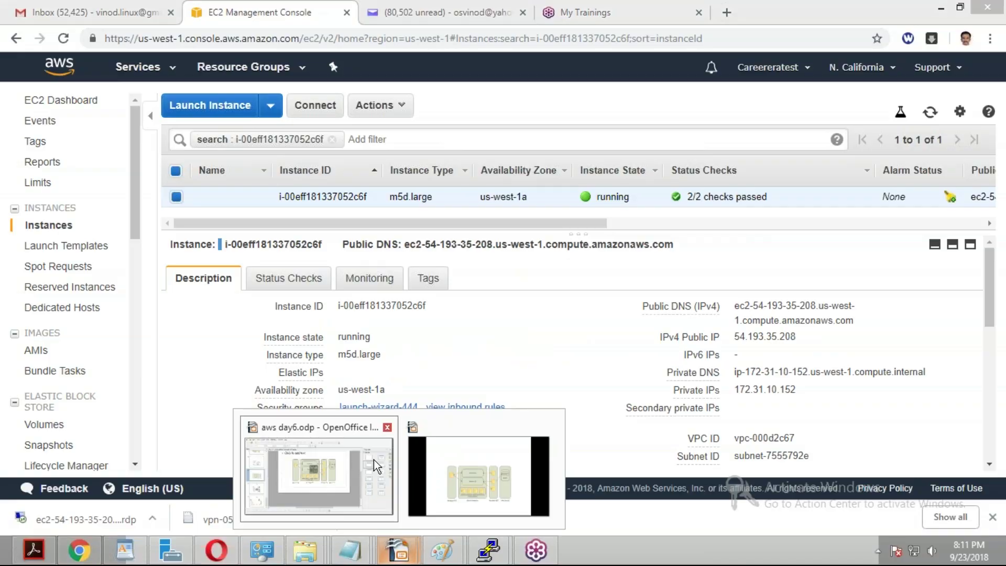
View slide 24 comparing Instance Store and EBS in the aws day6.odp presentation, and return to the EC2 console.
{"action": "left_click", "coordinate": [84, 192]}
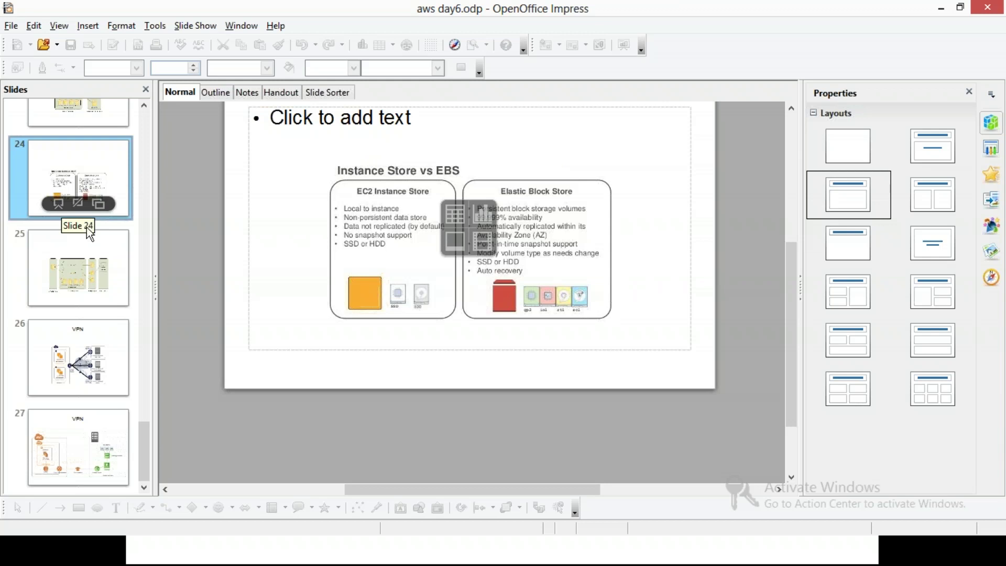
{"action": "left_click", "coordinate": [942, 9]}
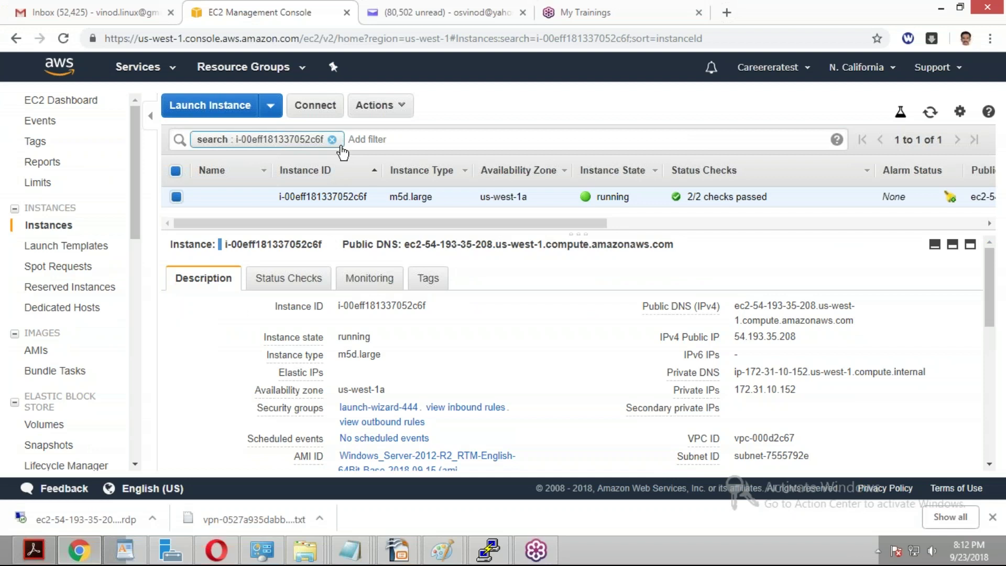
Download the Remote Desktop file for the running m5d.large instance and close the connection dialog.
{"action": "left_click", "coordinate": [320, 108]}
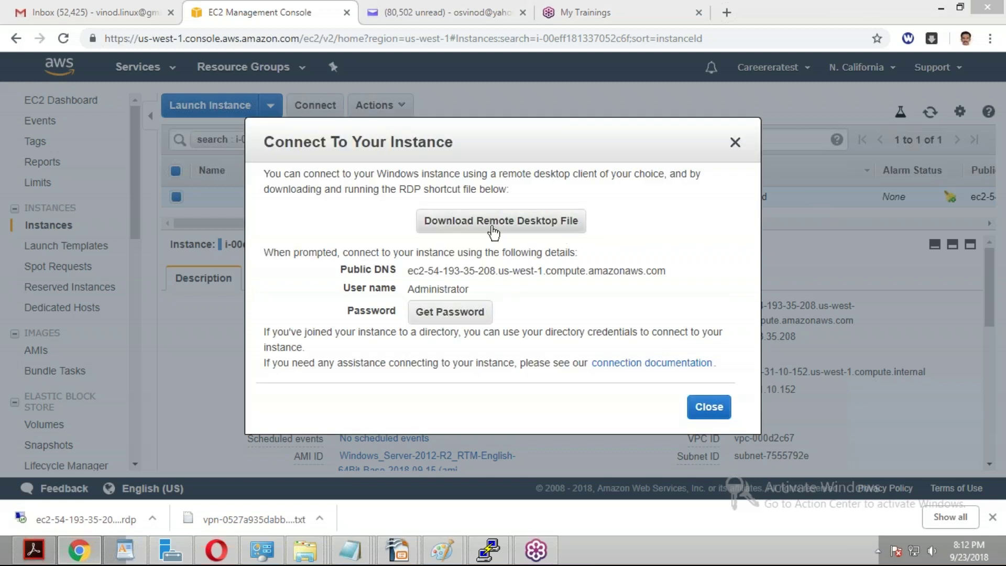
{"action": "left_click", "coordinate": [493, 231]}
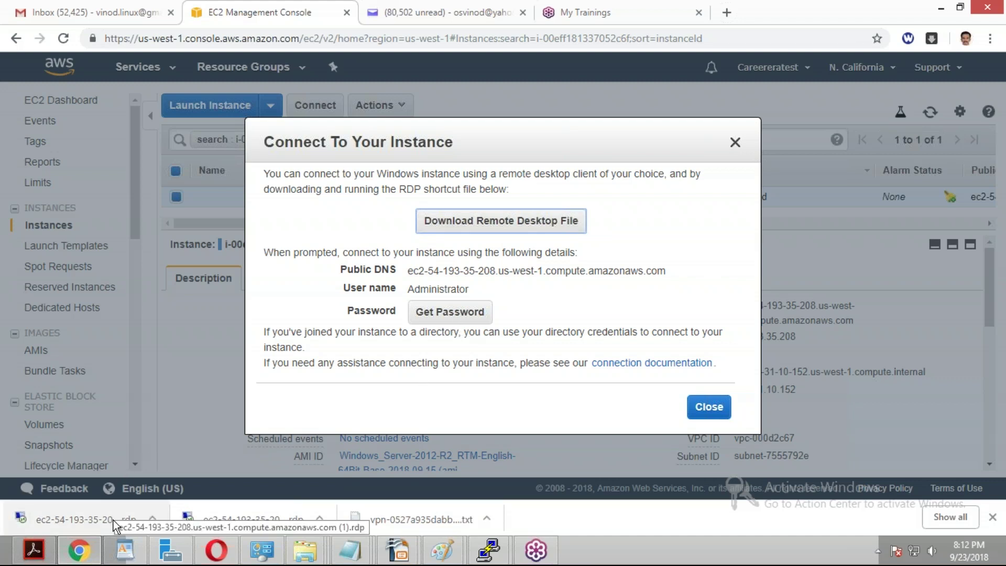
{"action": "left_click", "coordinate": [707, 411]}
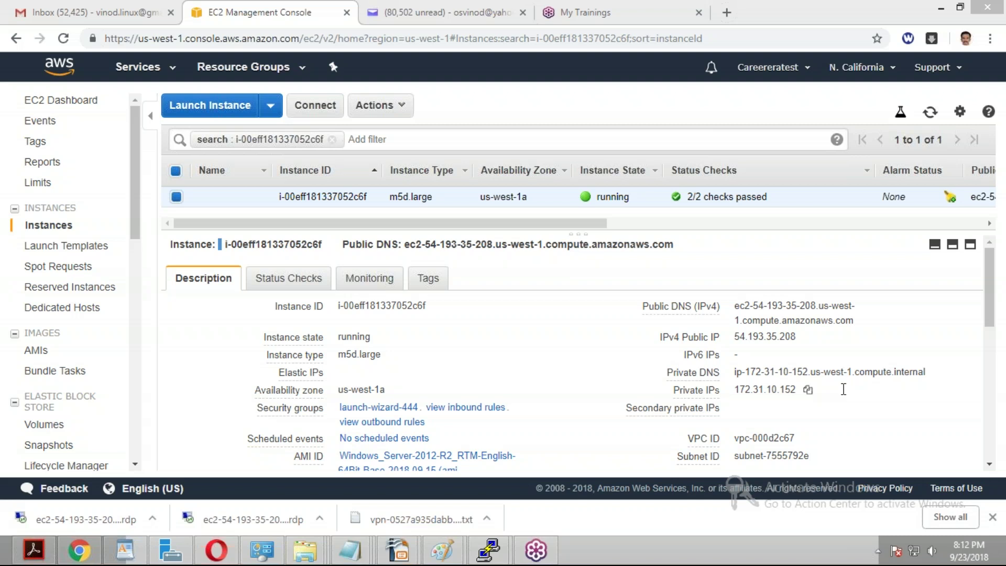
Connect the local computer to the JioFi_102A5E0 Wi-Fi network and check its connection status.
{"action": "left_click", "coordinate": [915, 551]}
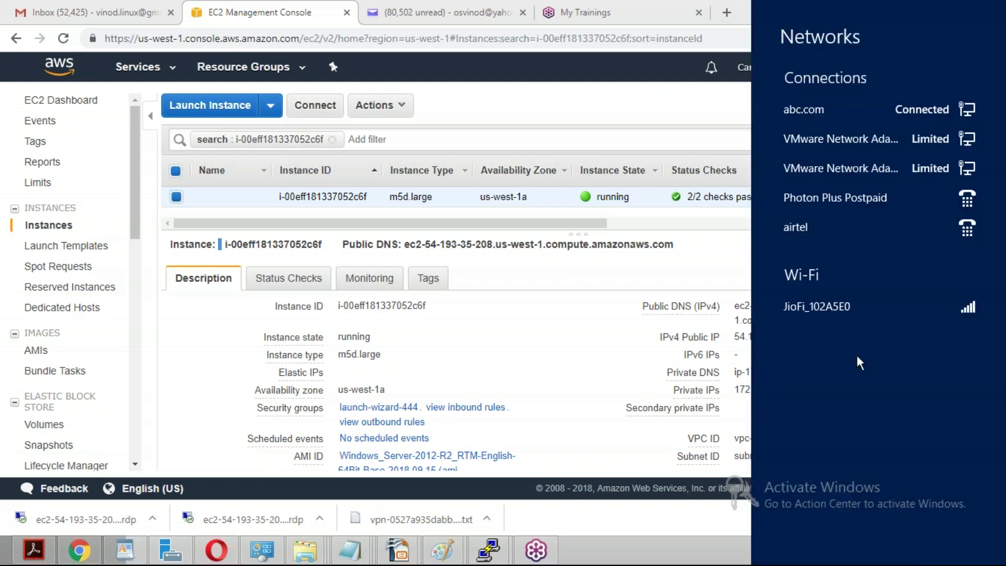
{"action": "left_click", "coordinate": [845, 310]}
{"action": "left_click", "coordinate": [547, 315]}
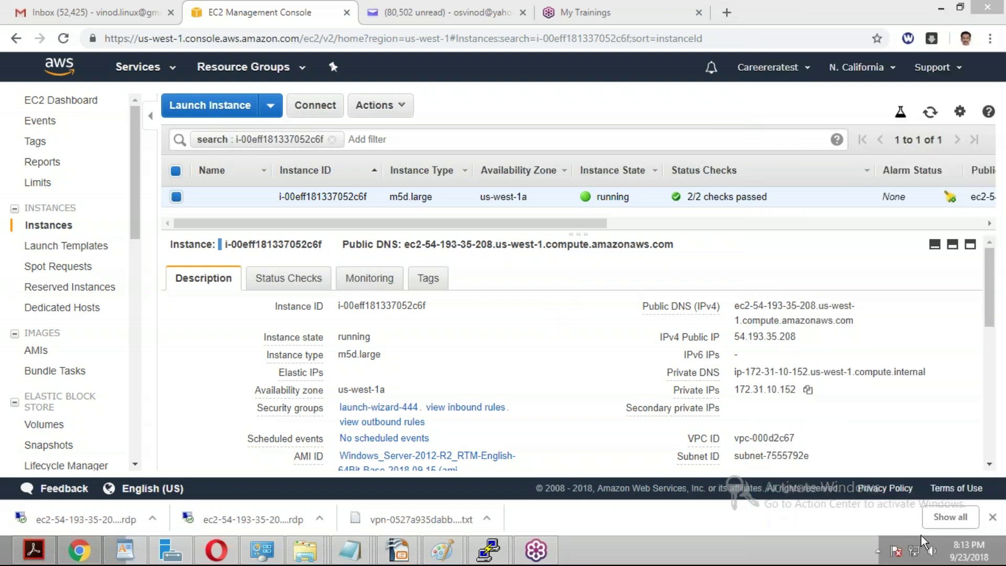
{"action": "left_click", "coordinate": [915, 551]}
{"action": "left_click", "coordinate": [832, 310]}
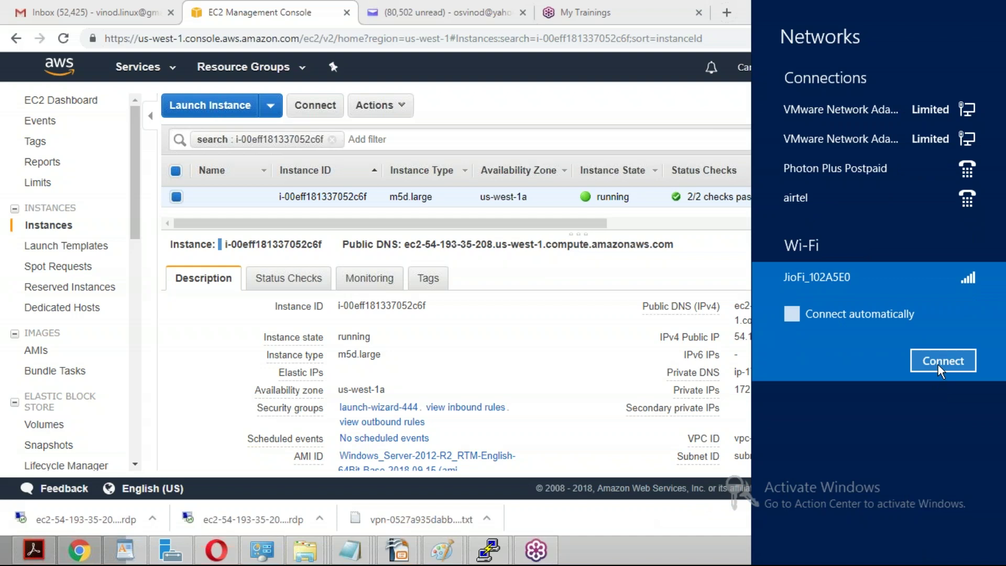
{"action": "left_click", "coordinate": [938, 364]}
{"action": "left_click", "coordinate": [599, 276]}
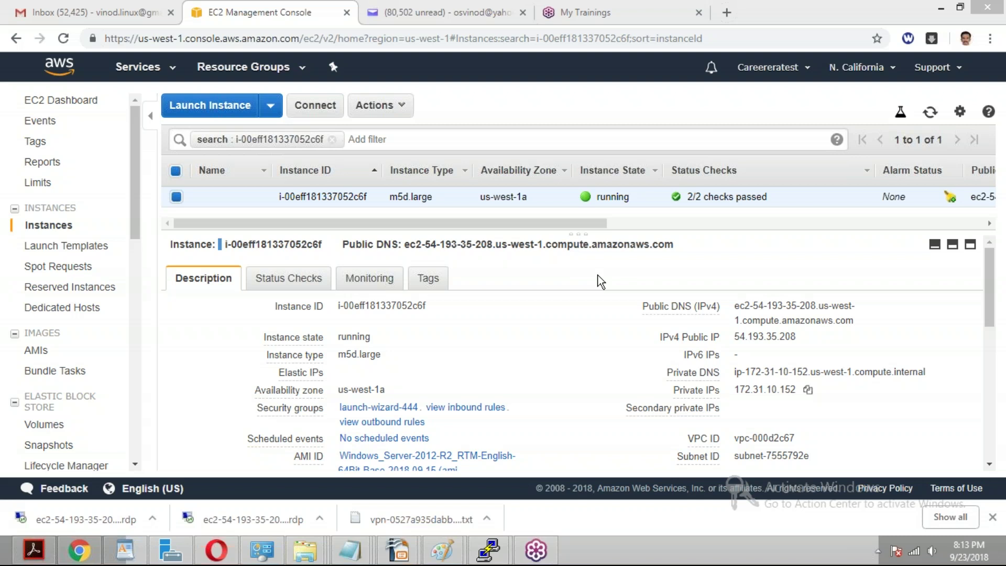
{"action": "left_click", "coordinate": [915, 552]}
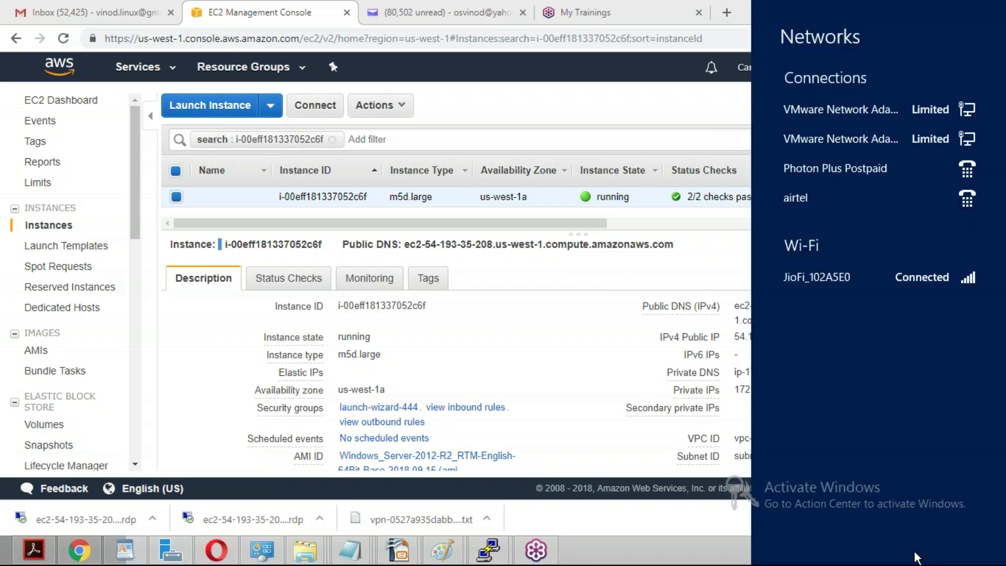
{"action": "left_click", "coordinate": [612, 307]}
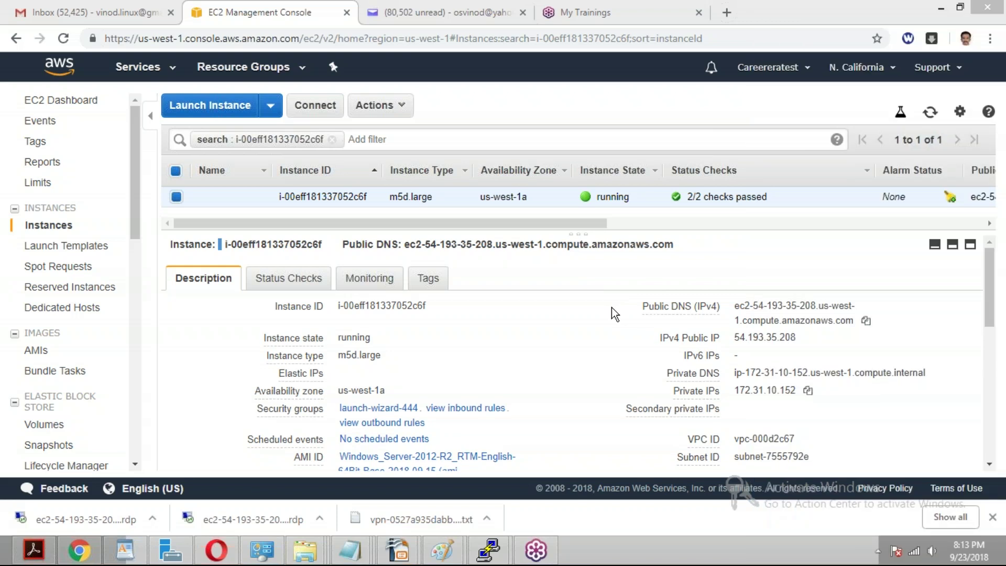
Test the internet connection by pinging gogole.com from a command prompt, and close the prompt window.
{"action": "key", "text": "super+r"}
{"action": "type", "text": "cm"}
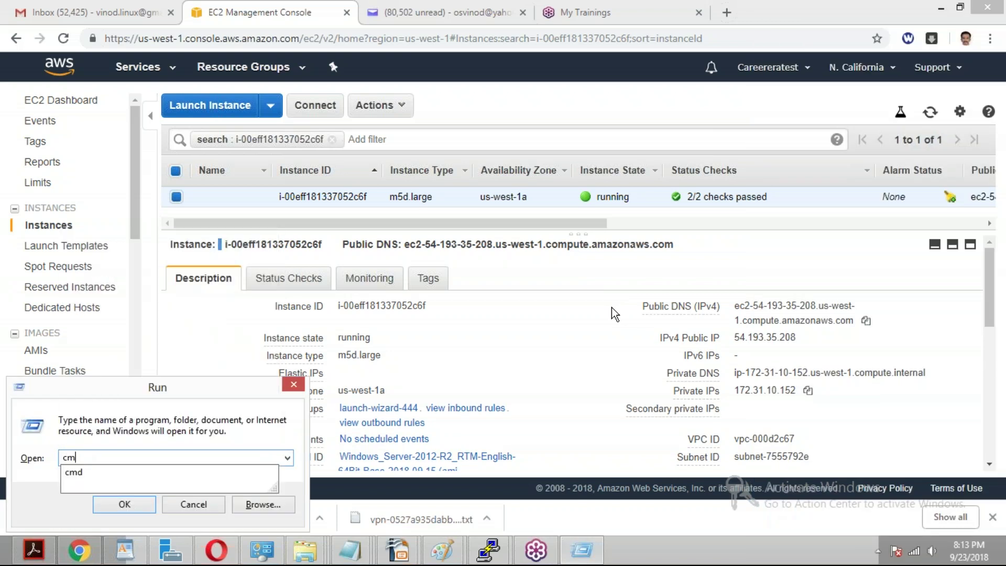
{"action": "type", "text": "d"}
{"action": "key", "text": "Return"}
{"action": "type", "text": "p"}
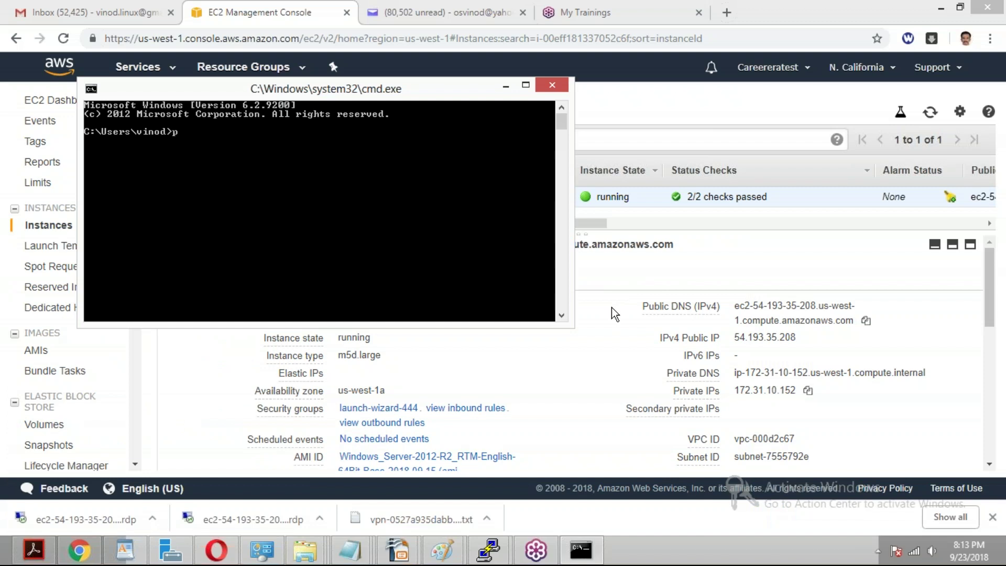
{"action": "type", "text": "ing gogole.com"}
{"action": "key", "text": "Return"}
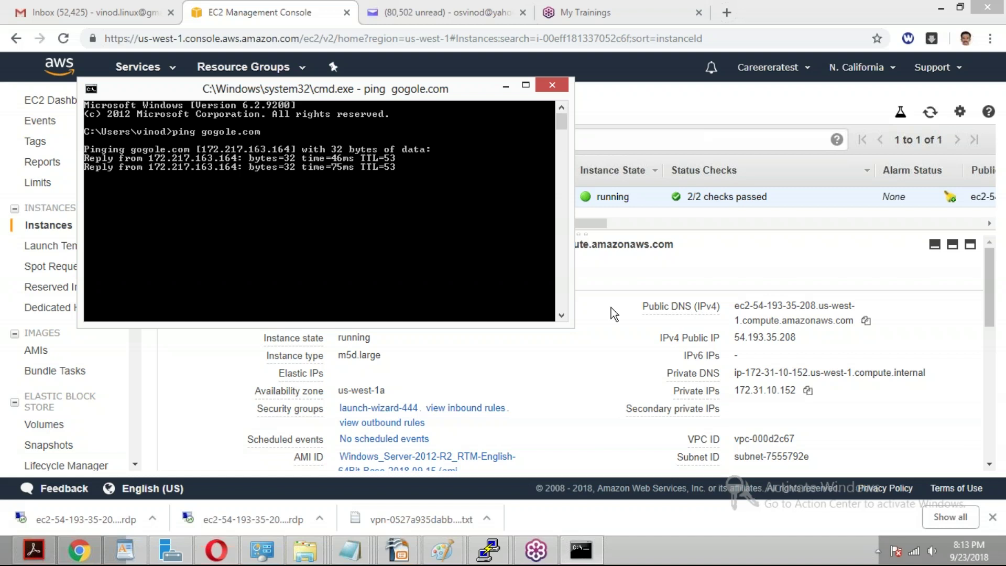
{"action": "key", "text": "ctrl+c"}
{"action": "left_click", "coordinate": [553, 84]}
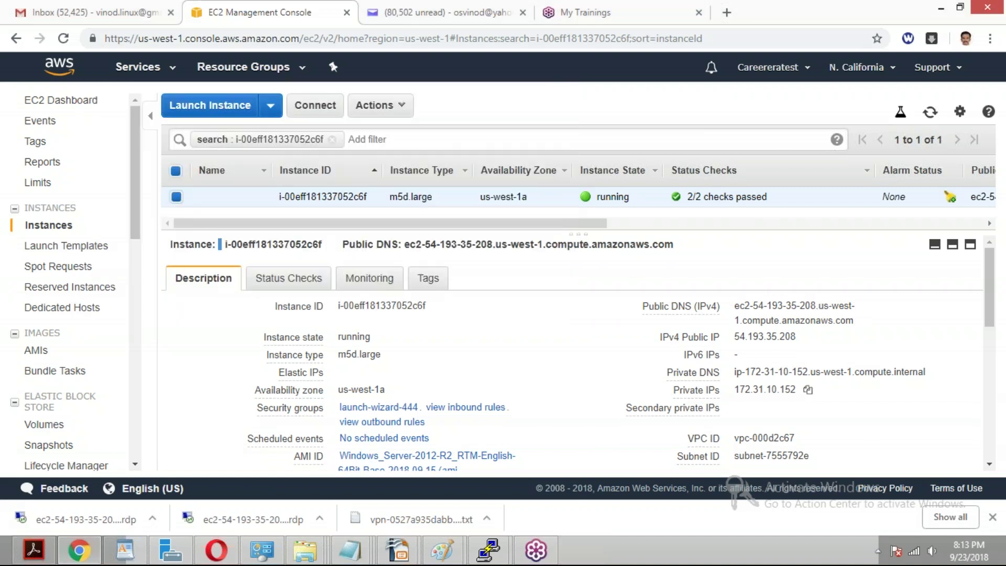
Test browsing in a new tab with gogole.com and a Google search for abc, and return to the EC2 console.
{"action": "left_click", "coordinate": [727, 12]}
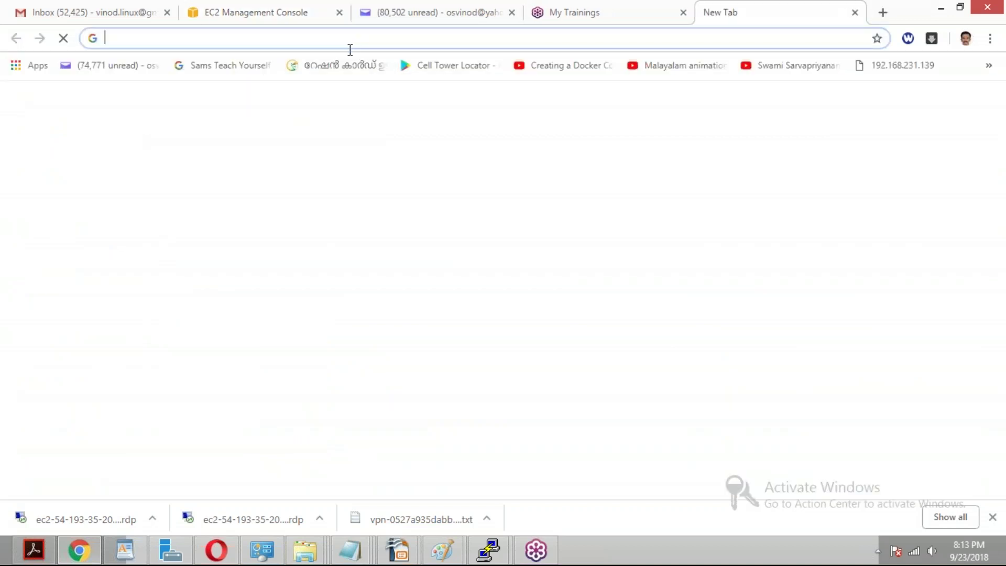
{"action": "type", "text": "gogole.com"}
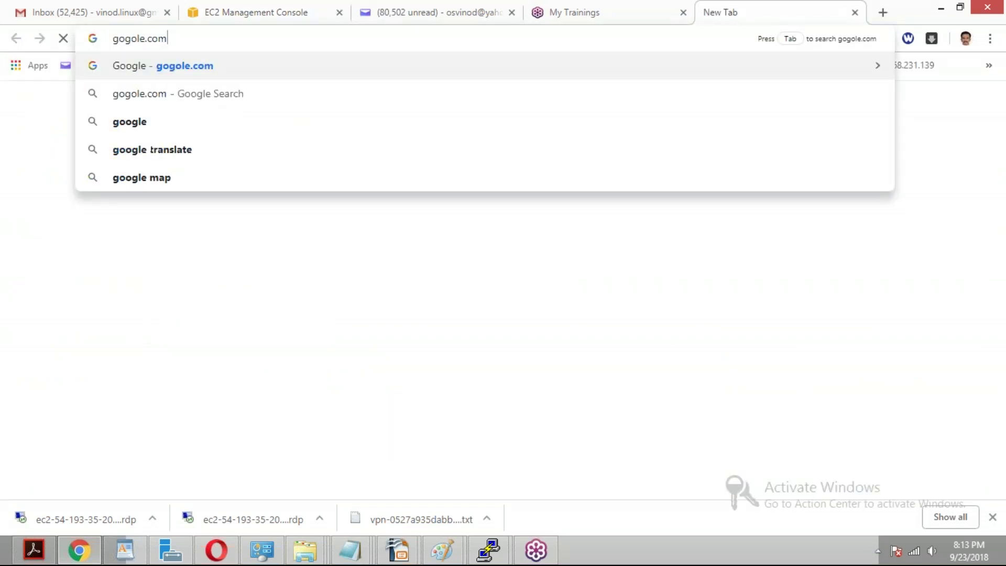
{"action": "key", "text": "Return"}
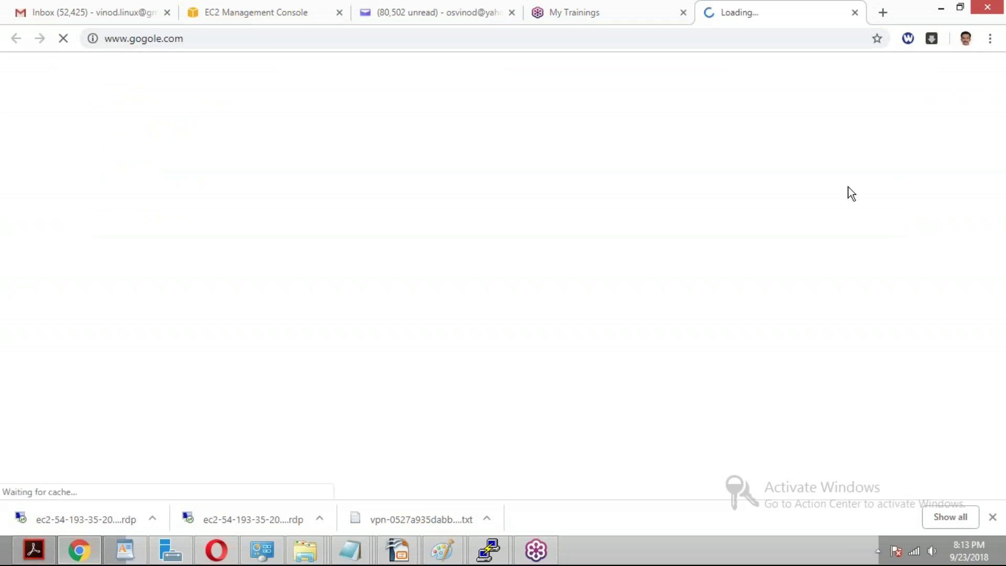
{"action": "key", "text": "ctrl+shift+Tab"}
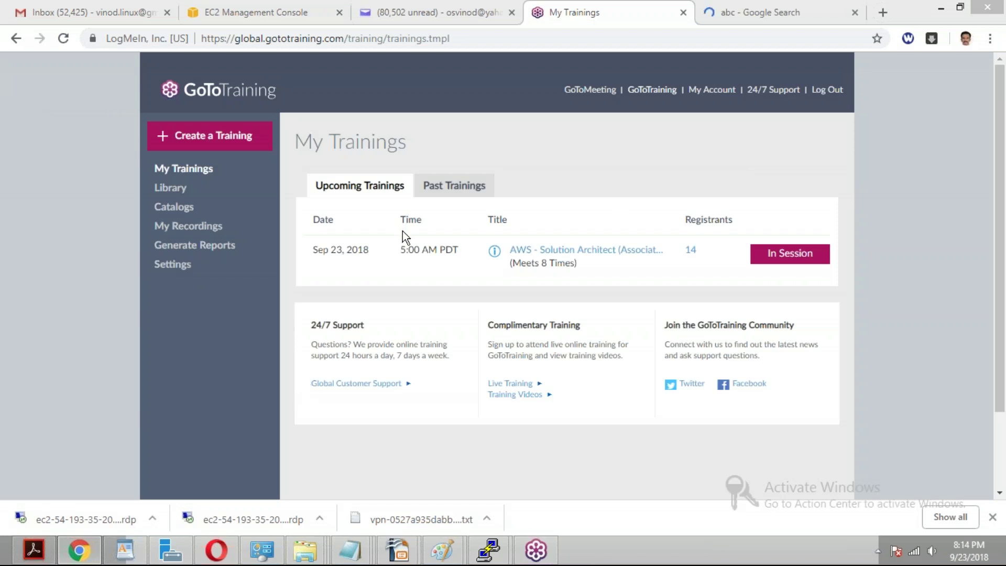
{"action": "left_click", "coordinate": [287, 15]}
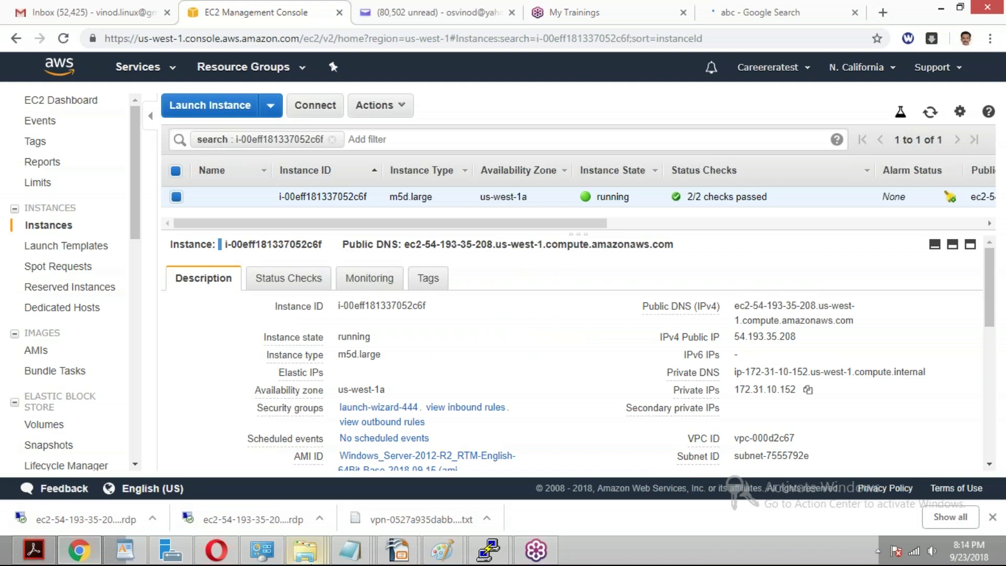
Launch the newly downloaded Remote Desktop file for the instance and accept connecting despite the unknown publisher.
{"action": "left_click", "coordinate": [116, 514]}
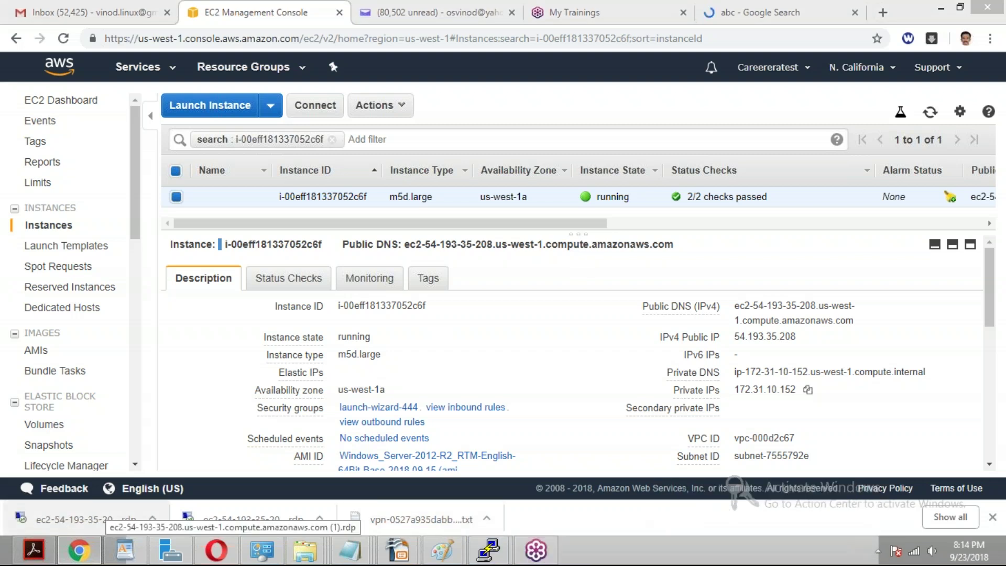
{"action": "left_click", "coordinate": [131, 521]}
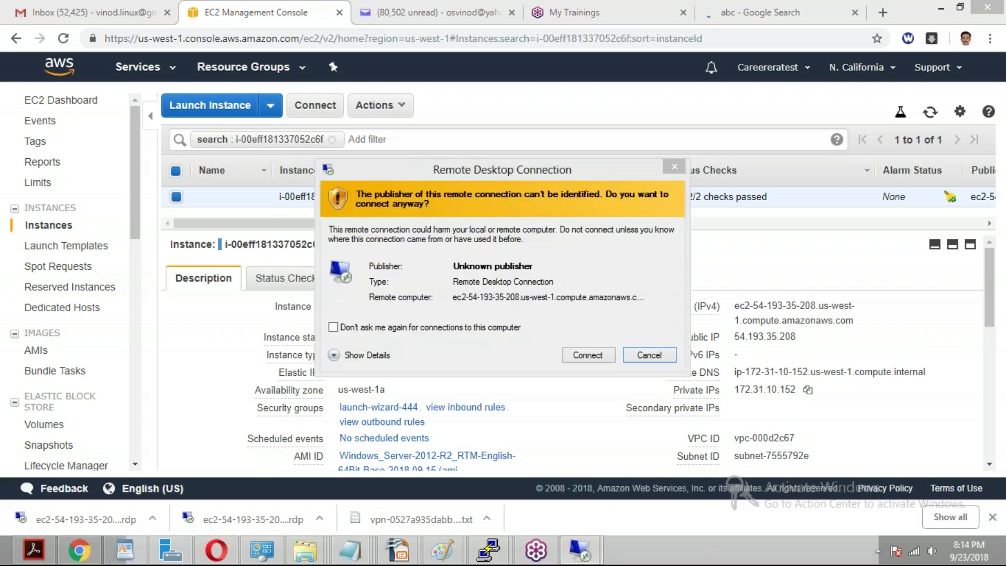
{"action": "left_click", "coordinate": [592, 359]}
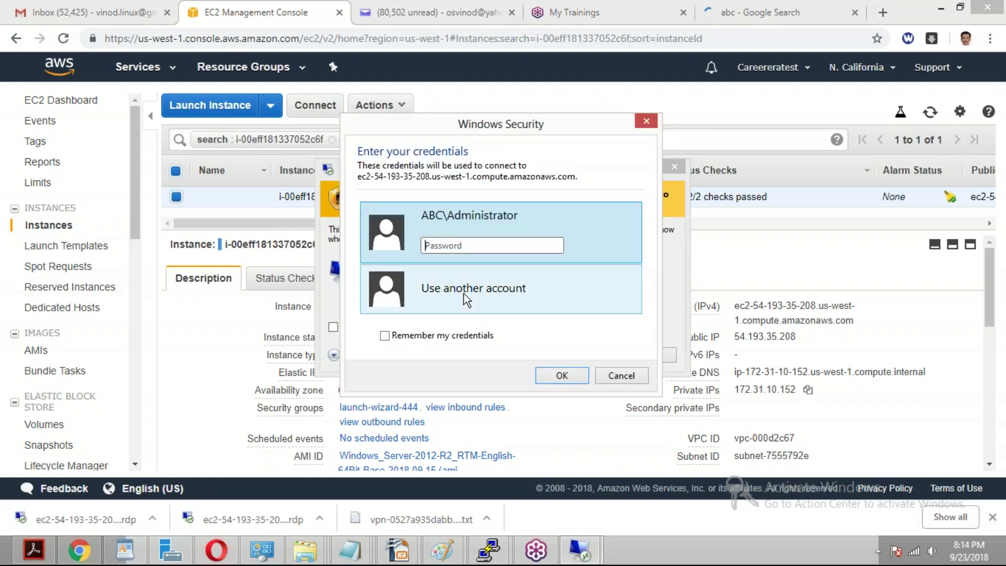
Sign in to the instance using another account with user name administrator and the account password, accepting the untrusted certificate.
{"action": "left_click", "coordinate": [464, 294]}
{"action": "left_click", "coordinate": [455, 276]}
{"action": "type", "text": "a"}
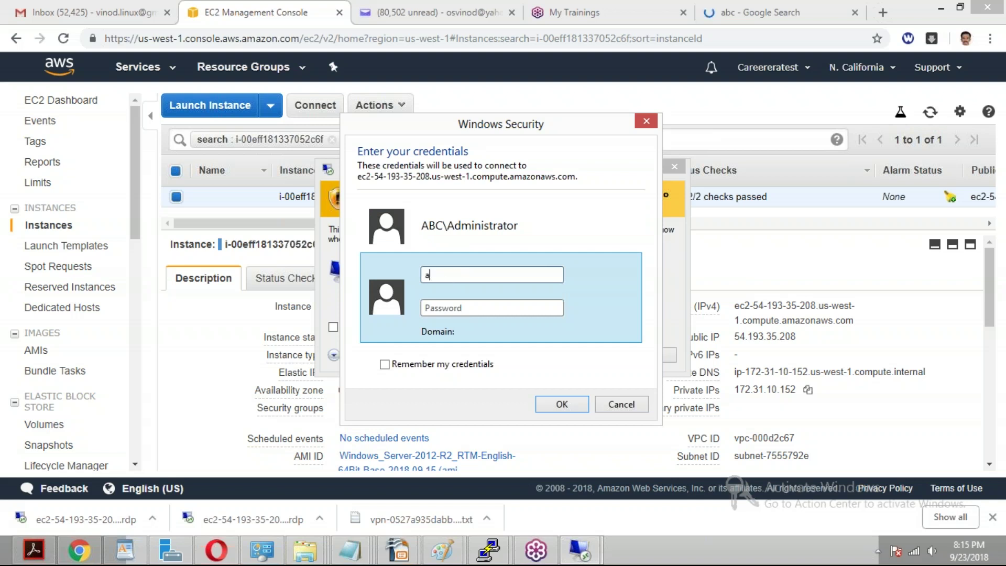
{"action": "type", "text": "dministrator"}
{"action": "left_click", "coordinate": [471, 309]}
{"action": "key", "text": "ctrl+v"}
{"action": "left_click", "coordinate": [561, 404]}
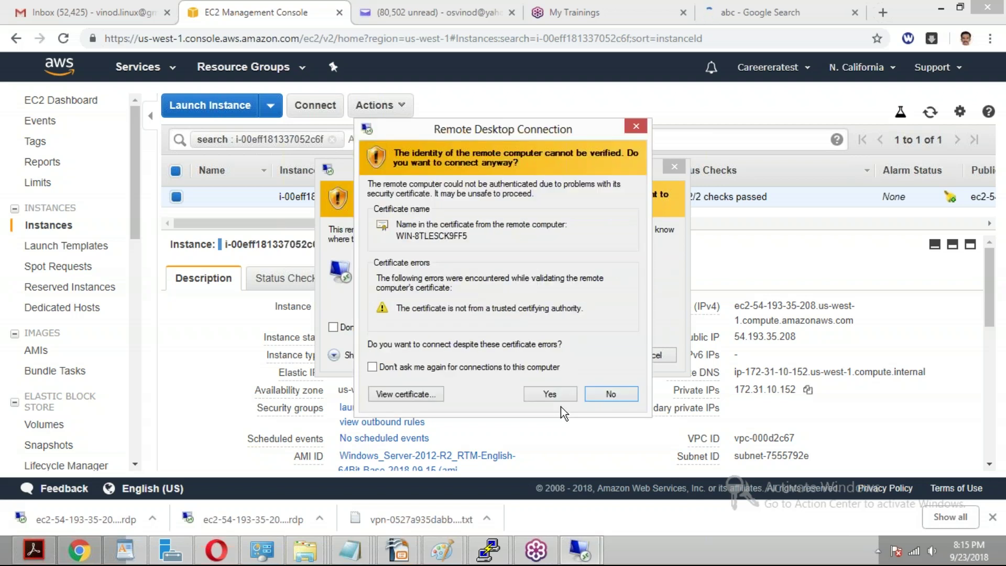
{"action": "left_click", "coordinate": [559, 398]}
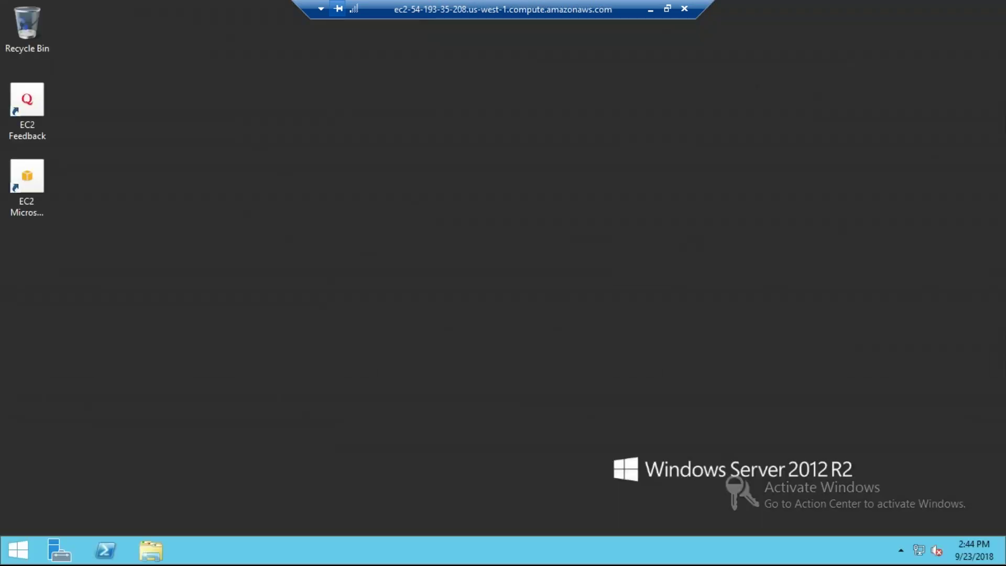
Create a text document named file1 on Local Disk (D:) of the remote server.
{"action": "left_click", "coordinate": [138, 557]}
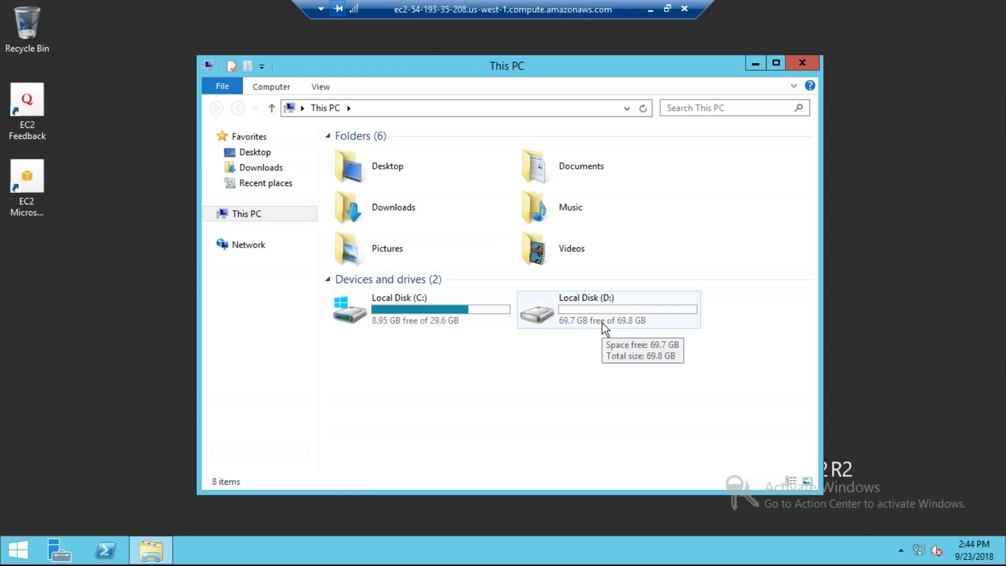
{"action": "left_click", "coordinate": [595, 307]}
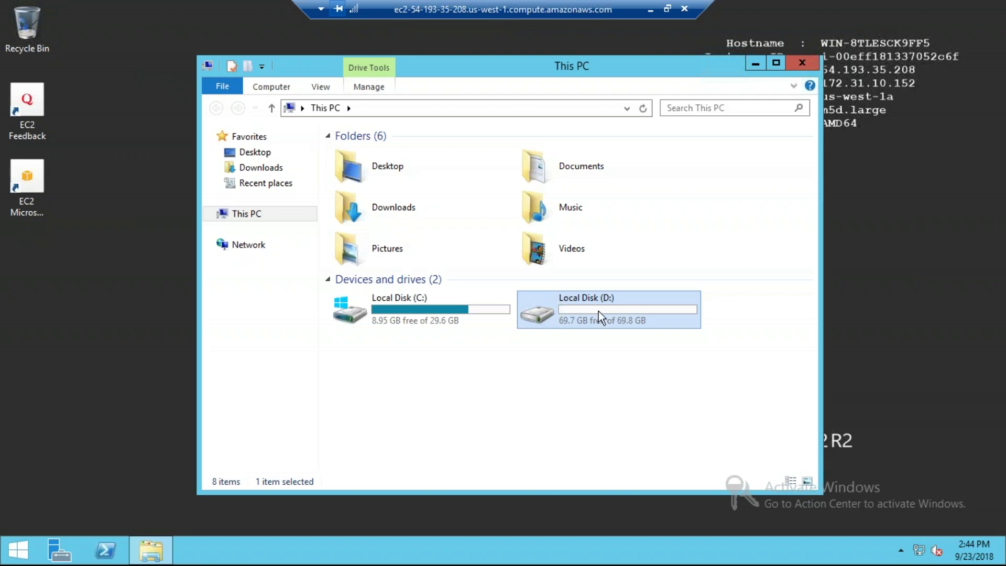
{"action": "double_click", "coordinate": [599, 311]}
{"action": "right_click", "coordinate": [403, 215]}
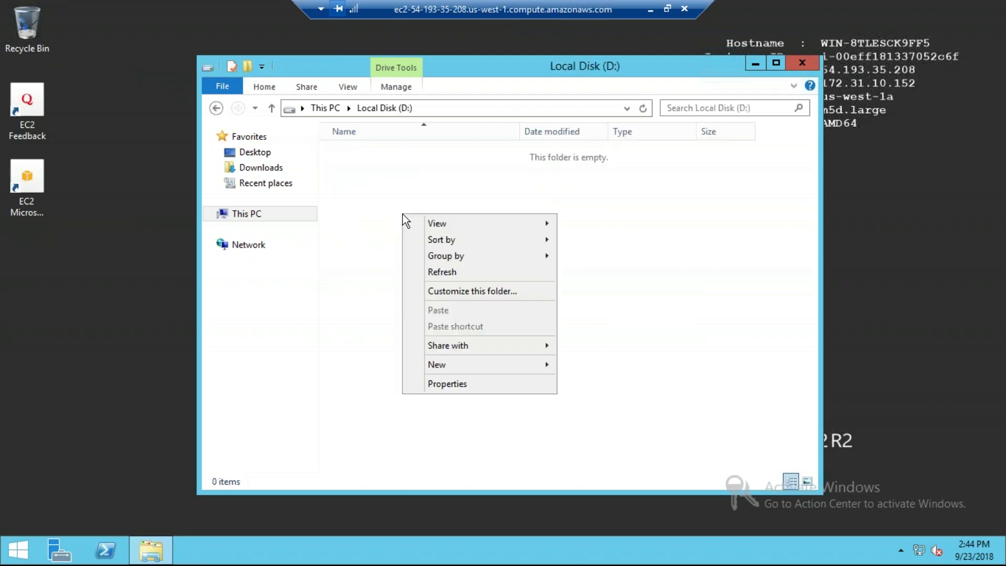
{"action": "mouse_move", "coordinate": [467, 363]}
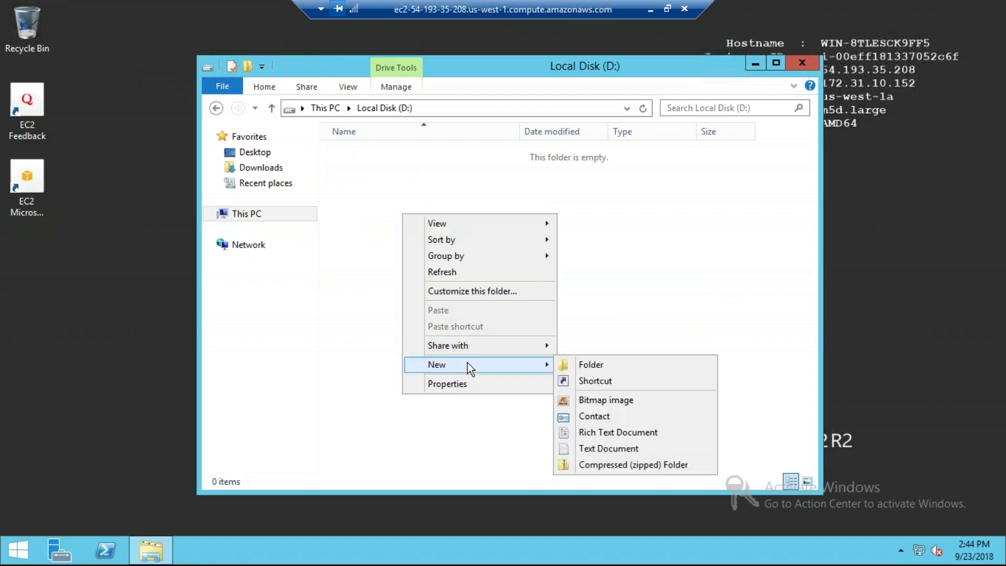
{"action": "left_click", "coordinate": [612, 448]}
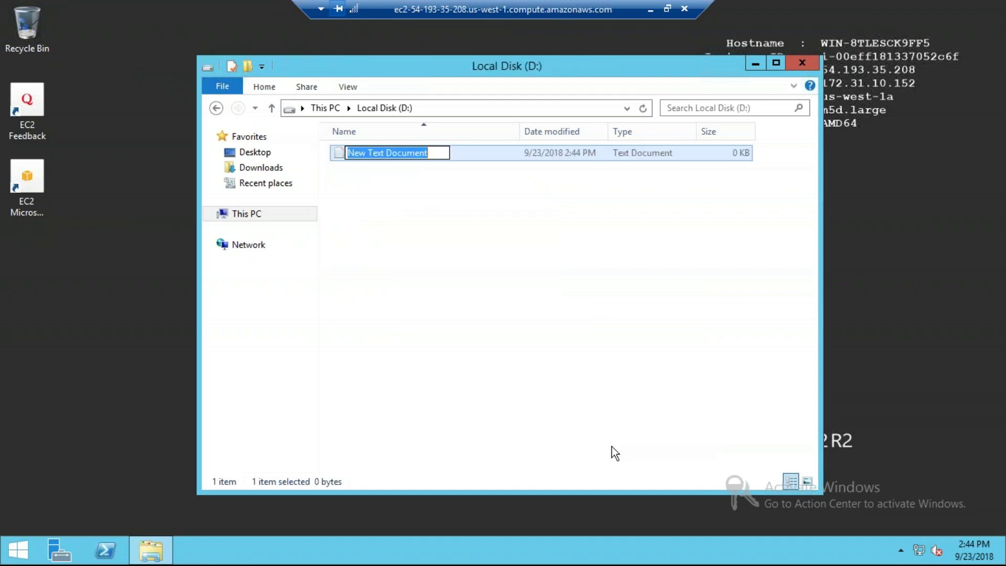
{"action": "type", "text": "fil1"}
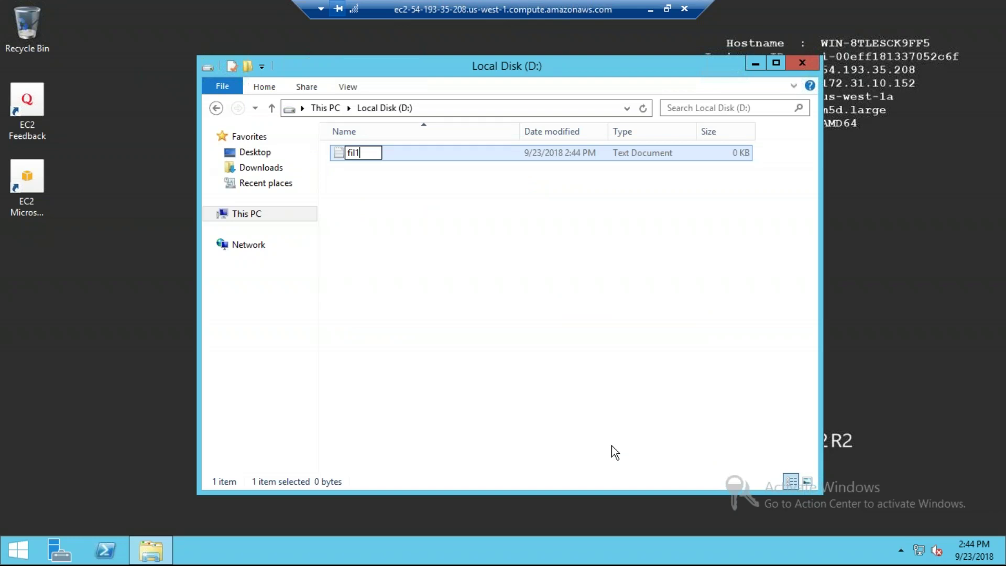
{"action": "key", "text": "BackSpace"}
{"action": "type", "text": "e1"}
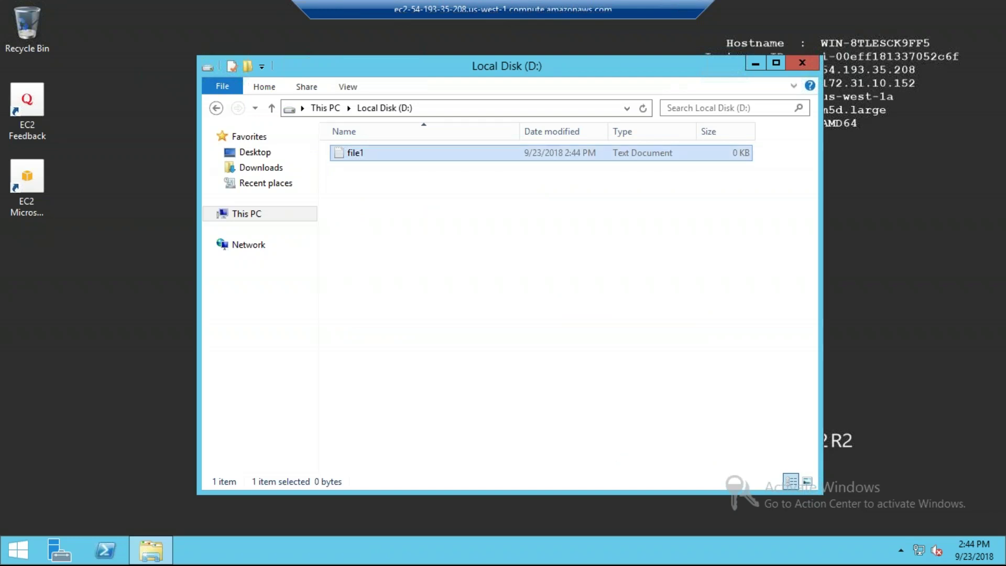
{"action": "key", "text": "Return"}
Open file1 on Local Disk (D:), enter the text "this is test file1", save it and close the file.
{"action": "key", "text": "Return"}
{"action": "type", "text": "th"}
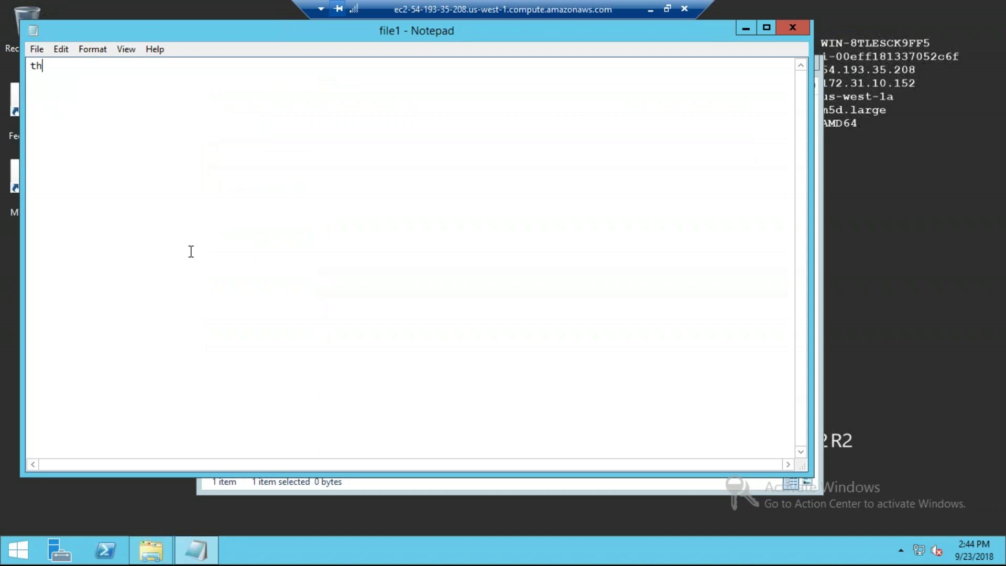
{"action": "type", "text": "is is test fu"}
{"action": "key", "text": "BackSpace"}
{"action": "type", "text": "ile1"}
{"action": "left_click", "coordinate": [37, 50]}
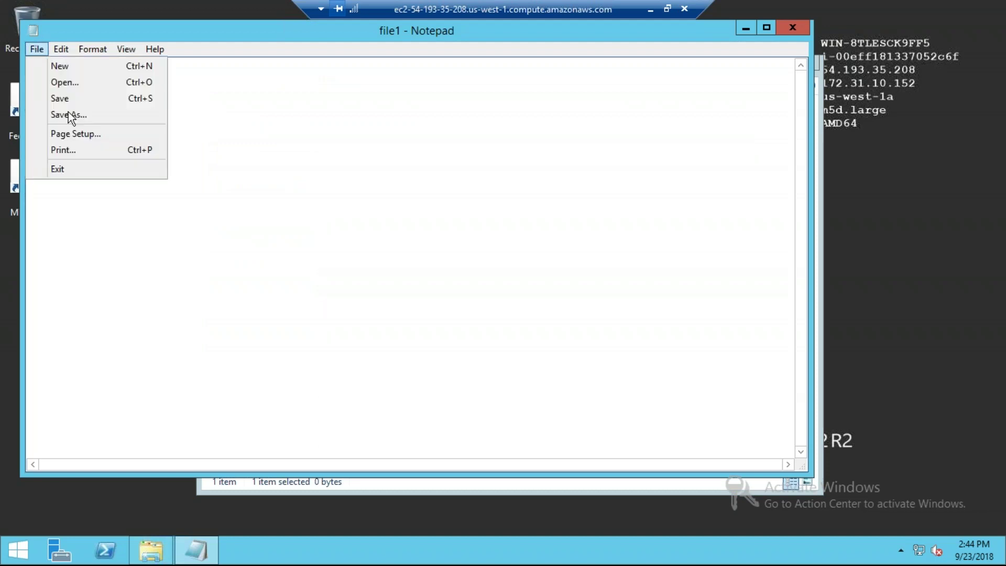
{"action": "left_click", "coordinate": [87, 108]}
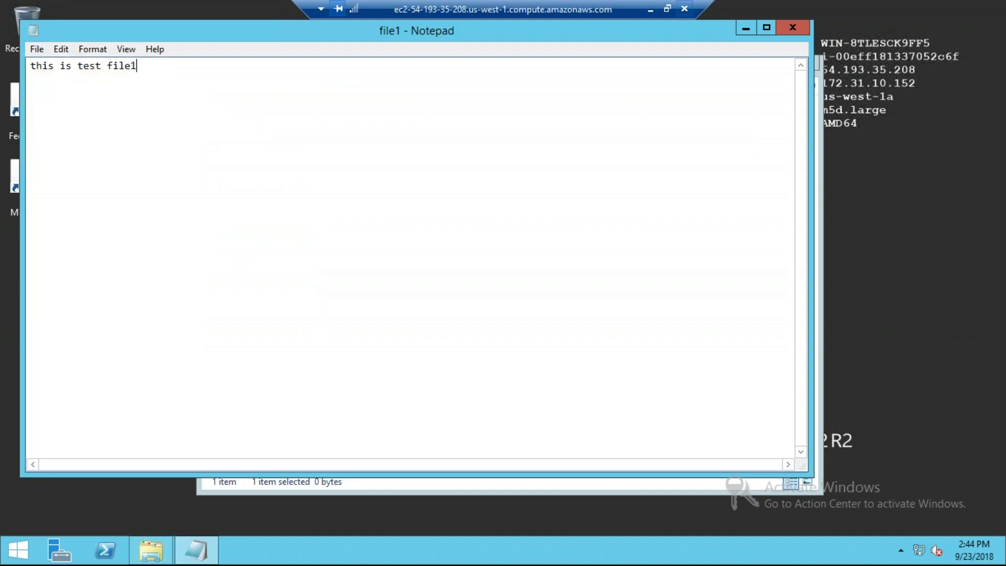
{"action": "left_click", "coordinate": [792, 29]}
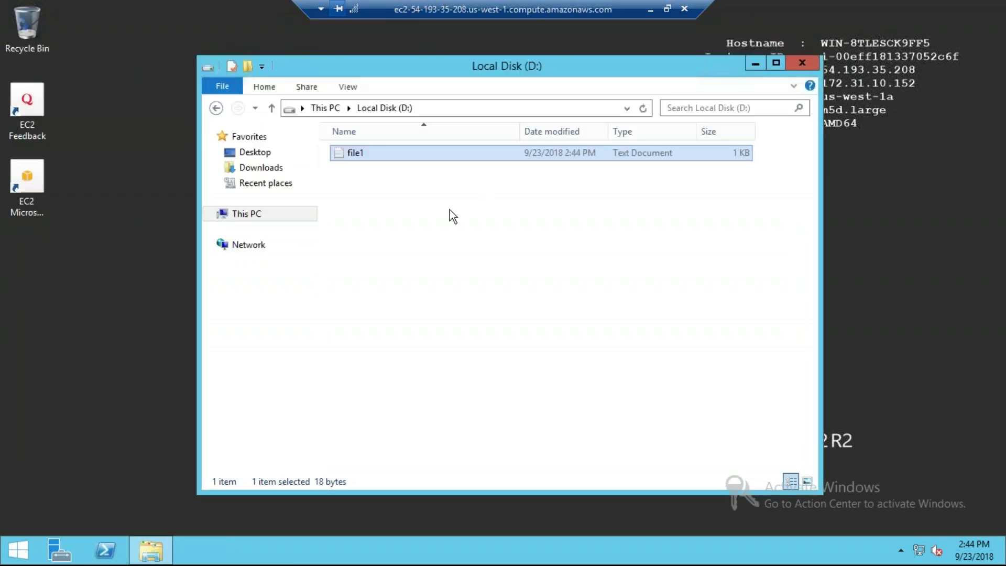
Create a second text document named file2 on Local Disk (D:).
{"action": "right_click", "coordinate": [449, 210]}
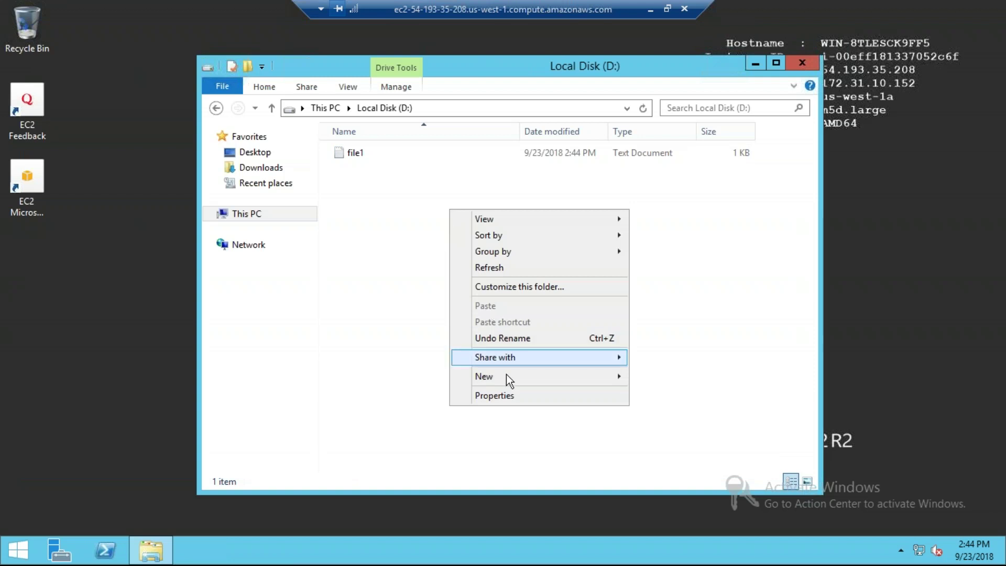
{"action": "mouse_move", "coordinate": [507, 376]}
{"action": "left_click", "coordinate": [676, 461]}
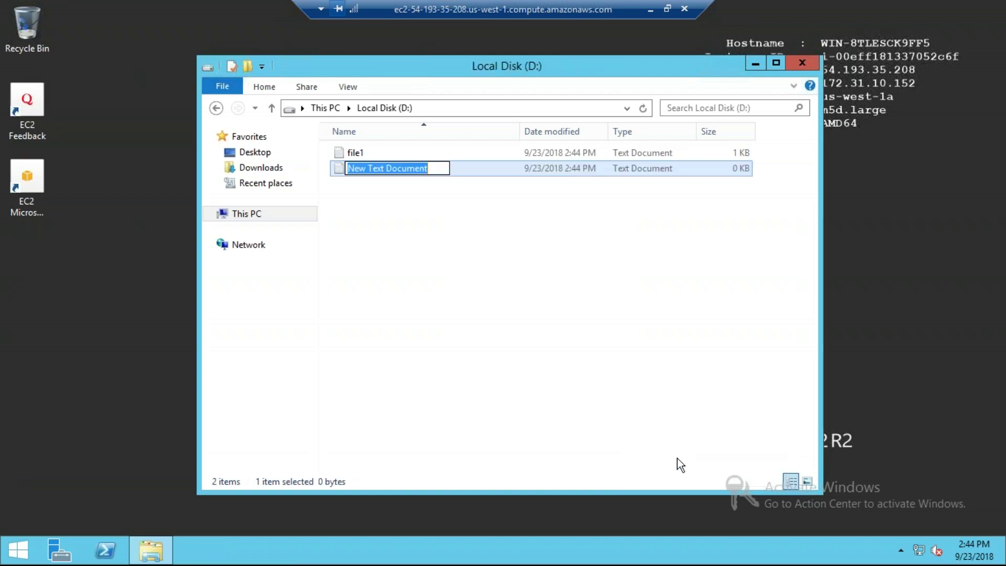
{"action": "type", "text": "file2"}
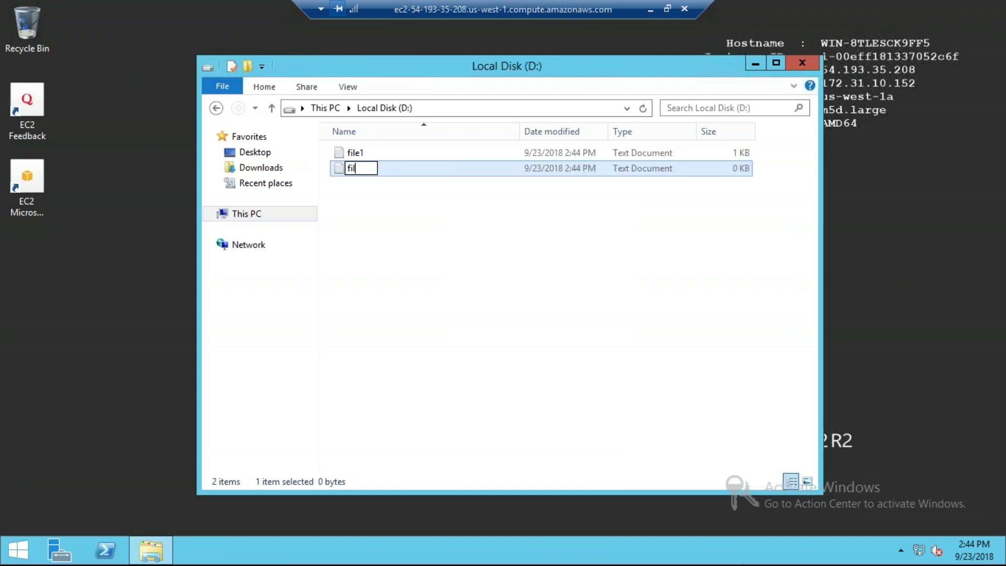
{"action": "left_click", "coordinate": [445, 249]}
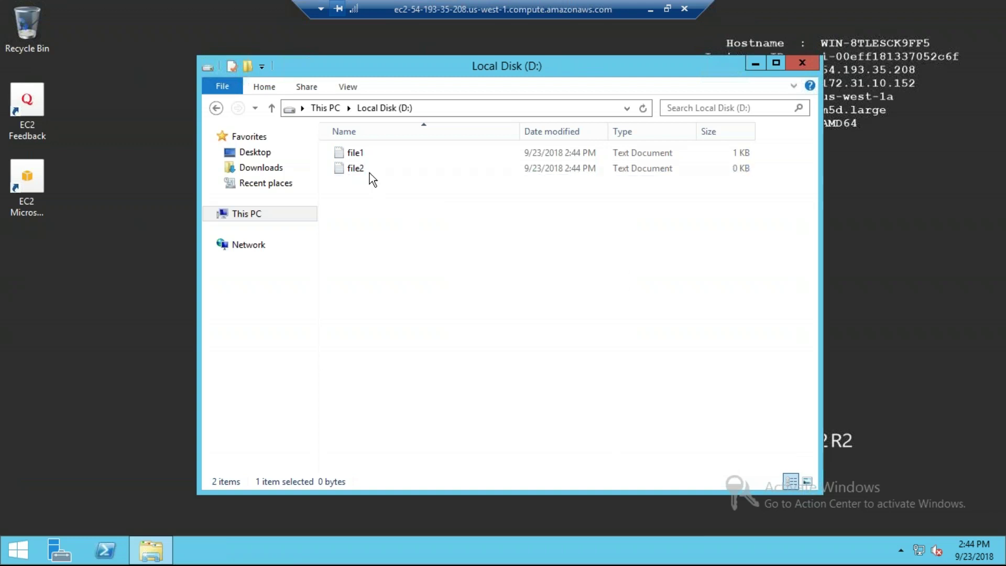
Open file2, enter the text "test file2" and close it, saving the changes.
{"action": "double_click", "coordinate": [370, 173]}
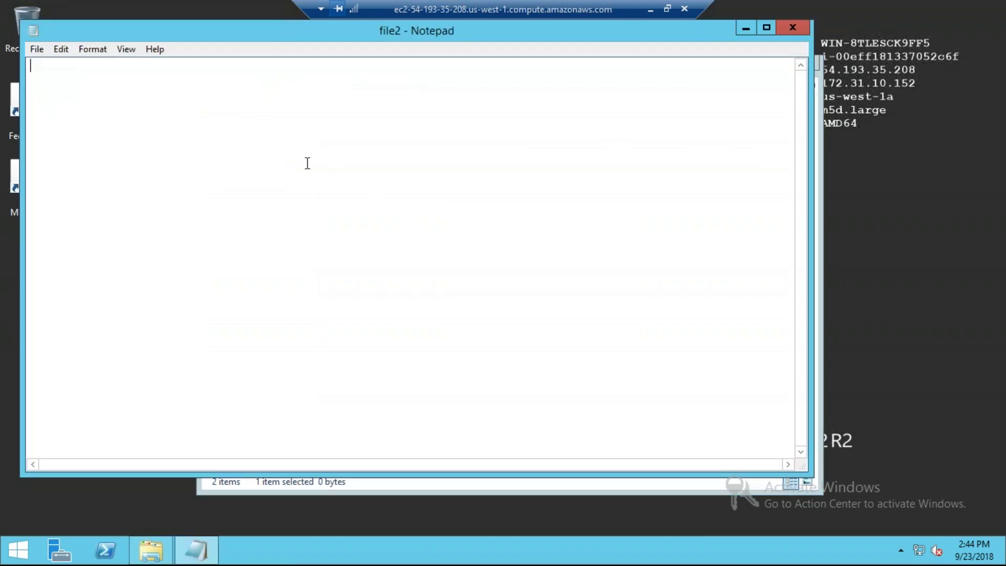
{"action": "type", "text": "test file2"}
{"action": "left_click", "coordinate": [789, 27]}
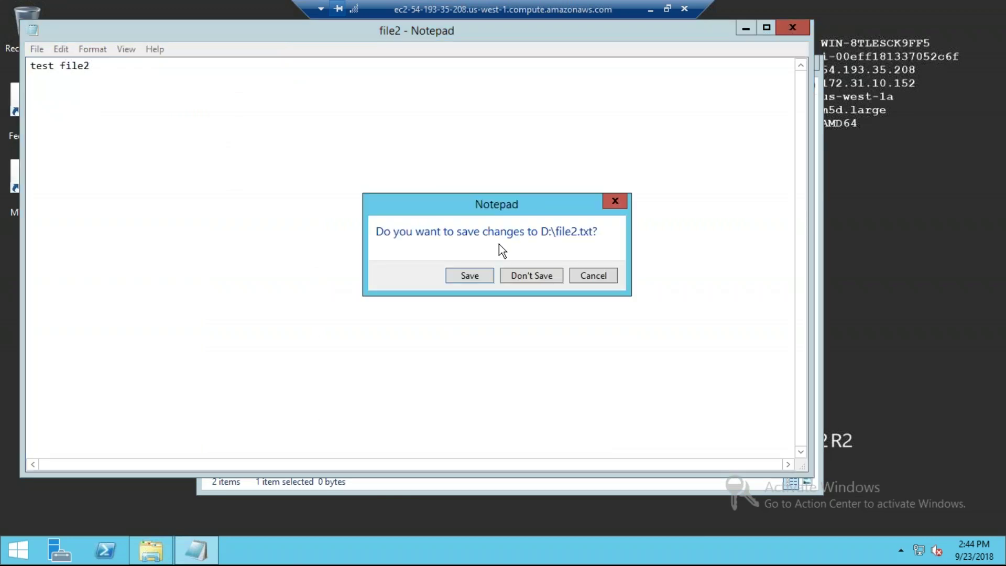
{"action": "left_click", "coordinate": [487, 276]}
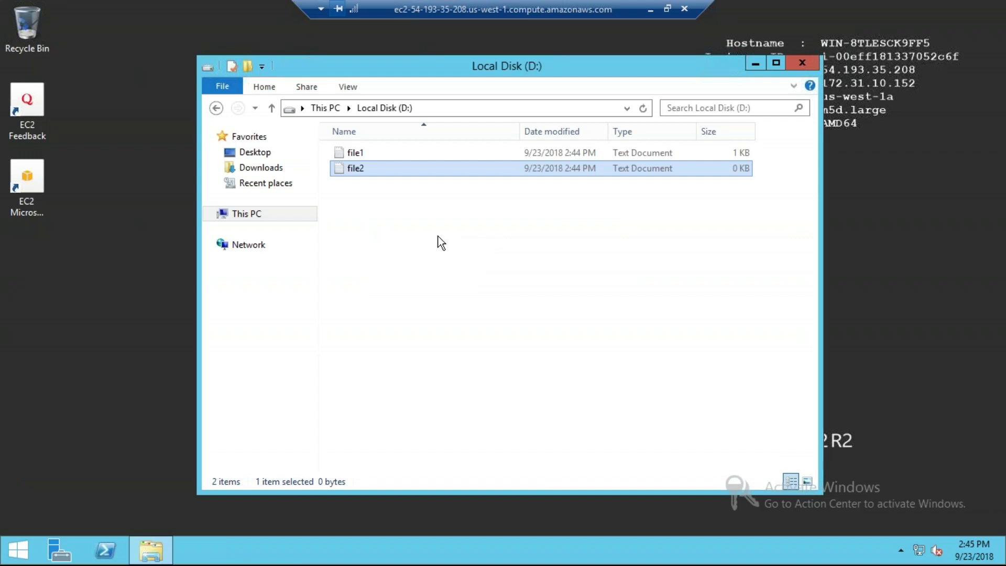
Create a third text document named file3 on Local Disk (D:).
{"action": "right_click", "coordinate": [438, 236]}
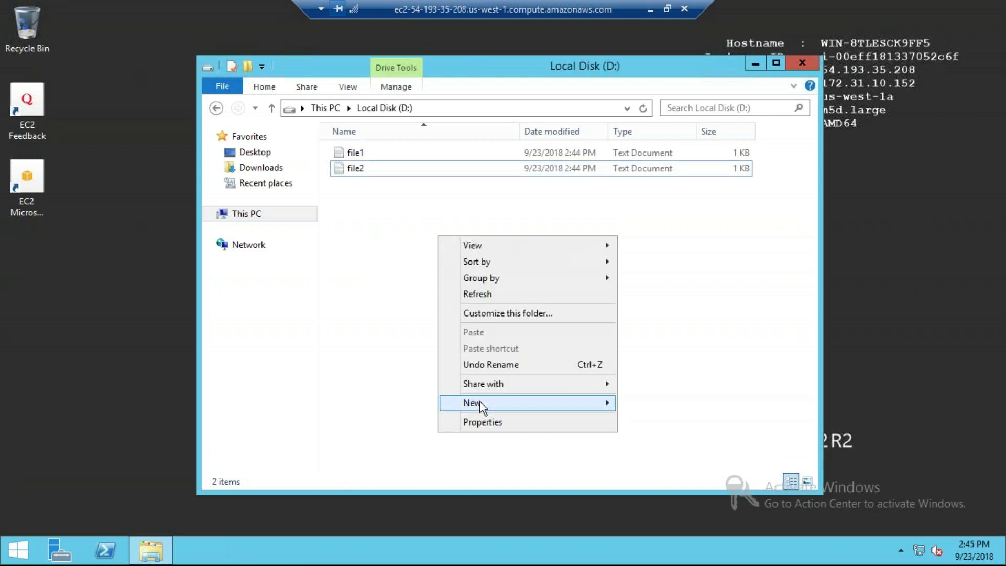
{"action": "mouse_move", "coordinate": [480, 402]}
{"action": "left_click", "coordinate": [665, 484]}
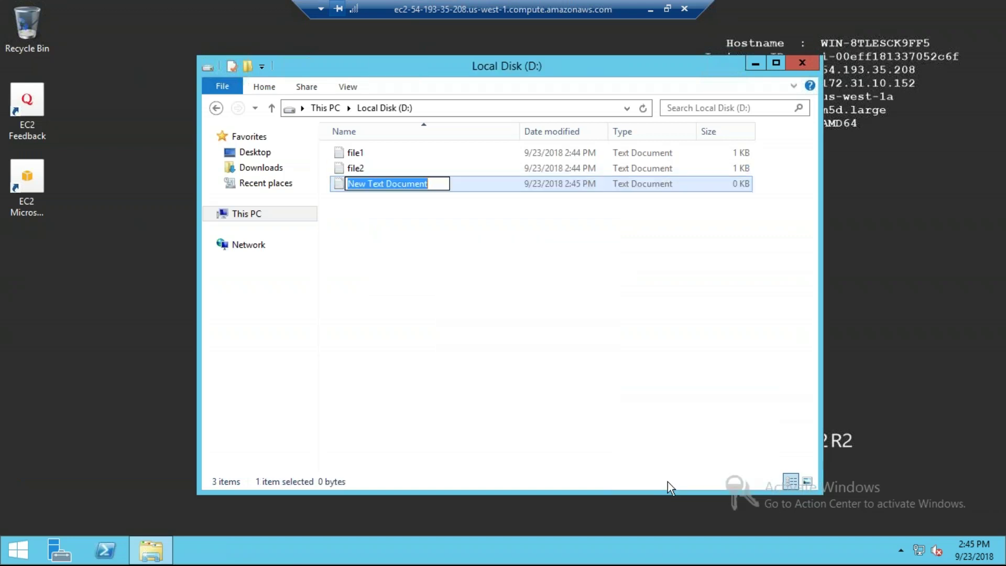
{"action": "type", "text": "file3"}
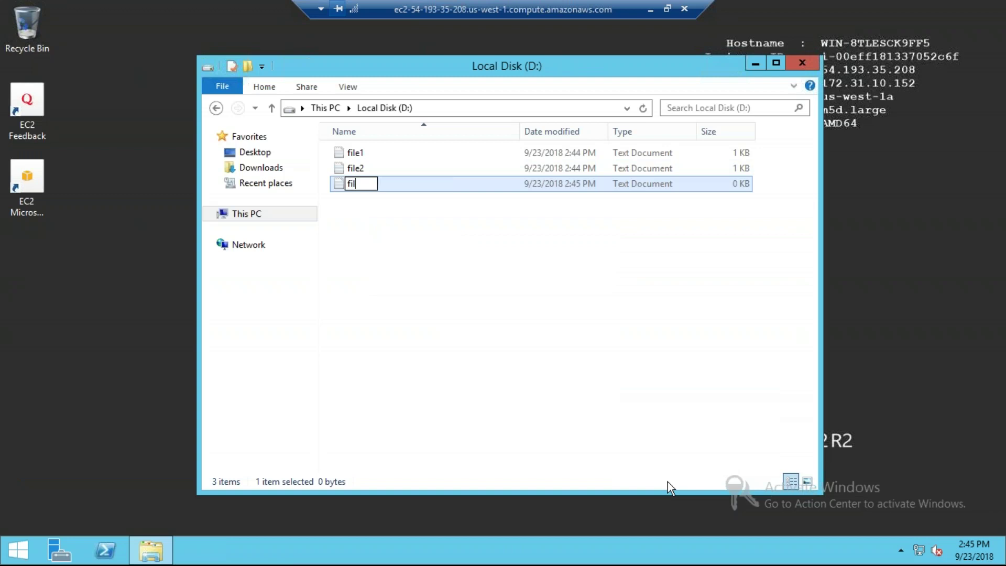
{"action": "left_click", "coordinate": [371, 354]}
Open file3, enter the text "test file3", save it and close the file.
{"action": "double_click", "coordinate": [347, 185]}
{"action": "type", "text": "test file3"}
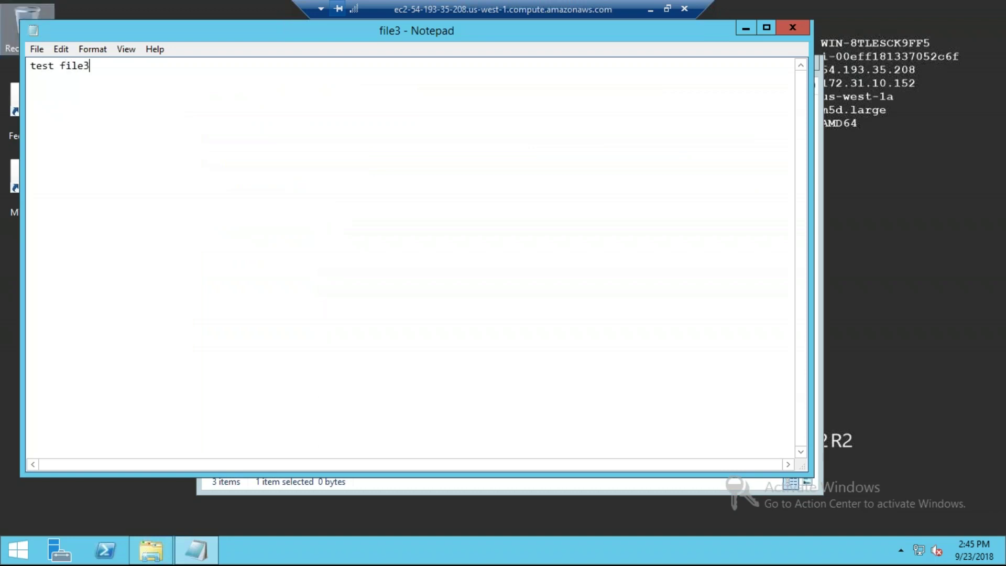
{"action": "left_click", "coordinate": [37, 49]}
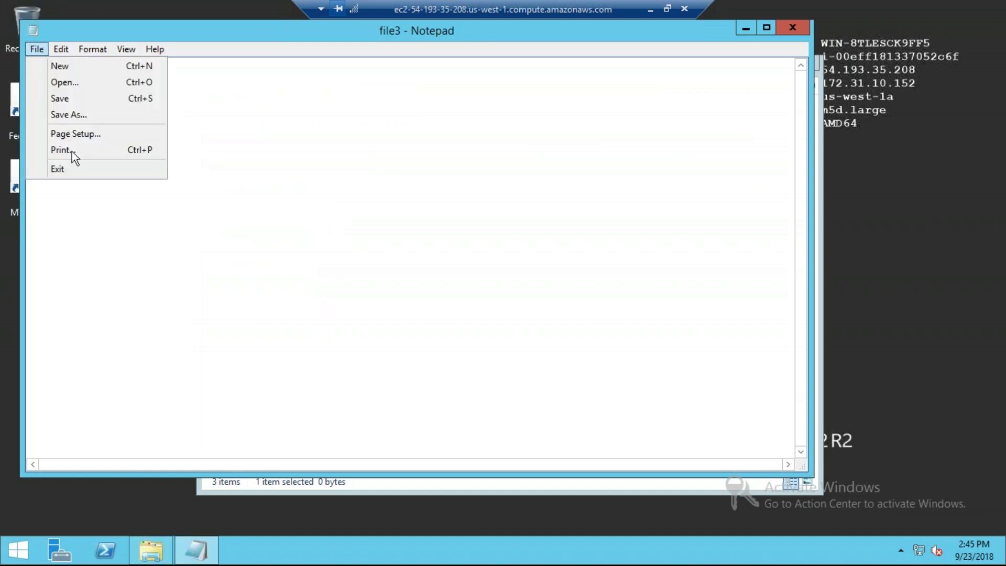
{"action": "left_click", "coordinate": [81, 99]}
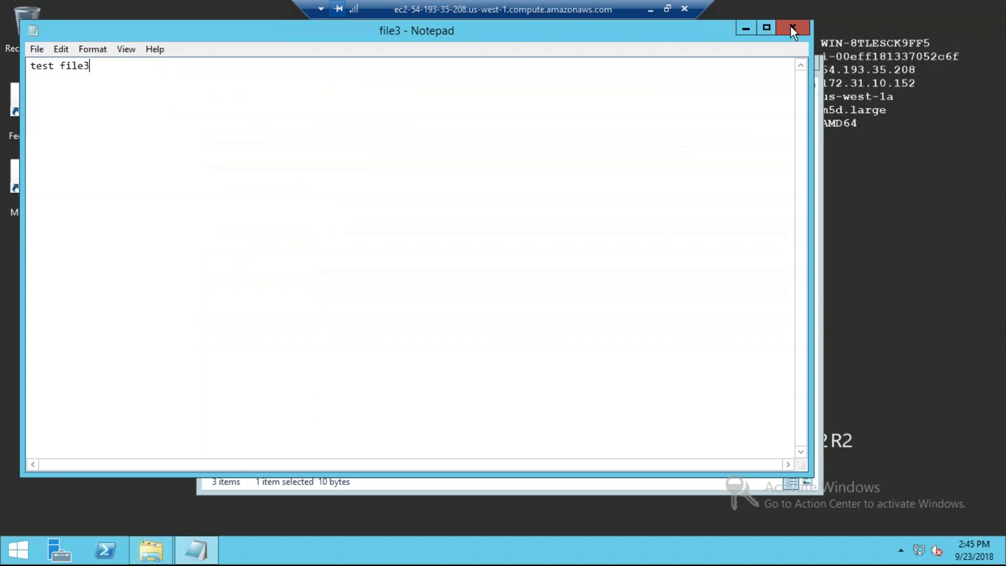
{"action": "left_click", "coordinate": [791, 28]}
{"action": "left_click", "coordinate": [448, 229]}
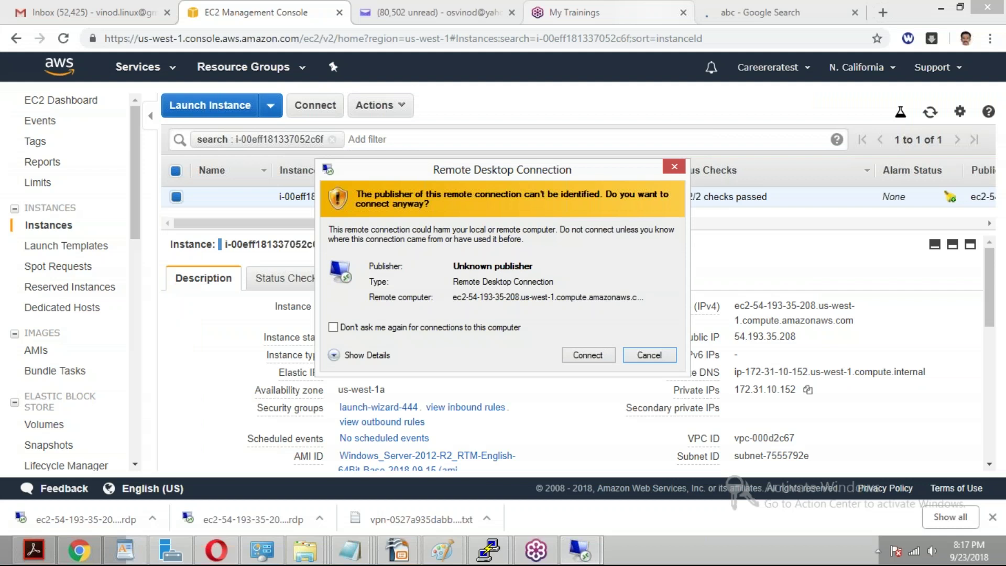
Cancel the leftover Remote Desktop connection prompt over the EC2 console and return to the open remote session.
{"action": "left_click", "coordinate": [649, 355]}
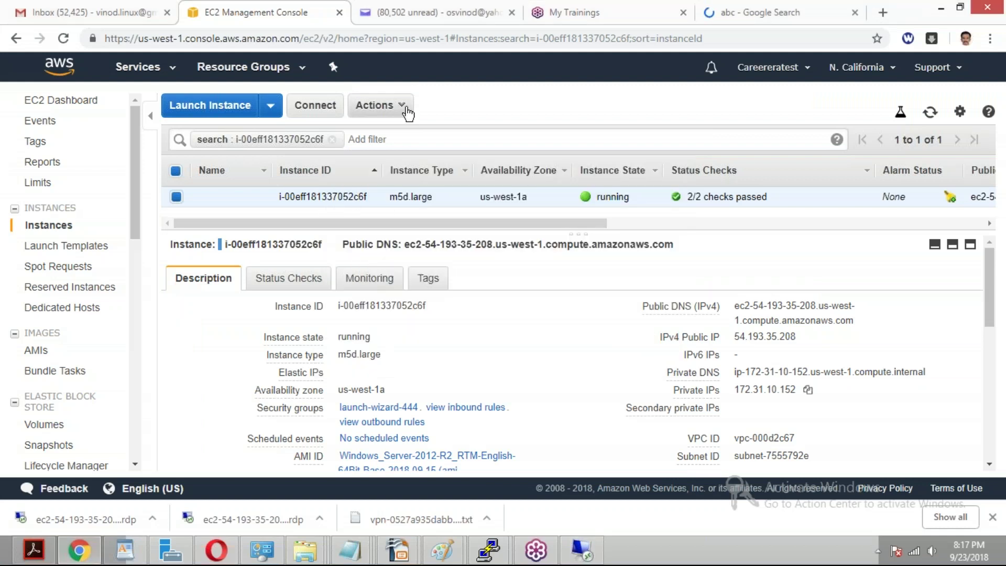
{"action": "left_click", "coordinate": [402, 107]}
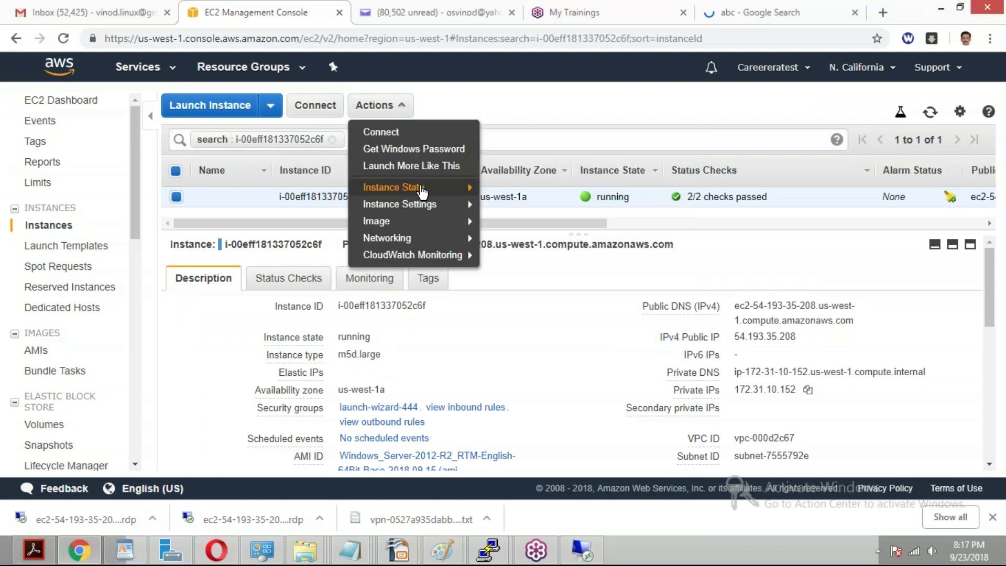
{"action": "mouse_move", "coordinate": [412, 255]}
{"action": "left_click", "coordinate": [582, 550]}
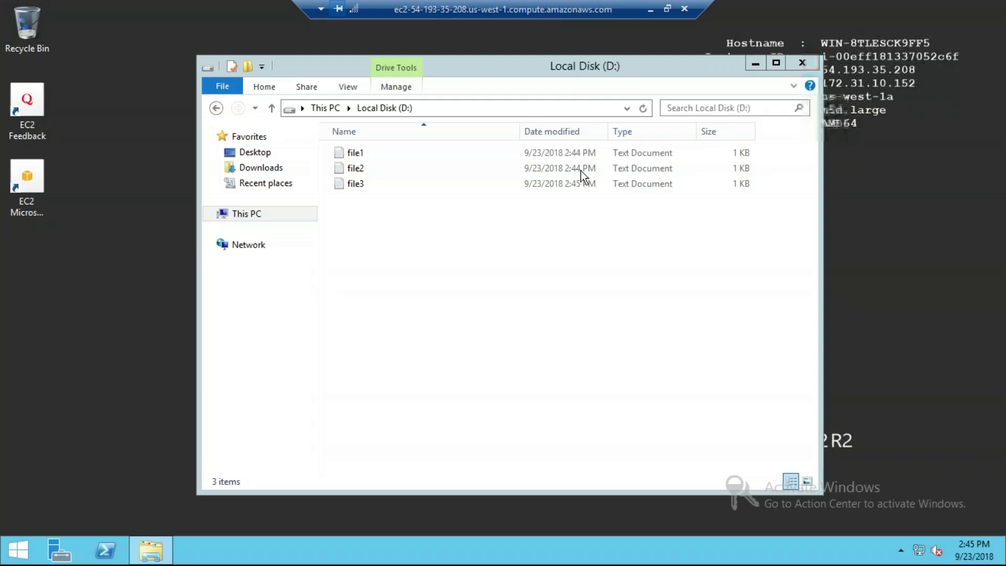
Go to Local Disk (C:) through This PC and create a text document named file5 there.
{"action": "left_click", "coordinate": [401, 166]}
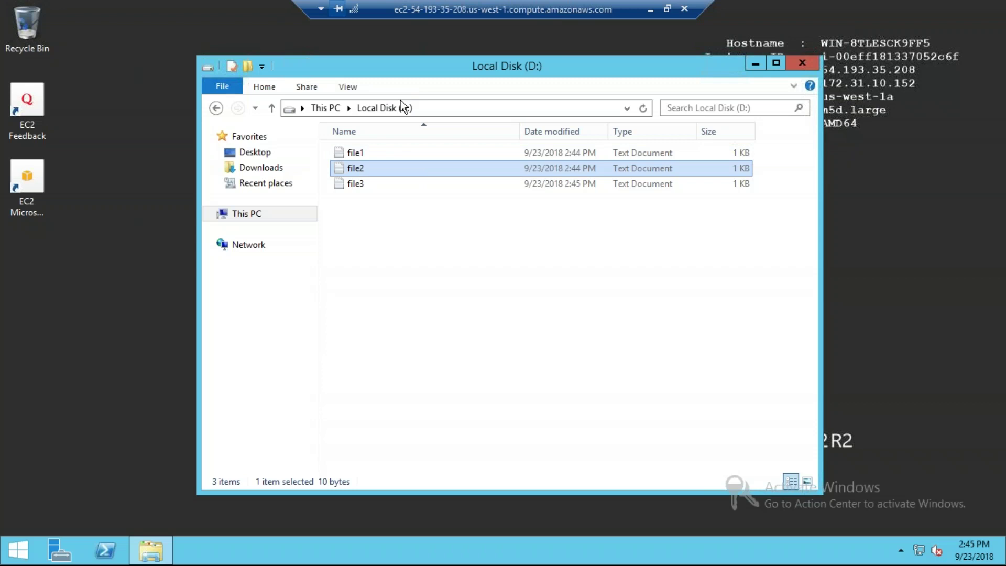
{"action": "left_click", "coordinate": [329, 106]}
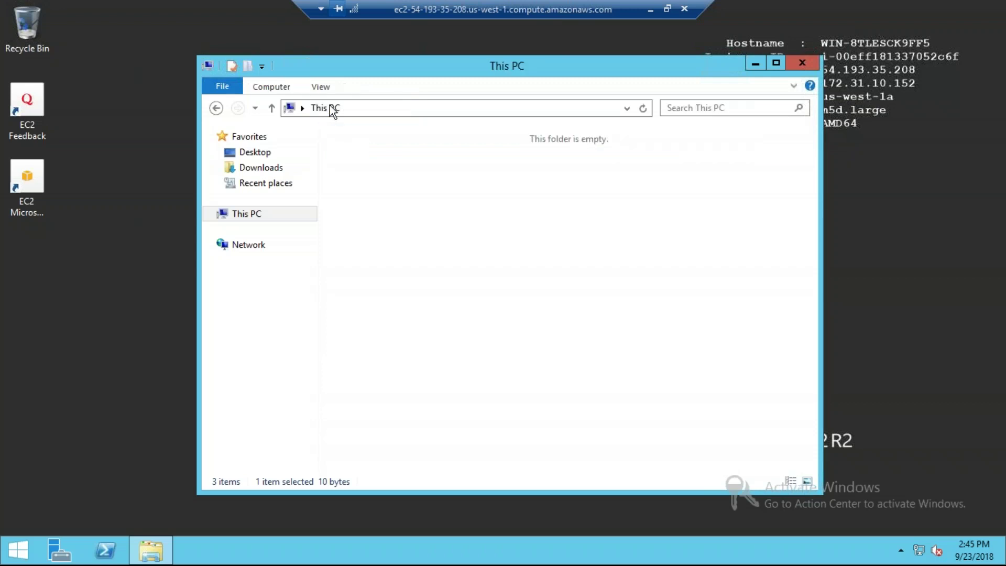
{"action": "left_click", "coordinate": [408, 300]}
{"action": "double_click", "coordinate": [408, 301]}
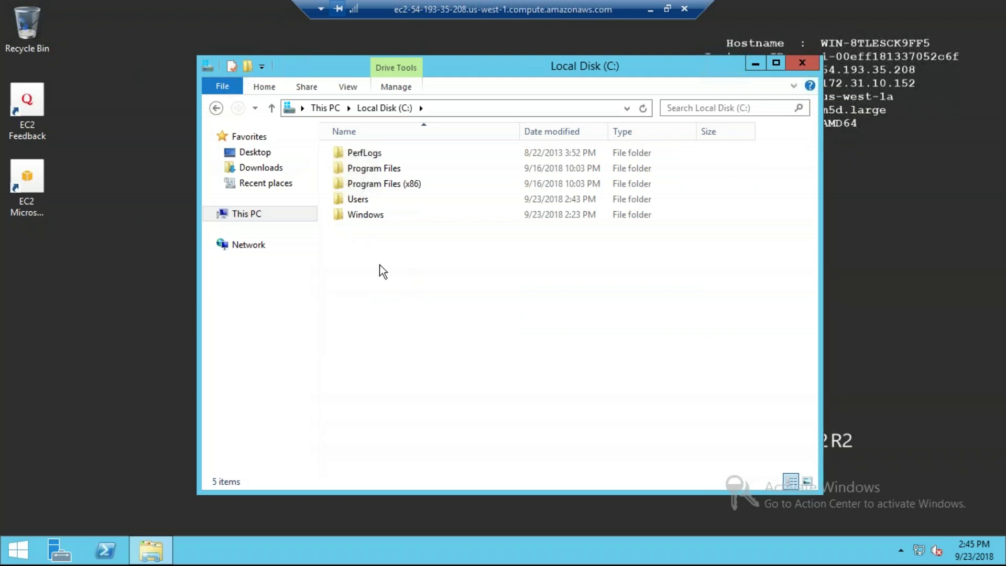
{"action": "right_click", "coordinate": [379, 265]}
{"action": "mouse_move", "coordinate": [436, 408]}
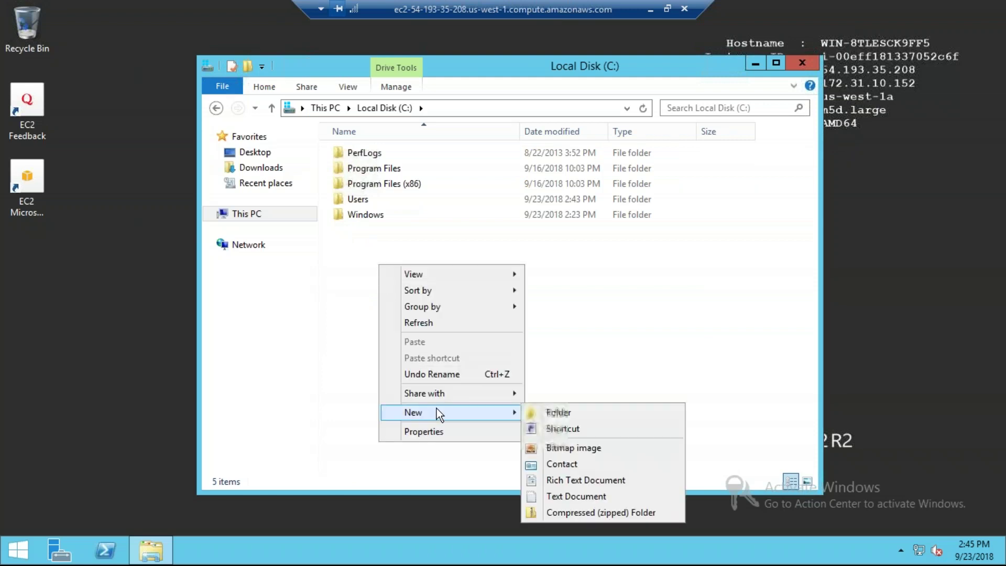
{"action": "left_click", "coordinate": [570, 496]}
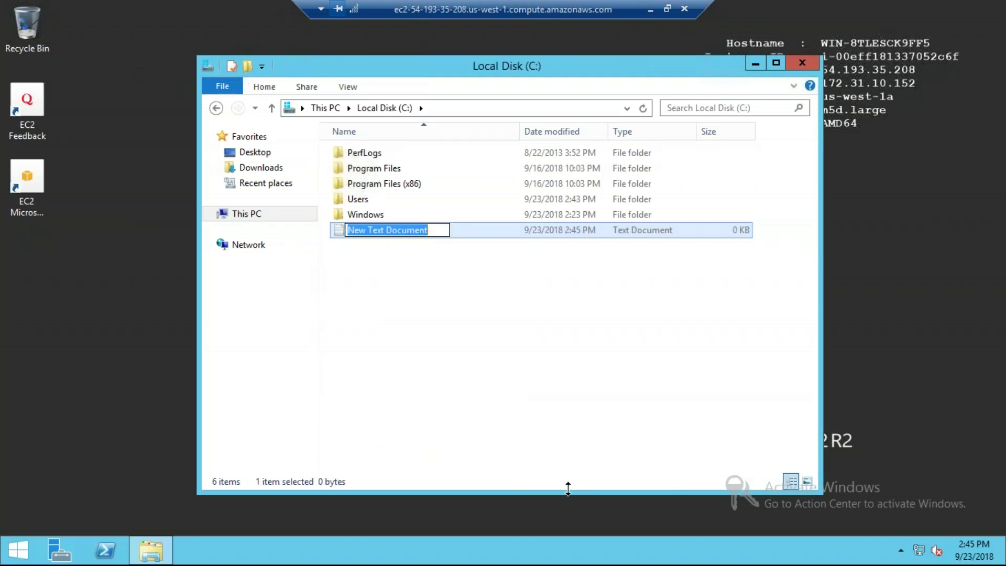
{"action": "type", "text": "file5"}
{"action": "key", "text": "Return"}
{"action": "left_click", "coordinate": [397, 346]}
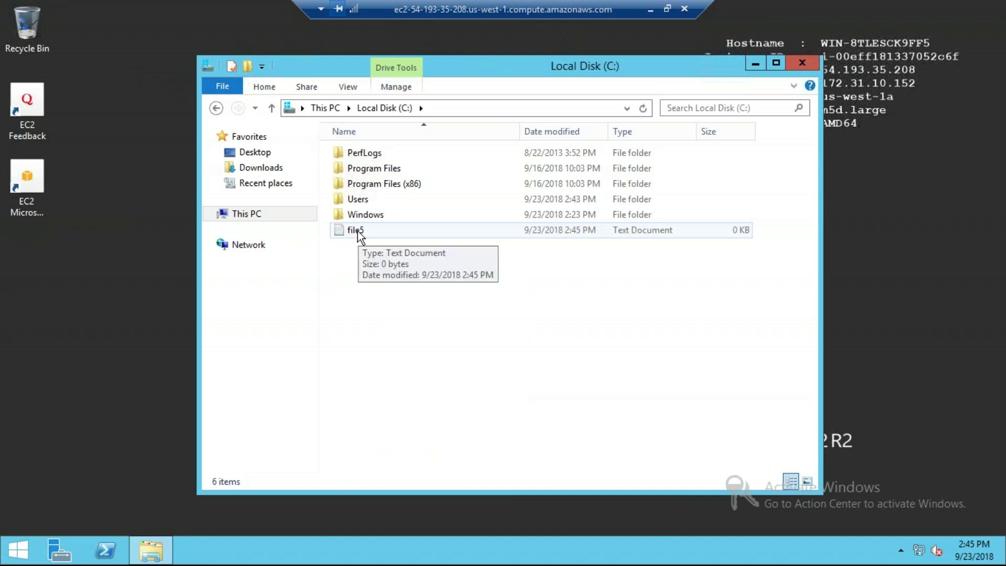
Open file5 on Local Disk (C:), enter the text "this is test file 5", save it and close the file.
{"action": "double_click", "coordinate": [358, 230]}
{"action": "type", "text": "this is test "}
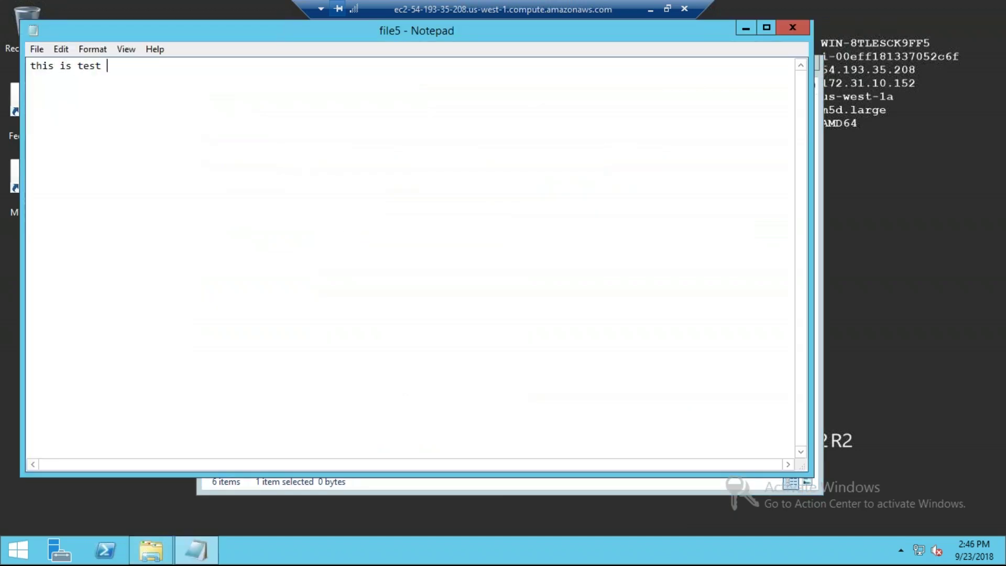
{"action": "type", "text": "file 5"}
{"action": "left_click", "coordinate": [33, 48]}
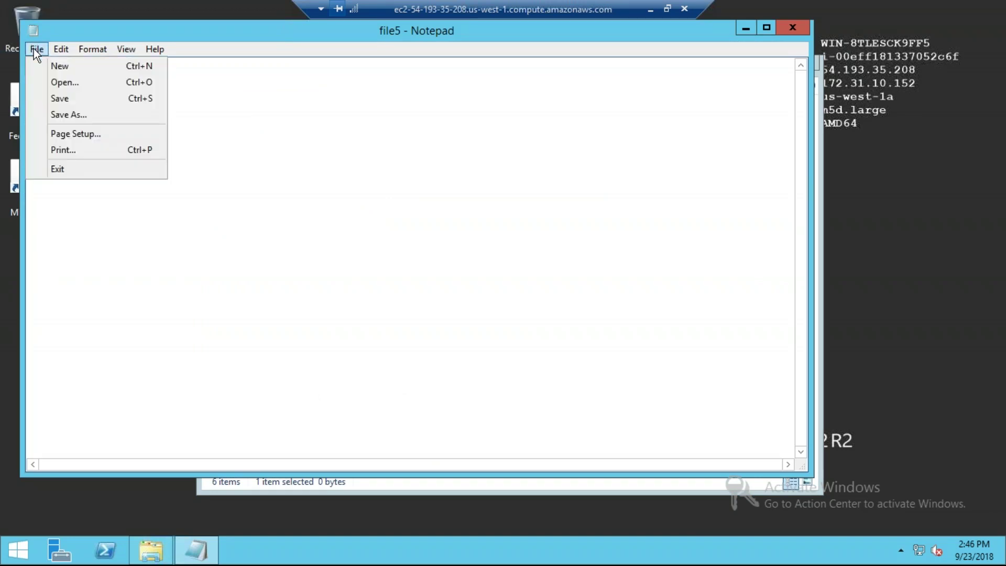
{"action": "left_click", "coordinate": [66, 99]}
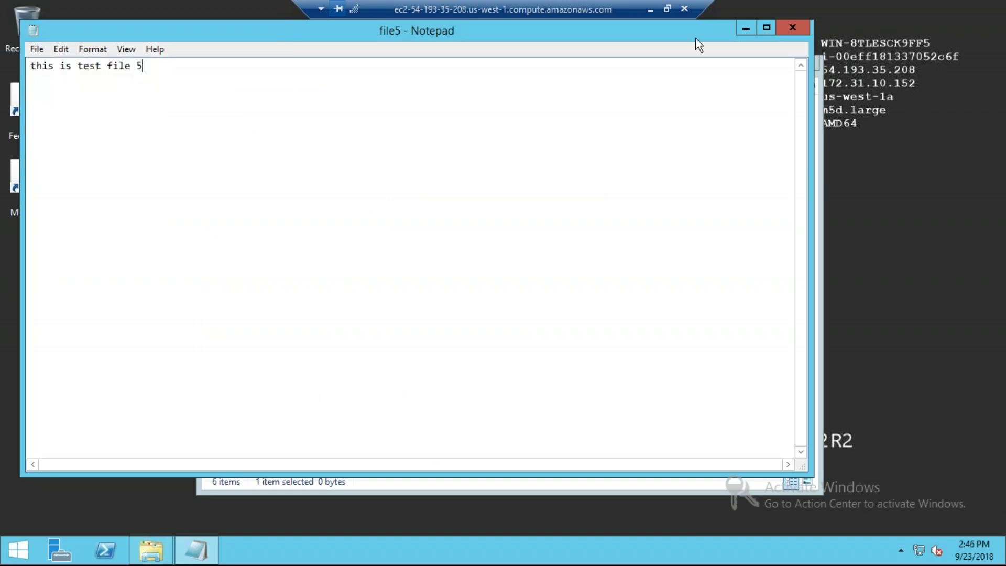
{"action": "left_click", "coordinate": [792, 27]}
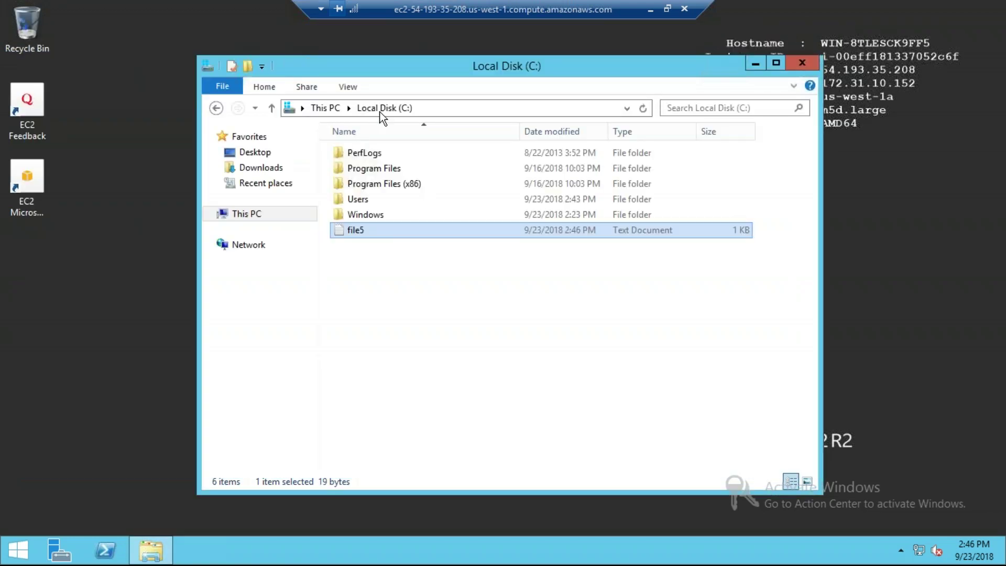
Check the files on Local Disk (D:) through This PC, and switch back to the EC2 console in the browser.
{"action": "left_click", "coordinate": [319, 108]}
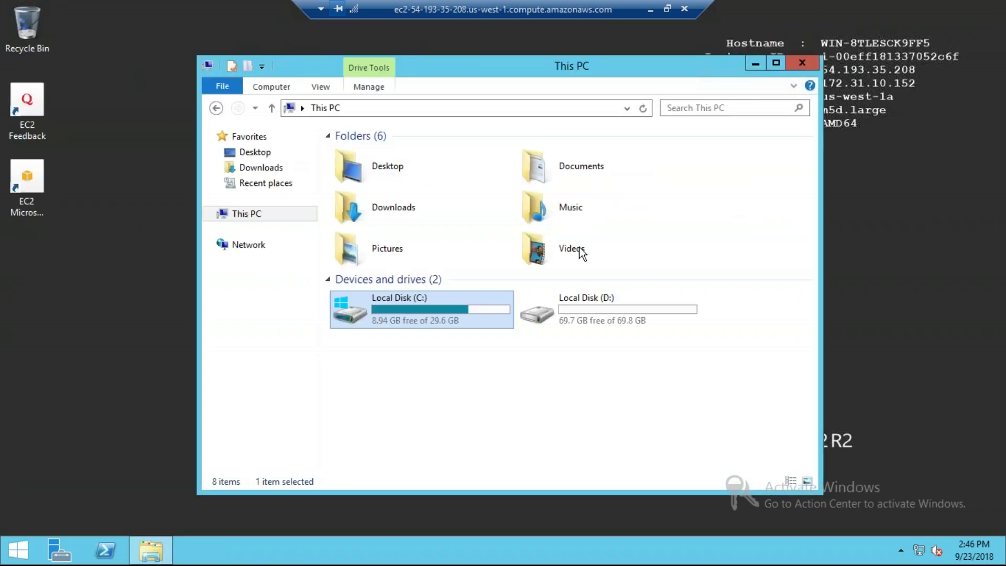
{"action": "double_click", "coordinate": [616, 307]}
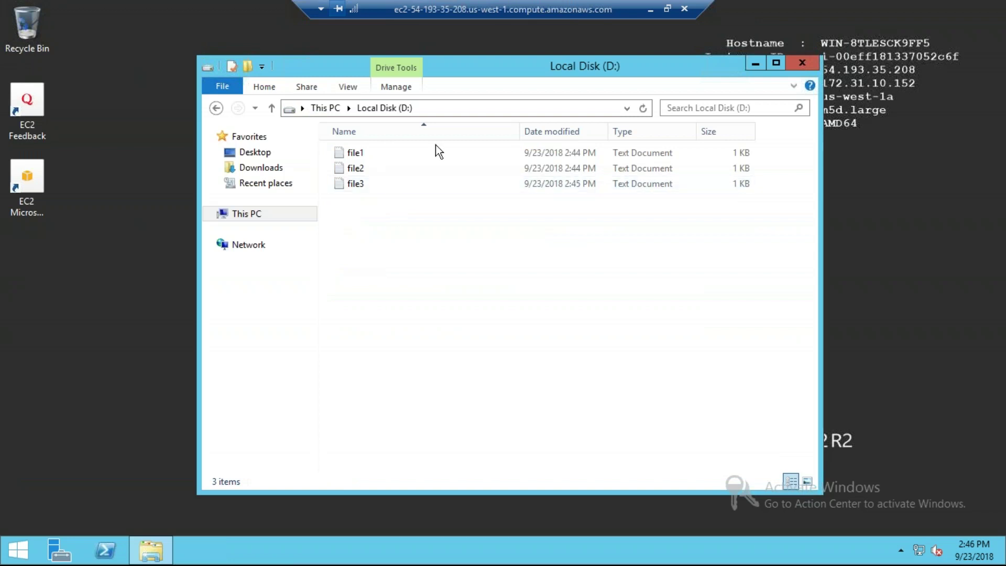
{"action": "left_click_drag", "start_coordinate": [512, 73], "coordinate": [394, 73]}
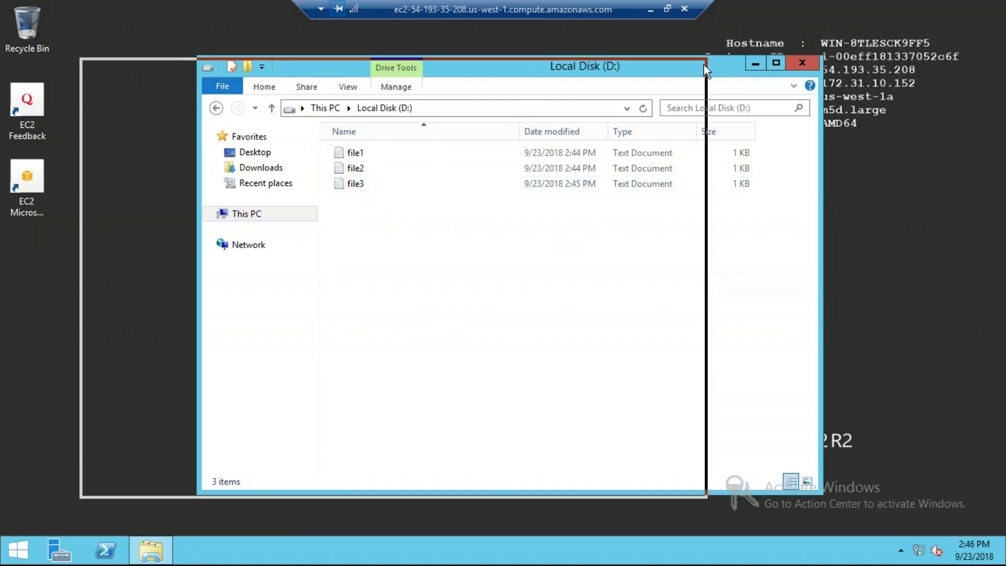
{"action": "left_click", "coordinate": [696, 67]}
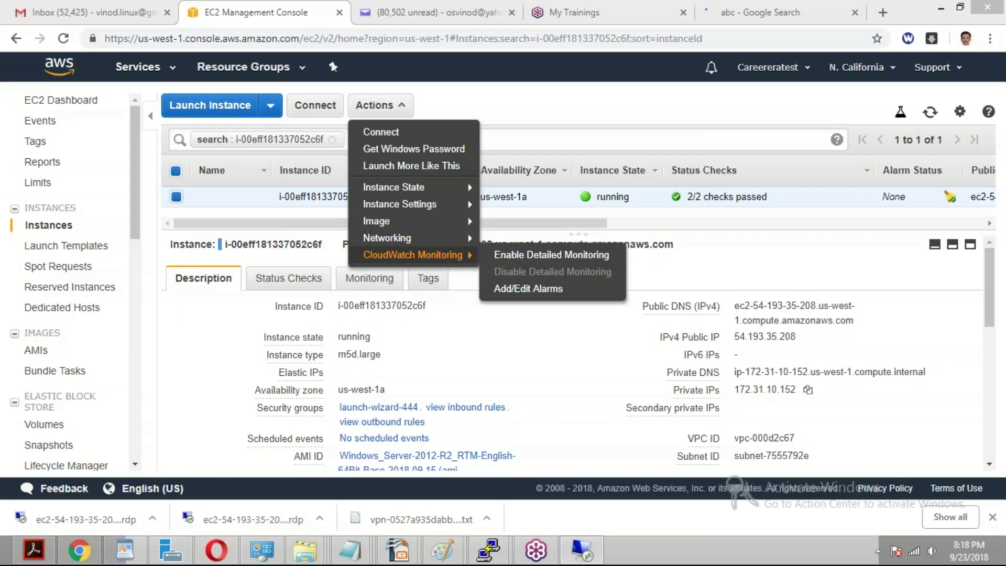
Stop the running m5d.large instance and confirm the stop.
{"action": "left_click", "coordinate": [511, 109]}
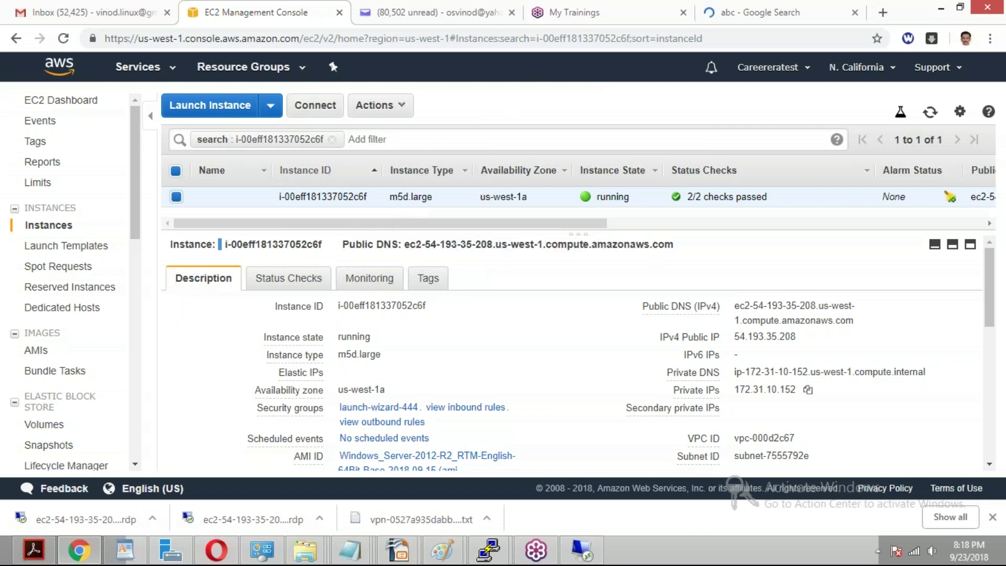
{"action": "left_click", "coordinate": [400, 106]}
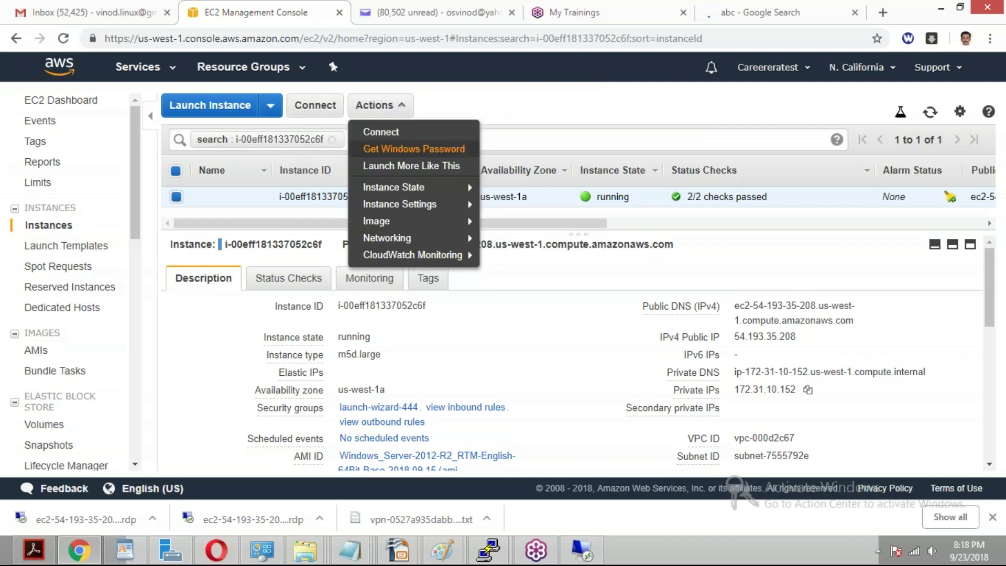
{"action": "mouse_move", "coordinate": [398, 187]}
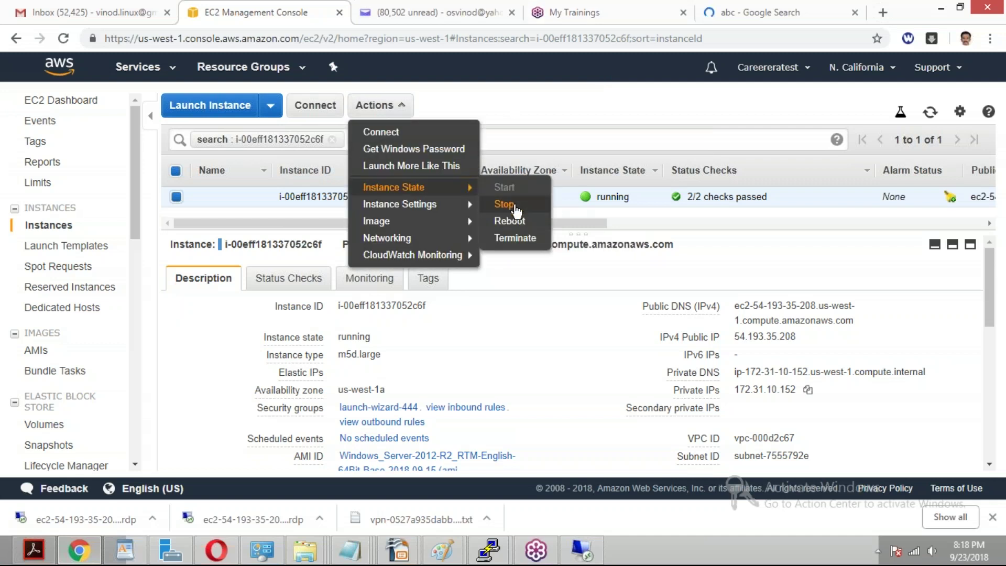
{"action": "left_click", "coordinate": [504, 204]}
{"action": "left_click", "coordinate": [644, 371]}
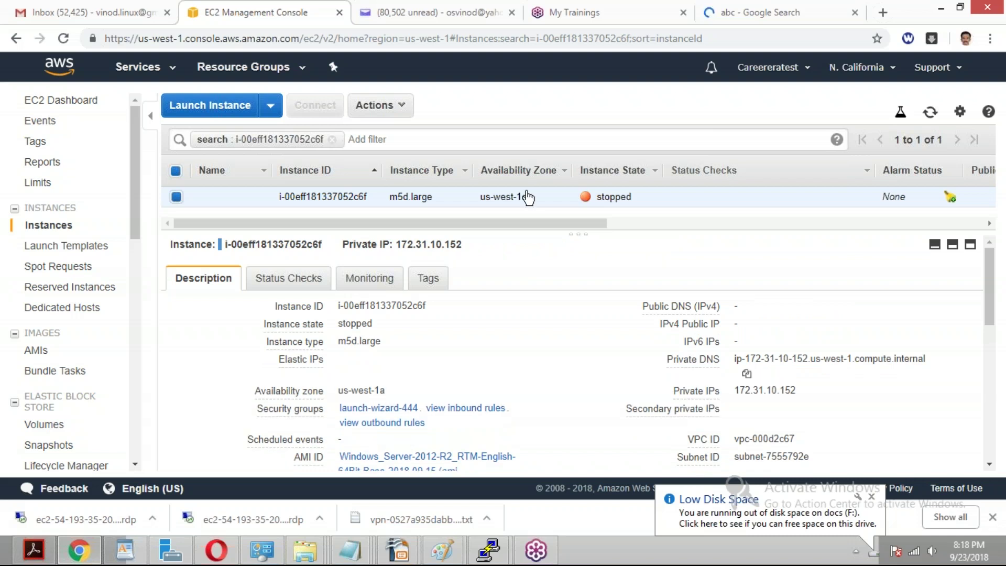
Start the stopped m5d.large instance again and confirm the start.
{"action": "left_click", "coordinate": [374, 105]}
{"action": "mouse_move", "coordinate": [419, 189]}
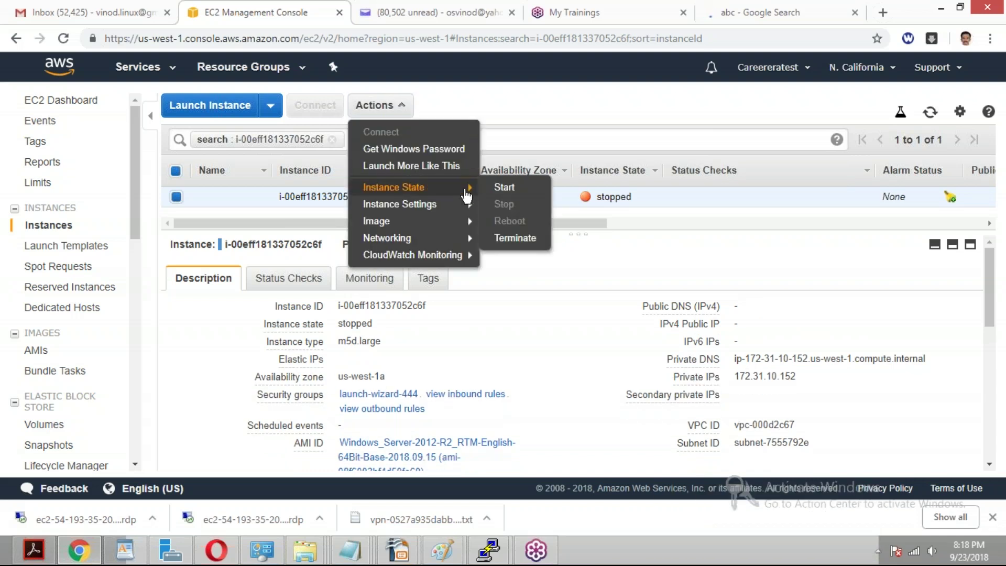
{"action": "left_click", "coordinate": [504, 187]}
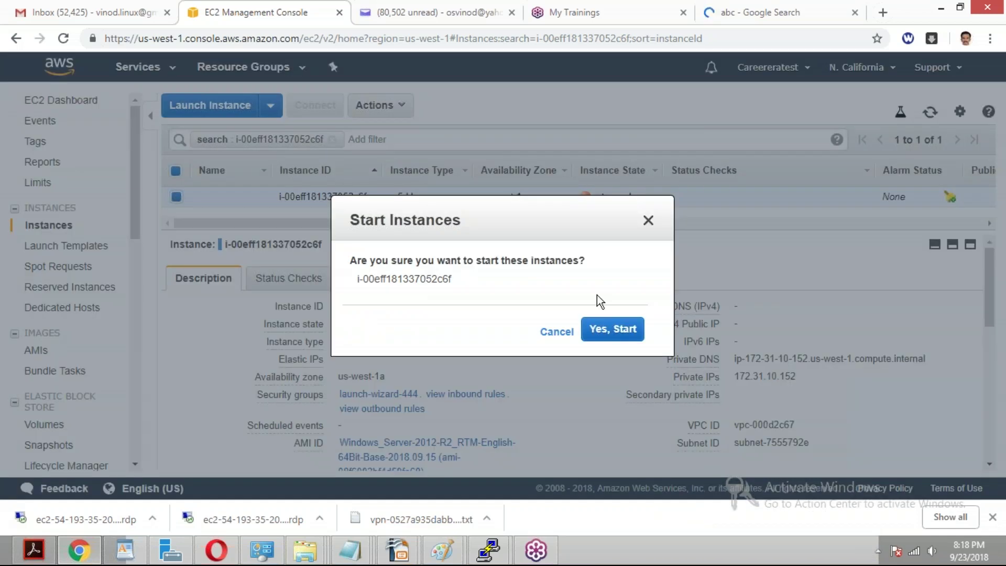
{"action": "left_click", "coordinate": [604, 333]}
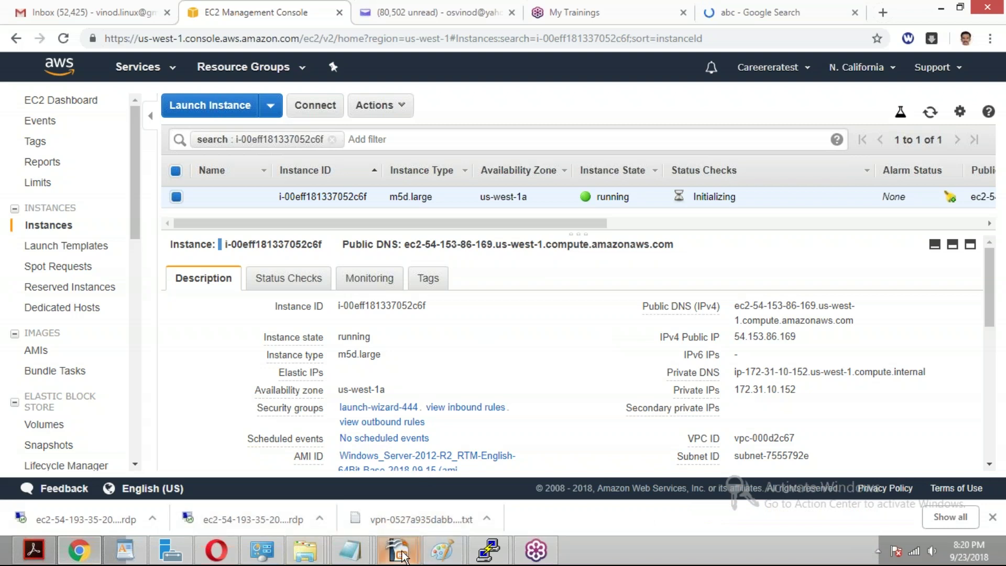
Switch to OpenOffice Impress to review the Instance Store vs EBS slide and the storage diagram, and return to the EC2 console in Chrome.
{"action": "mouse_move", "coordinate": [400, 551]}
{"action": "left_click", "coordinate": [340, 496]}
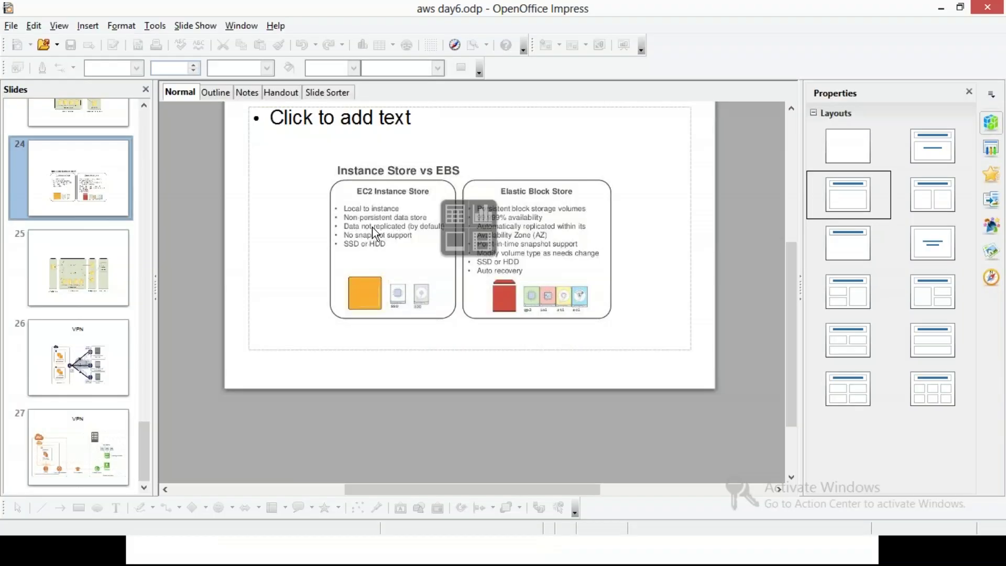
{"action": "left_click", "coordinate": [941, 9]}
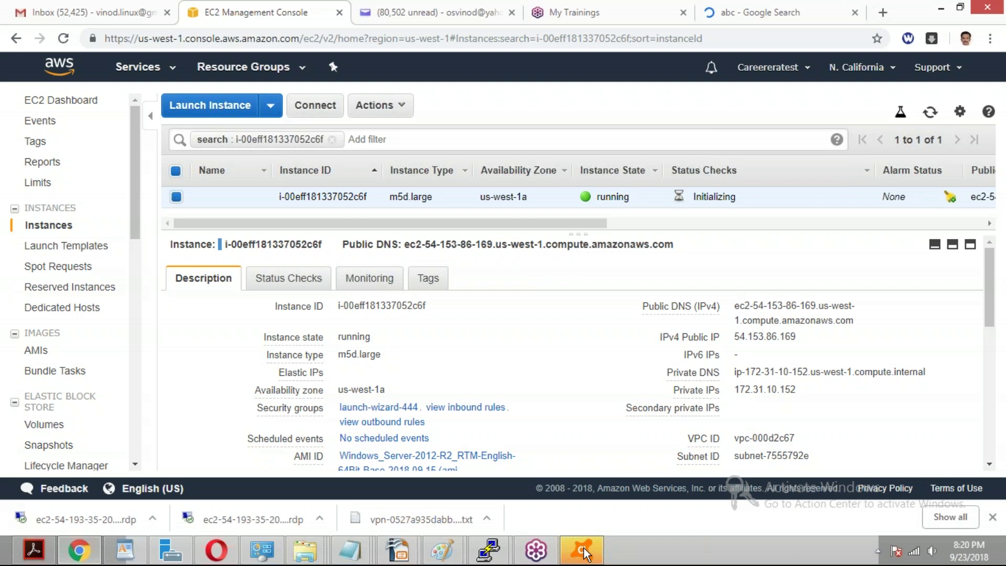
{"action": "left_click", "coordinate": [632, 472]}
{"action": "left_click", "coordinate": [616, 231]}
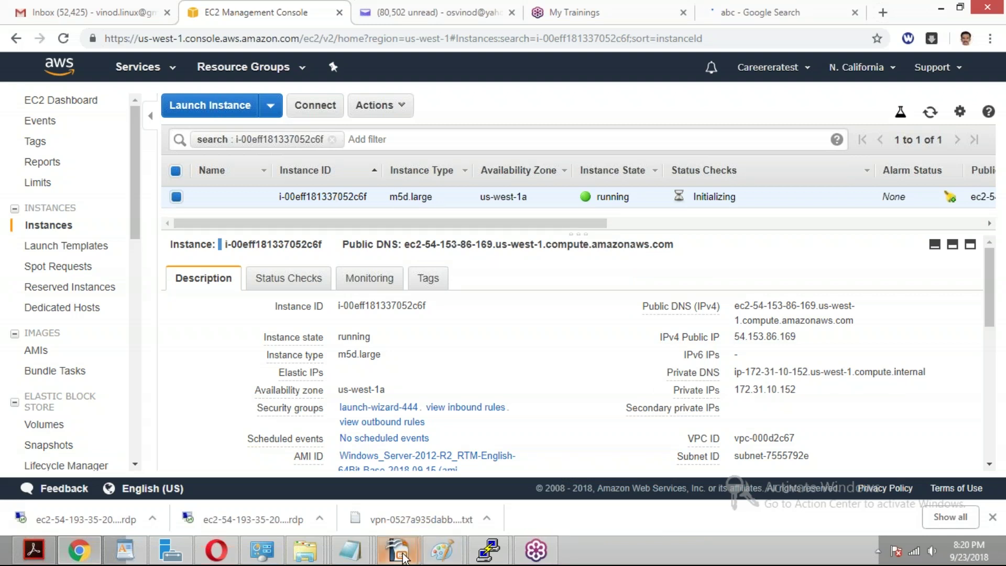
{"action": "mouse_move", "coordinate": [404, 558]}
{"action": "left_click", "coordinate": [360, 441]}
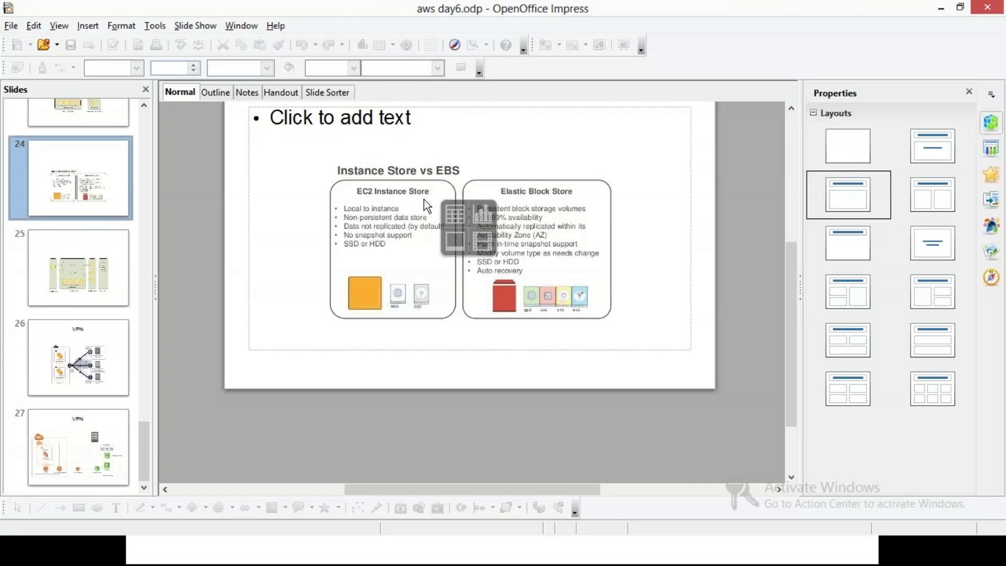
{"action": "left_click", "coordinate": [942, 8]}
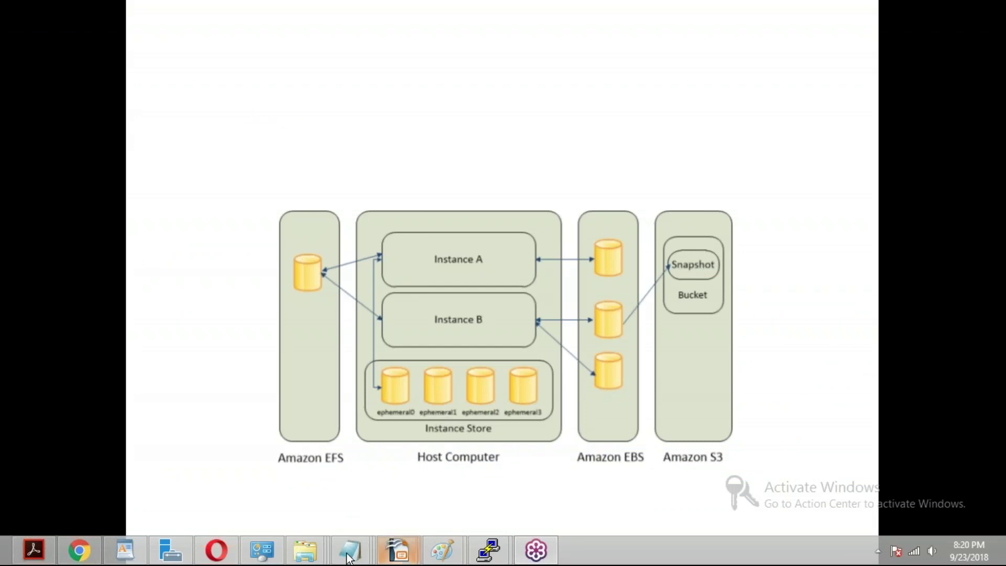
{"action": "left_click", "coordinate": [79, 551]}
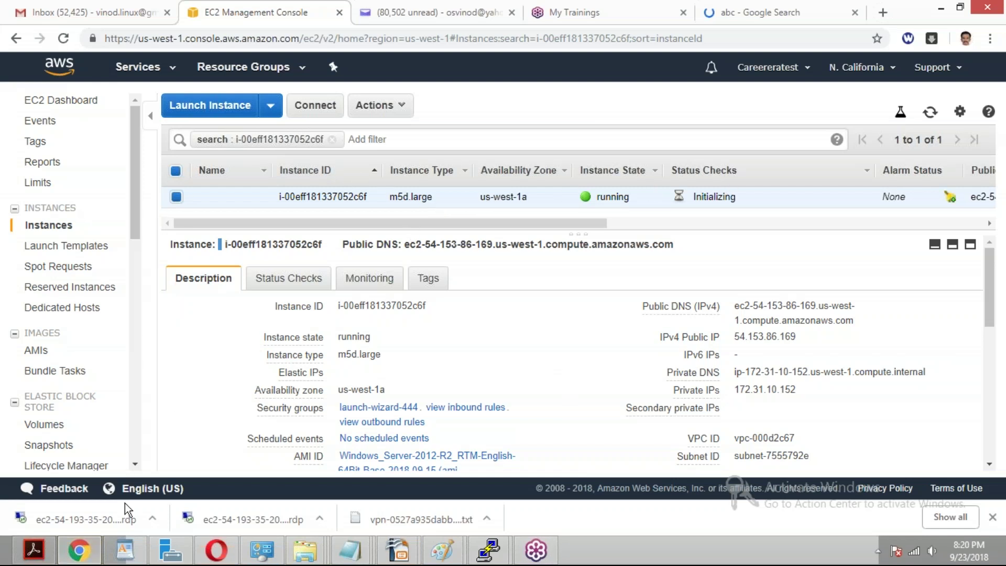
Try twice to reconnect to the restarted instance with the previously downloaded Remote Desktop file.
{"action": "left_click", "coordinate": [105, 517]}
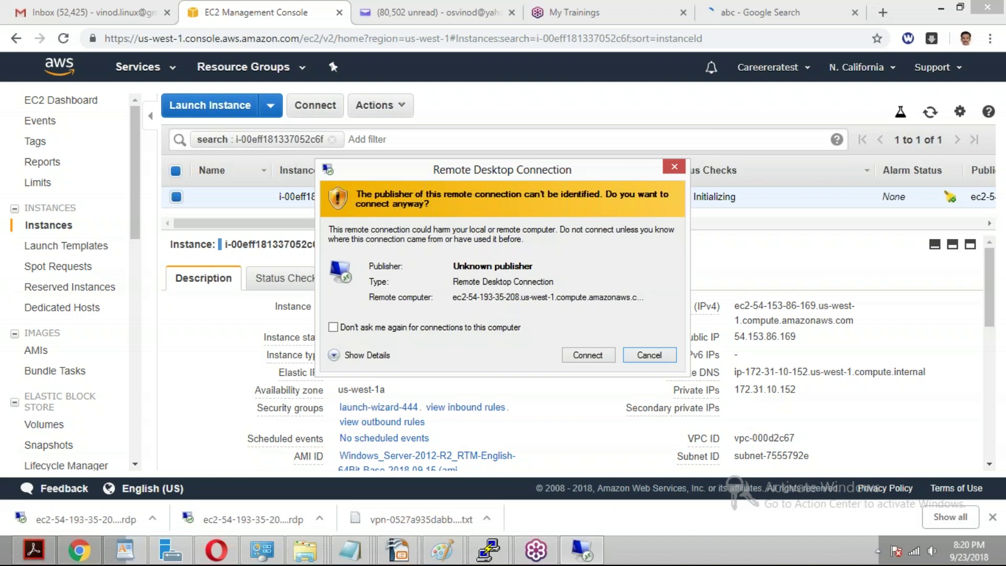
{"action": "left_click", "coordinate": [589, 357]}
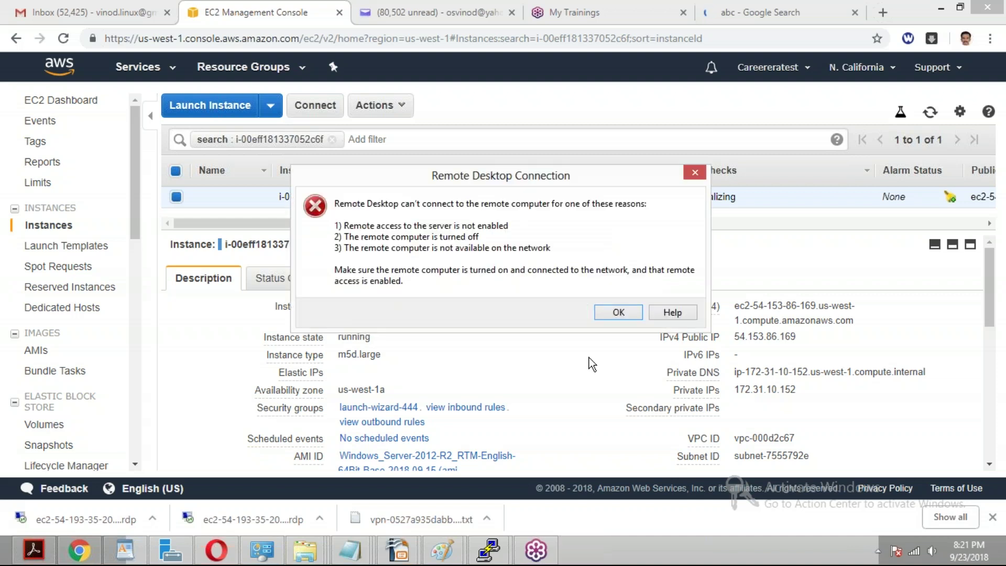
{"action": "left_click", "coordinate": [626, 313]}
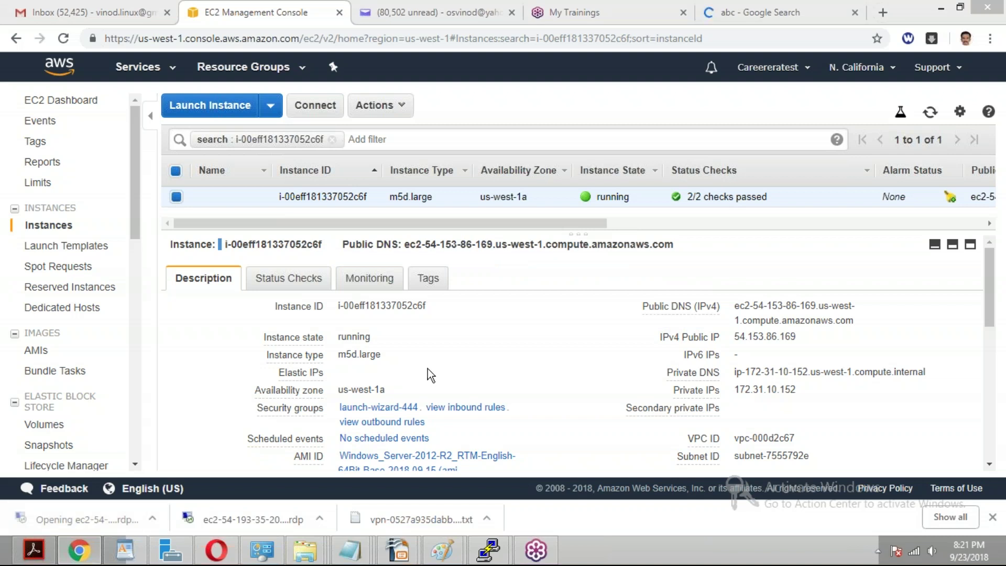
{"action": "left_click", "coordinate": [590, 355]}
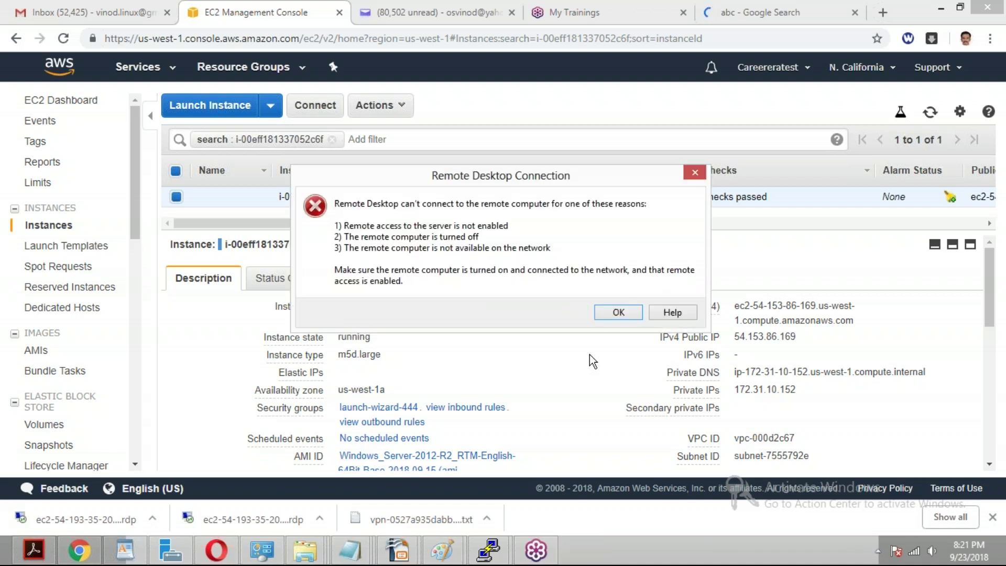
{"action": "left_click", "coordinate": [619, 312]}
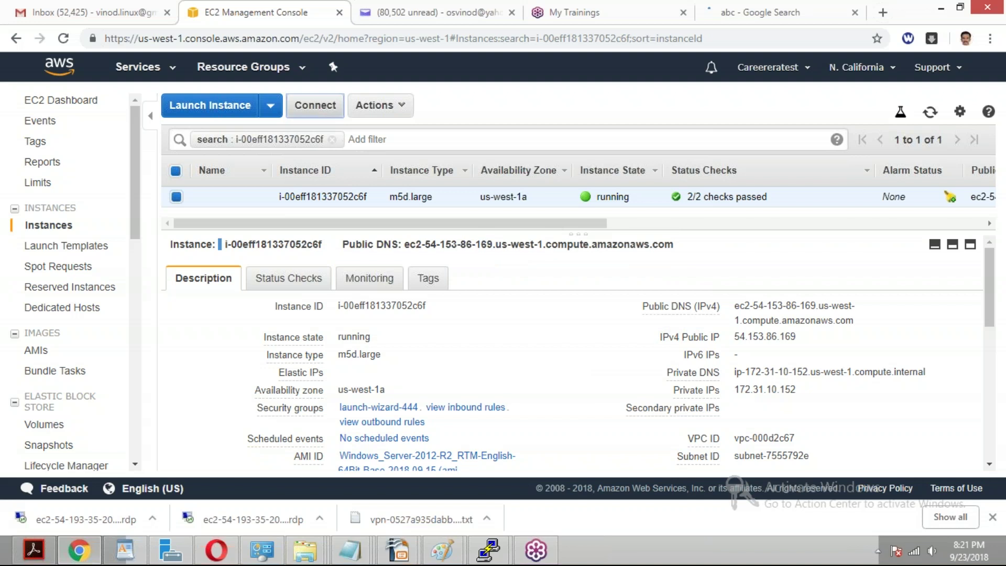
Download a new Remote Desktop file for the instance, decrypt its Administrator password with the key002.pem key pair and copy the password.
{"action": "left_click", "coordinate": [318, 107]}
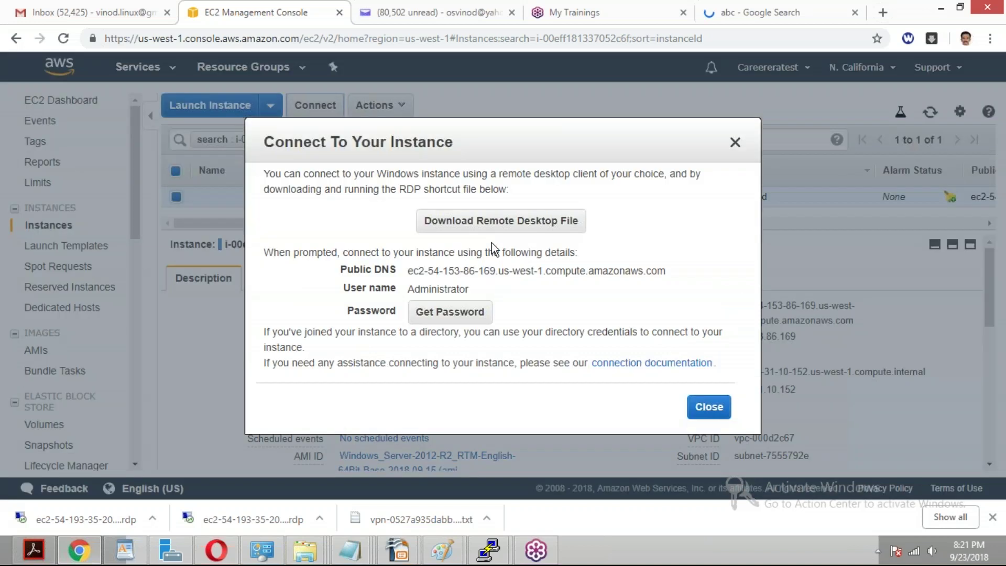
{"action": "left_click", "coordinate": [488, 222]}
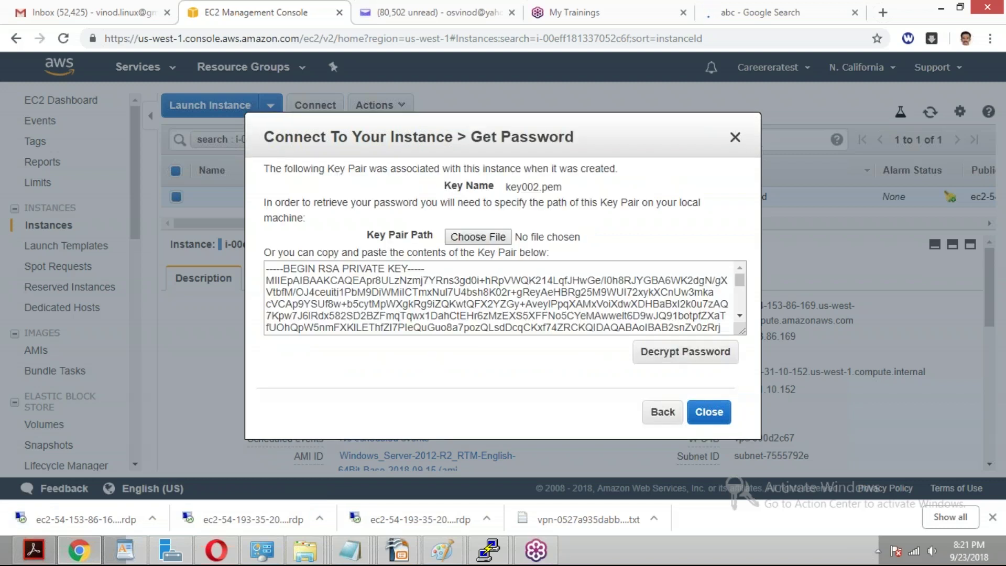
{"action": "left_click", "coordinate": [645, 359]}
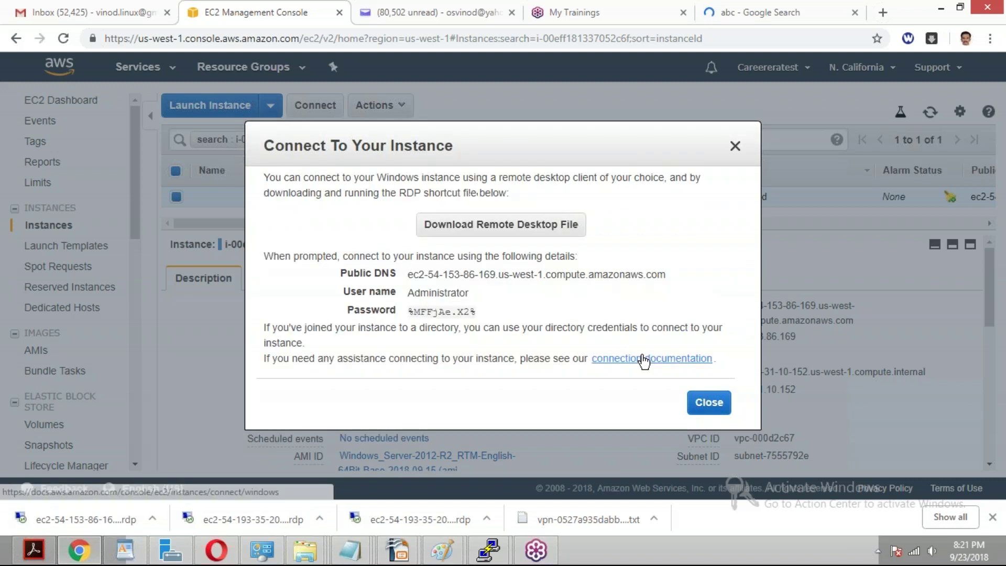
{"action": "left_click", "coordinate": [483, 312]}
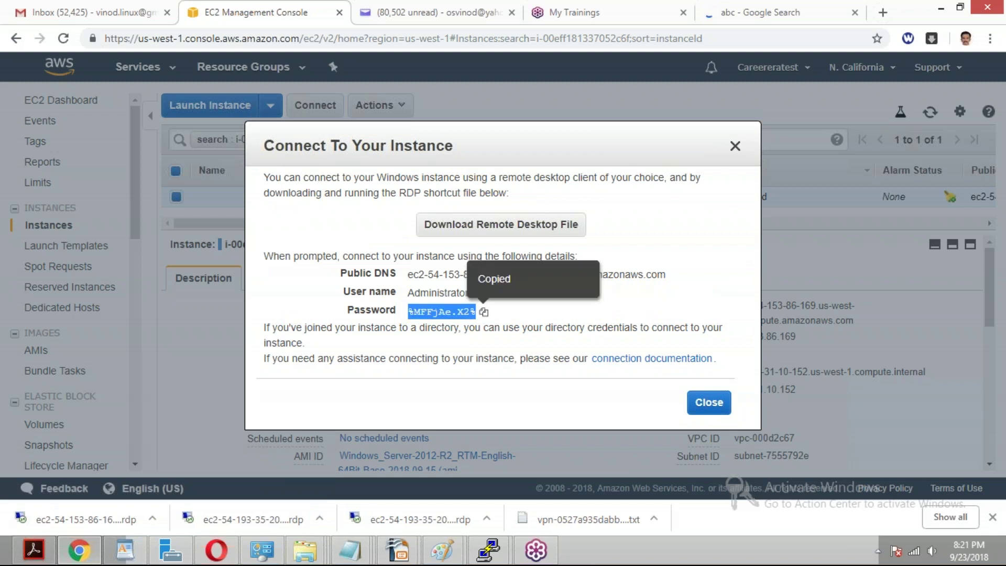
{"action": "left_click", "coordinate": [736, 146]}
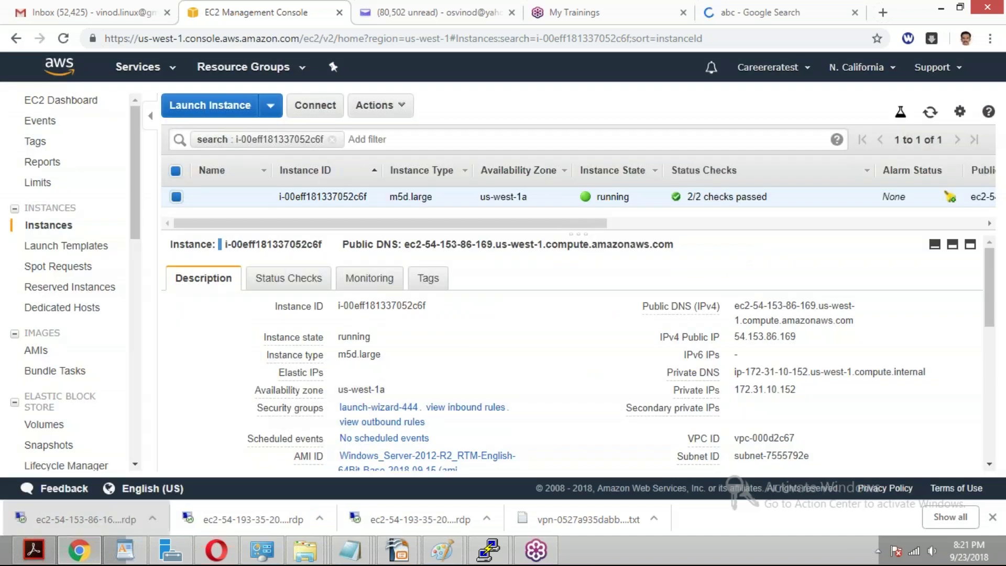
Connect with the newly downloaded Remote Desktop file as administrator, paste the account password and accept the untrusted certificate.
{"action": "left_click", "coordinate": [79, 519]}
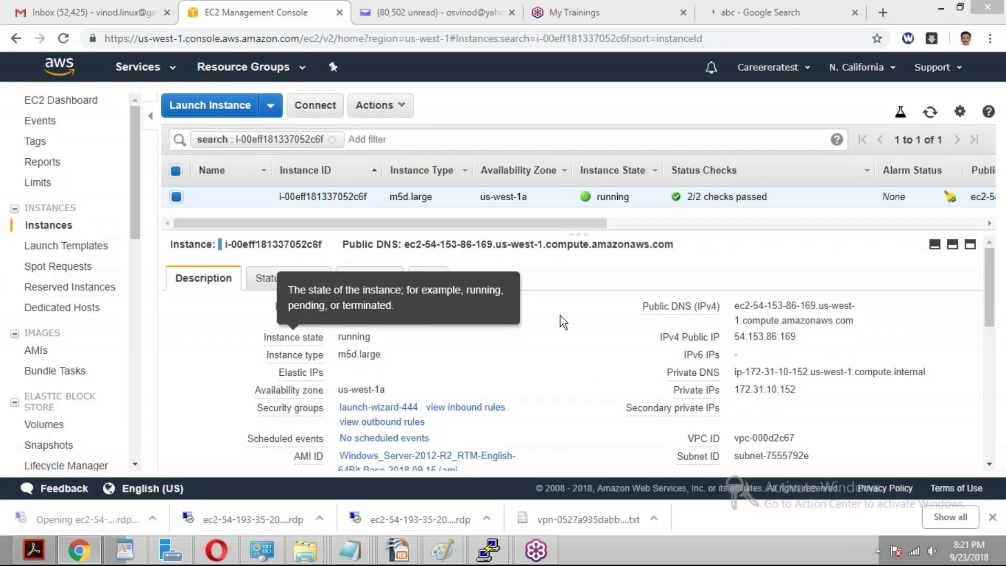
{"action": "left_click", "coordinate": [586, 354]}
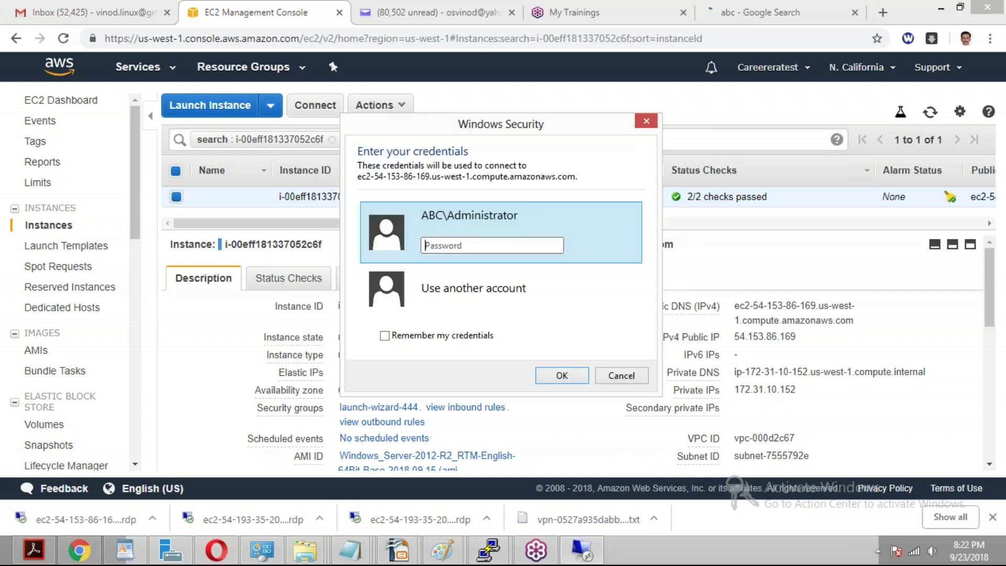
{"action": "left_click", "coordinate": [464, 298]}
{"action": "type", "text": "administrator"}
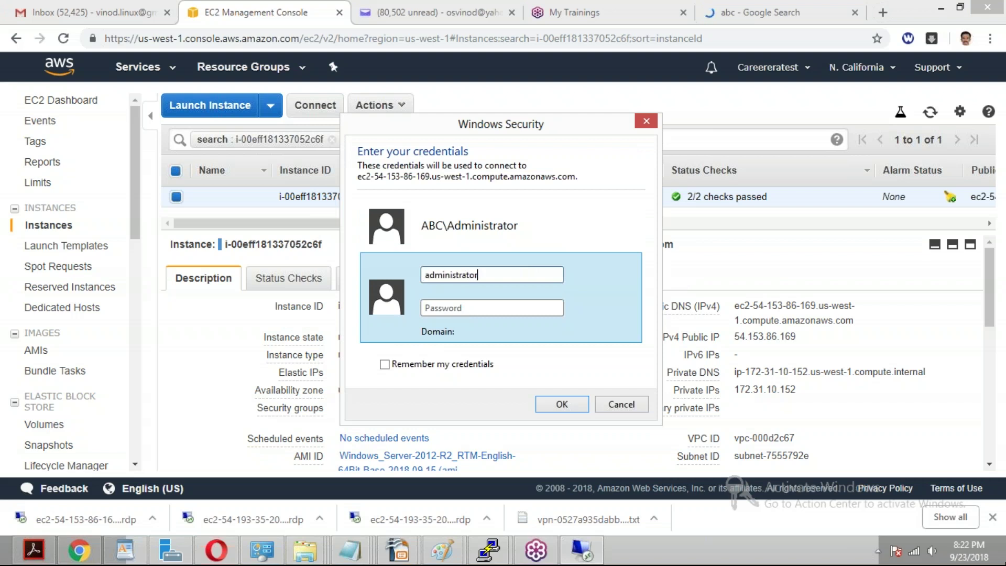
{"action": "left_click", "coordinate": [437, 307]}
{"action": "key", "text": "ctrl+v"}
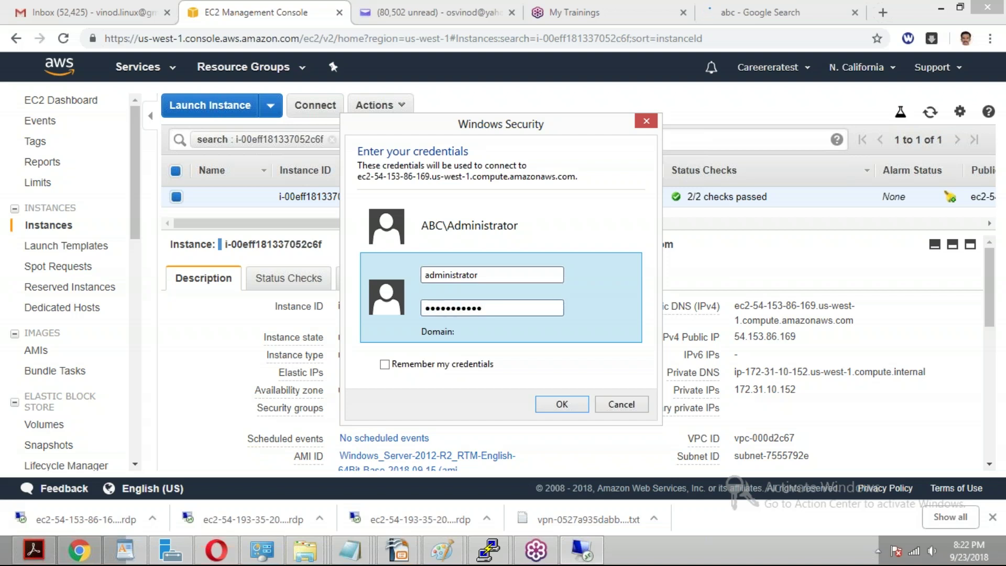
{"action": "left_click", "coordinate": [570, 410]}
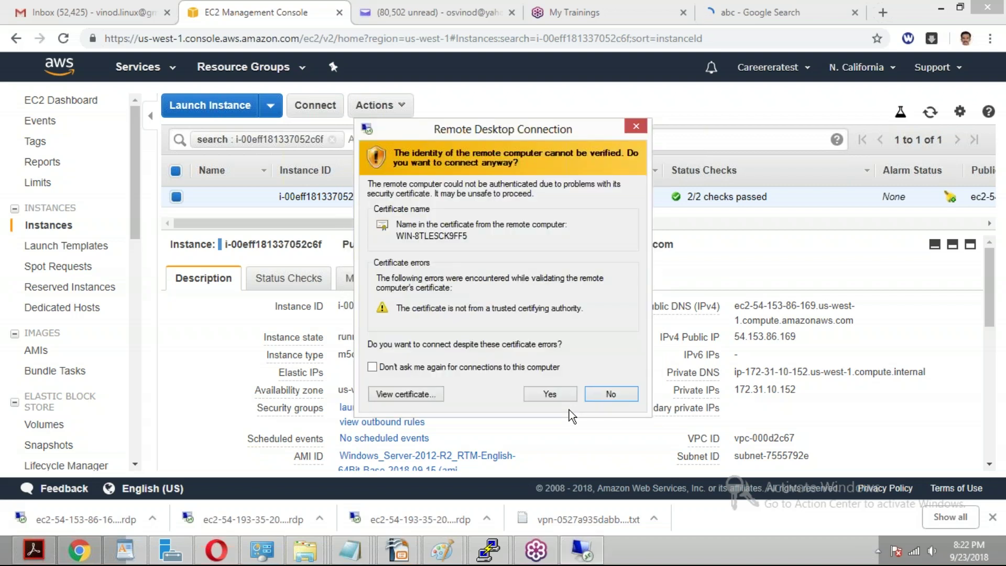
{"action": "left_click", "coordinate": [543, 396]}
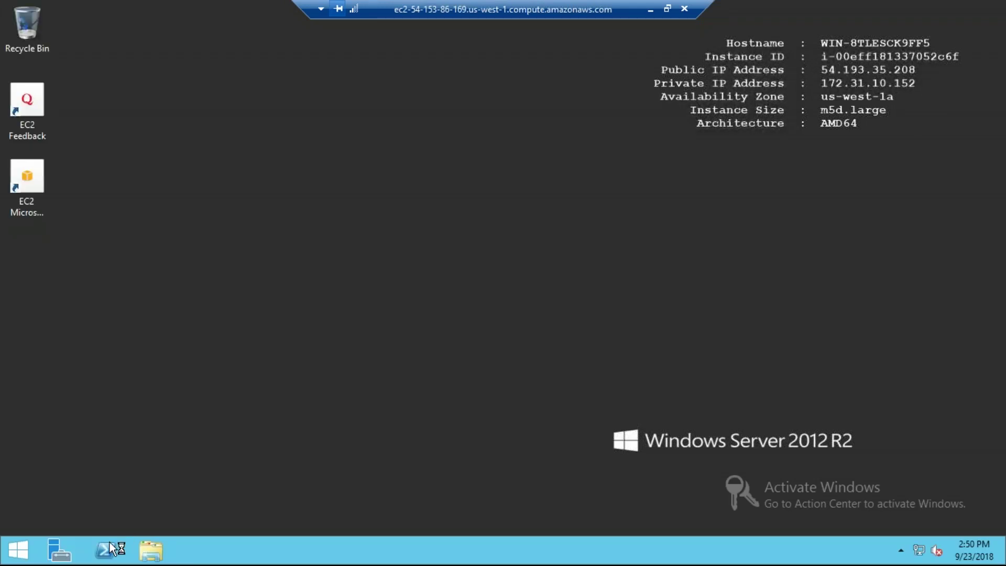
Open Local Disk (D:) in File Explorer on the remote server and check whether its files survived the restart.
{"action": "left_click", "coordinate": [154, 552]}
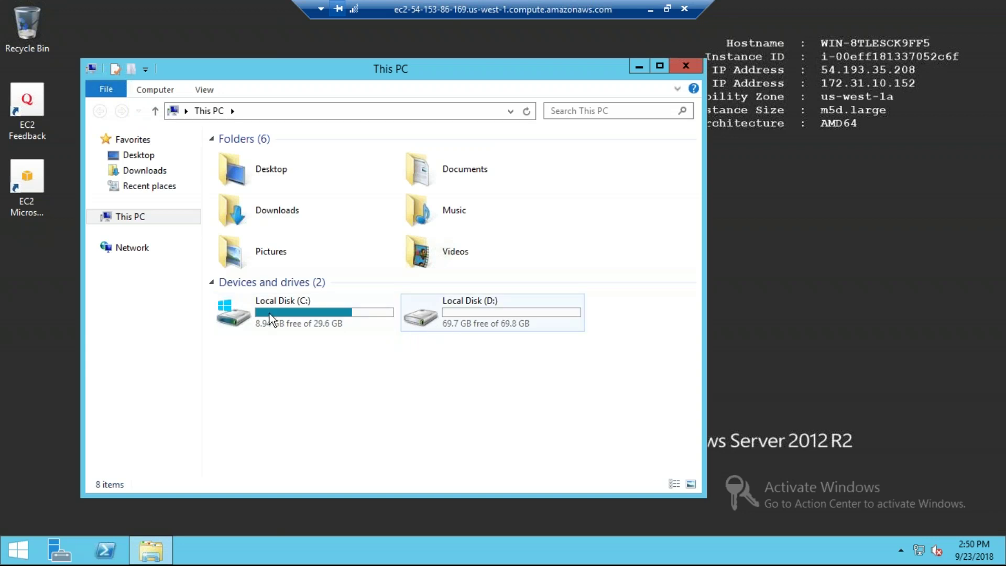
{"action": "double_click", "coordinate": [460, 307]}
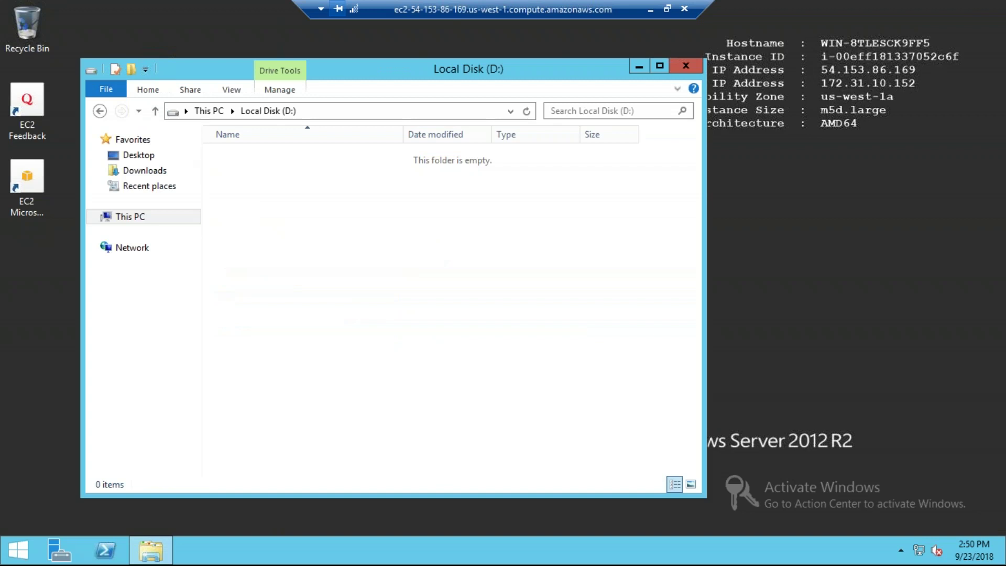
{"action": "right_click", "coordinate": [297, 198]}
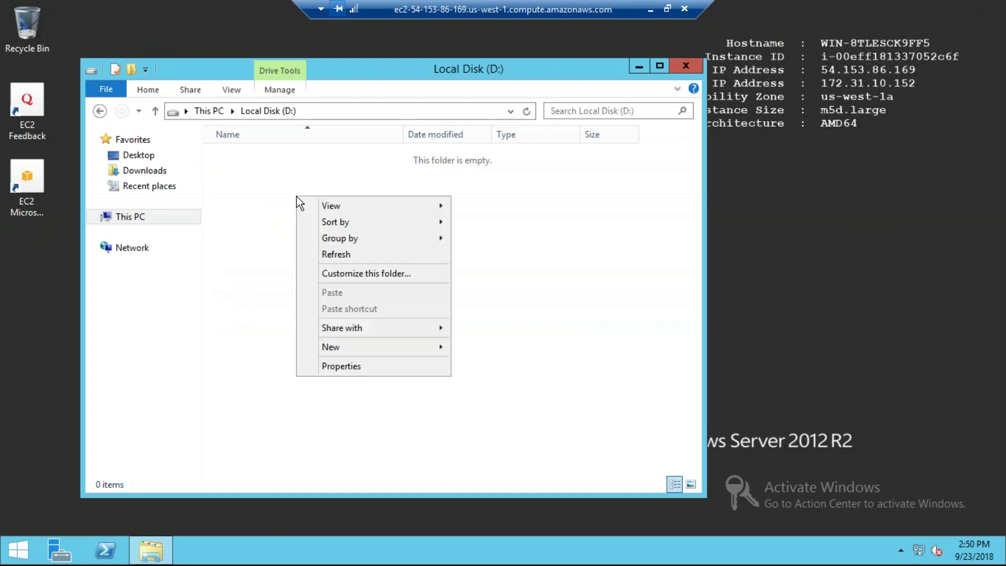
{"action": "left_click", "coordinate": [239, 269]}
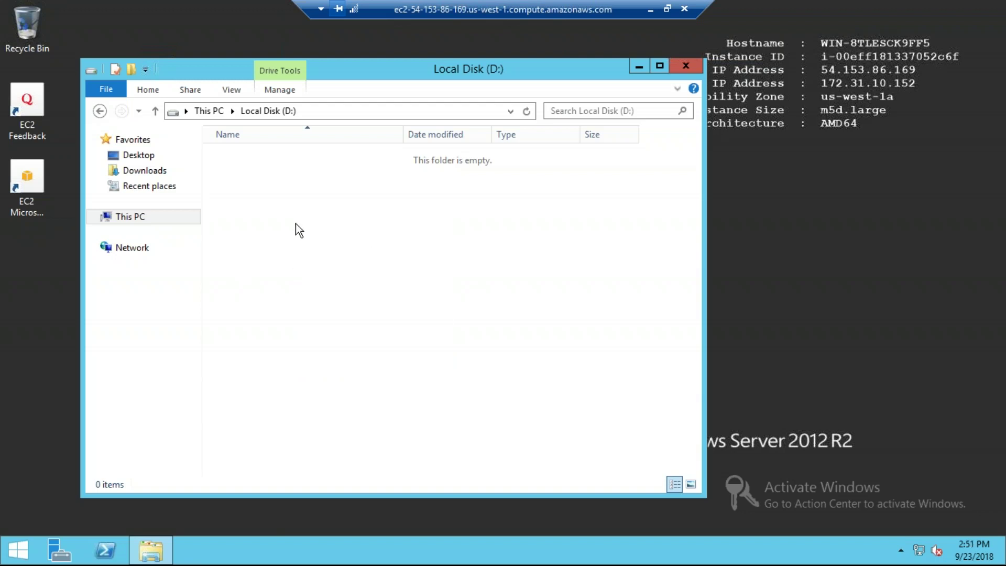
Go to Local Disk (C:) through This PC and check for the file5 text document.
{"action": "left_click", "coordinate": [210, 111]}
{"action": "double_click", "coordinate": [286, 306]}
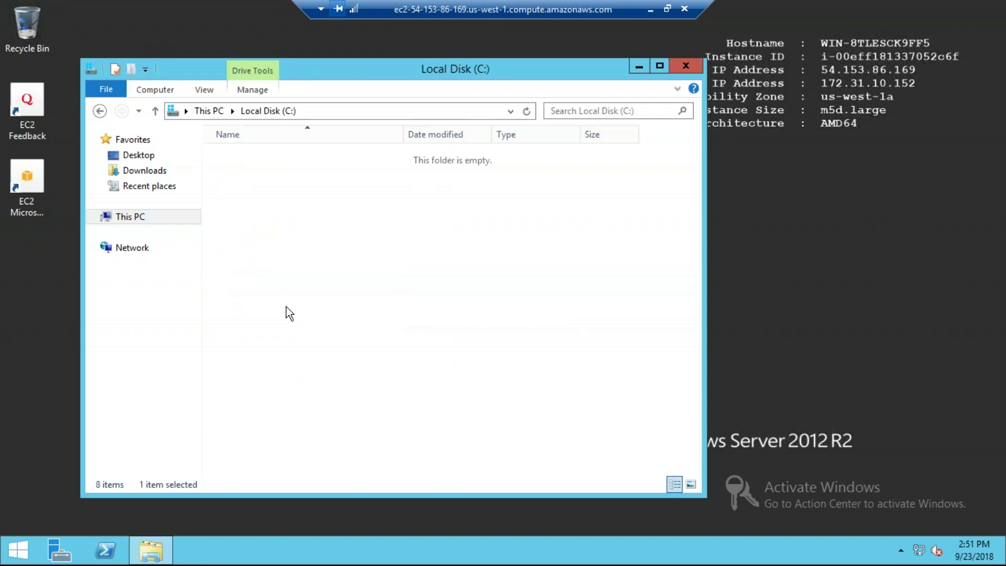
{"action": "left_click", "coordinate": [237, 234]}
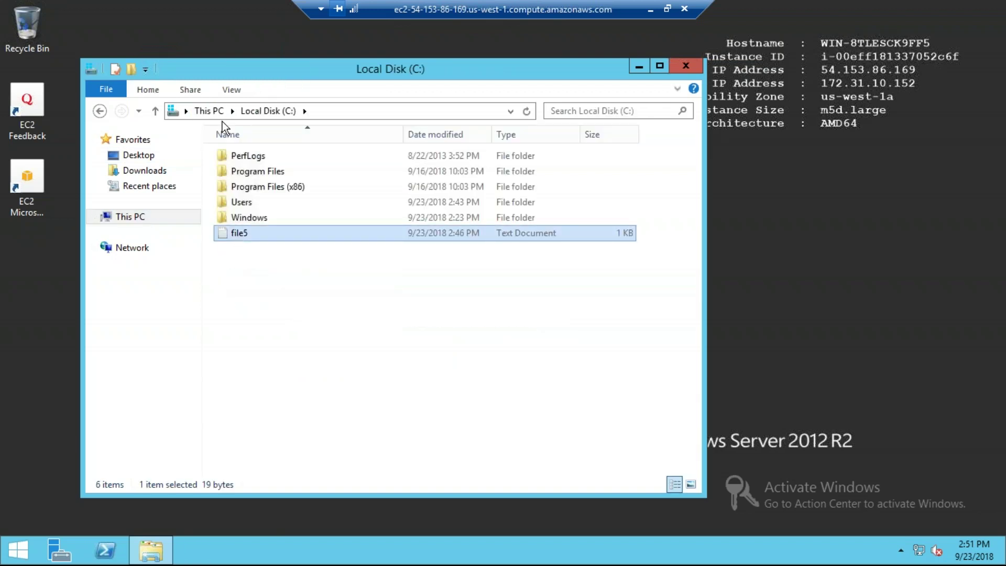
Create a text document named file6 on Local Disk (D:).
{"action": "left_click", "coordinate": [213, 114]}
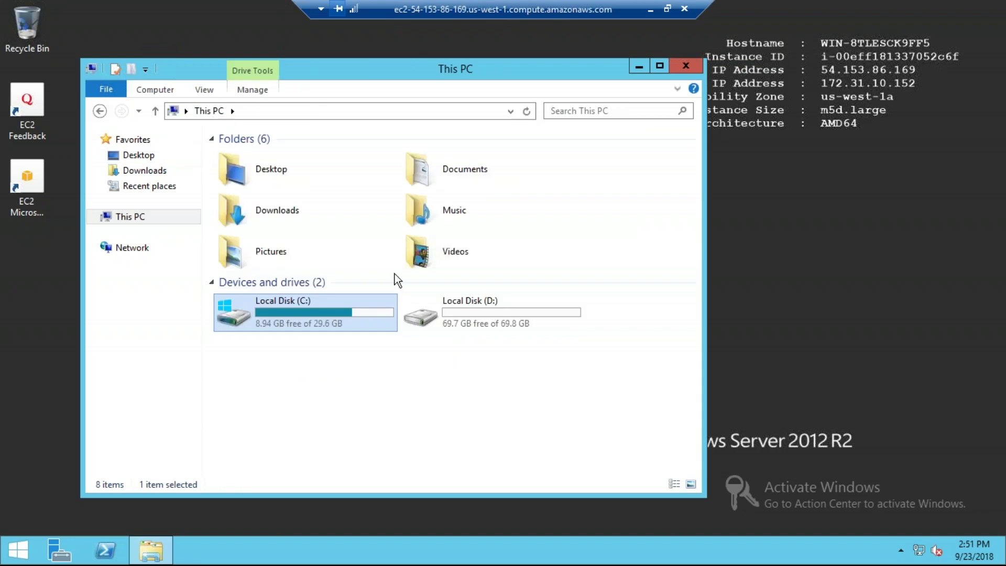
{"action": "double_click", "coordinate": [467, 315]}
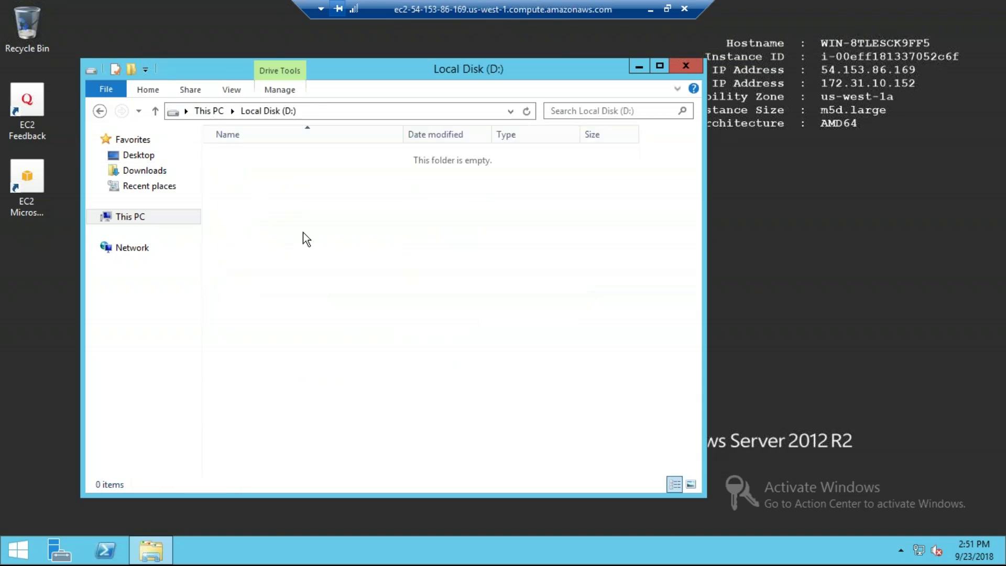
{"action": "right_click", "coordinate": [309, 178]}
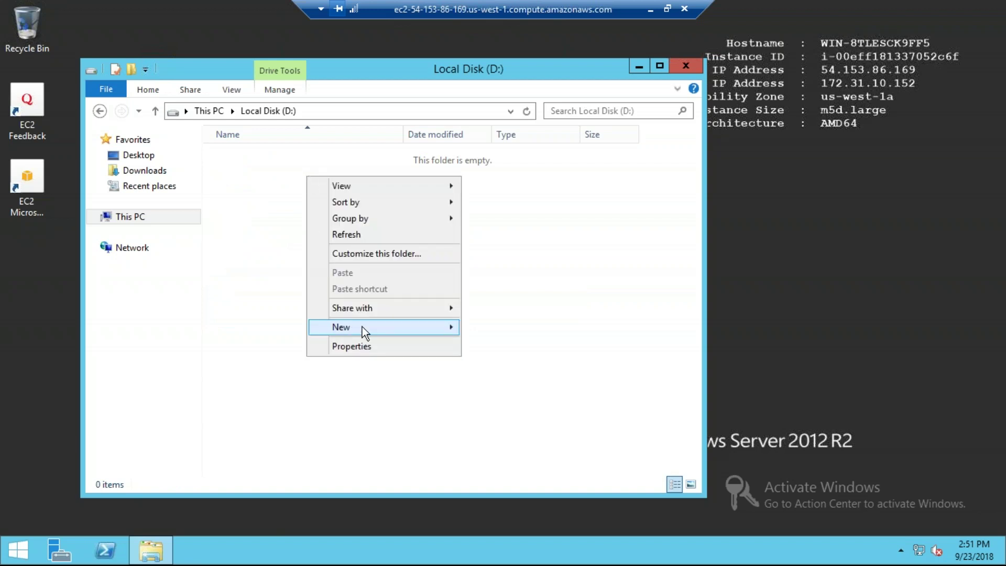
{"action": "mouse_move", "coordinate": [363, 328]}
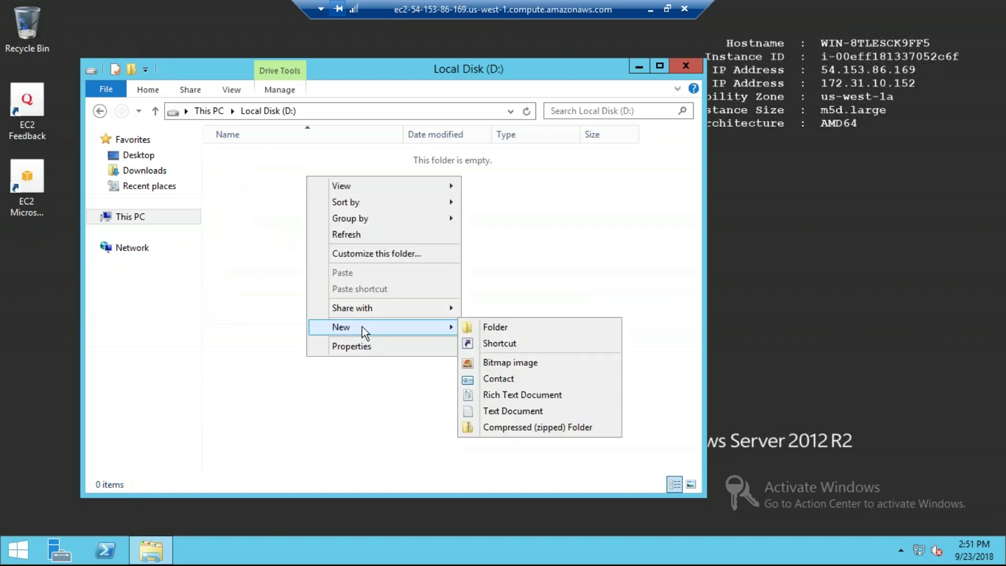
{"action": "left_click", "coordinate": [524, 411]}
{"action": "type", "text": "fl"}
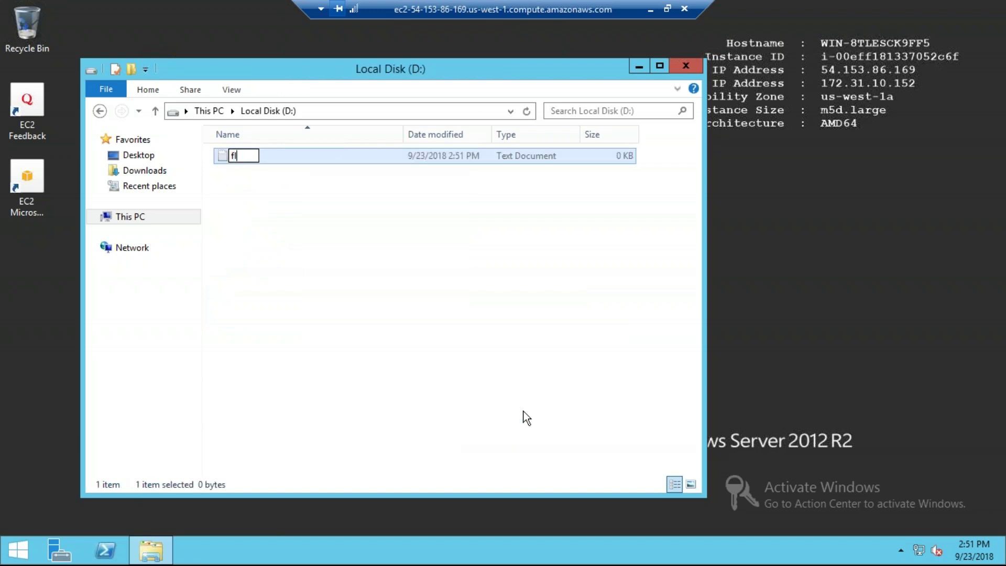
{"action": "key", "text": "BackSpace"}
{"action": "type", "text": "ile6"}
{"action": "key", "text": "Return"}
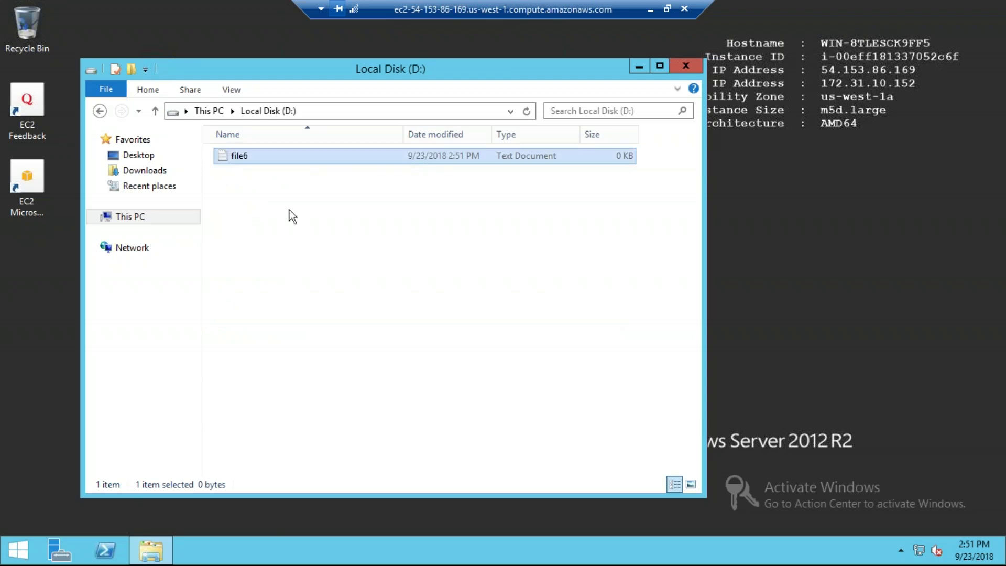
Create a second text document on Local Disk (D:), rename it file6 and accept the suggested name file6 (2).
{"action": "right_click", "coordinate": [290, 210]}
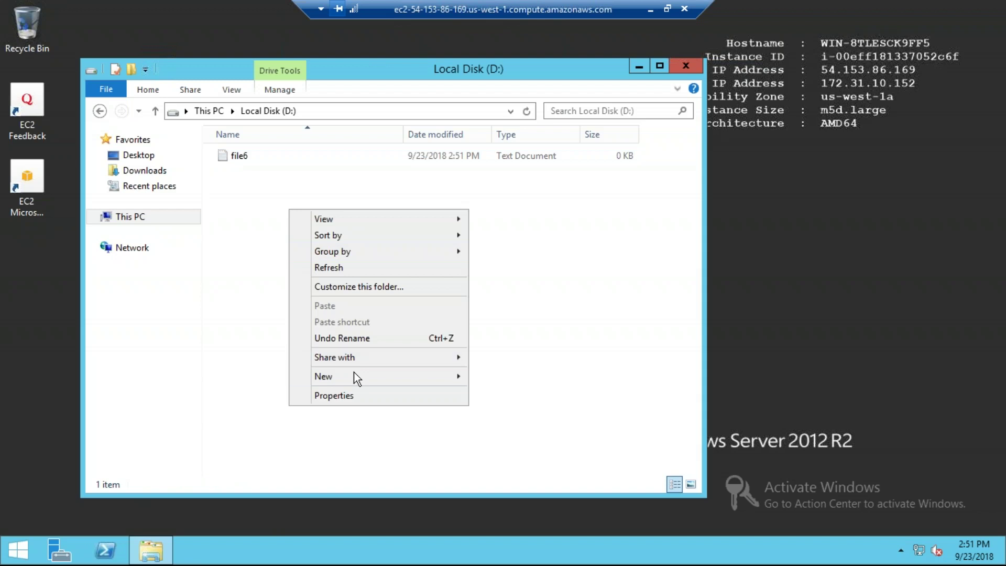
{"action": "mouse_move", "coordinate": [354, 373]}
{"action": "left_click", "coordinate": [527, 462]}
{"action": "left_click", "coordinate": [317, 294]}
{"action": "right_click", "coordinate": [263, 178]}
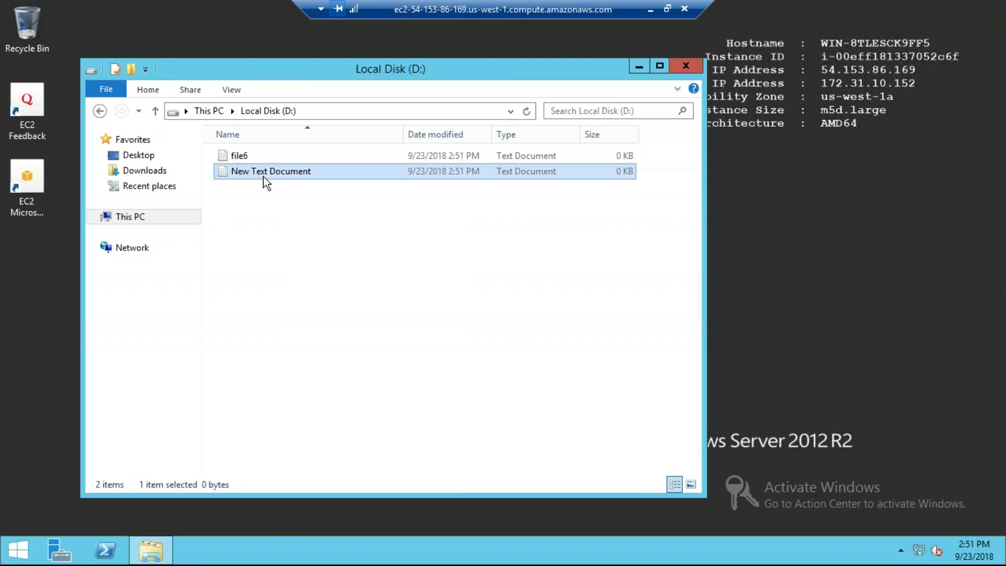
{"action": "left_click", "coordinate": [304, 356]}
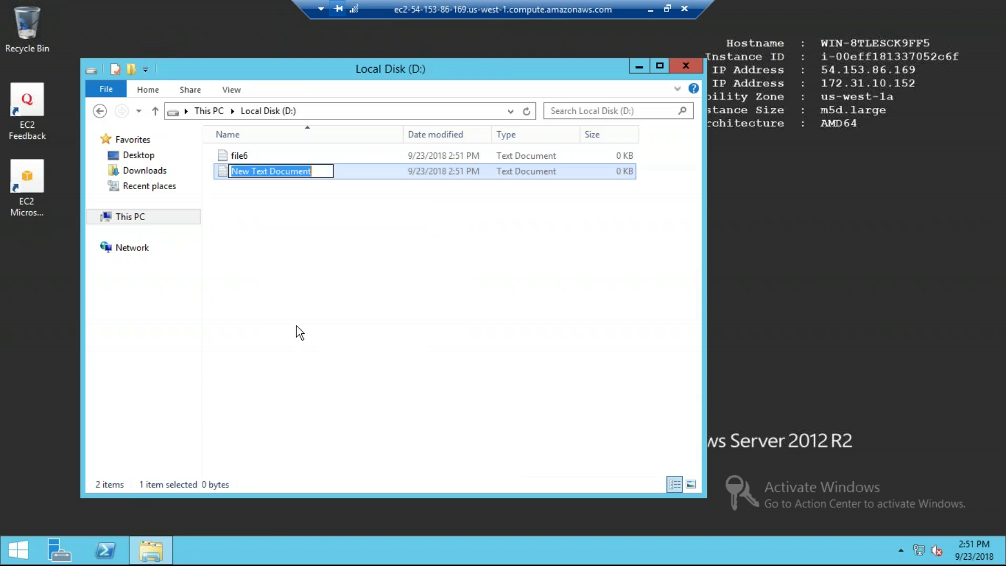
{"action": "type", "text": "fil"}
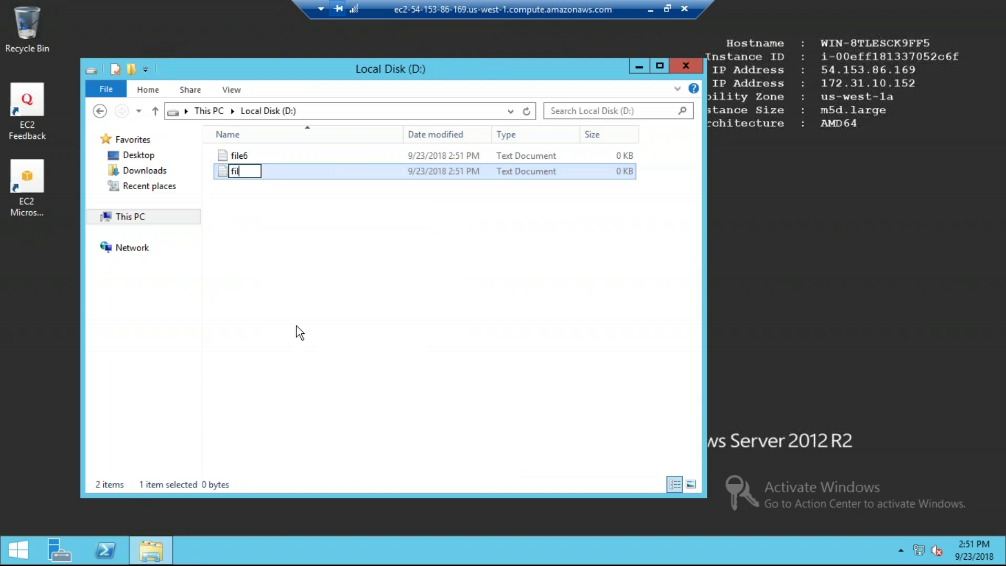
{"action": "type", "text": "e6"}
{"action": "key", "text": "Return"}
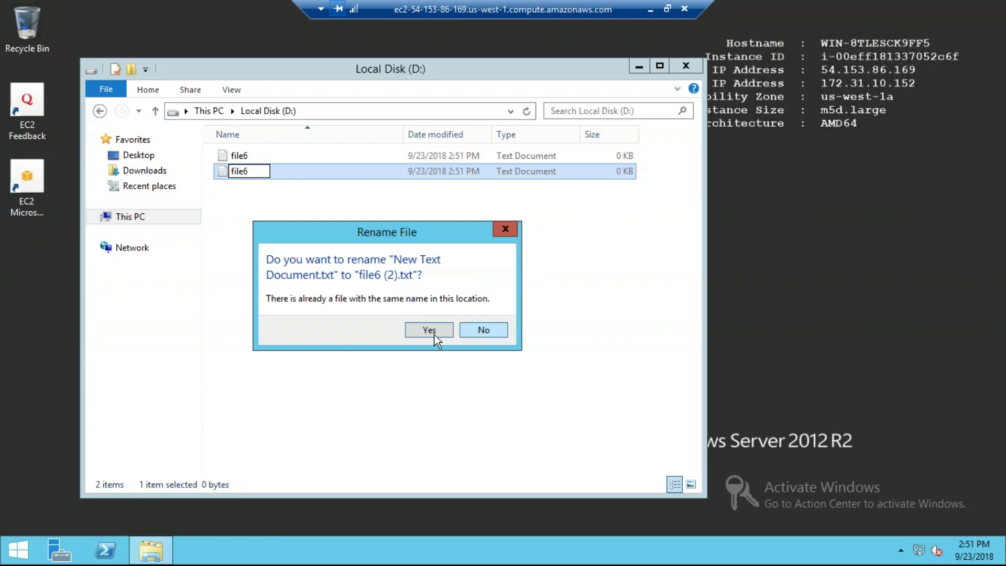
{"action": "left_click", "coordinate": [435, 335]}
Create a third text document on Local Disk (D:) and rename it file7.
{"action": "right_click", "coordinate": [304, 214]}
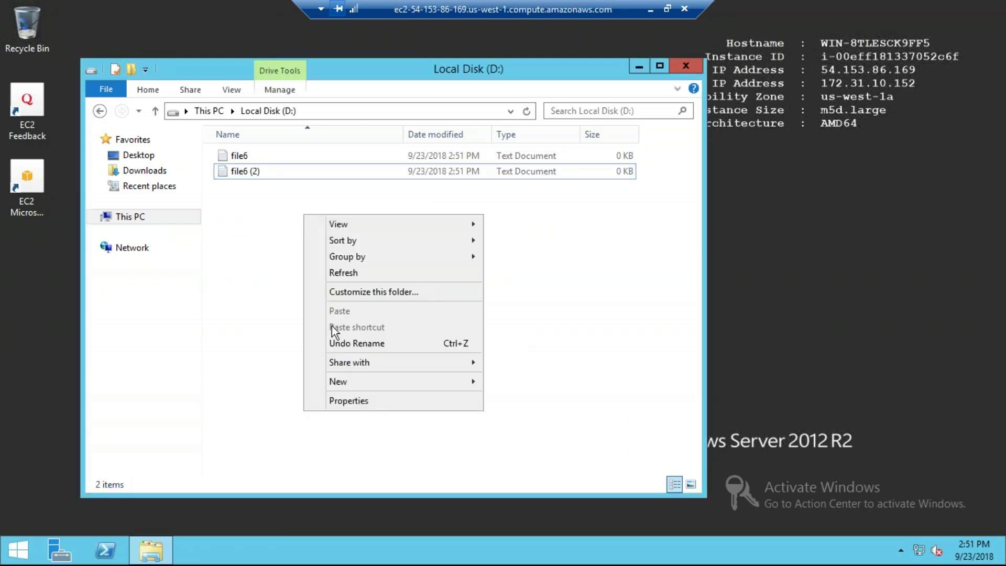
{"action": "mouse_move", "coordinate": [357, 383]}
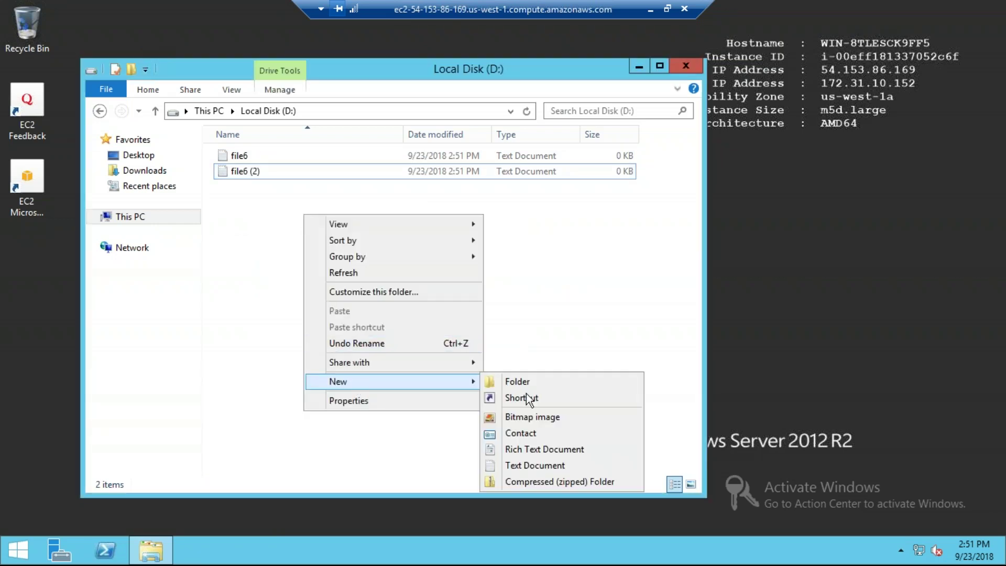
{"action": "left_click", "coordinate": [530, 463]}
{"action": "key", "text": "Return"}
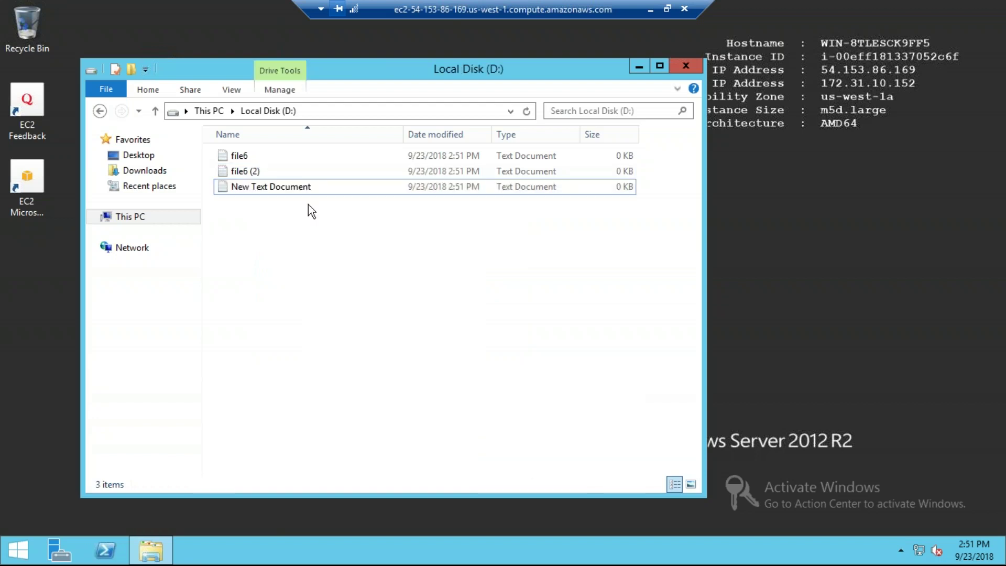
{"action": "right_click", "coordinate": [292, 185]}
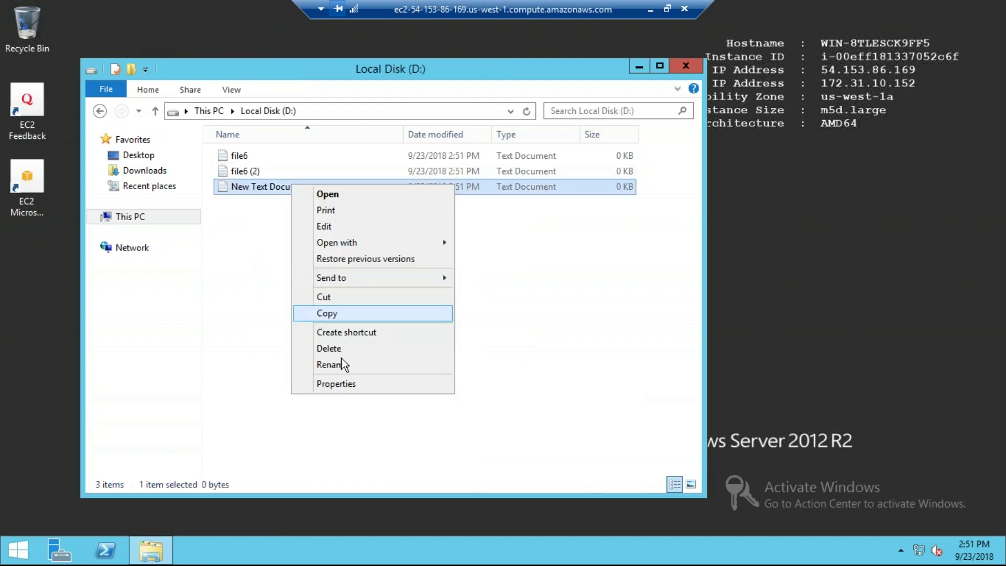
{"action": "left_click", "coordinate": [346, 365]}
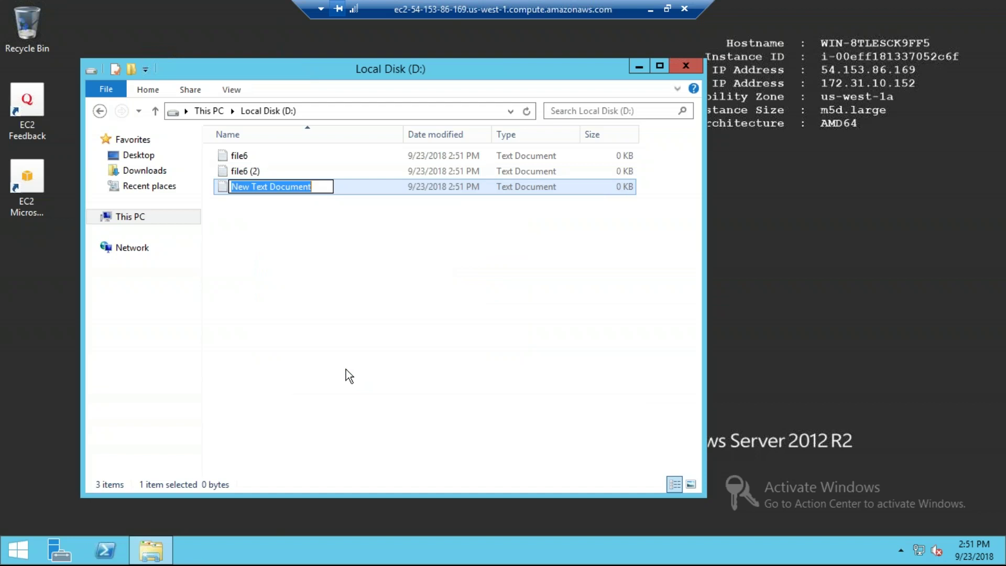
{"action": "type", "text": "file7"}
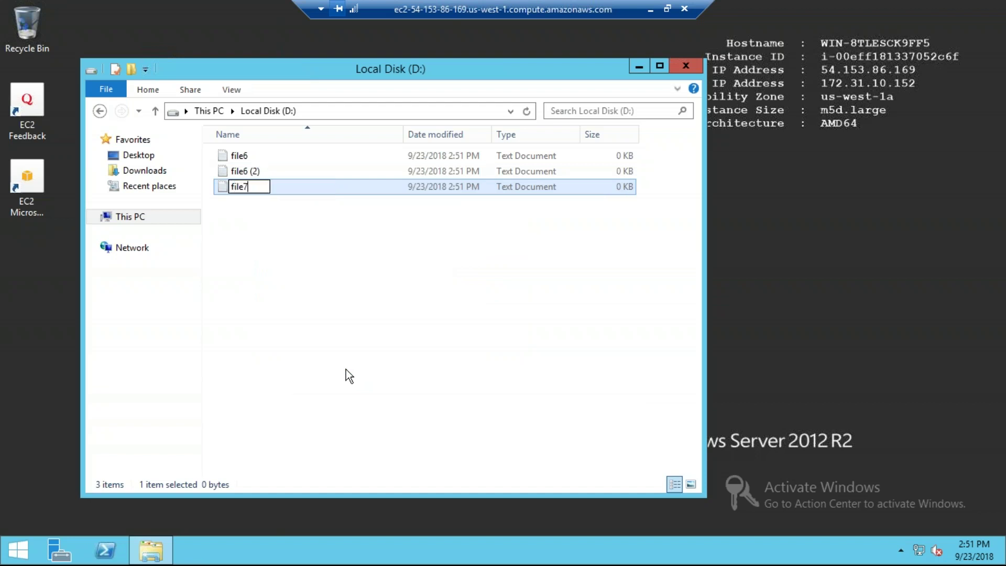
{"action": "left_click", "coordinate": [341, 320]}
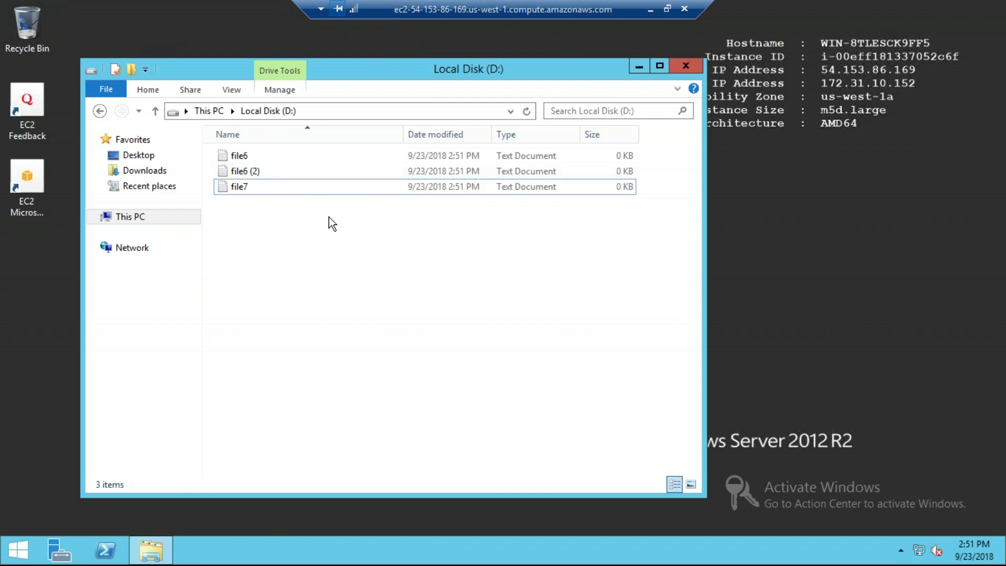
Switch to the EC2 console, view the Instance State actions for the m5d.large instance and return to the remote server.
{"action": "left_click", "coordinate": [650, 8]}
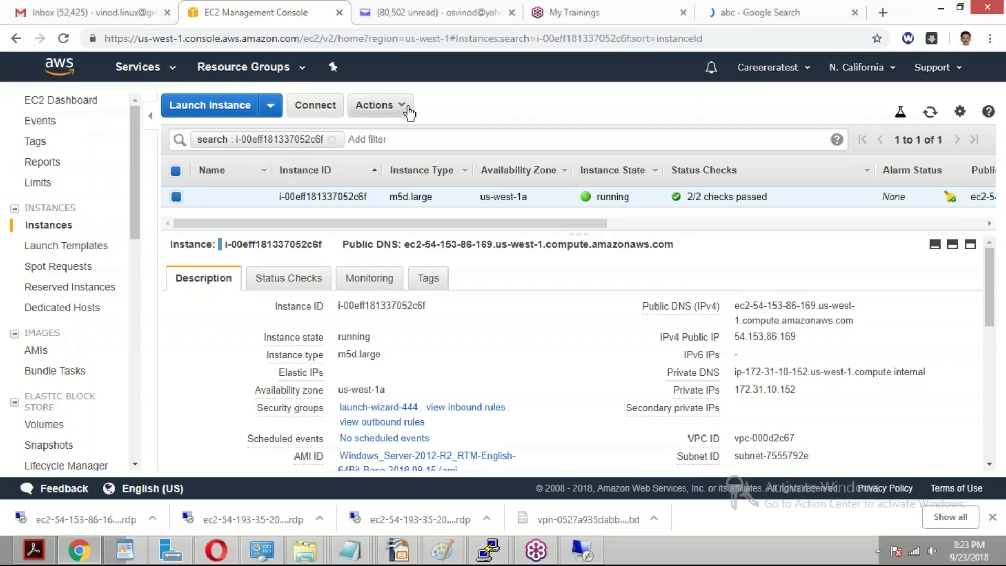
{"action": "left_click", "coordinate": [403, 107]}
{"action": "mouse_move", "coordinate": [469, 189]}
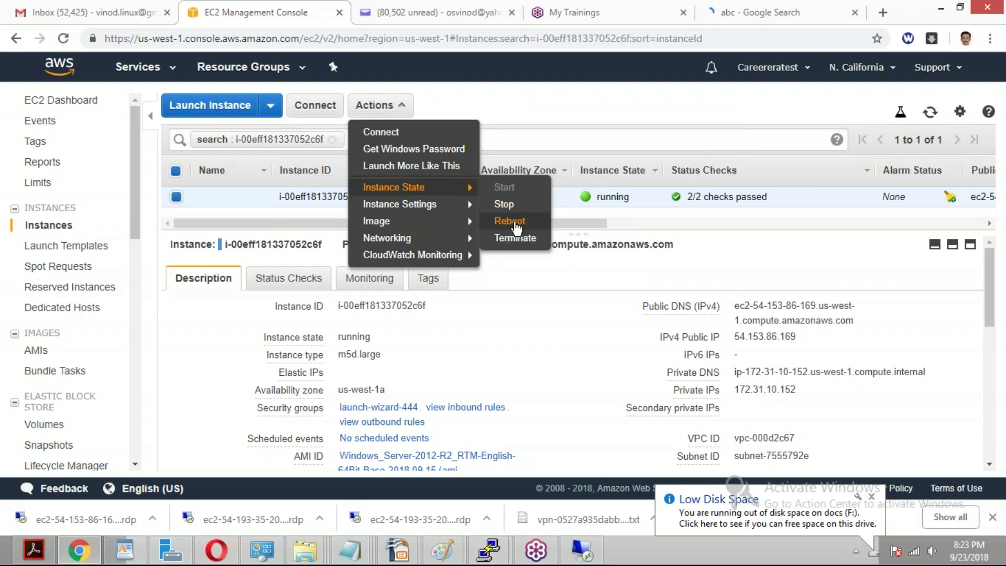
{"action": "left_click", "coordinate": [583, 551]}
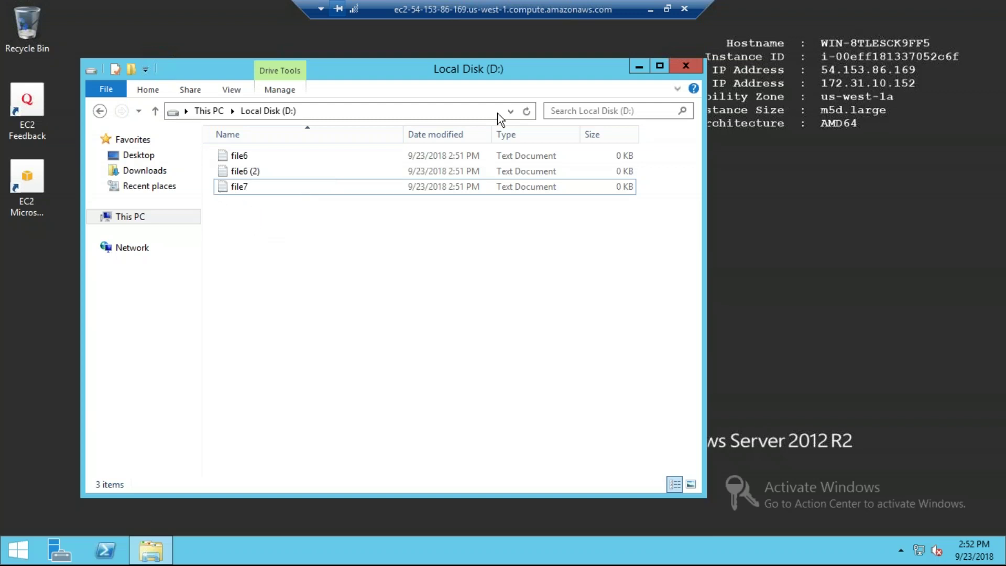
Leave the remote session and switch to the aws day6.odp presentation in OpenOffice Impress to review the Instance Store vs EBS slide.
{"action": "left_click", "coordinate": [652, 10]}
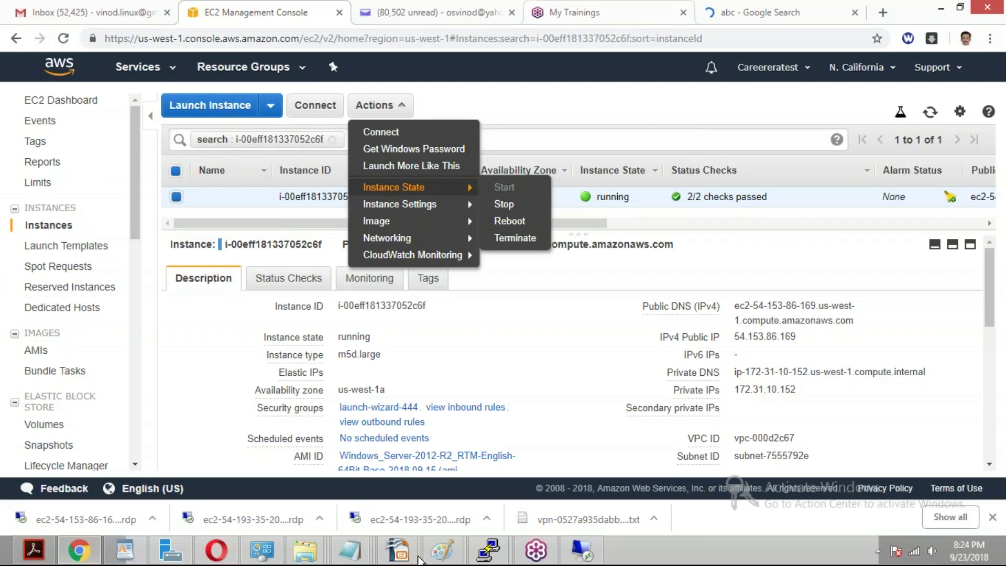
{"action": "mouse_move", "coordinate": [400, 550]}
{"action": "left_click", "coordinate": [346, 484]}
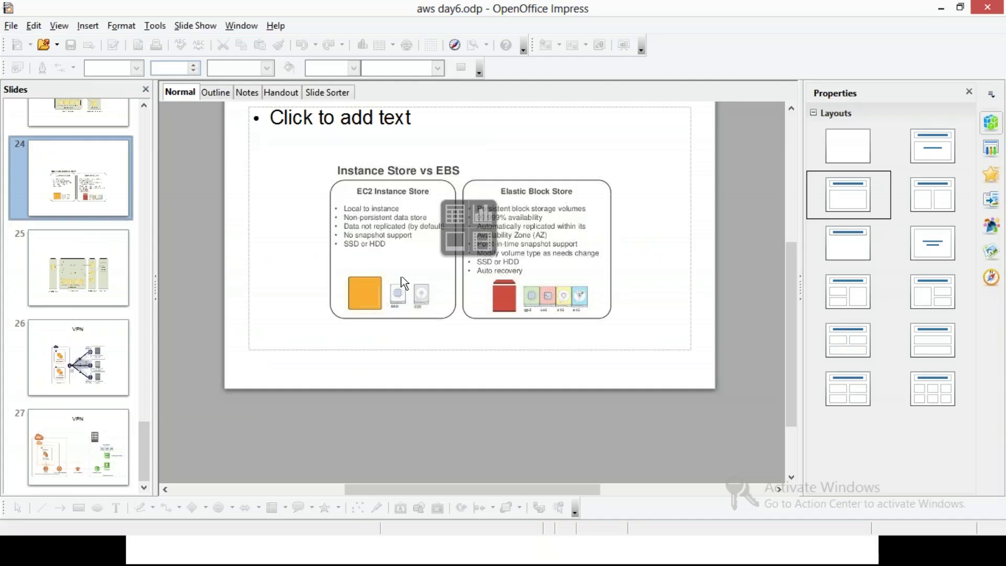
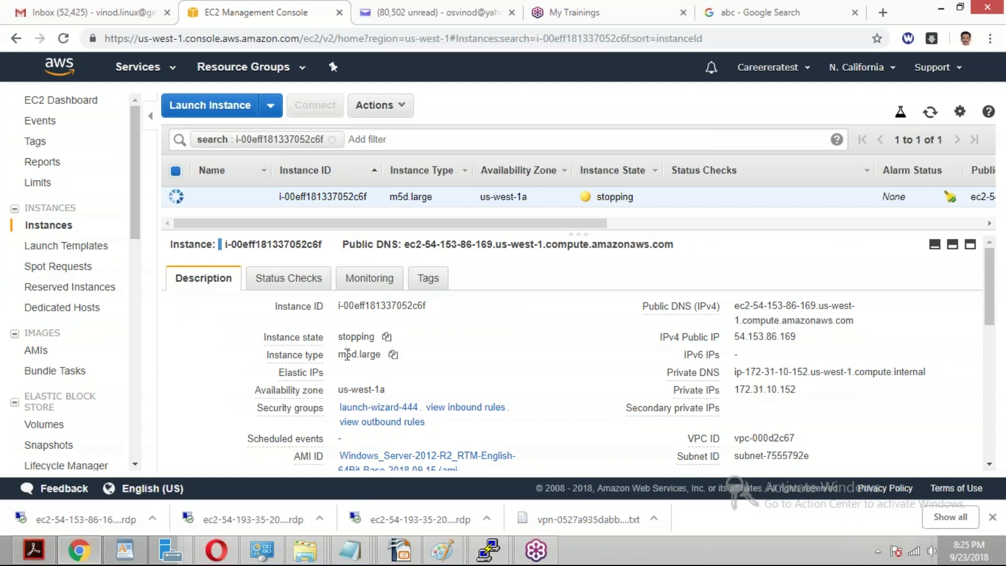
Highlight the m5d part of the instance type in the instance's description.
{"action": "left_click_drag", "start_coordinate": [338, 355], "coordinate": [356, 355]}
{"action": "left_click", "coordinate": [476, 325]}
Open the EBS Volumes list and widen the Attachment Information column to read which instance each volume is attached to.
{"action": "scroll", "coordinate": [140, 253], "scroll_direction": "down", "scroll_amount": 3}
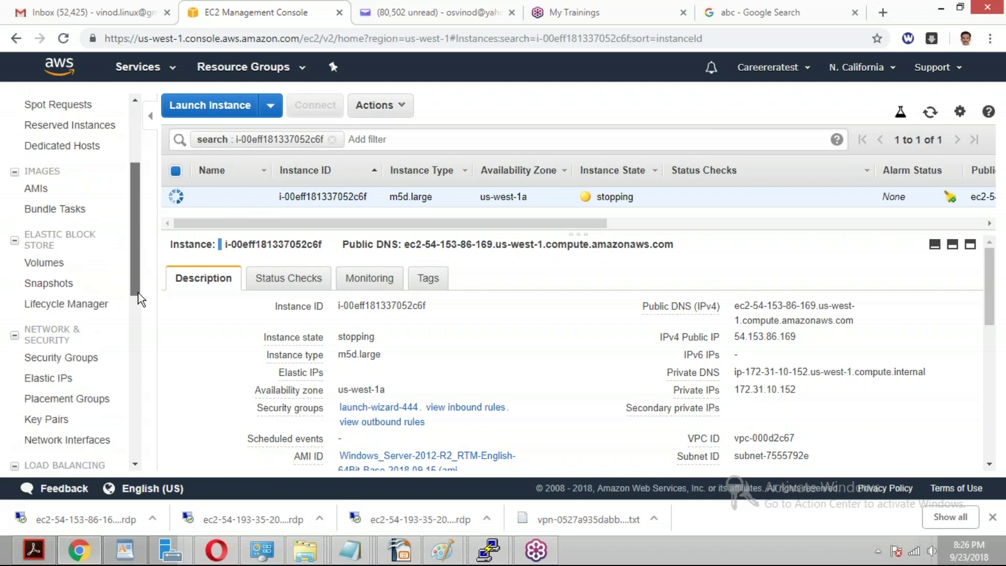
{"action": "scroll", "coordinate": [145, 249], "scroll_direction": "up", "scroll_amount": 2}
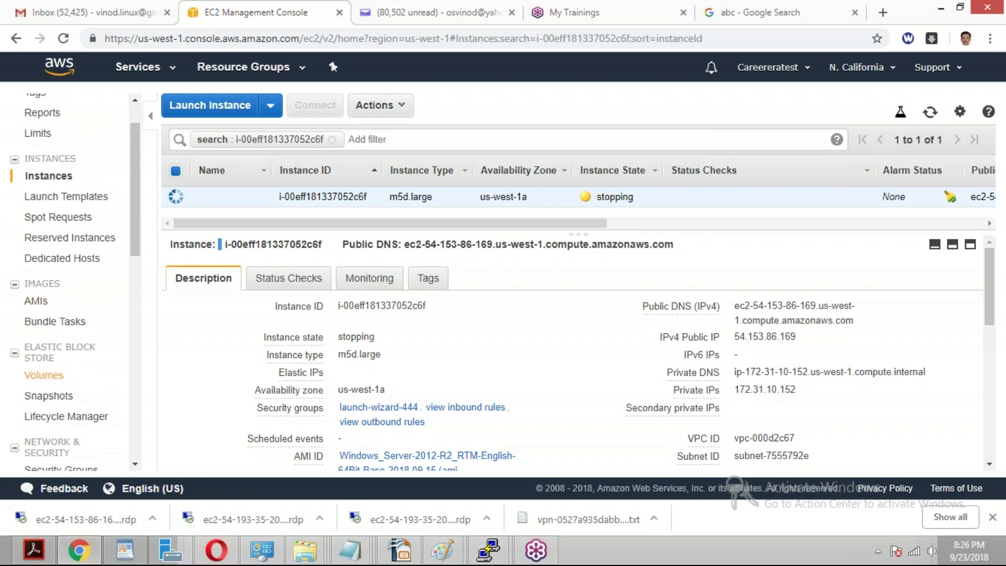
{"action": "left_click", "coordinate": [43, 375]}
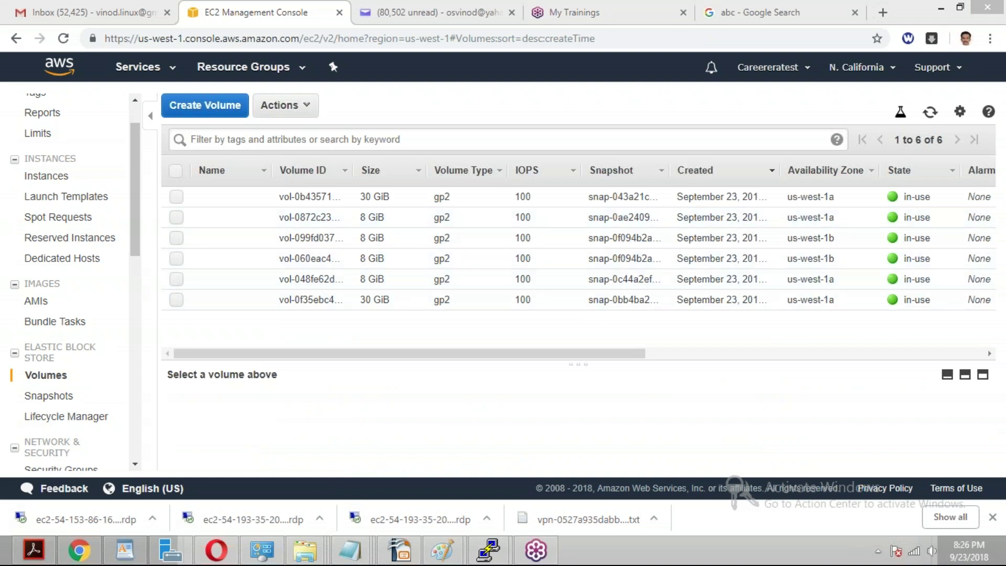
{"action": "left_click_drag", "start_coordinate": [625, 351], "coordinate": [823, 365]}
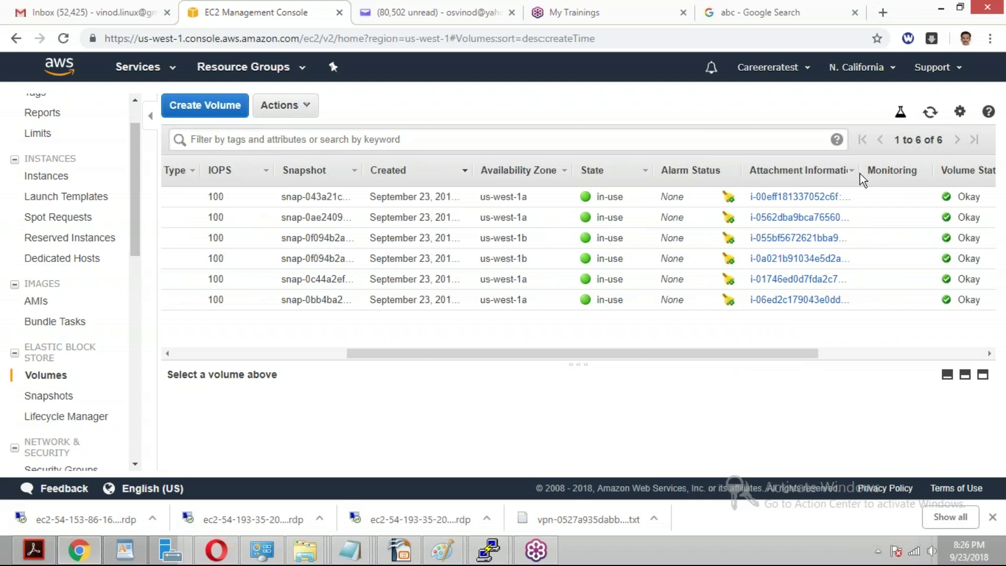
{"action": "left_click_drag", "start_coordinate": [860, 174], "coordinate": [902, 178]}
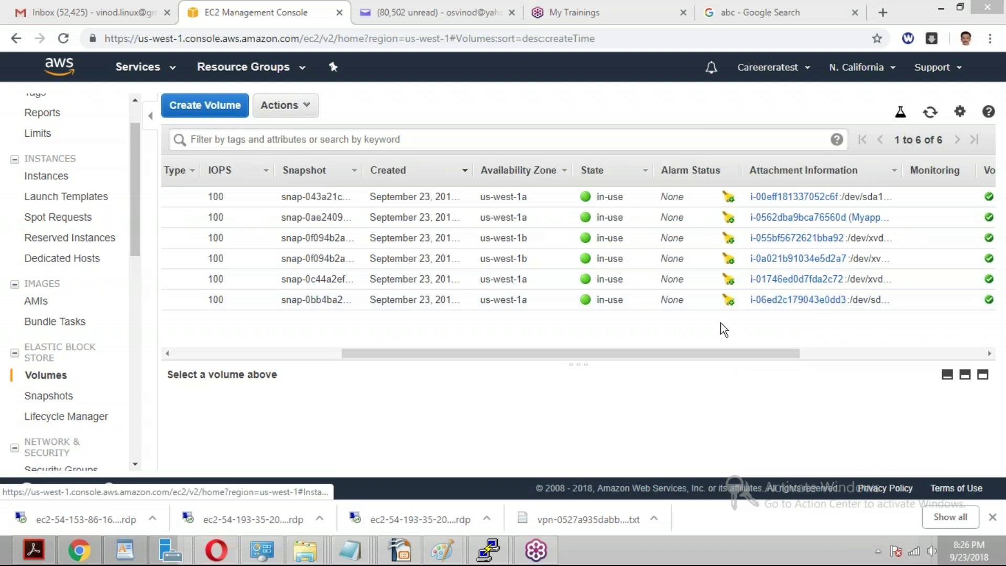
Open the instance attached to the first 30 GiB volume and widen the Instance ID column to identify it.
{"action": "left_click", "coordinate": [786, 197]}
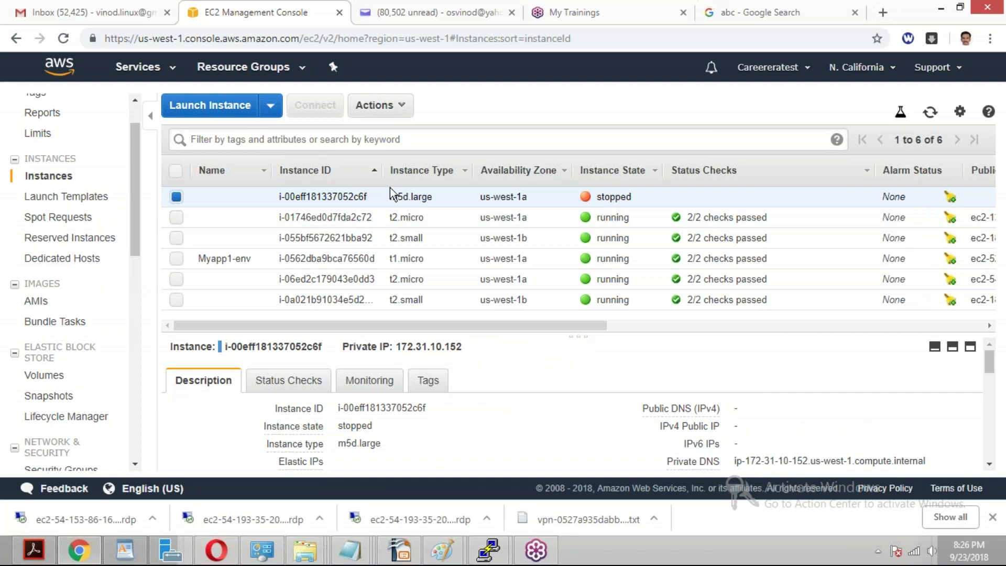
{"action": "left_click_drag", "start_coordinate": [385, 179], "coordinate": [435, 182]}
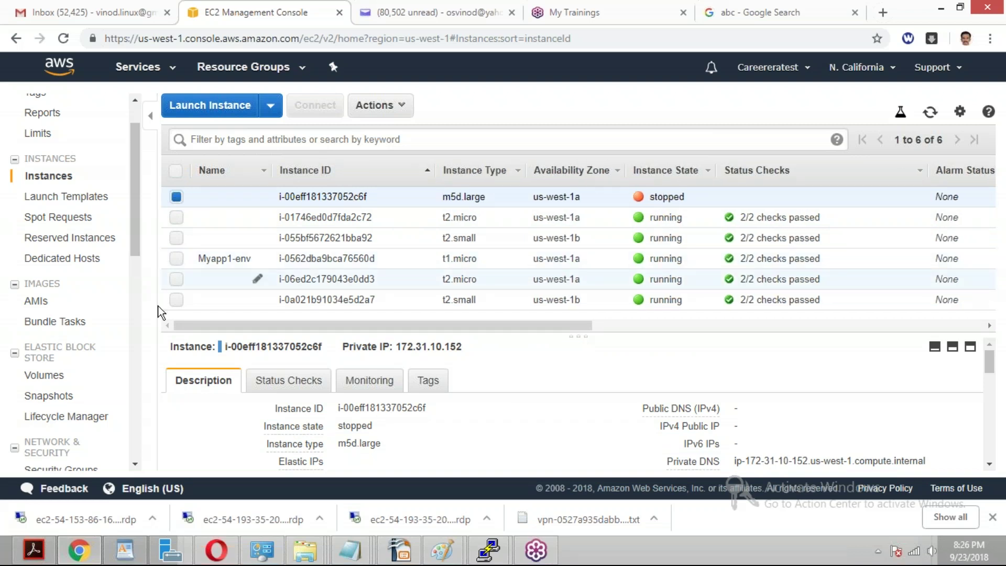
Return to the Volumes list and select the 30 GiB volume attached to the m5d.large instance to examine its attachment and size.
{"action": "left_click_drag", "start_coordinate": [136, 228], "coordinate": [131, 272]}
{"action": "left_click", "coordinate": [65, 263]}
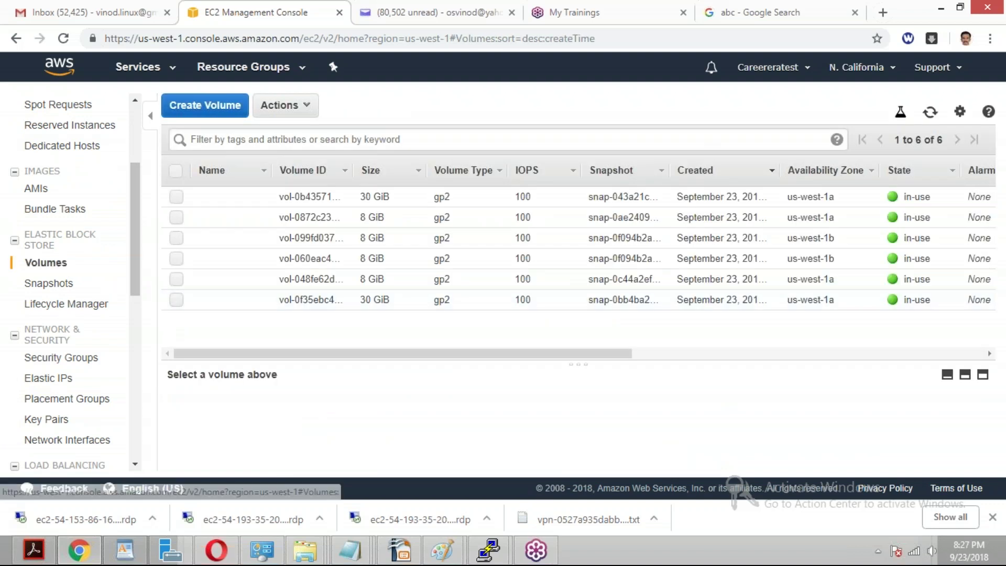
{"action": "left_click_drag", "start_coordinate": [579, 354], "coordinate": [637, 354]}
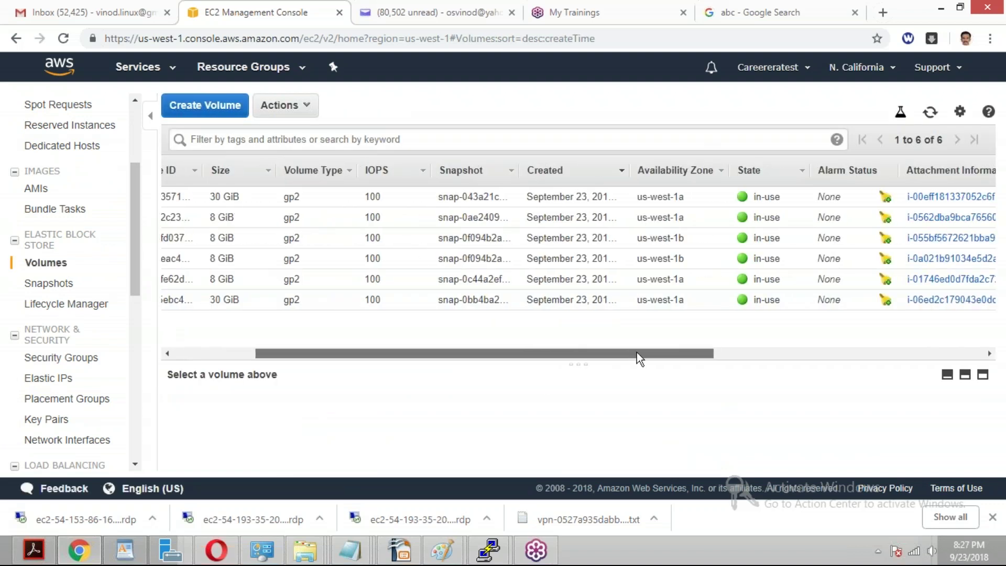
{"action": "left_click_drag", "start_coordinate": [637, 353], "coordinate": [733, 363]}
{"action": "left_click", "coordinate": [177, 202]}
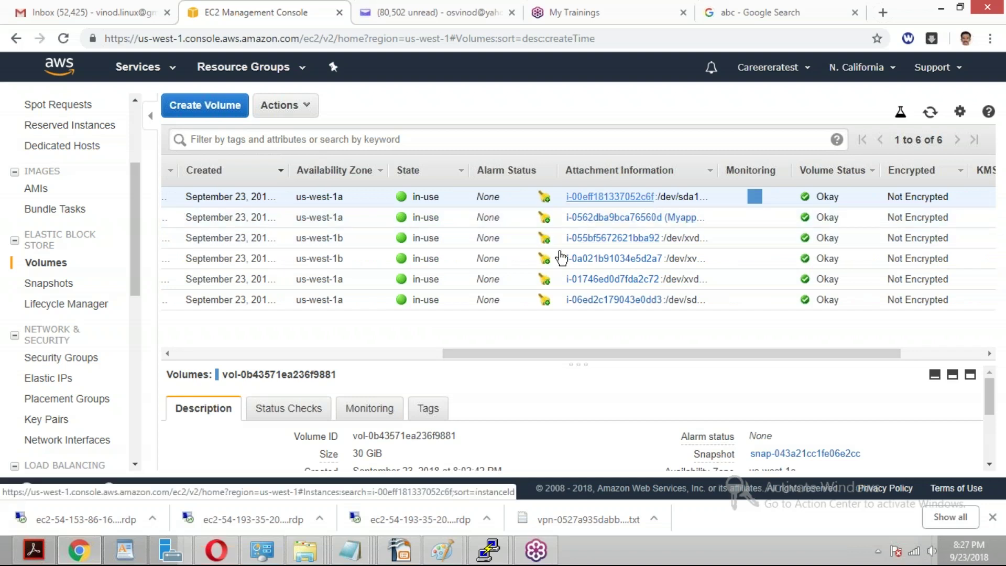
{"action": "left_click_drag", "start_coordinate": [562, 356], "coordinate": [213, 370]}
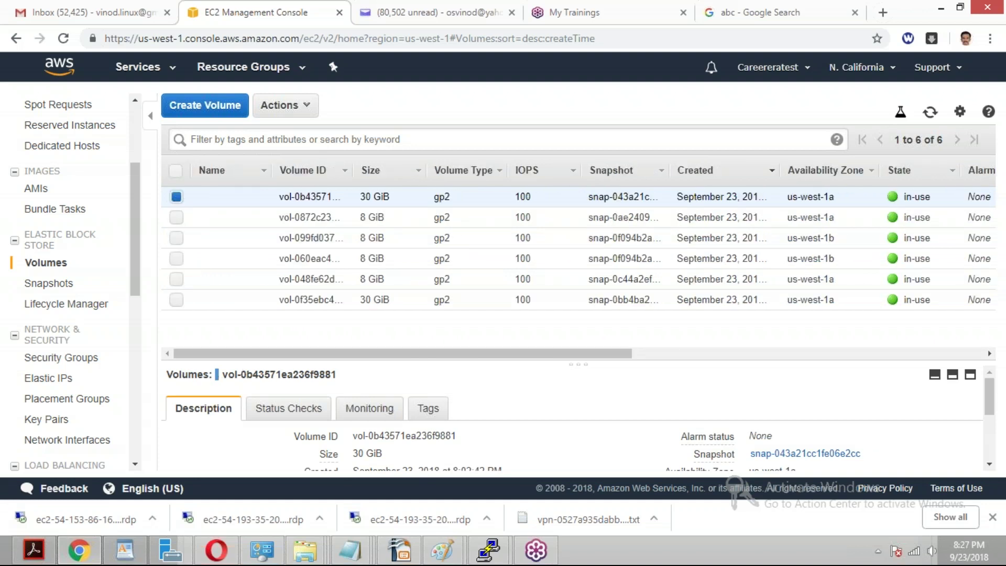
Open the Modify Volume settings of the selected 30 GiB volume to examine its type and size, then close them without changes.
{"action": "left_click", "coordinate": [309, 106]}
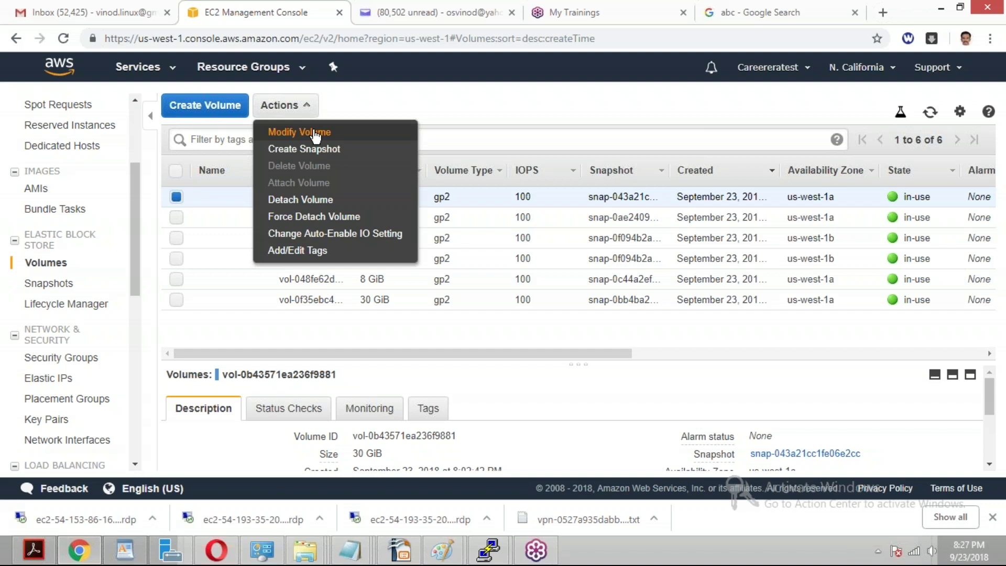
{"action": "left_click", "coordinate": [315, 136]}
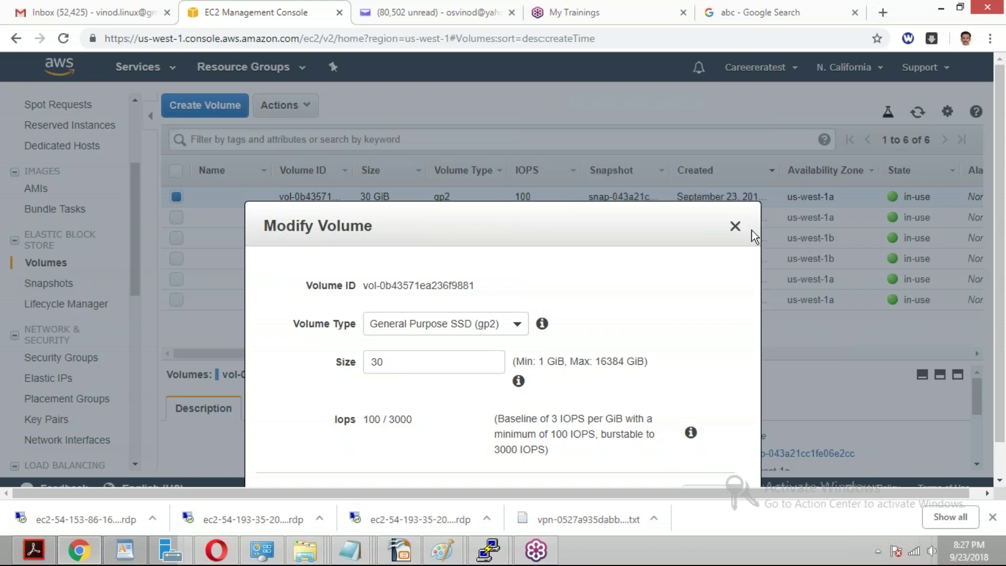
{"action": "left_click", "coordinate": [734, 227]}
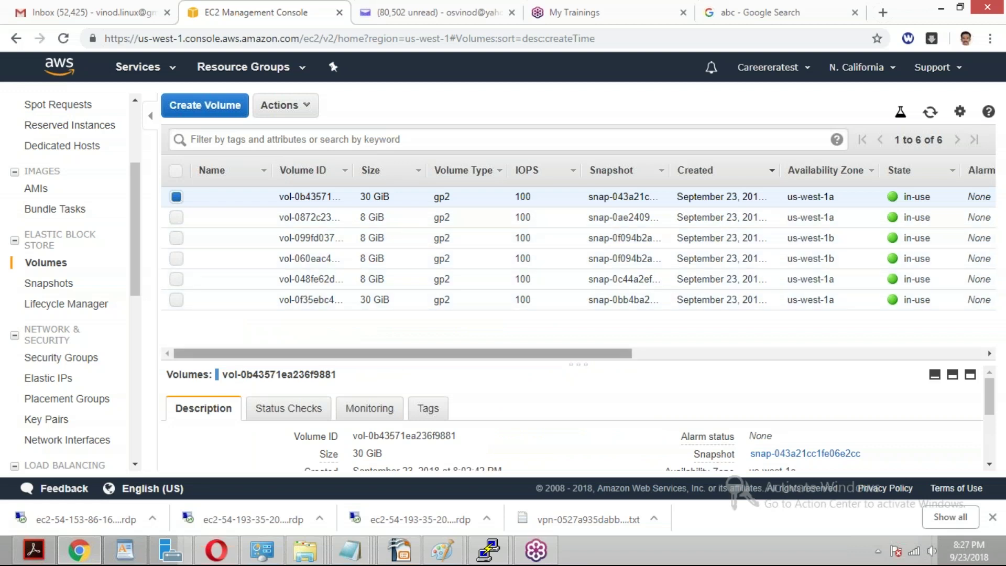
Widen the Attachment Information column in the Volumes list to read which instance and device the selected 30 GiB volume is attached to.
{"action": "left_click", "coordinate": [309, 108]}
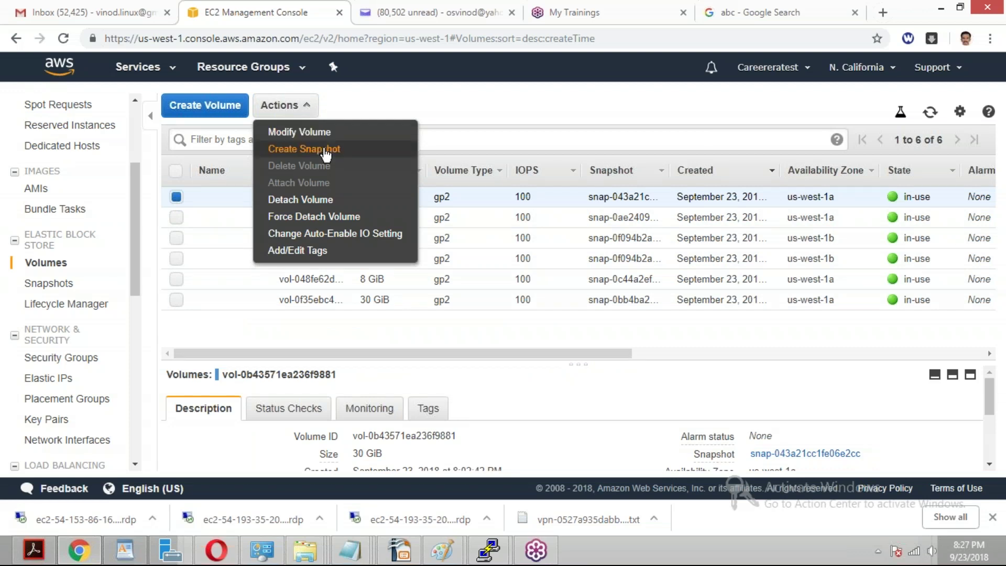
{"action": "left_click", "coordinate": [543, 97]}
{"action": "left_click_drag", "start_coordinate": [577, 350], "coordinate": [823, 353]}
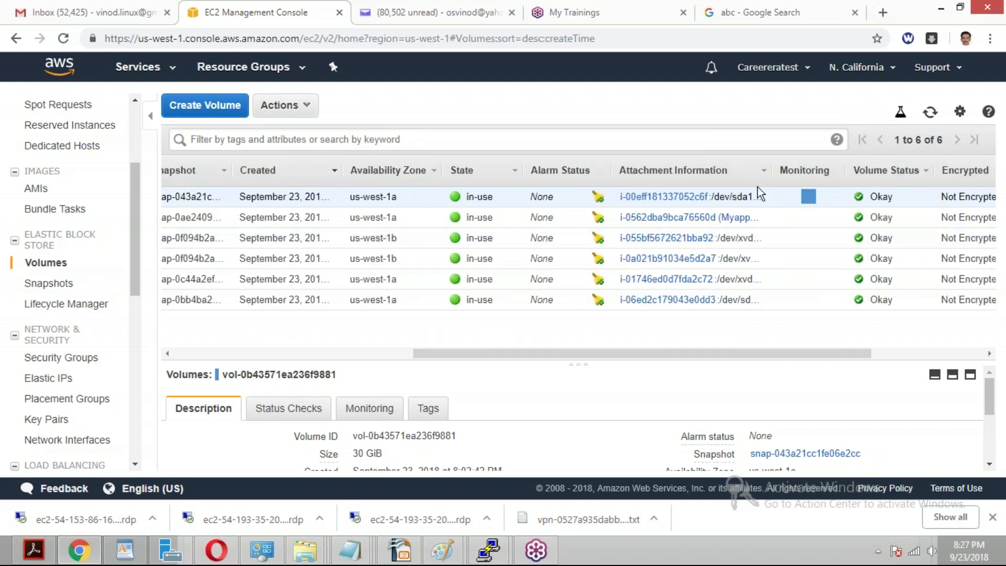
{"action": "left_click_drag", "start_coordinate": [773, 174], "coordinate": [815, 174]}
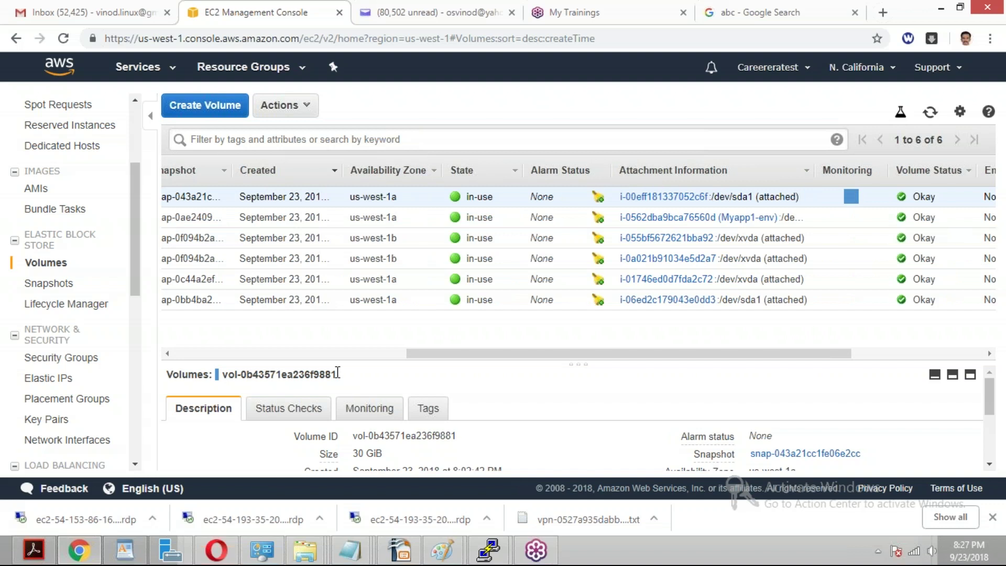
{"action": "left_click_drag", "start_coordinate": [451, 354], "coordinate": [202, 353]}
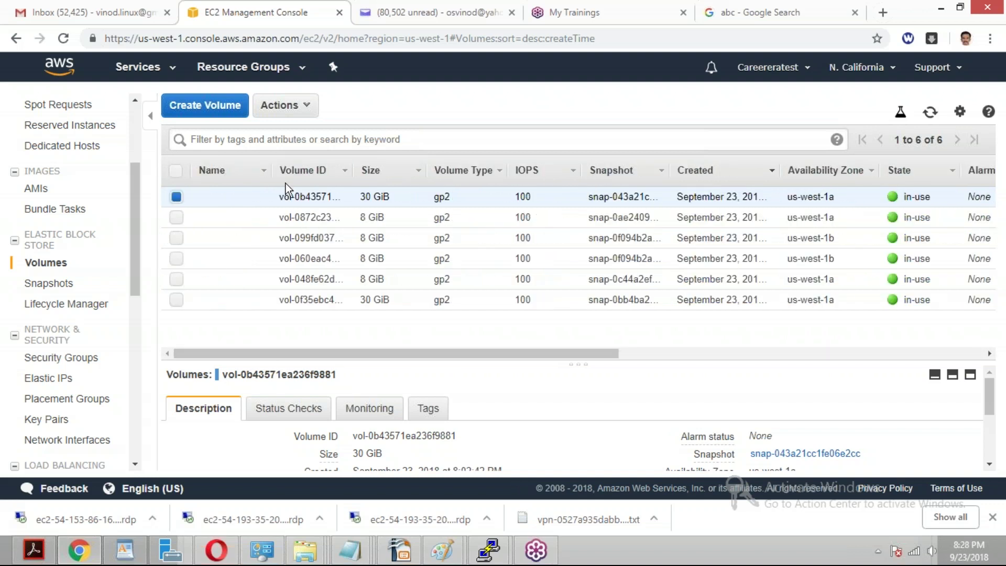
Create a snapshot of the selected 30 GiB volume with the description snapshot11 and return to the Volumes list.
{"action": "left_click", "coordinate": [286, 105]}
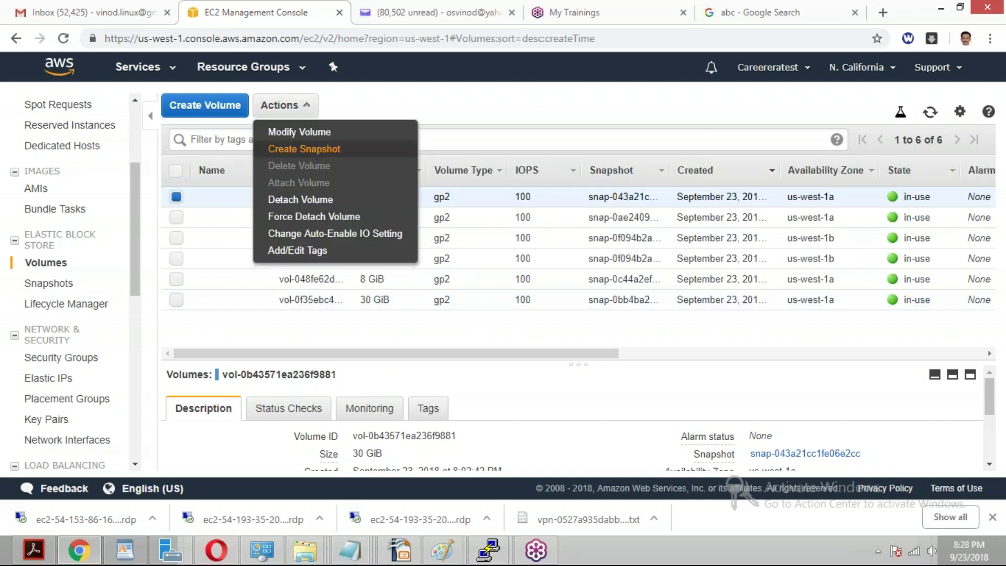
{"action": "left_click", "coordinate": [325, 151]}
{"action": "left_click", "coordinate": [258, 234]}
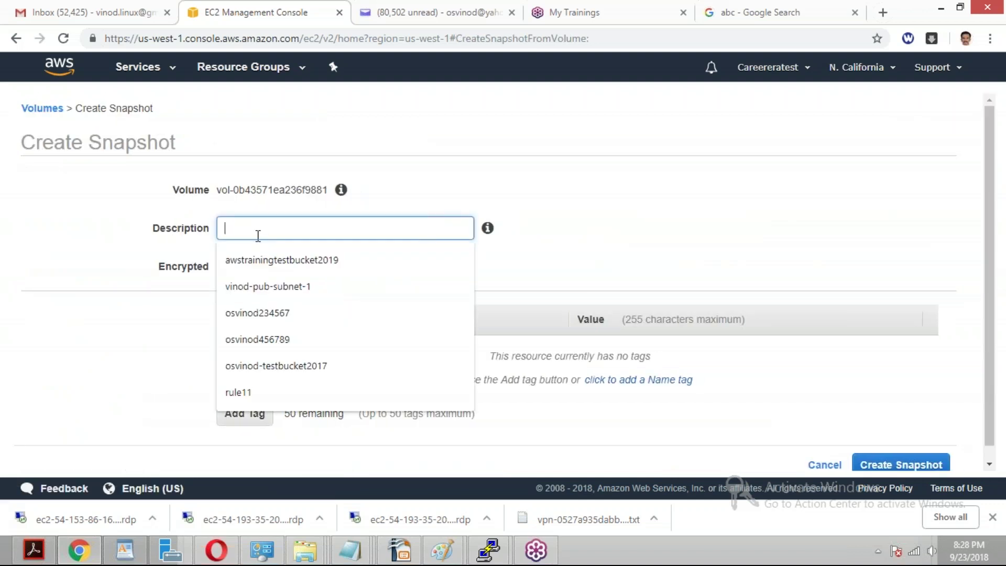
{"action": "type", "text": "snapshot11"}
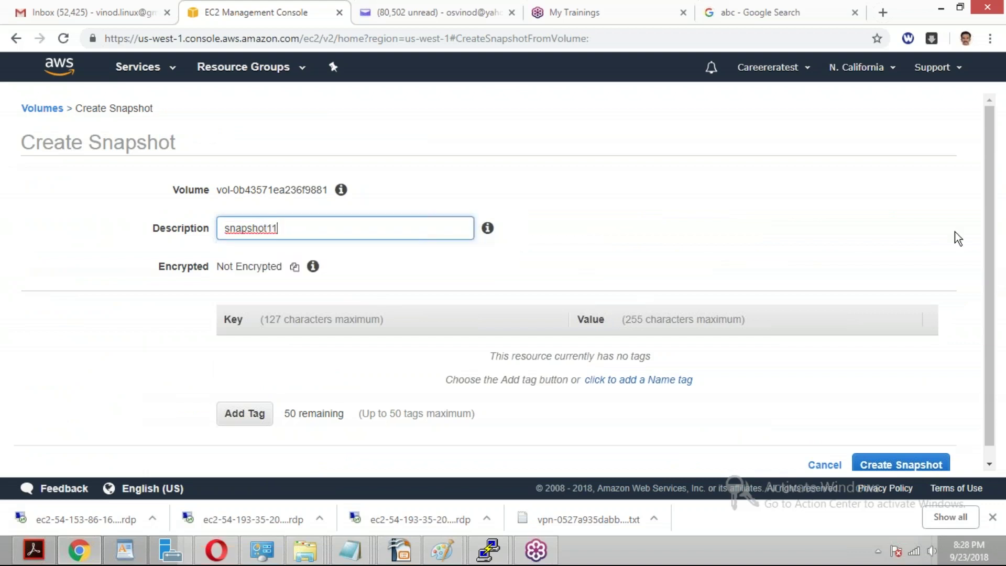
{"action": "left_click", "coordinate": [942, 378]}
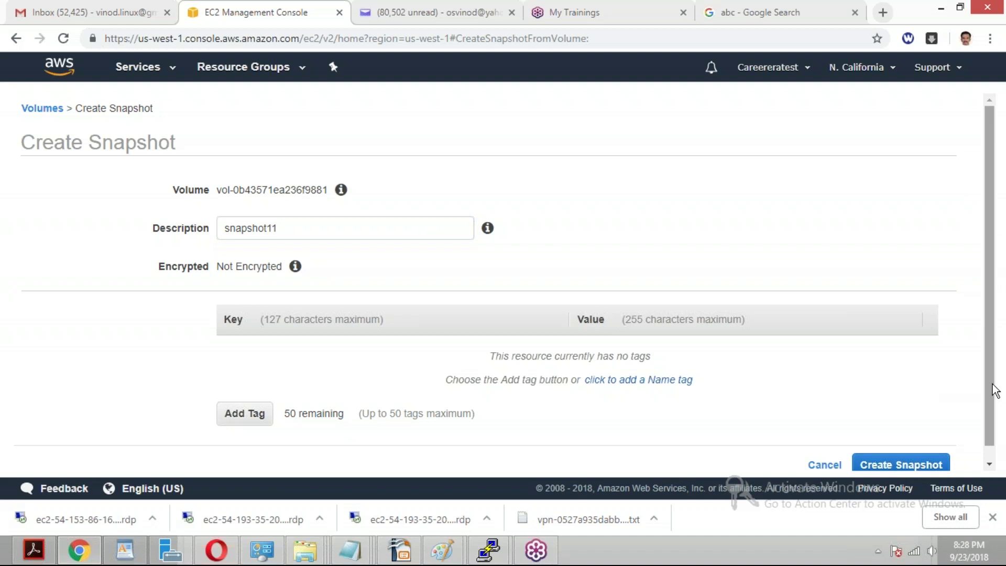
{"action": "scroll", "coordinate": [995, 389], "scroll_direction": "down", "scroll_amount": 1}
{"action": "left_click", "coordinate": [902, 451]}
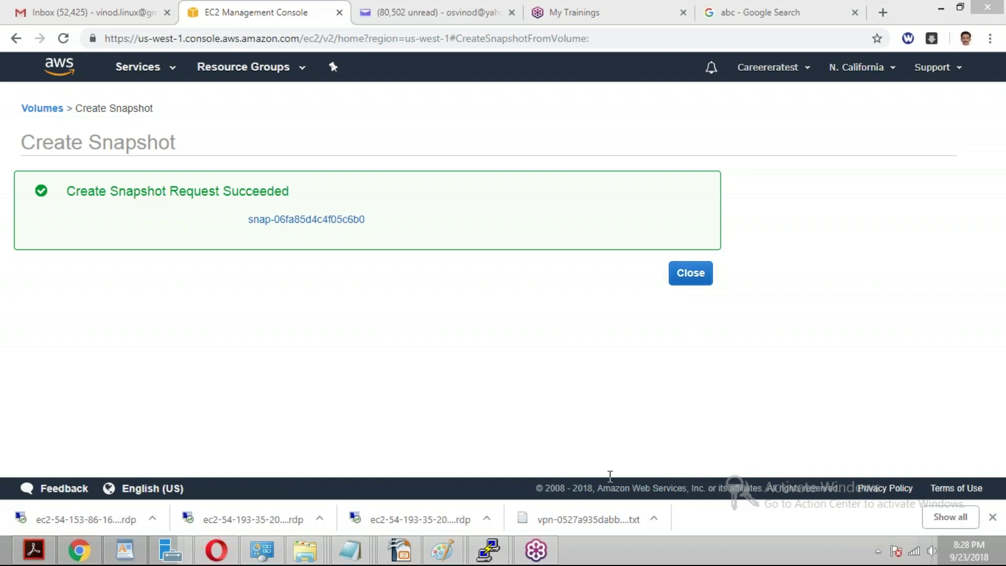
{"action": "left_click", "coordinate": [703, 273]}
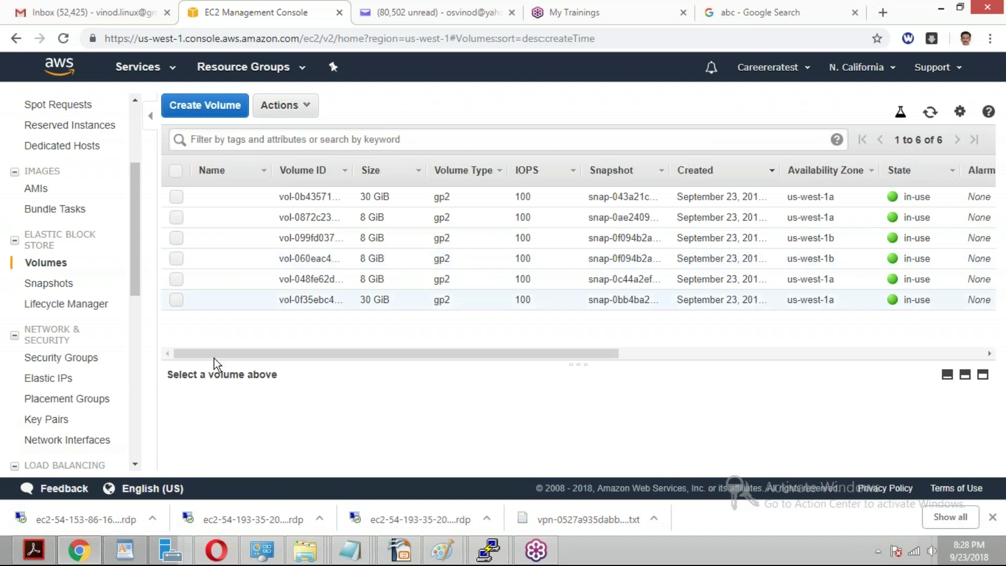
Open the Snapshots list to check the status of snapshot11 and dismiss the low disk space notification.
{"action": "left_click", "coordinate": [62, 288]}
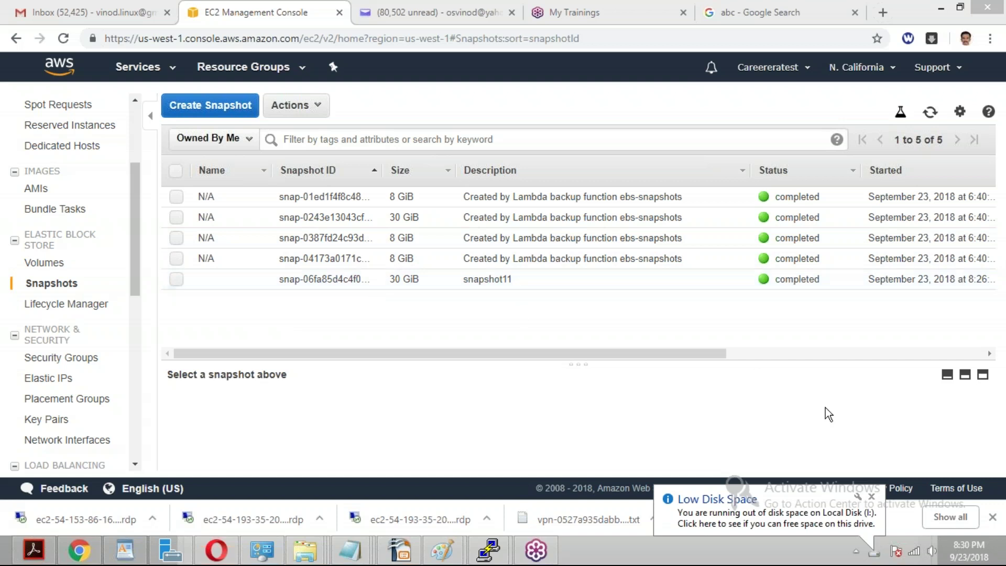
{"action": "left_click", "coordinate": [875, 498]}
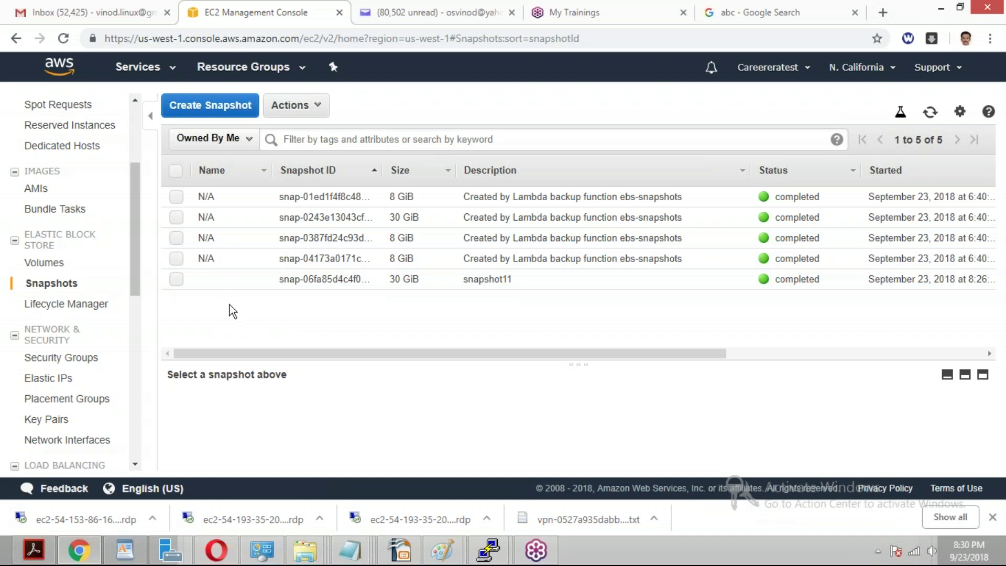
{"action": "left_click", "coordinate": [176, 282]}
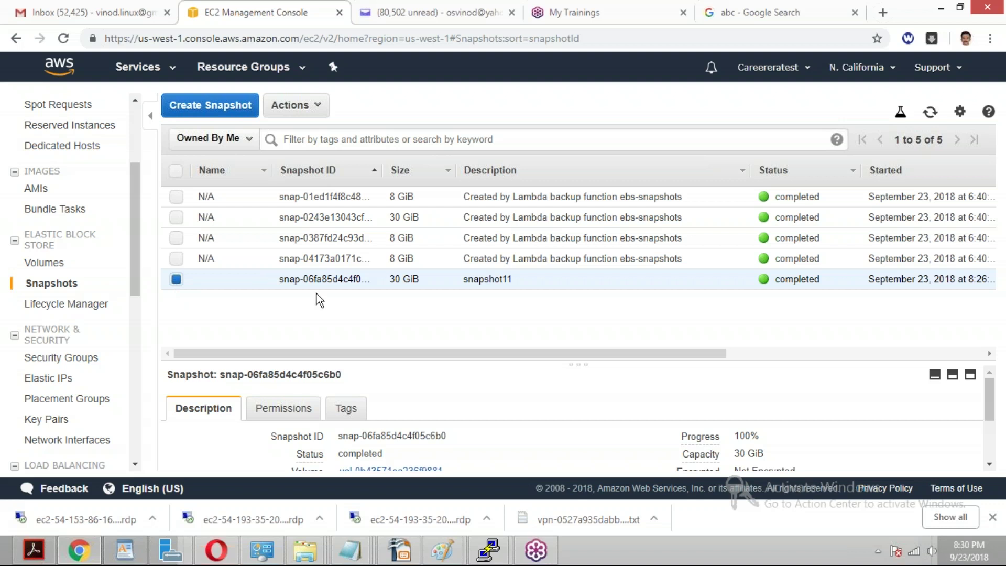
{"action": "left_click", "coordinate": [293, 105]}
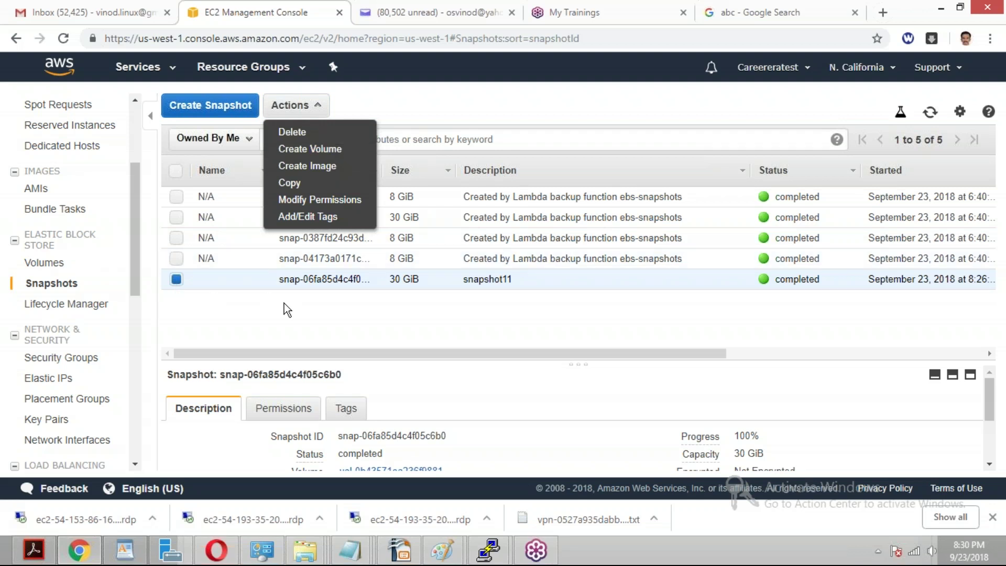
{"action": "left_click", "coordinate": [333, 152]}
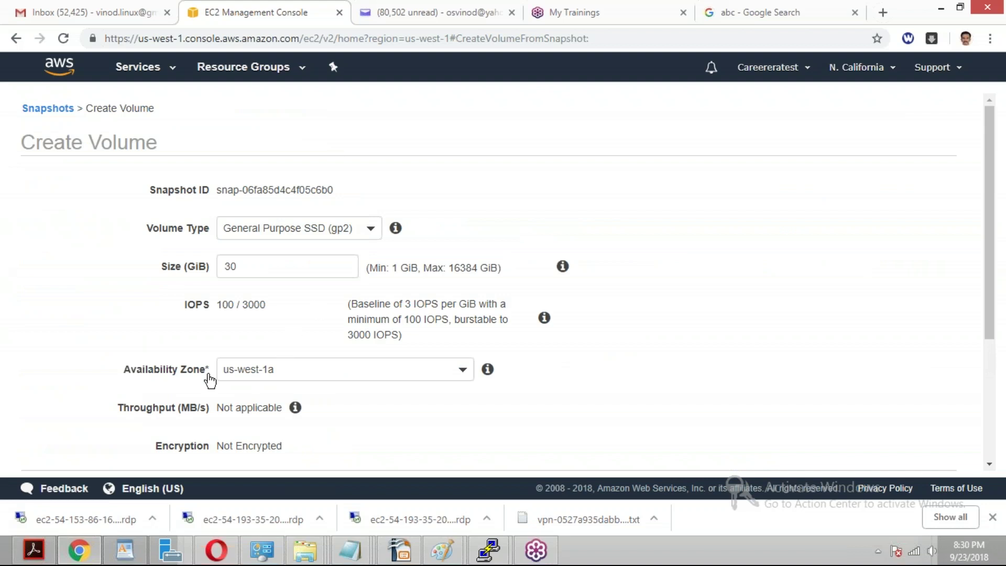
{"action": "left_click", "coordinate": [17, 41]}
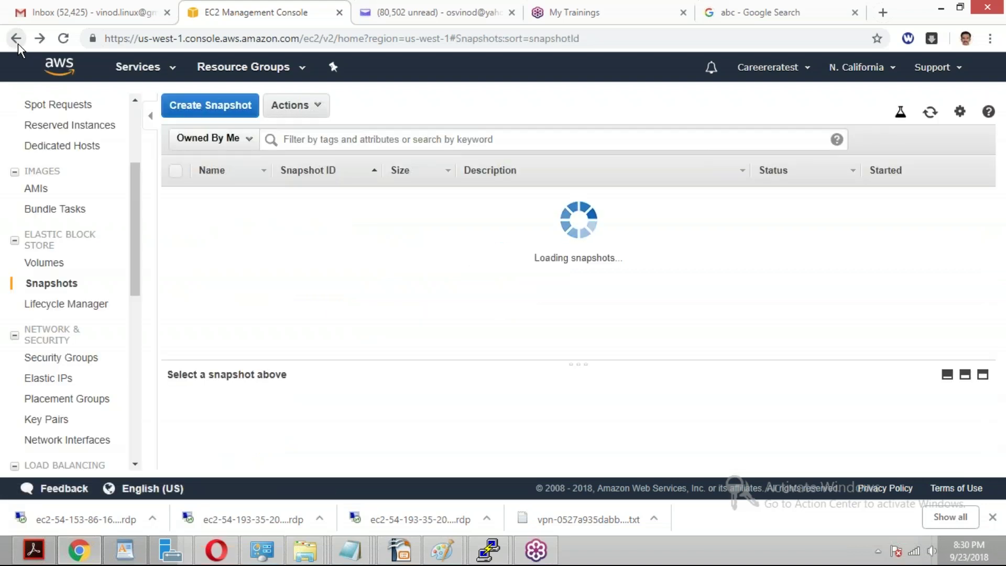
Open the Instances list and select the stopped m5d.large instance to check its availability zone.
{"action": "scroll", "coordinate": [132, 202], "scroll_direction": "up", "scroll_amount": 3}
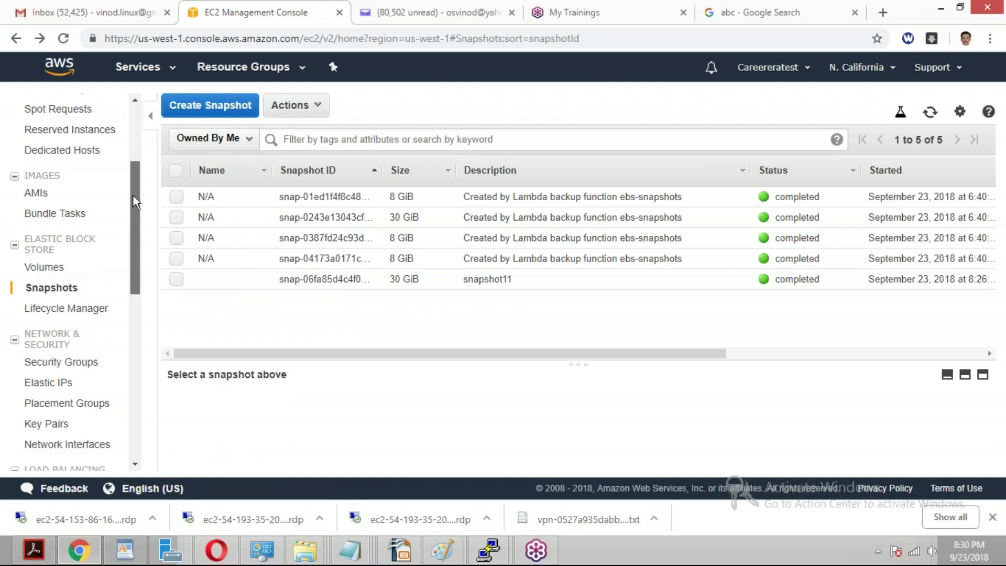
{"action": "left_click", "coordinate": [68, 174]}
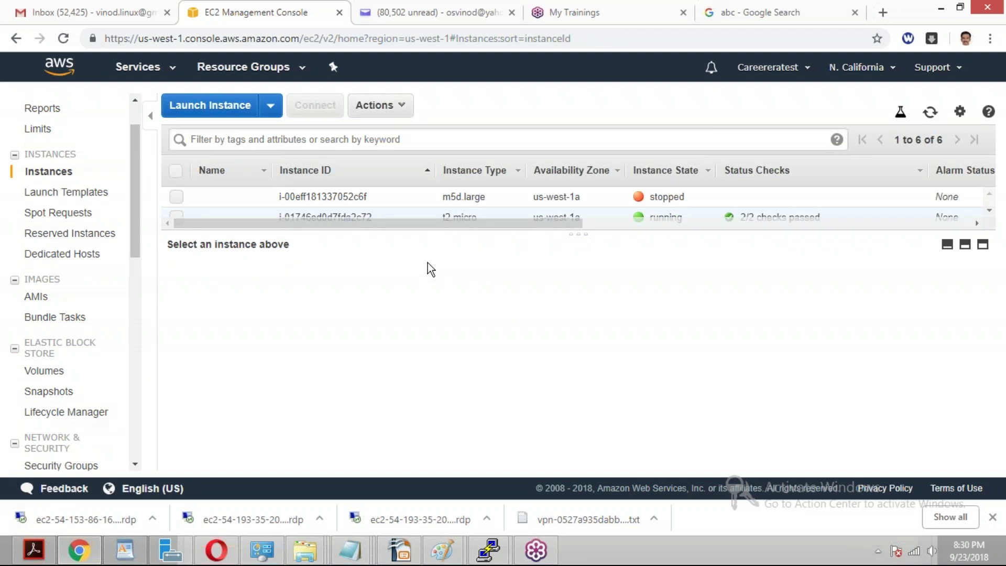
{"action": "left_click", "coordinate": [179, 197]}
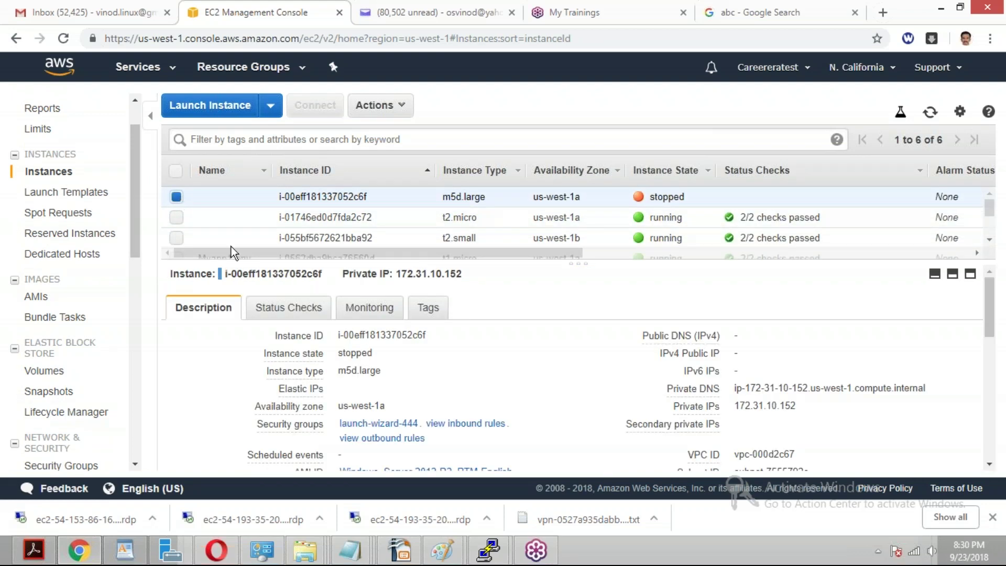
{"action": "mouse_move", "coordinate": [352, 411]}
{"action": "scroll", "coordinate": [134, 212], "scroll_direction": "down", "scroll_amount": 1}
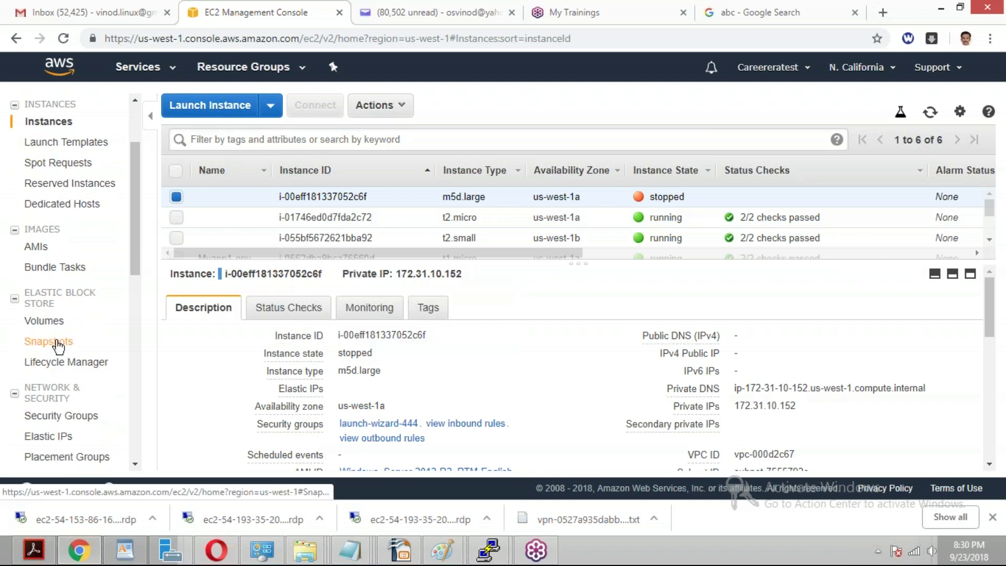
Start creating a volume from the snapshot11 snapshot and set its size to 50 GiB.
{"action": "left_click", "coordinate": [51, 341]}
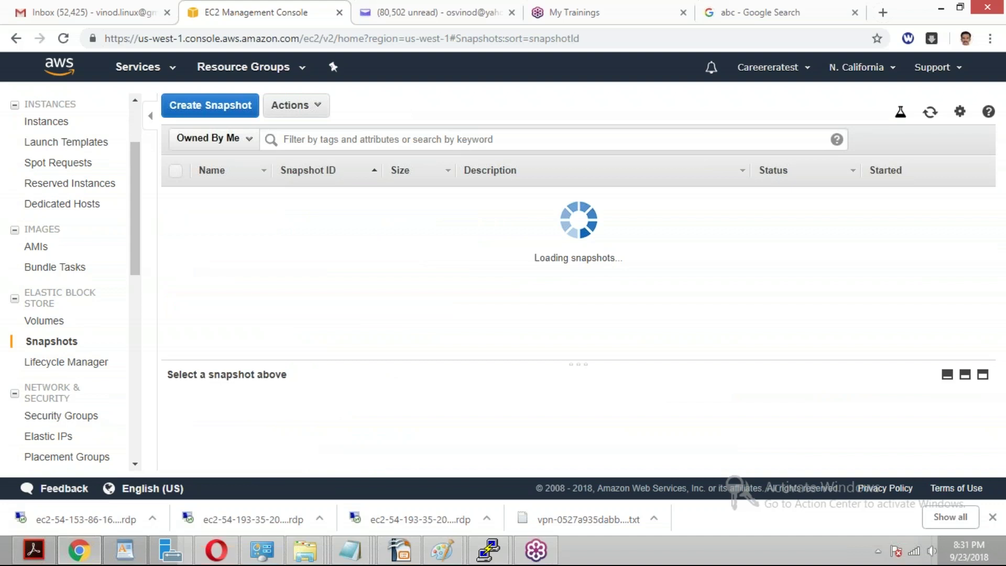
{"action": "left_click", "coordinate": [176, 279]}
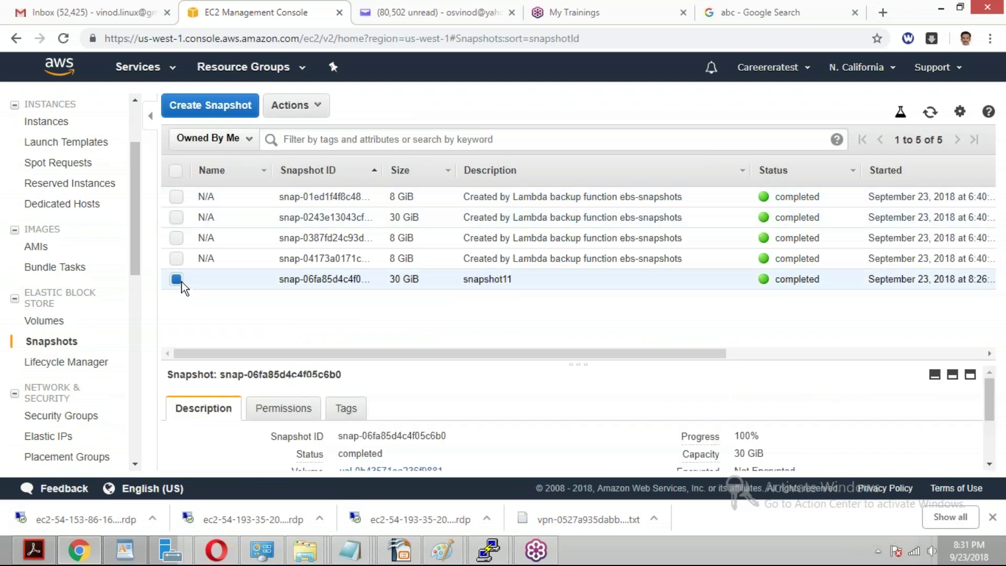
{"action": "left_click", "coordinate": [293, 104]}
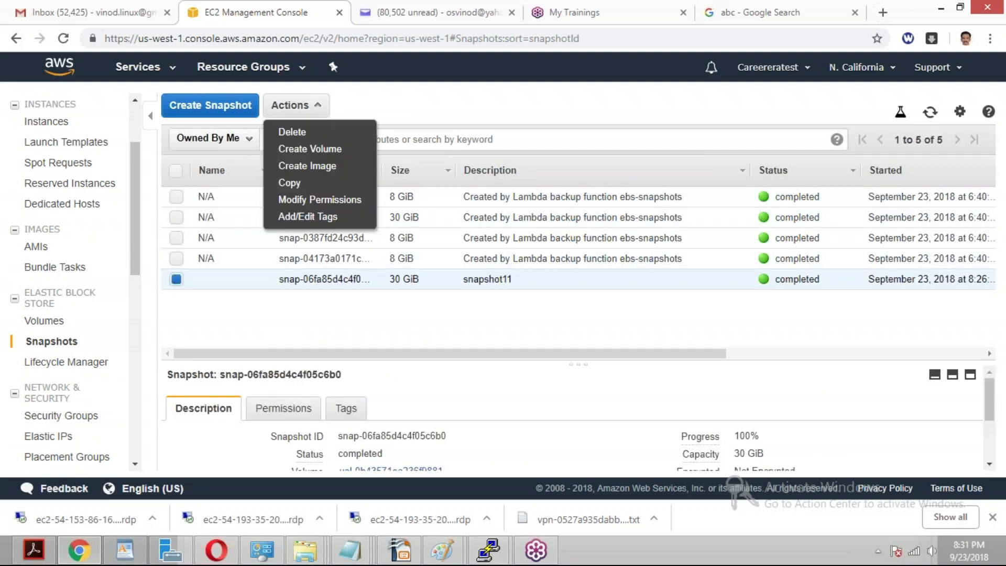
{"action": "left_click", "coordinate": [334, 150]}
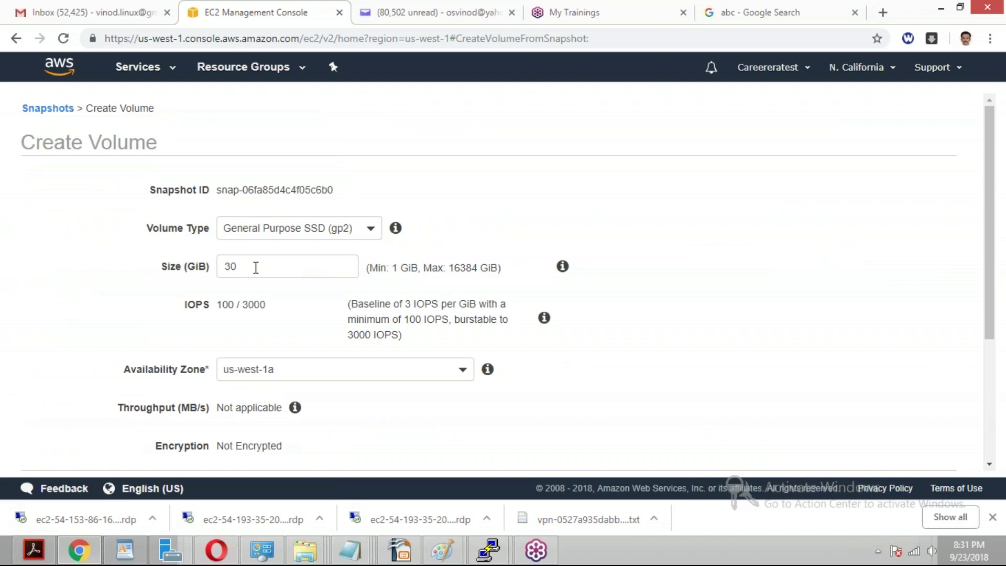
{"action": "double_click", "coordinate": [240, 267]}
{"action": "type", "text": "5"}
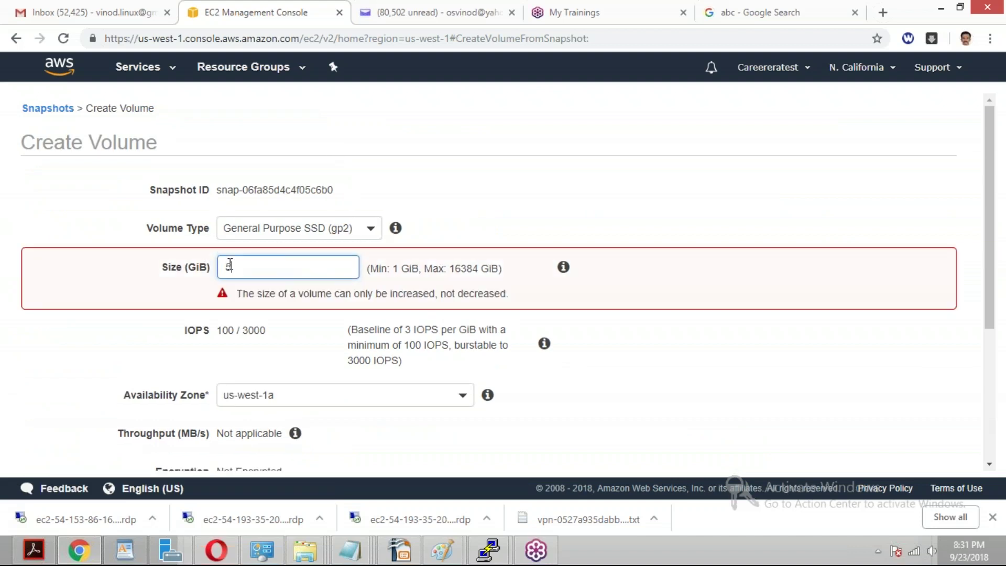
{"action": "type", "text": "0"}
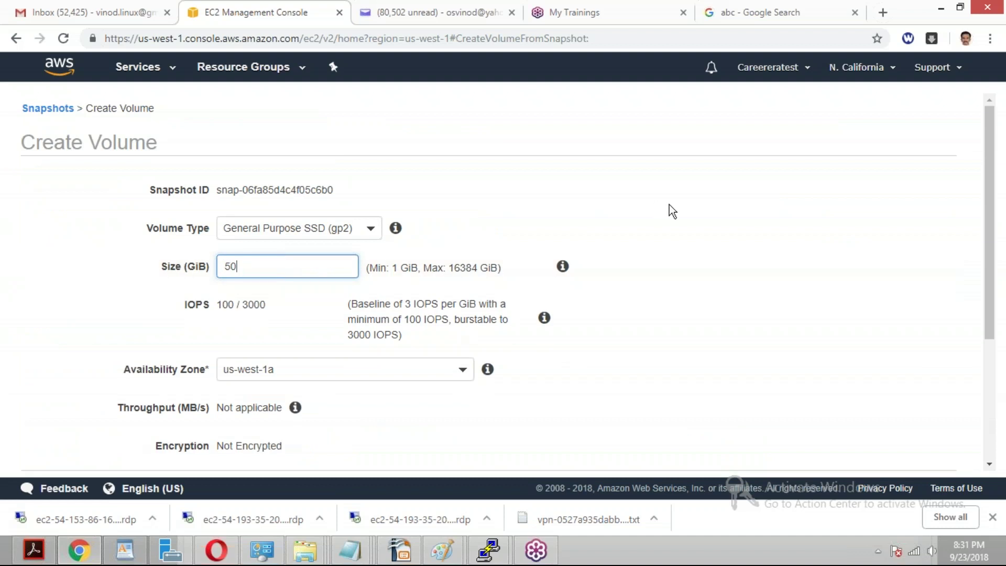
Create the volume as General Purpose SSD (gp2) in us-west-1a and open the Volumes list to check it.
{"action": "left_click_drag", "start_coordinate": [996, 216], "coordinate": [1004, 247]}
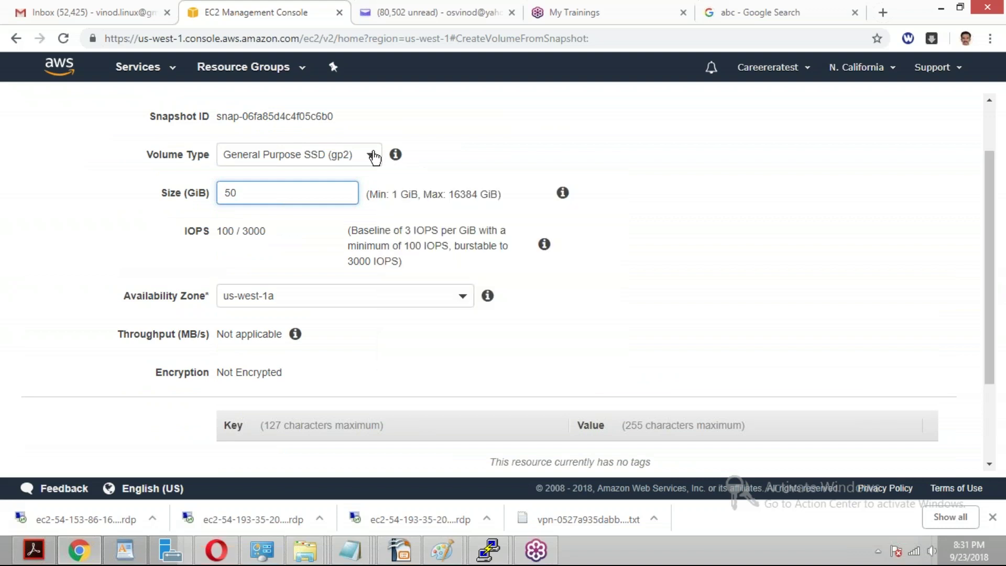
{"action": "left_click", "coordinate": [373, 156]}
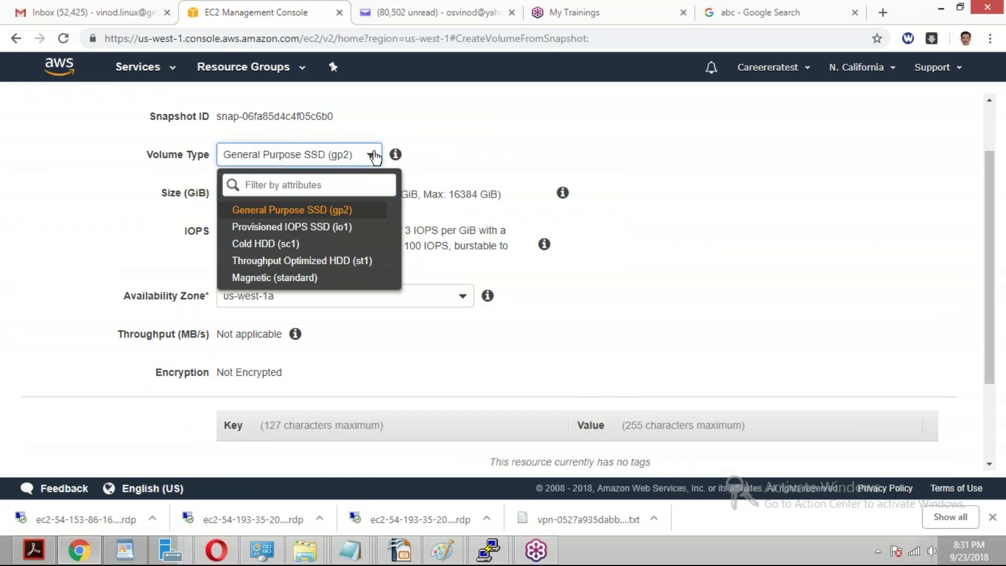
{"action": "left_click", "coordinate": [374, 156]}
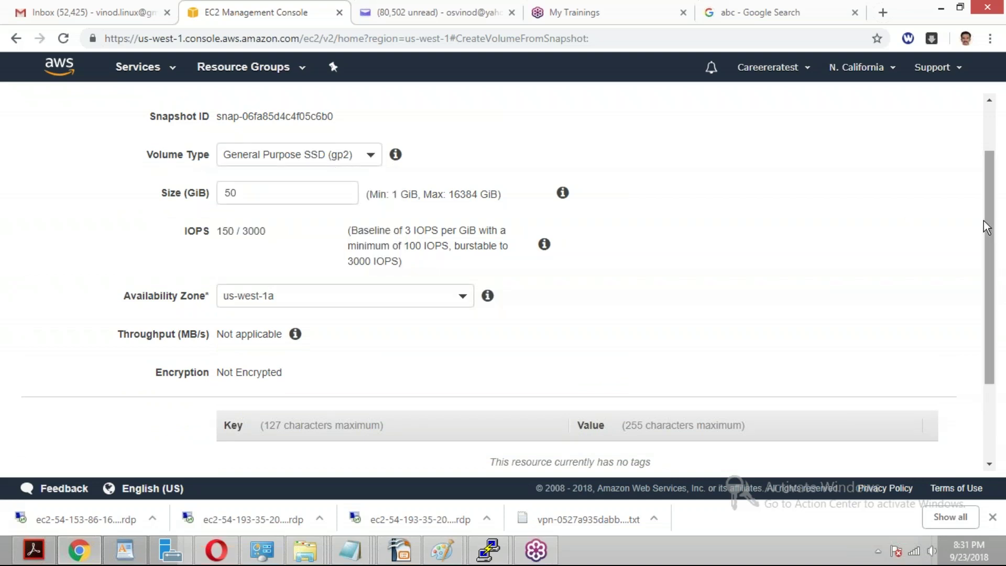
{"action": "left_click_drag", "start_coordinate": [988, 229], "coordinate": [1001, 275]}
{"action": "left_click", "coordinate": [905, 452]}
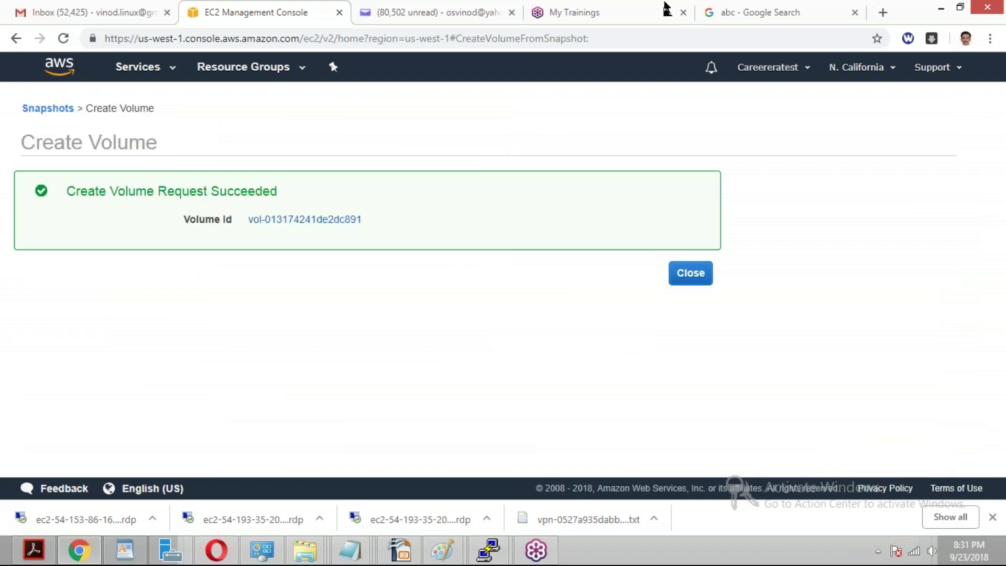
{"action": "left_click", "coordinate": [688, 274]}
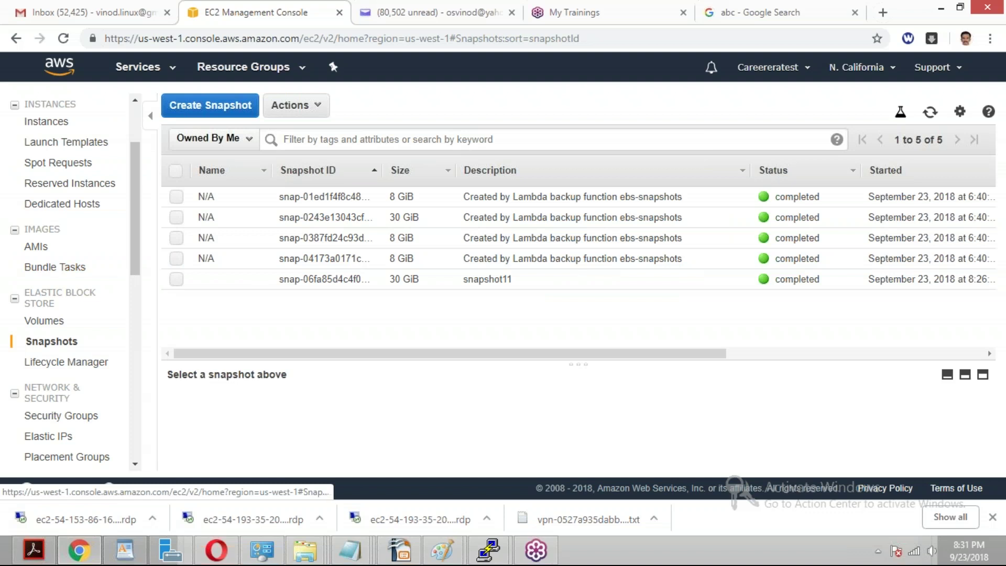
{"action": "left_click", "coordinate": [59, 327]}
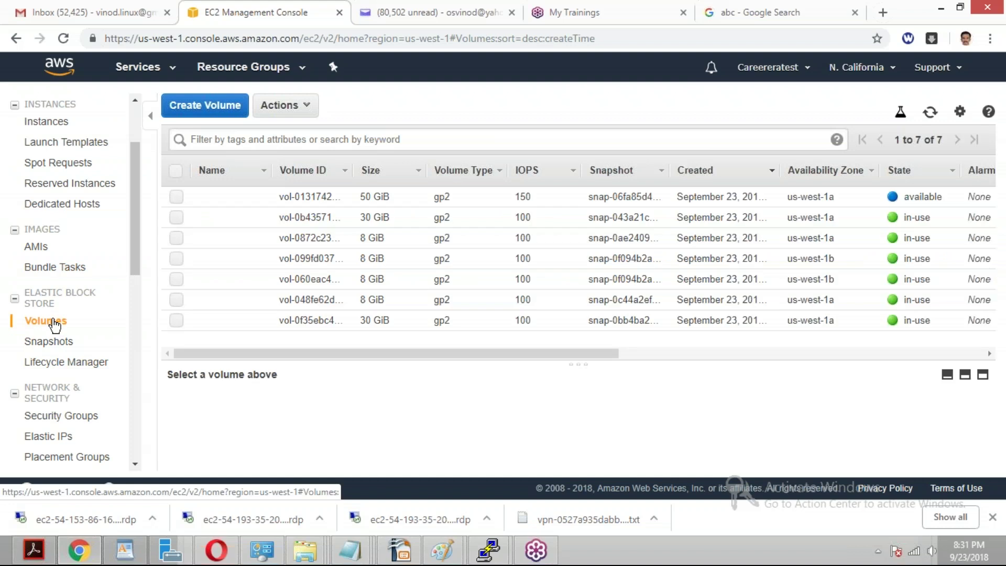
Sort the volumes by Volume ID, widen that column to show the full IDs, and reload the list.
{"action": "left_click_drag", "start_coordinate": [359, 173], "coordinate": [409, 180]}
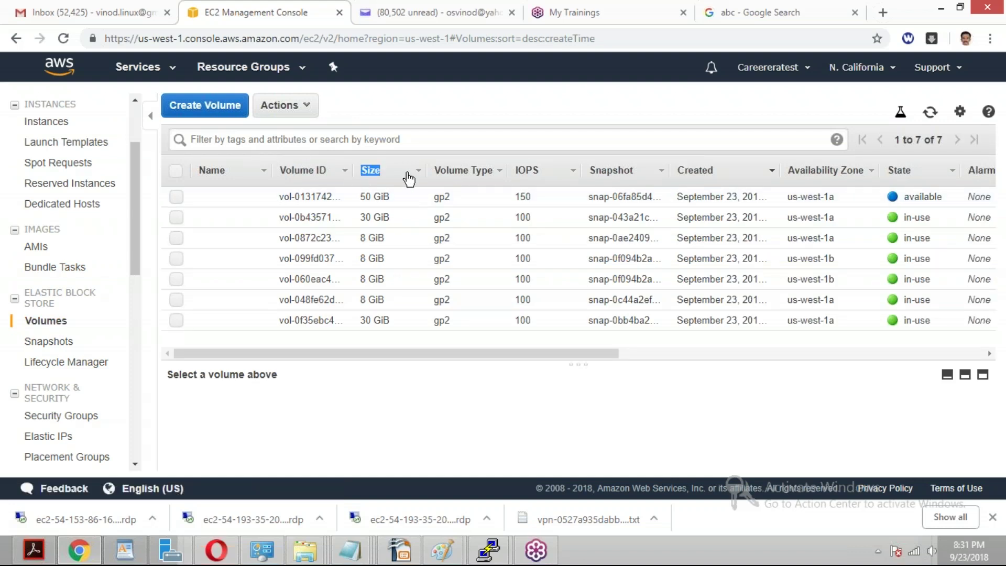
{"action": "left_click", "coordinate": [360, 172]}
{"action": "left_click", "coordinate": [352, 170]}
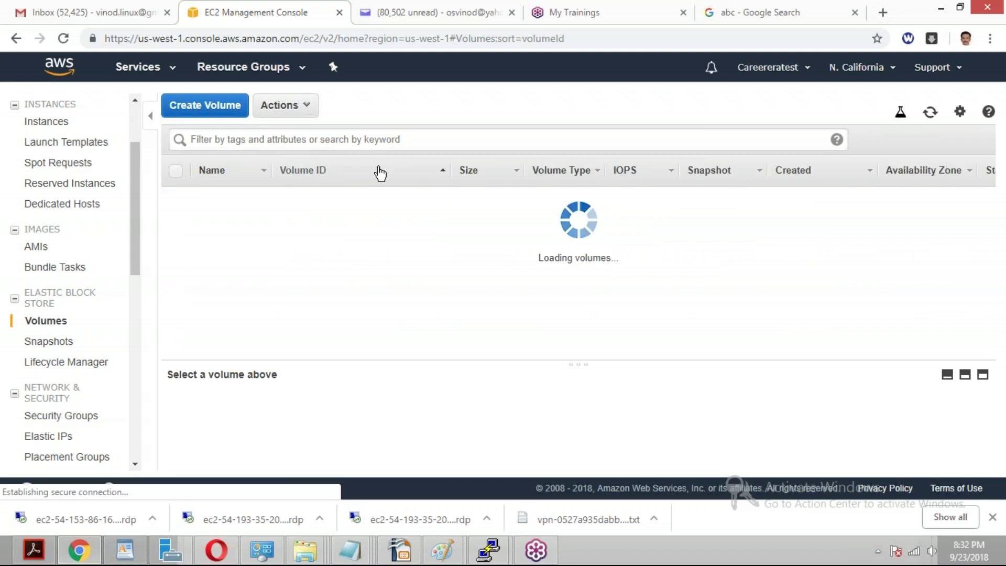
{"action": "left_click", "coordinate": [65, 39]}
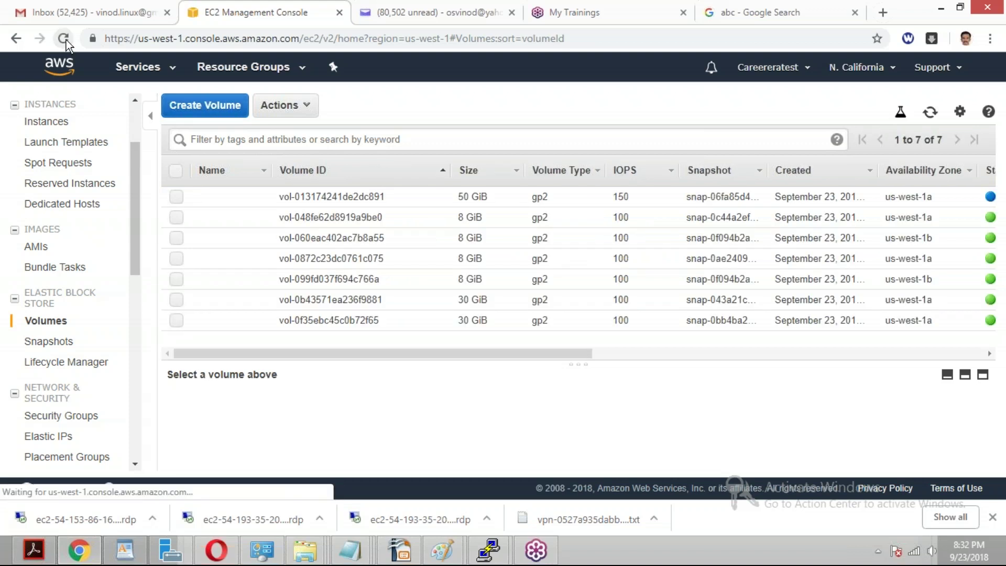
Copy the ID of the 50 GiB volume and paste it into a new Notepad document.
{"action": "left_click", "coordinate": [176, 196]}
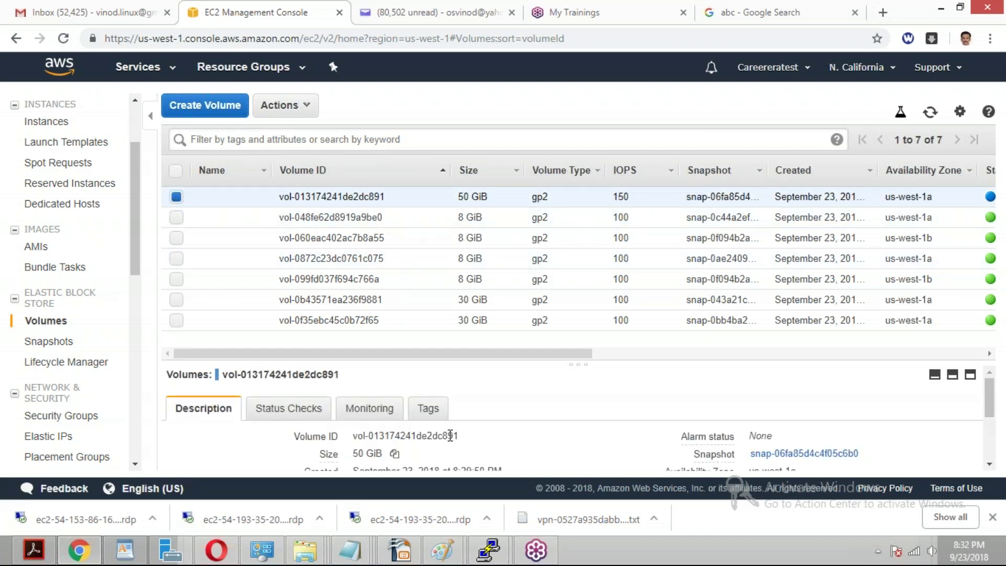
{"action": "left_click", "coordinate": [468, 437]}
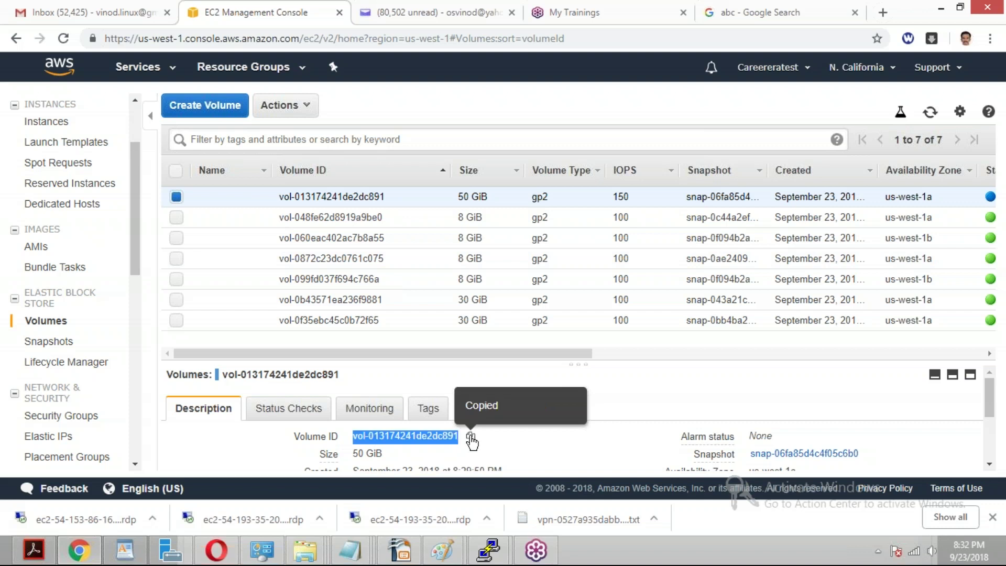
{"action": "key", "text": "super+r"}
{"action": "type", "text": "notepad"}
{"action": "key", "text": "Return"}
{"action": "key", "text": "ctrl+v"}
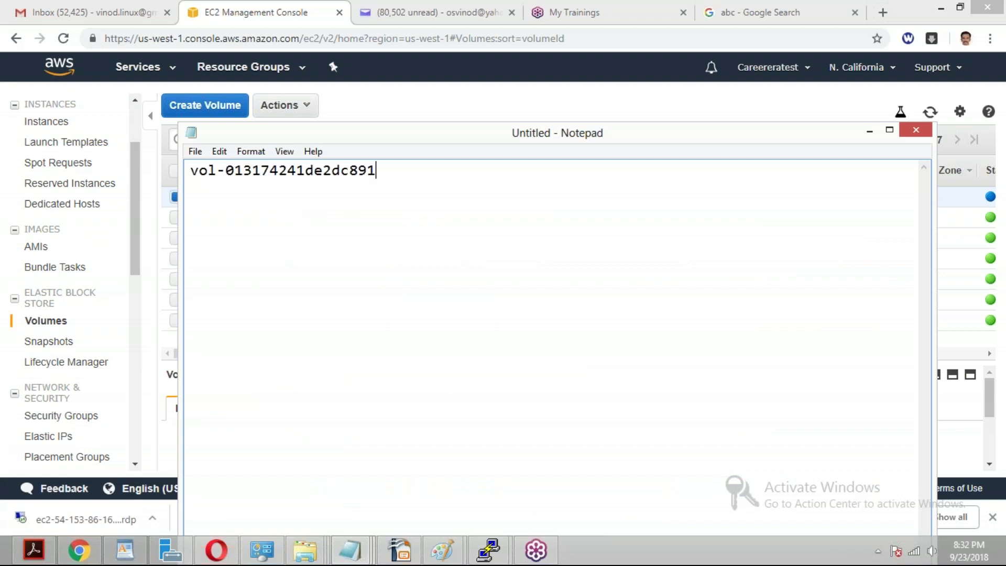
{"action": "left_click", "coordinate": [870, 131]}
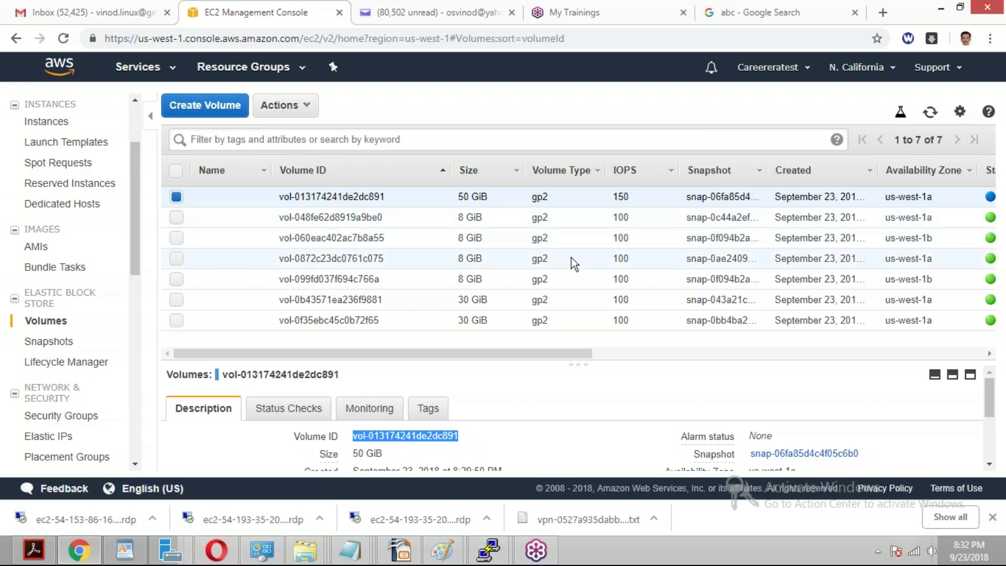
Check the state and attachment information of the volumes in the list.
{"action": "left_click", "coordinate": [177, 202]}
{"action": "left_click", "coordinate": [177, 217]}
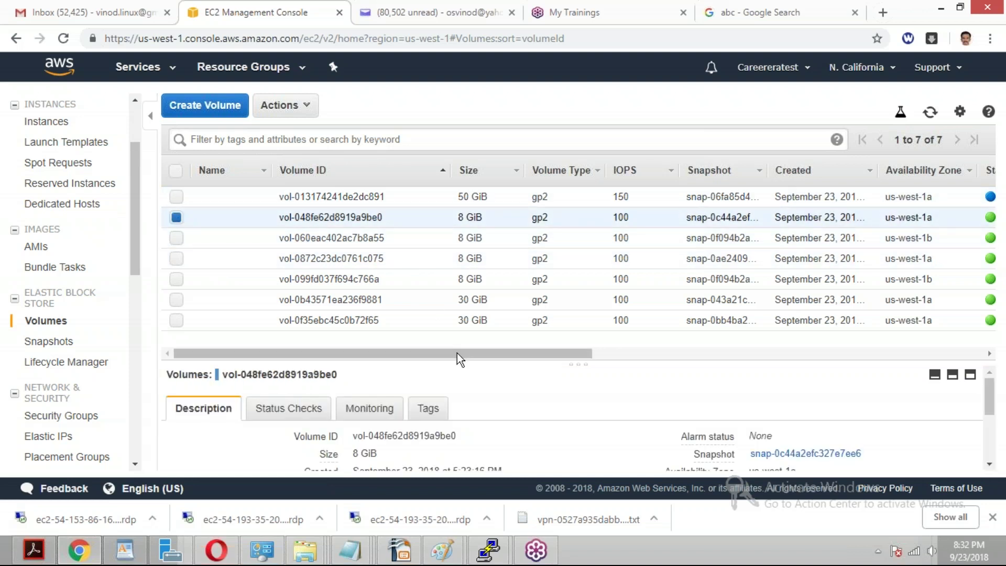
{"action": "left_click_drag", "start_coordinate": [457, 355], "coordinate": [643, 355]}
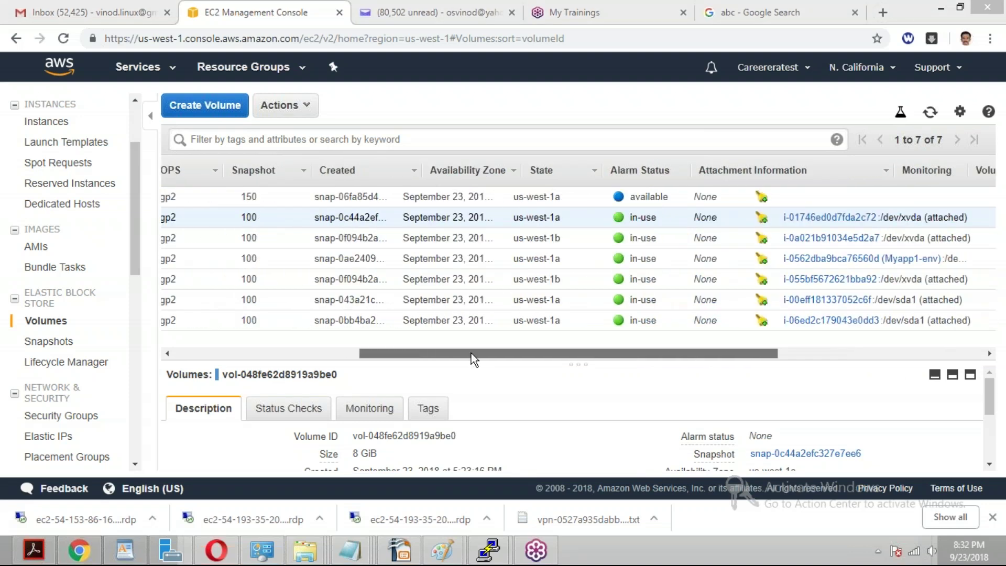
{"action": "left_click_drag", "start_coordinate": [470, 353], "coordinate": [440, 353]}
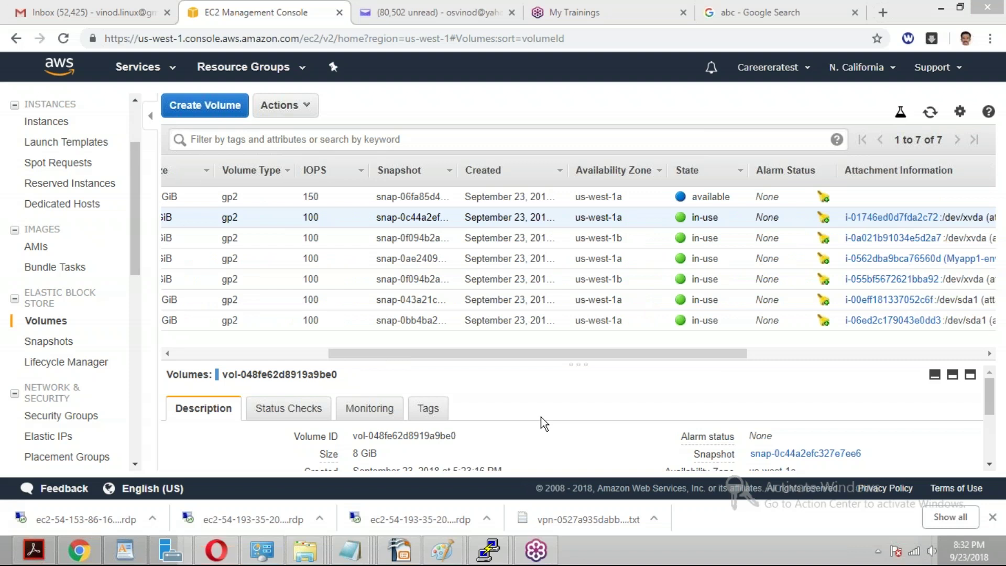
Copy the stopped m5d.large instance's ID and paste it below the volume ID in the Notepad notes.
{"action": "left_click", "coordinate": [61, 126]}
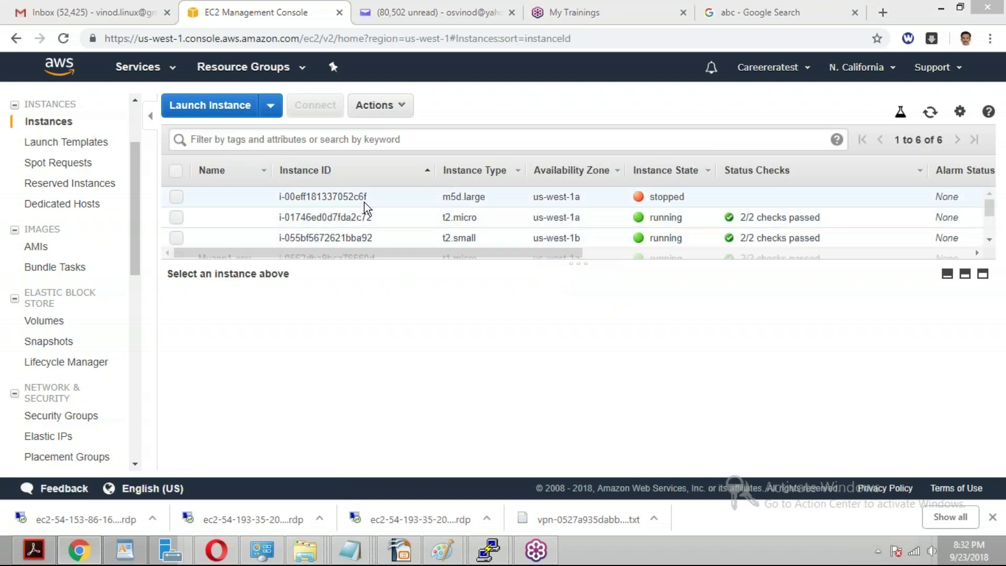
{"action": "left_click", "coordinate": [177, 197]}
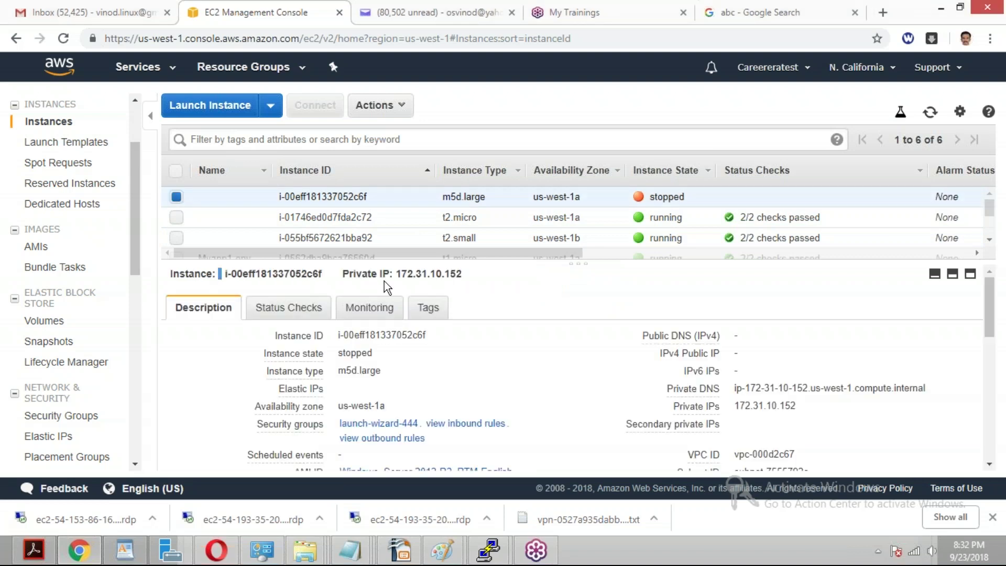
{"action": "left_click", "coordinate": [438, 335]}
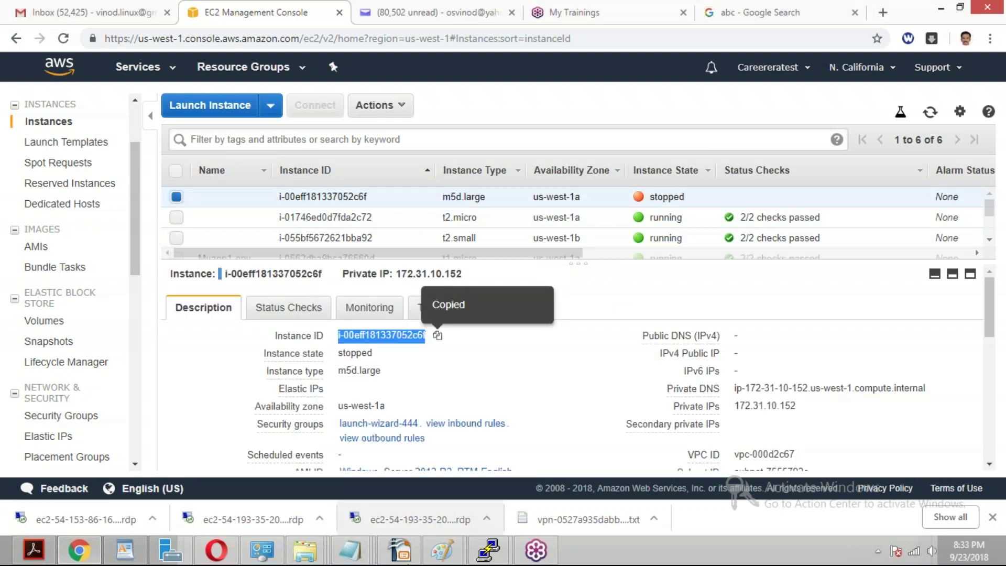
{"action": "left_click", "coordinate": [348, 552]}
{"action": "left_click", "coordinate": [331, 499]}
{"action": "key", "text": "Return"}
{"action": "key", "text": "Return"}
{"action": "key", "text": "ctrl+v"}
Label the volume ID in the notes as "new" and return to the EC2 console.
{"action": "left_click", "coordinate": [431, 171]}
{"action": "type", "text": "new"}
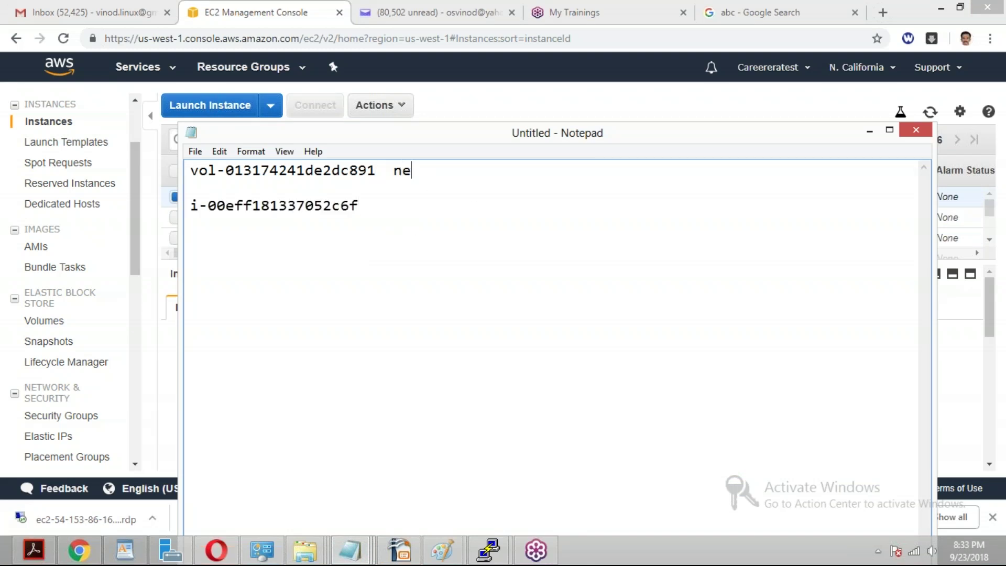
{"action": "left_click", "coordinate": [868, 129]}
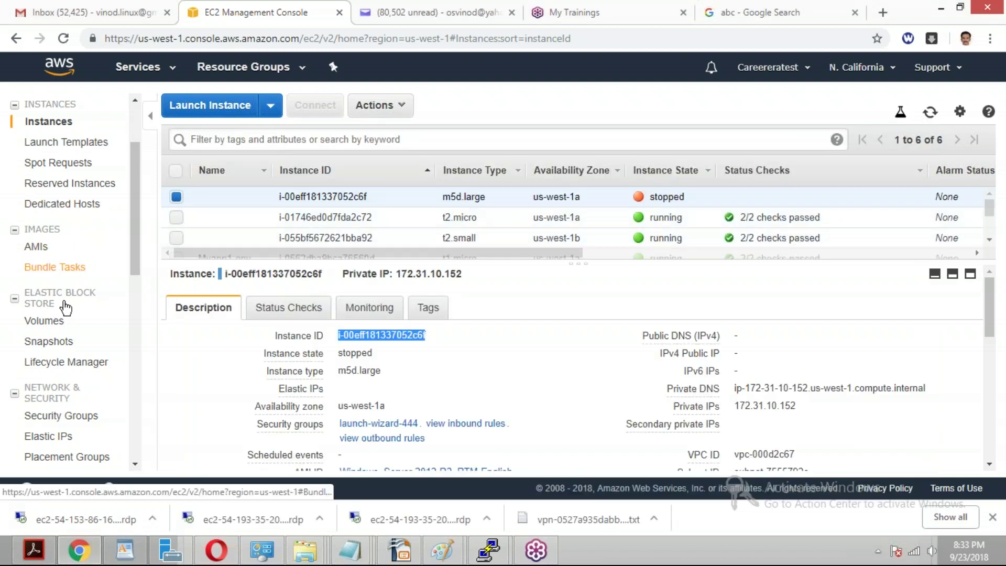
Find the 30 GiB volume attached to instance i-00eff181337052c6f in the Volumes list and copy its volume ID.
{"action": "left_click", "coordinate": [54, 326]}
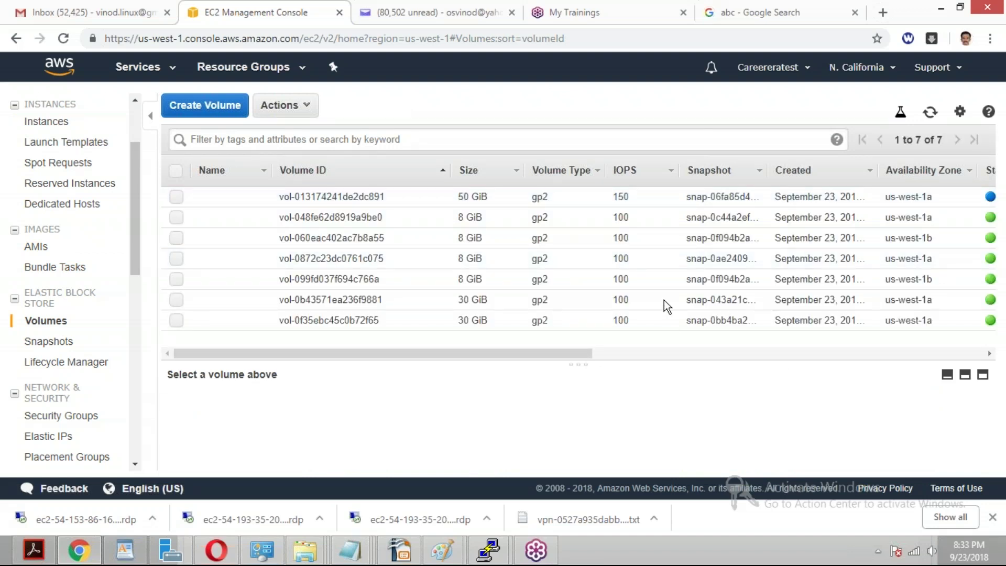
{"action": "left_click_drag", "start_coordinate": [567, 356], "coordinate": [827, 356]}
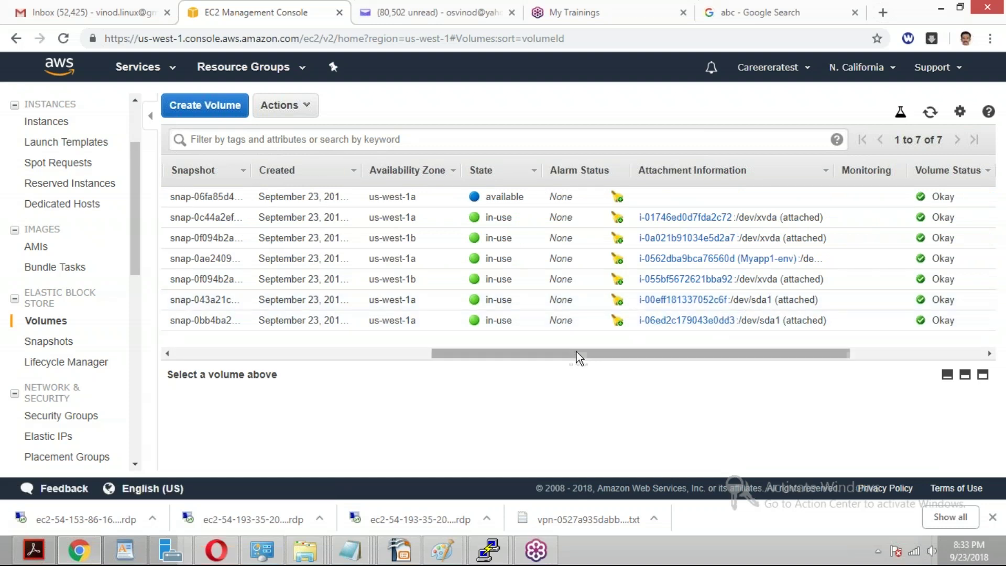
{"action": "left_click_drag", "start_coordinate": [574, 352], "coordinate": [270, 371]}
{"action": "left_click", "coordinate": [178, 301]}
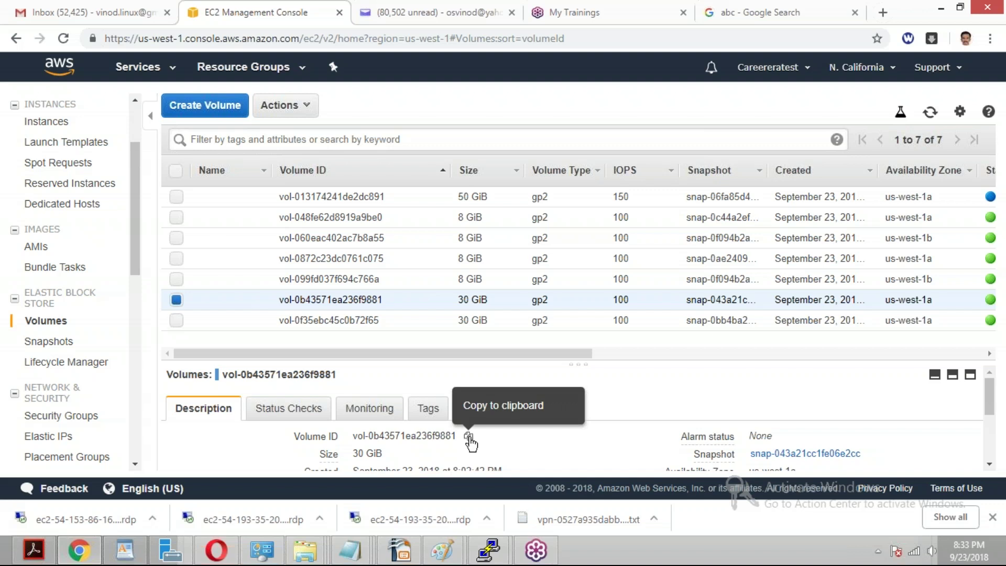
{"action": "left_click", "coordinate": [469, 440]}
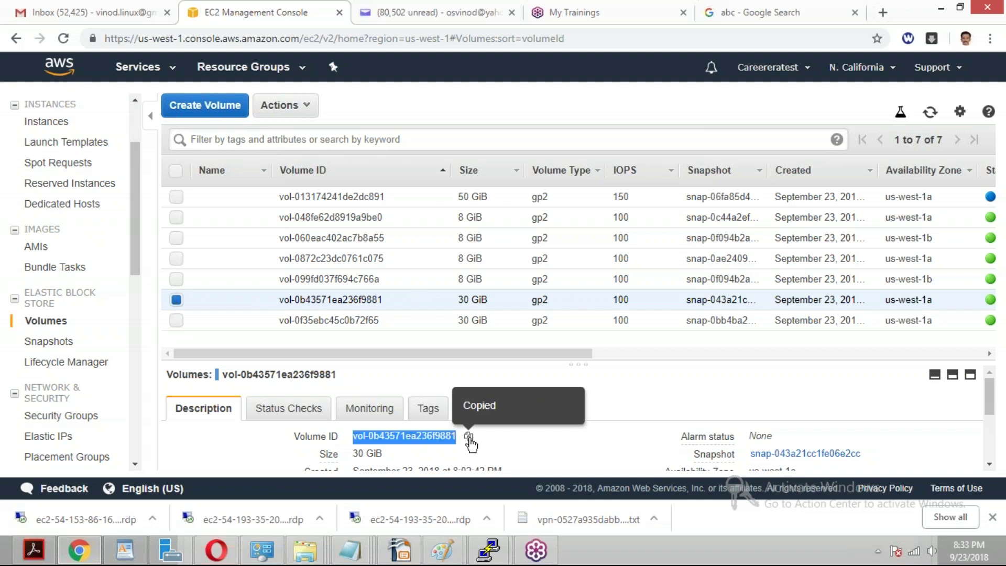
{"action": "left_click", "coordinate": [362, 551]}
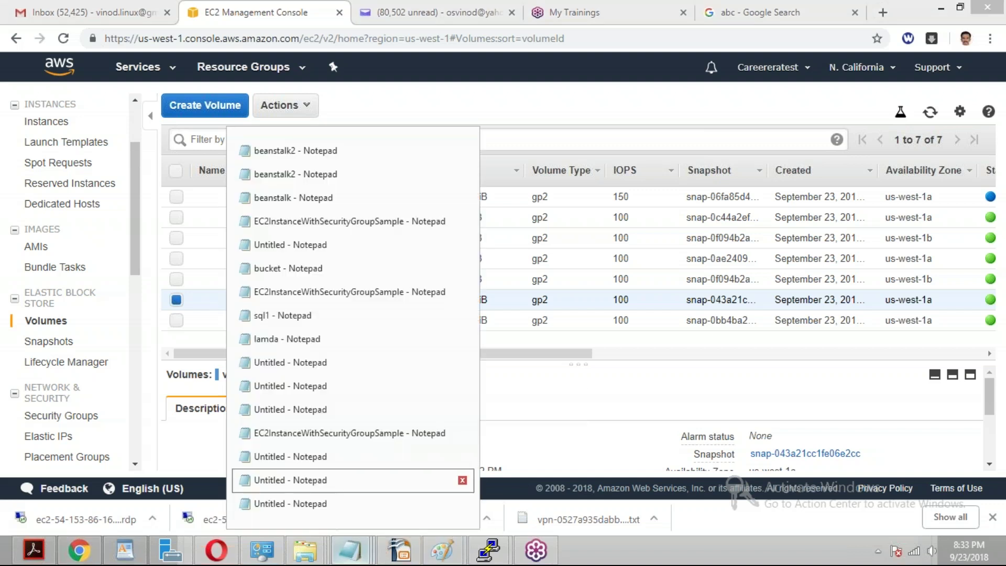
{"action": "left_click", "coordinate": [349, 480]}
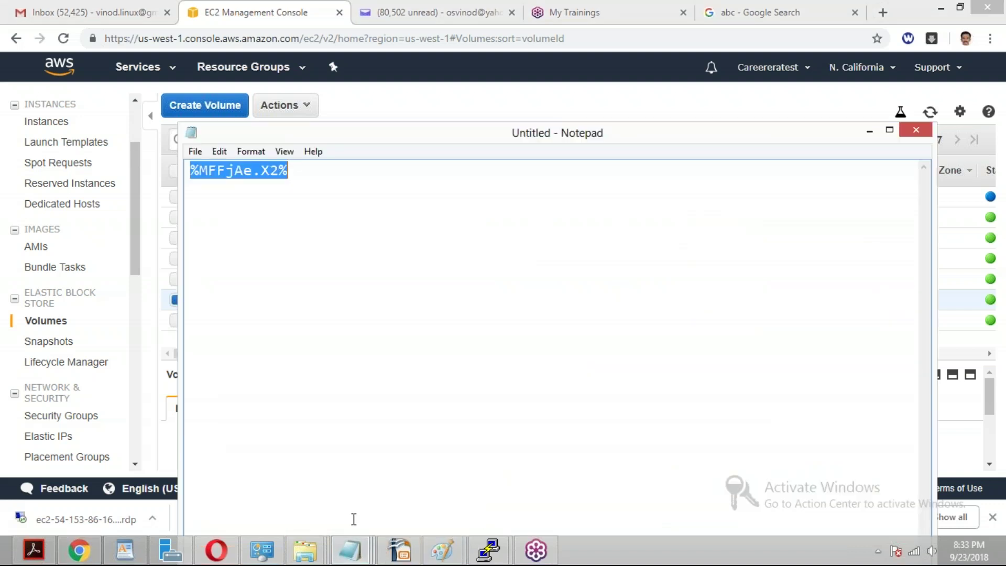
{"action": "left_click", "coordinate": [870, 131]}
Paste the copied volume ID below the new volume's ID in the Notepad notes and label it "old".
{"action": "left_click", "coordinate": [349, 551]}
{"action": "left_click", "coordinate": [411, 508]}
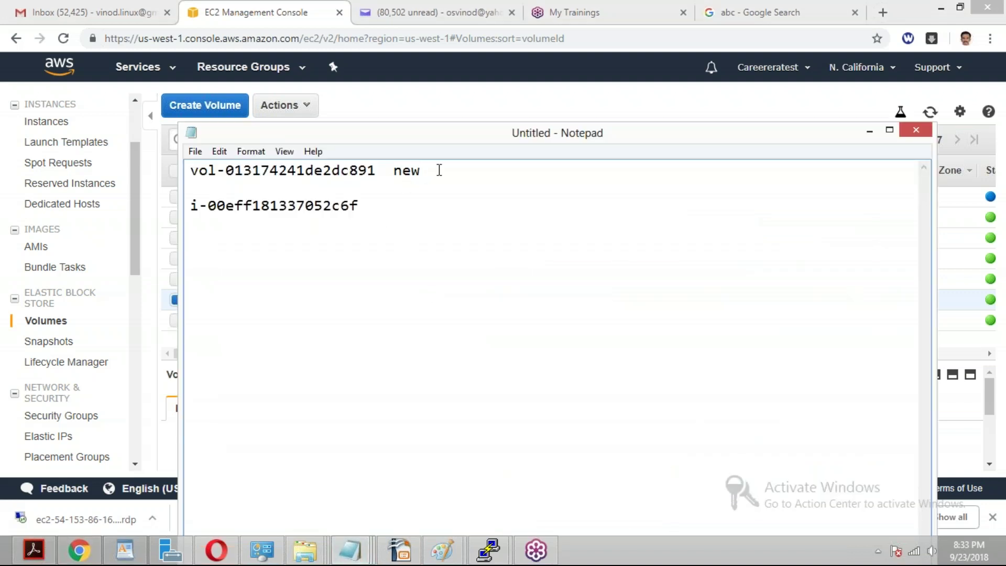
{"action": "key", "text": "Return"}
{"action": "key", "text": "ctrl+v"}
{"action": "type", "text": "o"}
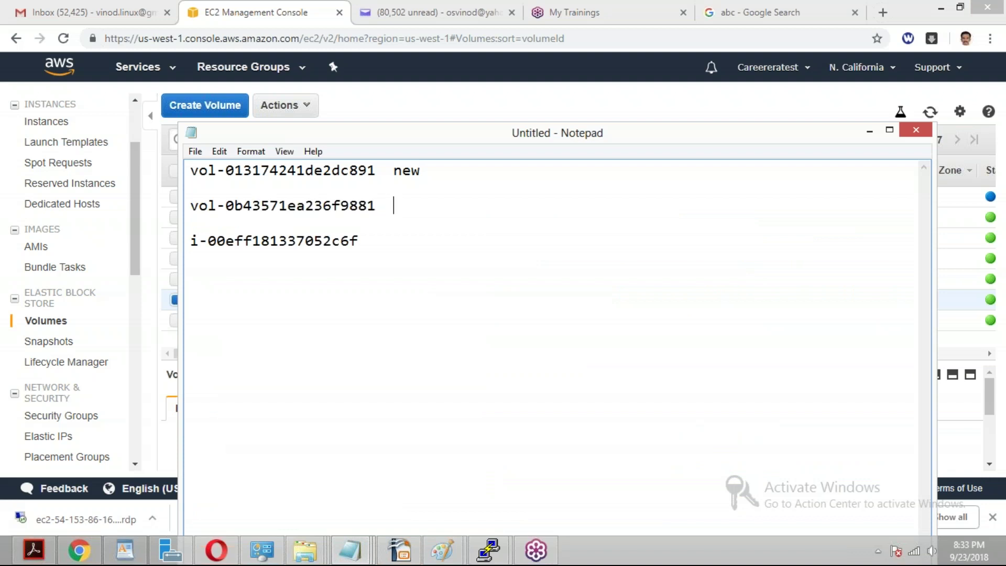
{"action": "type", "text": "ls"}
{"action": "key", "text": "BackSpace"}
{"action": "type", "text": "d"}
{"action": "left_click", "coordinate": [868, 131]}
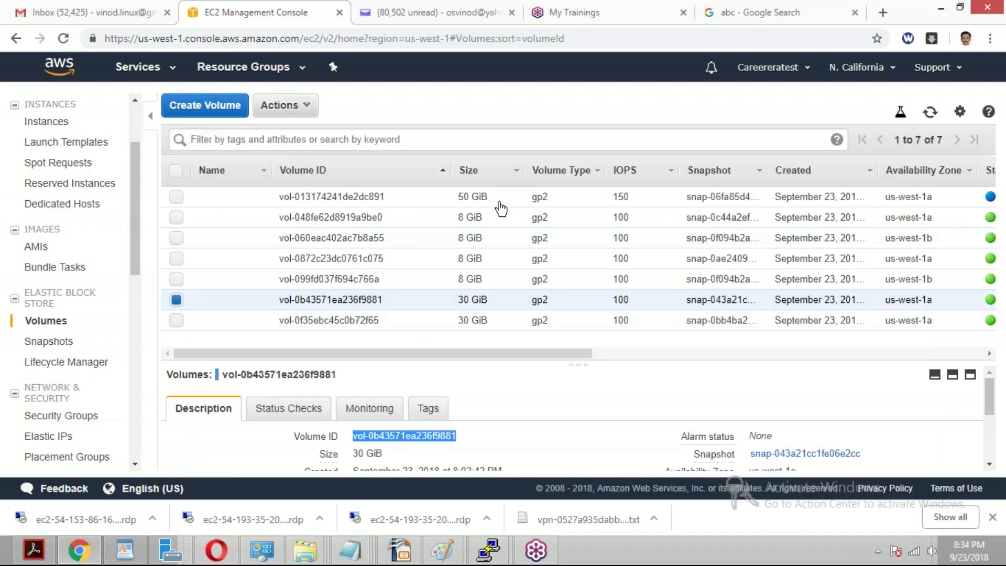
Detach the 30 GiB volume vol-0b43571ea236f9881 from its instance and check its state.
{"action": "left_click_drag", "start_coordinate": [588, 354], "coordinate": [436, 354]}
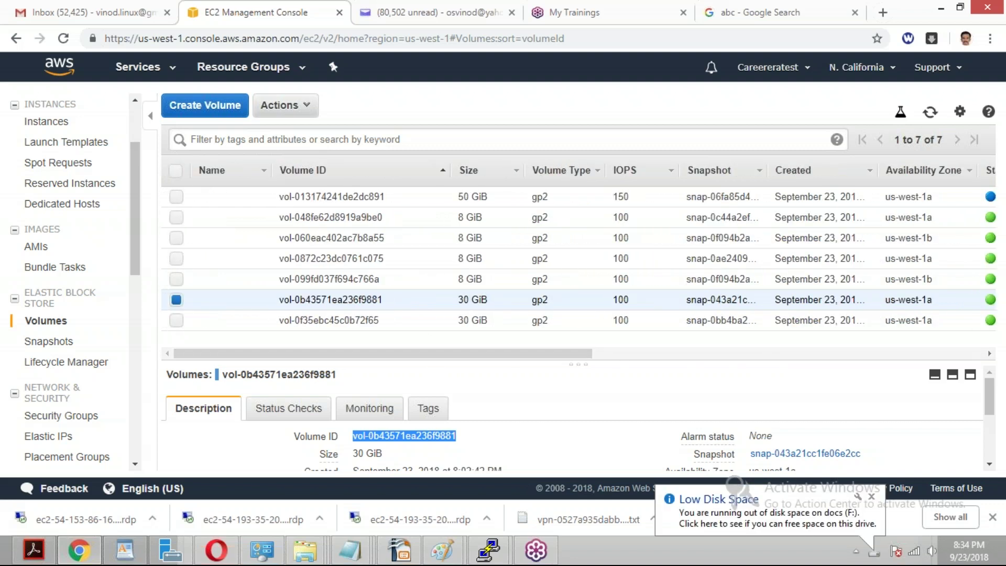
{"action": "left_click", "coordinate": [283, 104]}
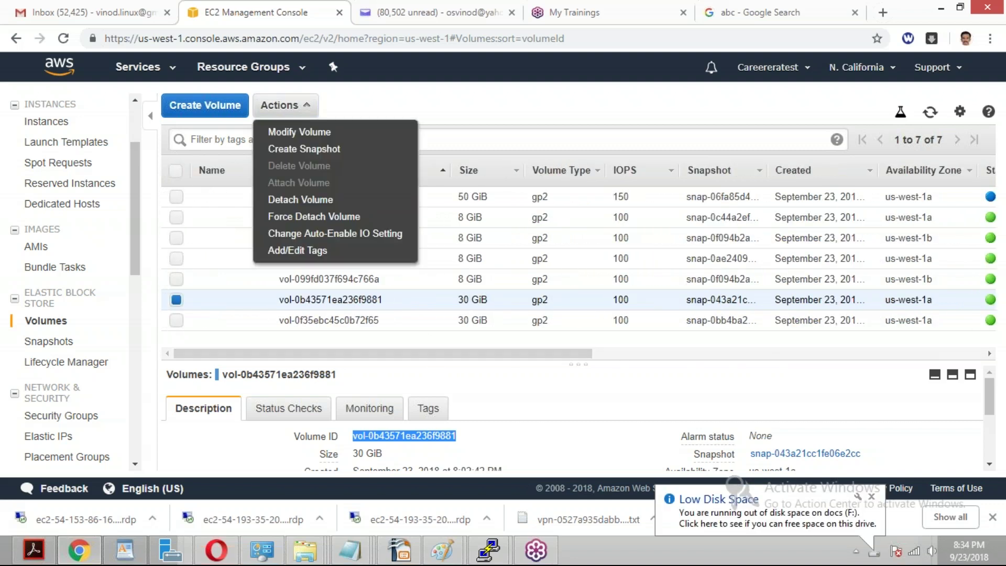
{"action": "left_click", "coordinate": [331, 200]}
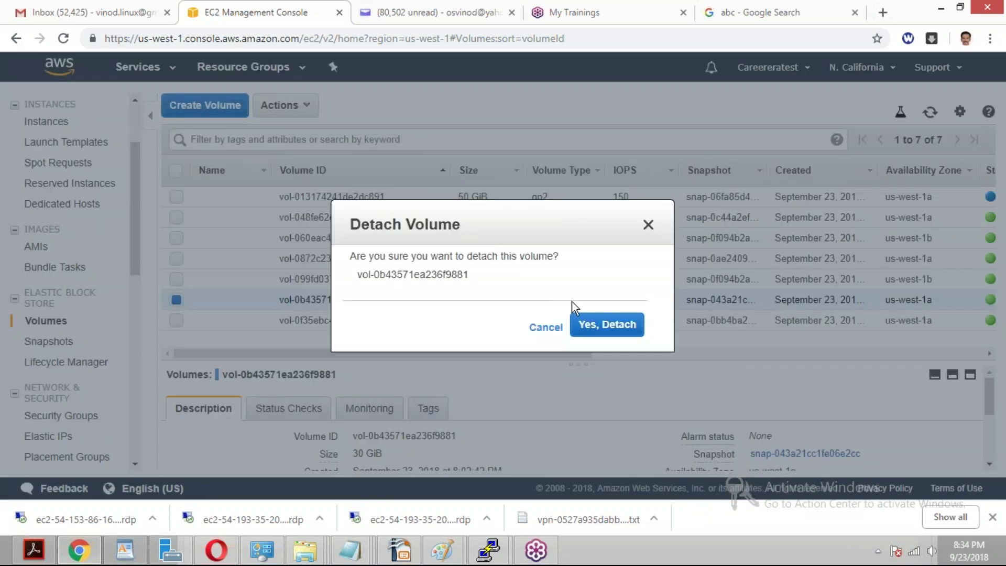
{"action": "left_click", "coordinate": [601, 325]}
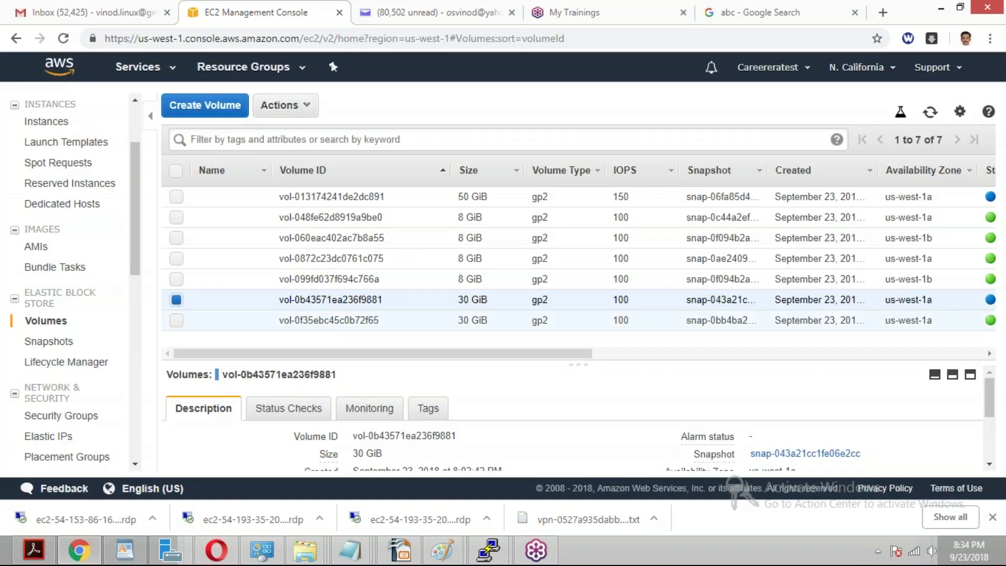
{"action": "left_click_drag", "start_coordinate": [537, 356], "coordinate": [461, 348]}
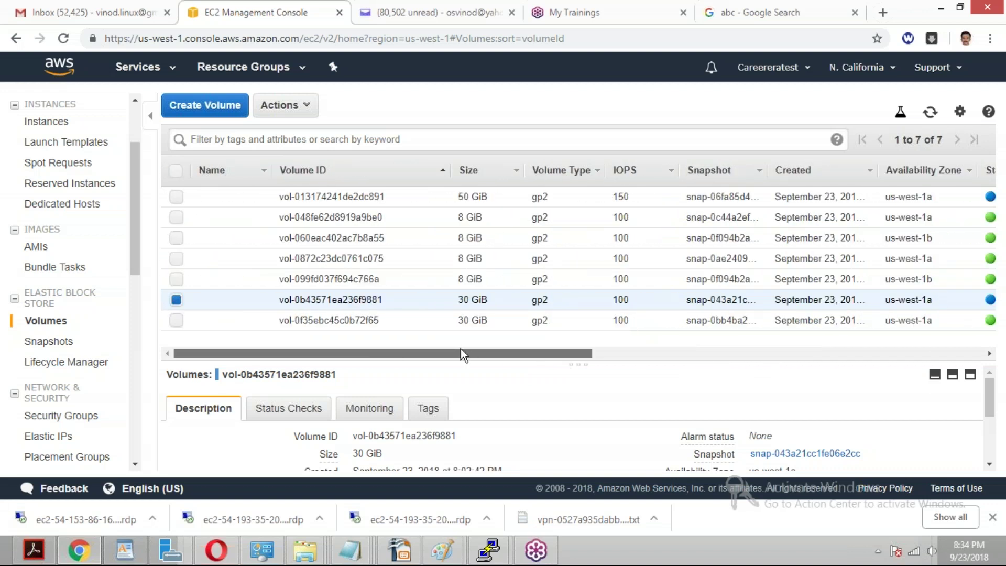
Attach the 50 GiB volume vol-013174241de2dc891 to instance i-00eff181337052c6f as /dev/sda1 and check its attachment information.
{"action": "left_click", "coordinate": [178, 197]}
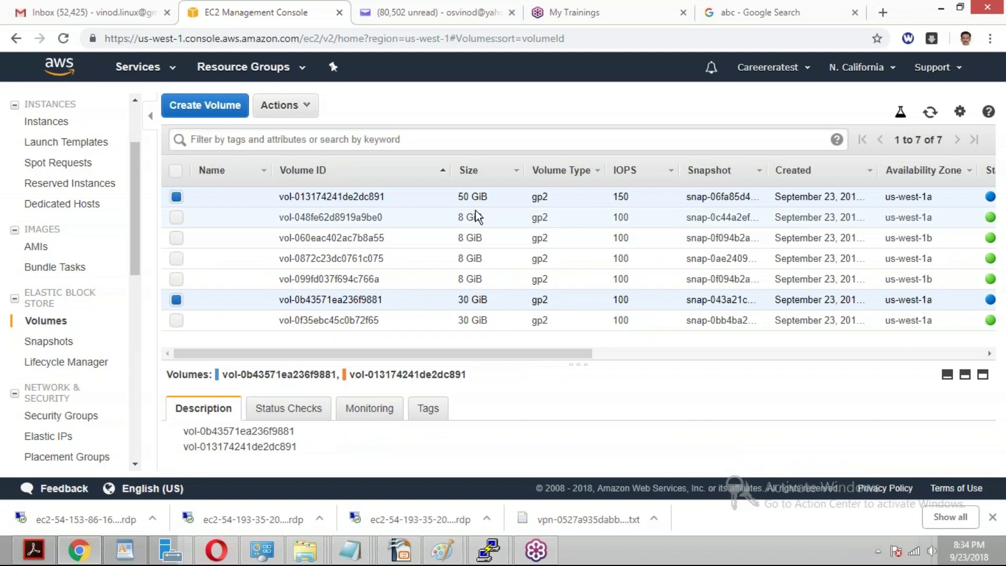
{"action": "left_click", "coordinate": [177, 302]}
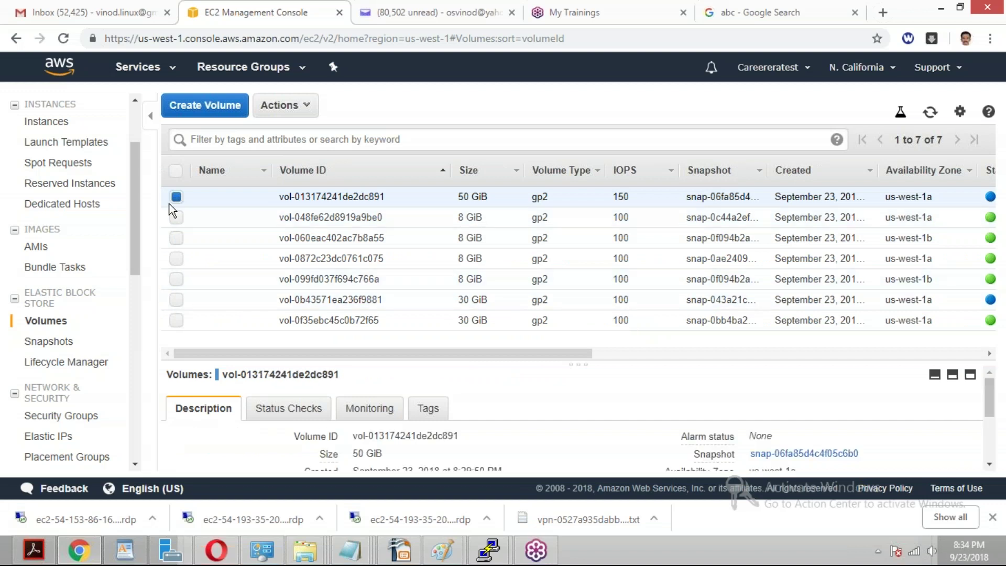
{"action": "left_click", "coordinate": [311, 108]}
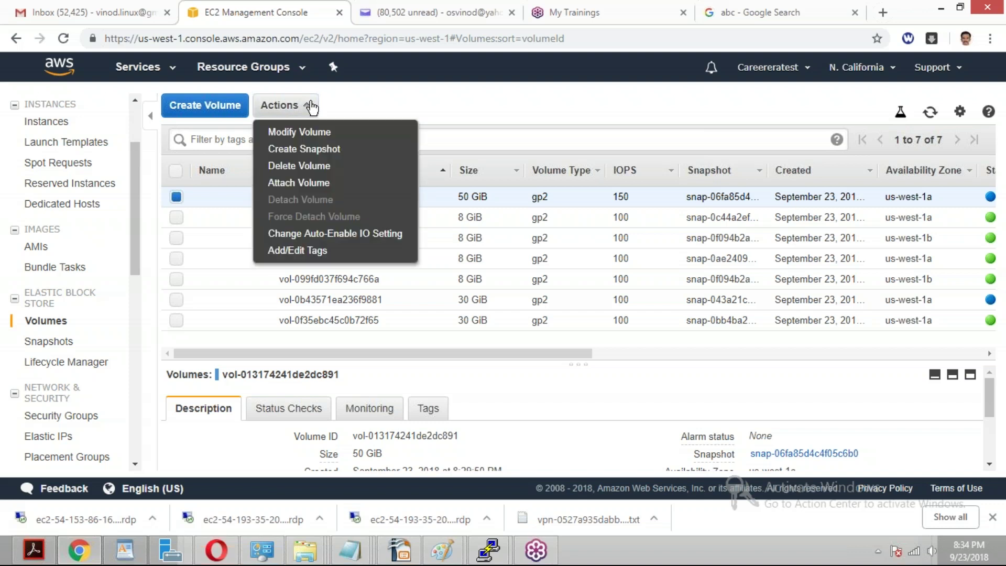
{"action": "left_click", "coordinate": [319, 184]}
{"action": "left_click", "coordinate": [477, 269]}
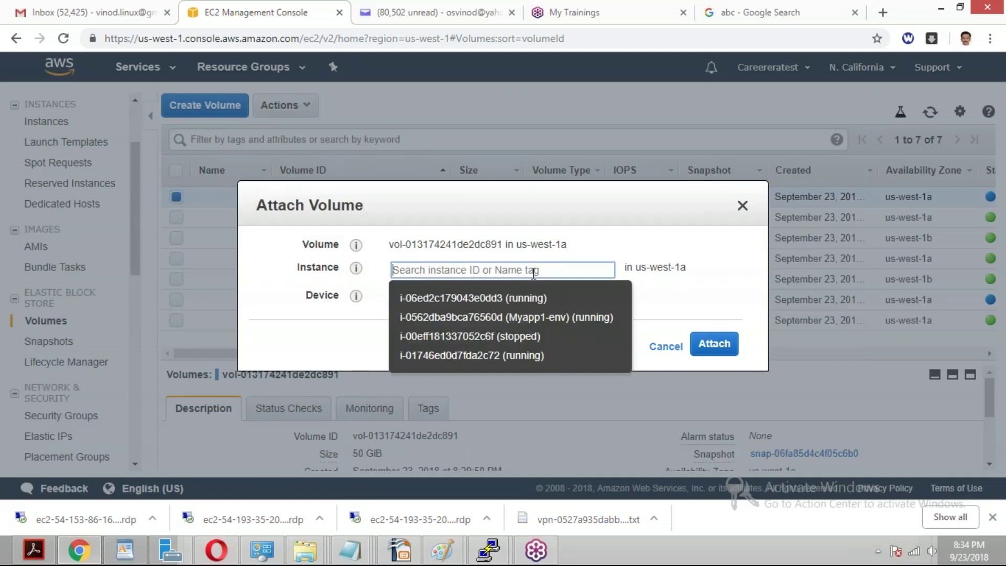
{"action": "key", "text": "Up"}
{"action": "key", "text": "Up"}
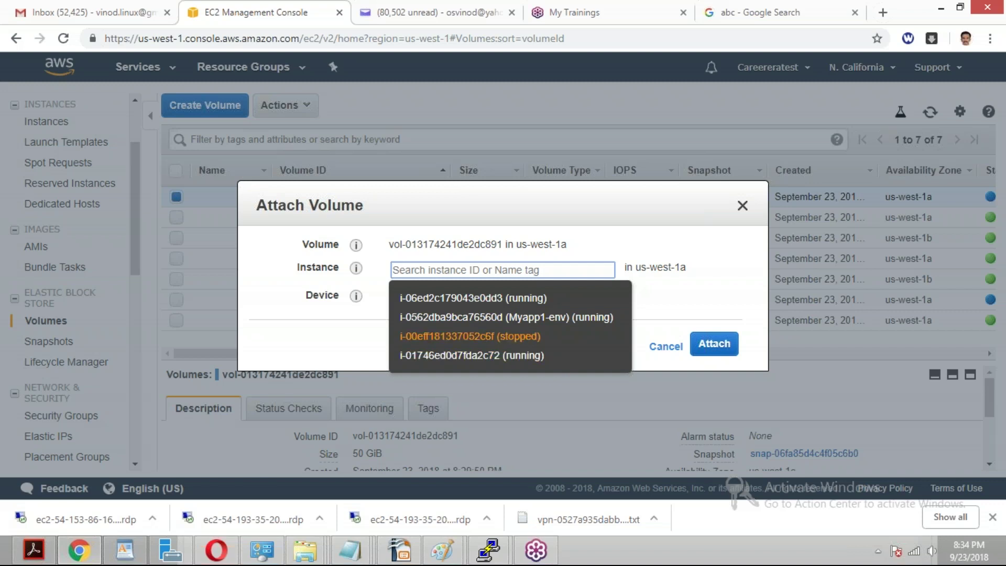
{"action": "key", "text": "Return"}
{"action": "key", "text": "Tab"}
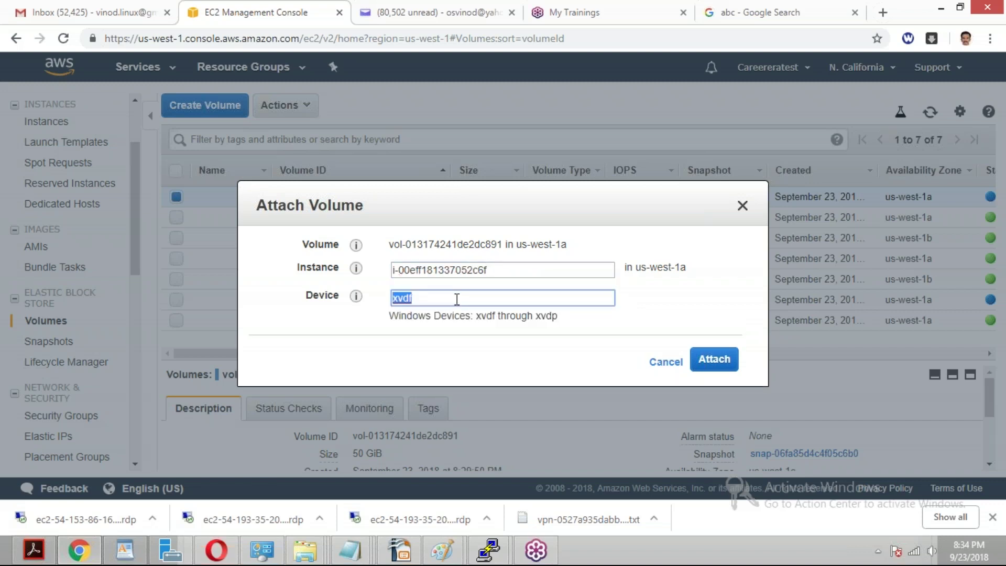
{"action": "type", "text": "/dev/sda1"}
{"action": "left_click", "coordinate": [707, 362]}
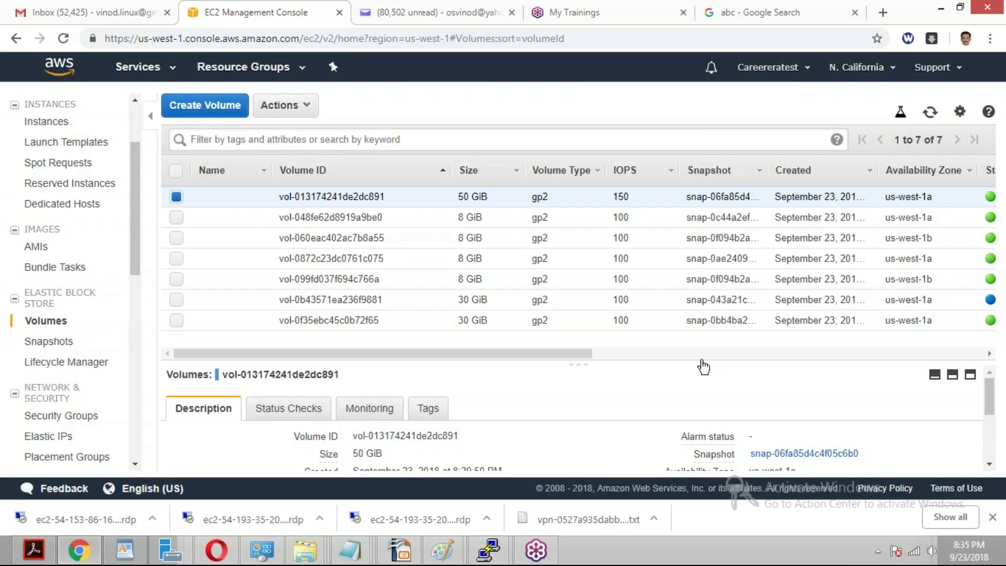
{"action": "left_click_drag", "start_coordinate": [568, 351], "coordinate": [833, 360]}
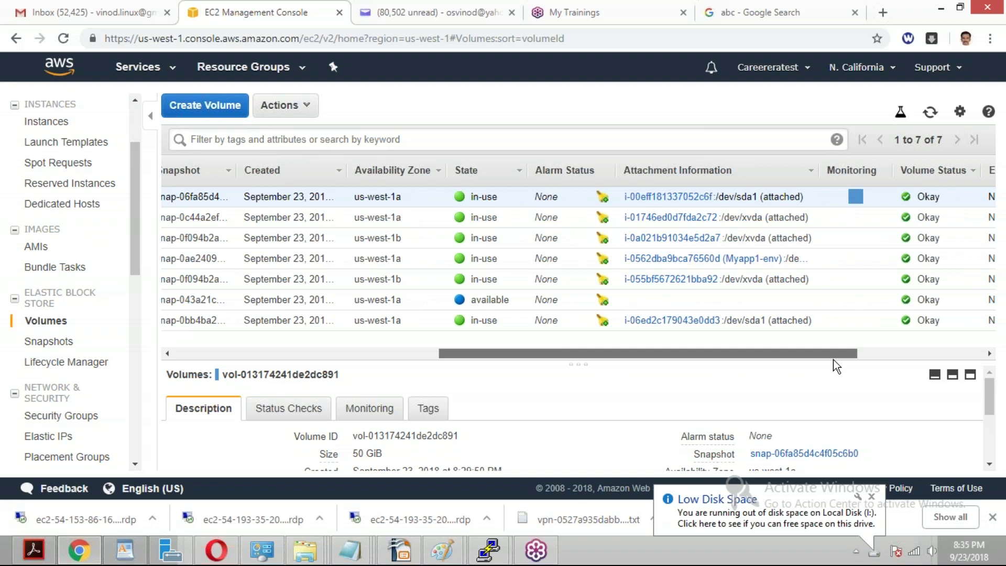
{"action": "left_click_drag", "start_coordinate": [833, 359], "coordinate": [570, 359]}
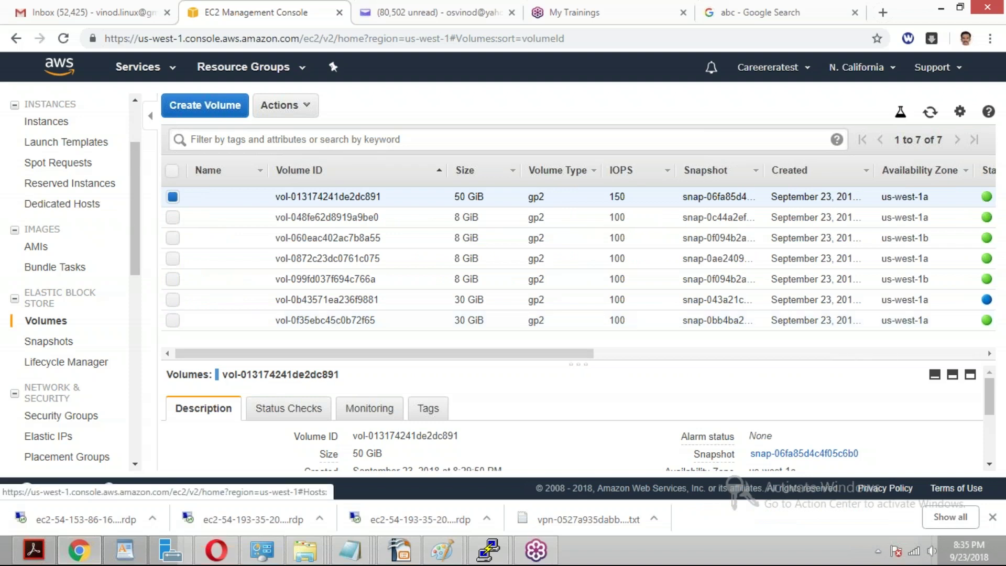
Start the stopped m5d.large instance i-00eff181337052c6f from the instances list and confirm.
{"action": "left_click", "coordinate": [59, 127]}
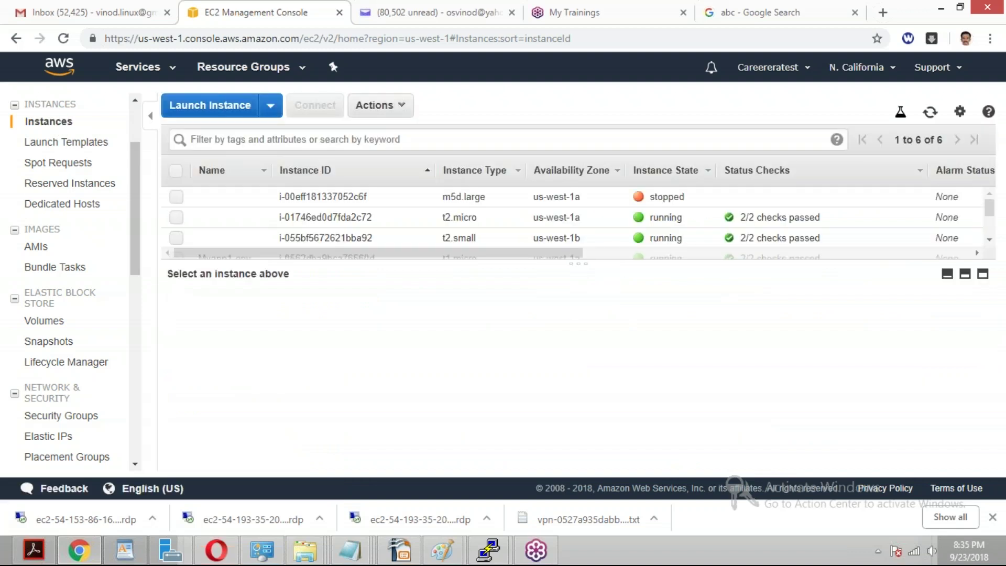
{"action": "left_click", "coordinate": [177, 197]}
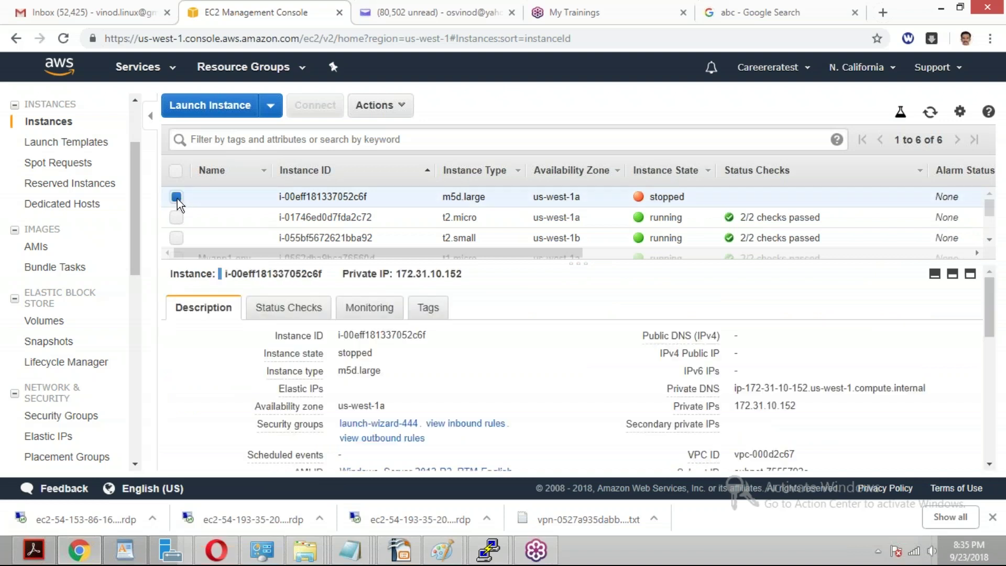
{"action": "left_click", "coordinate": [403, 110]}
{"action": "mouse_move", "coordinate": [408, 192]}
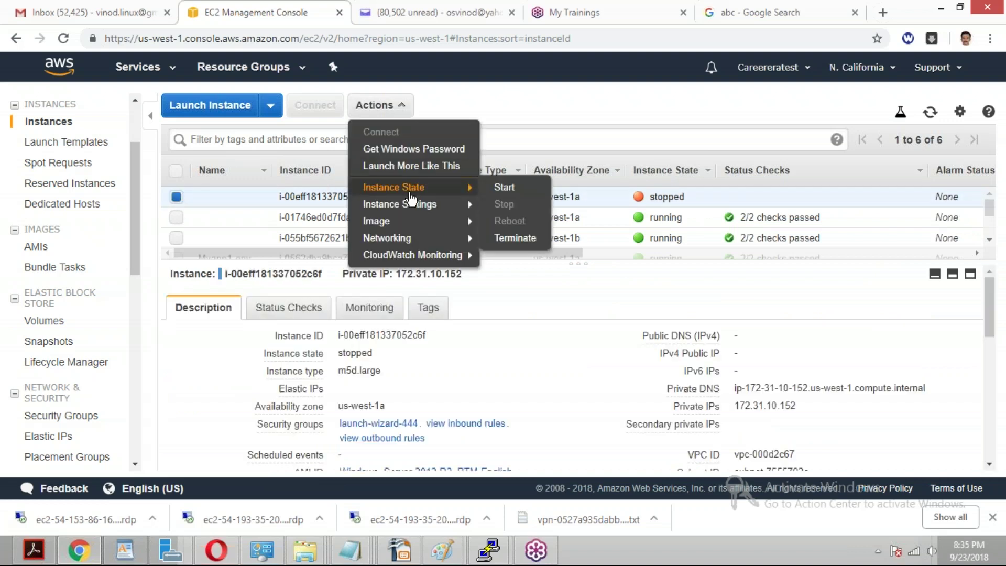
{"action": "left_click", "coordinate": [521, 194]}
{"action": "left_click", "coordinate": [621, 340]}
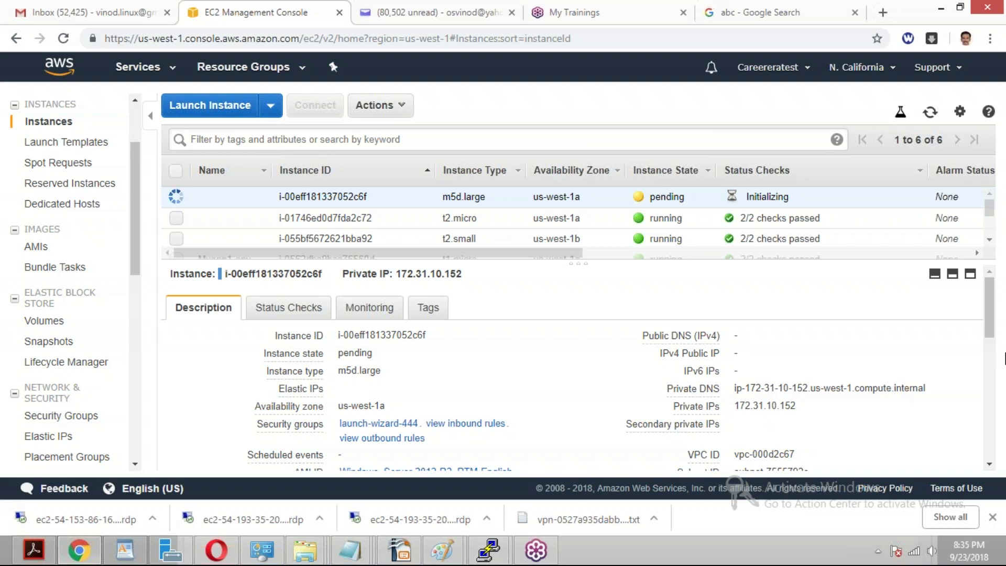
Review the details of instance i-00eff181337052c6f and reload the instances list repeatedly to monitor its status checks.
{"action": "mouse_move", "coordinate": [989, 312]}
{"action": "left_mouse_down"}
{"action": "mouse_move", "coordinate": [984, 417]}
{"action": "mouse_move", "coordinate": [990, 314]}
{"action": "left_mouse_up"}
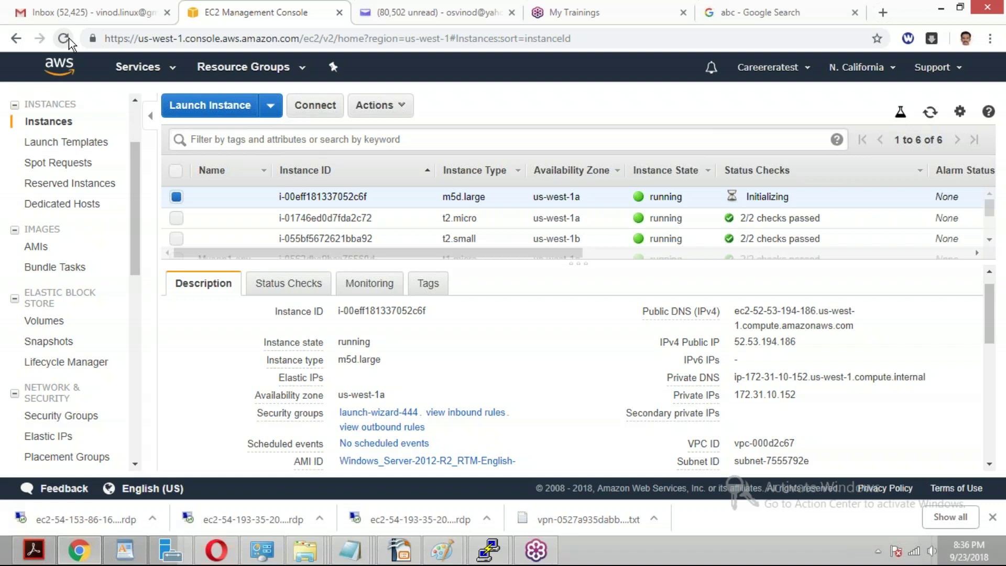
{"action": "left_click", "coordinate": [64, 38]}
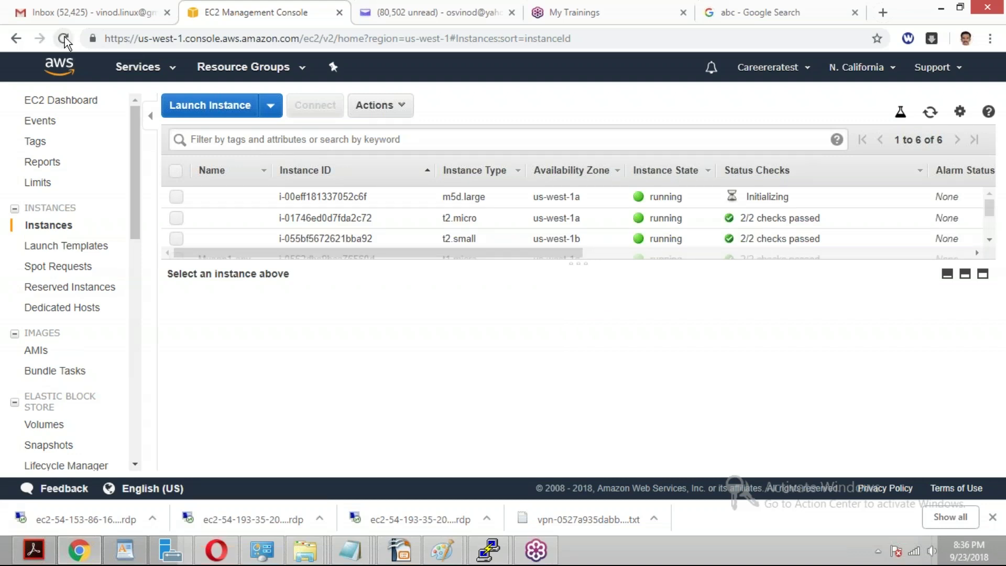
{"action": "left_click", "coordinate": [64, 39]}
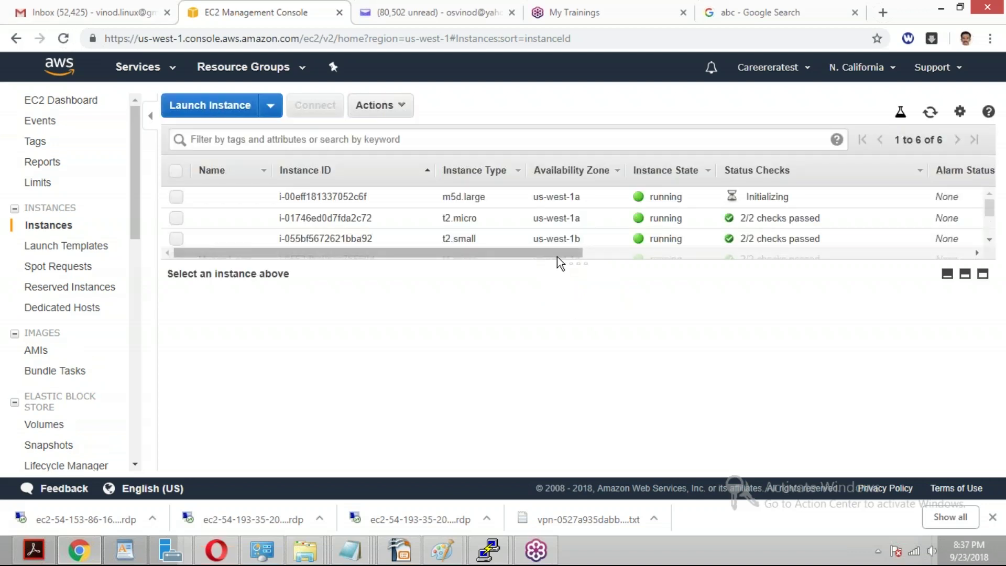
{"action": "left_click", "coordinate": [623, 255]}
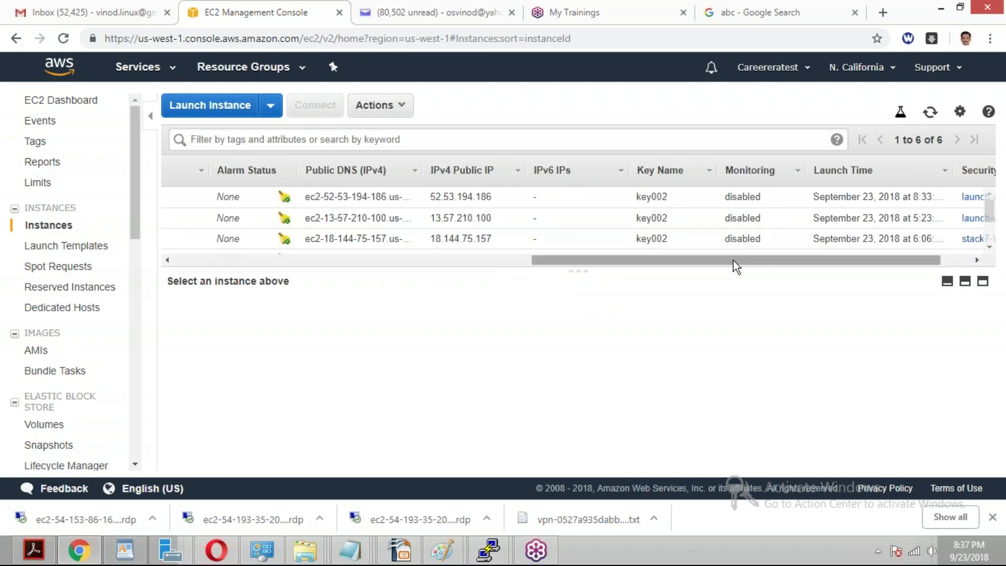
{"action": "left_click_drag", "start_coordinate": [742, 259], "coordinate": [202, 250]}
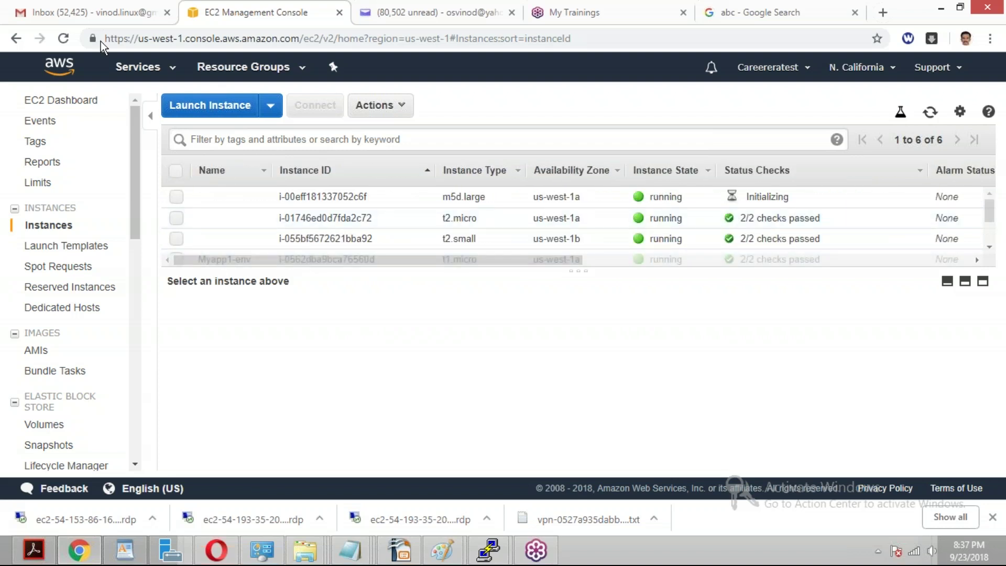
{"action": "left_click", "coordinate": [67, 36]}
{"action": "left_click", "coordinate": [177, 197]}
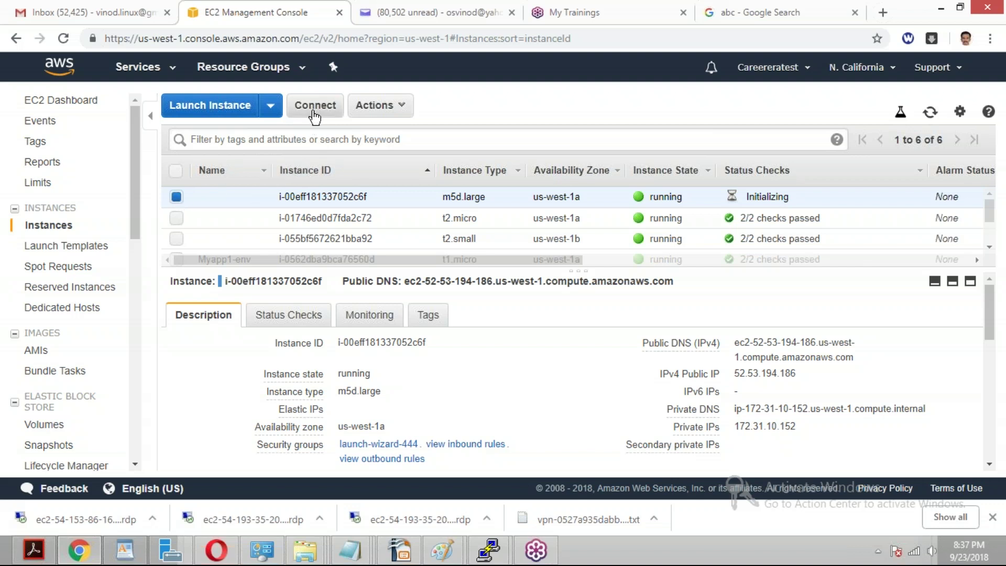
{"action": "left_click", "coordinate": [64, 39]}
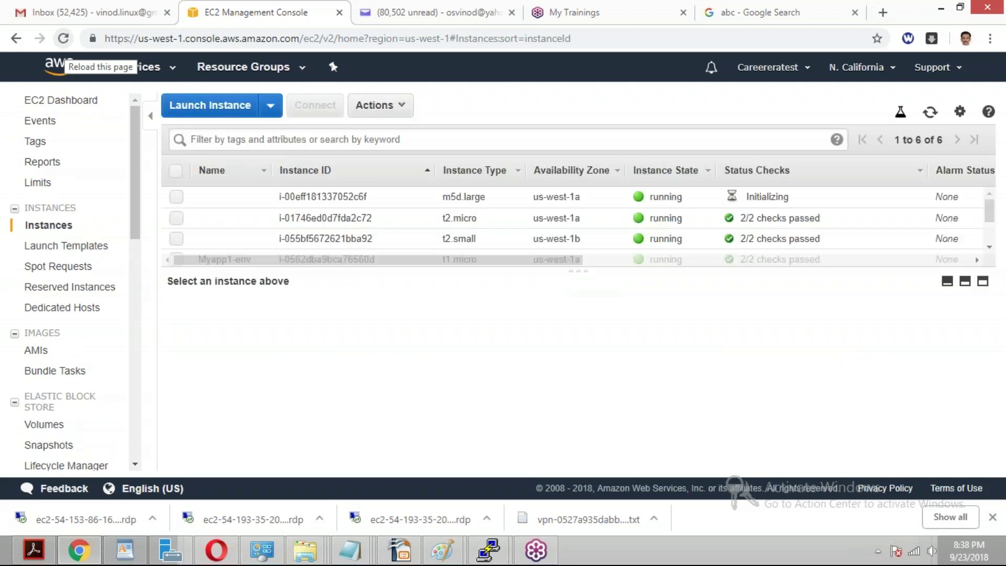
{"action": "left_click", "coordinate": [64, 38]}
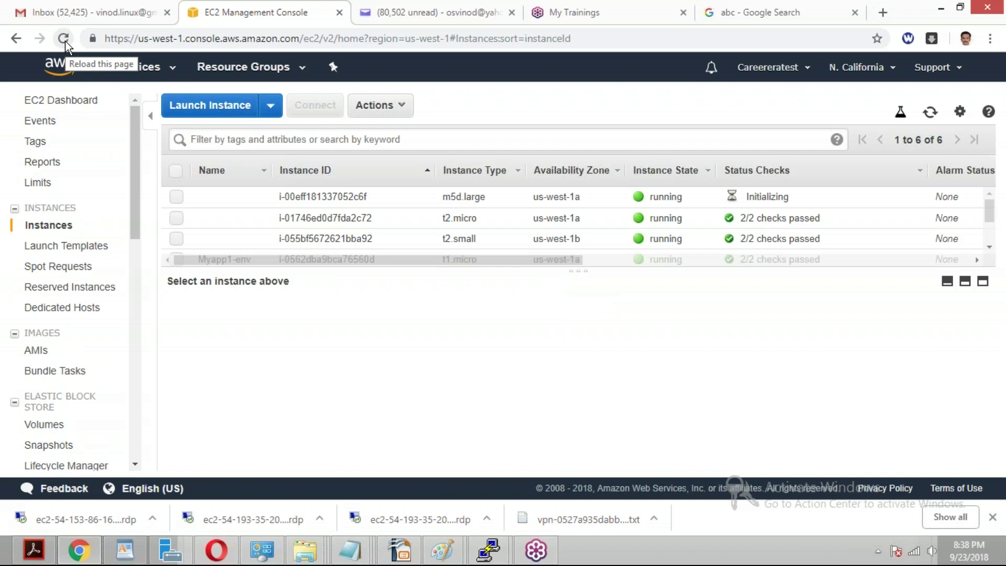
Download the remote desktop file for instance i-00eff181337052c6f and begin retrieving its Windows password.
{"action": "left_click", "coordinate": [176, 197]}
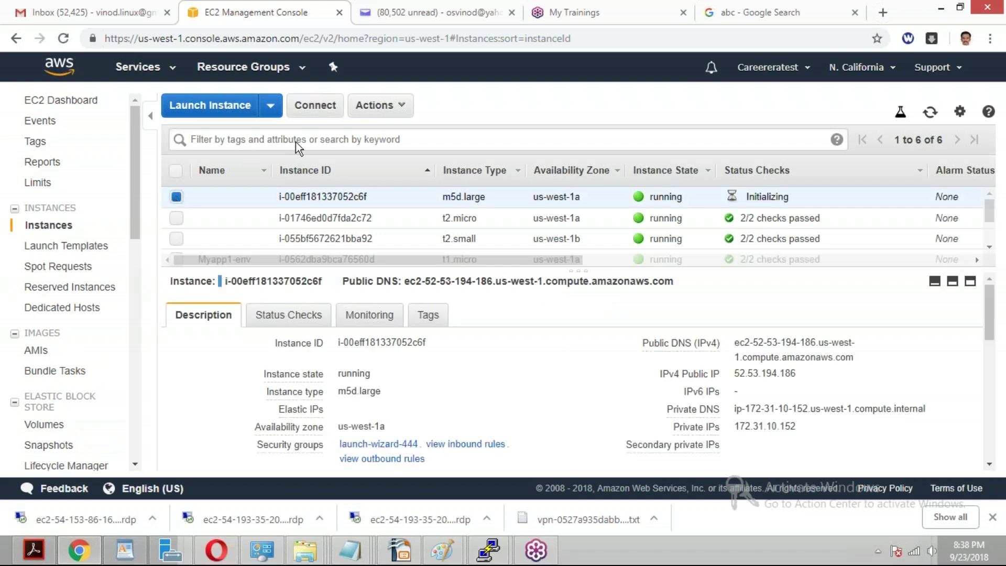
{"action": "left_click", "coordinate": [339, 106]}
{"action": "left_click", "coordinate": [501, 223]}
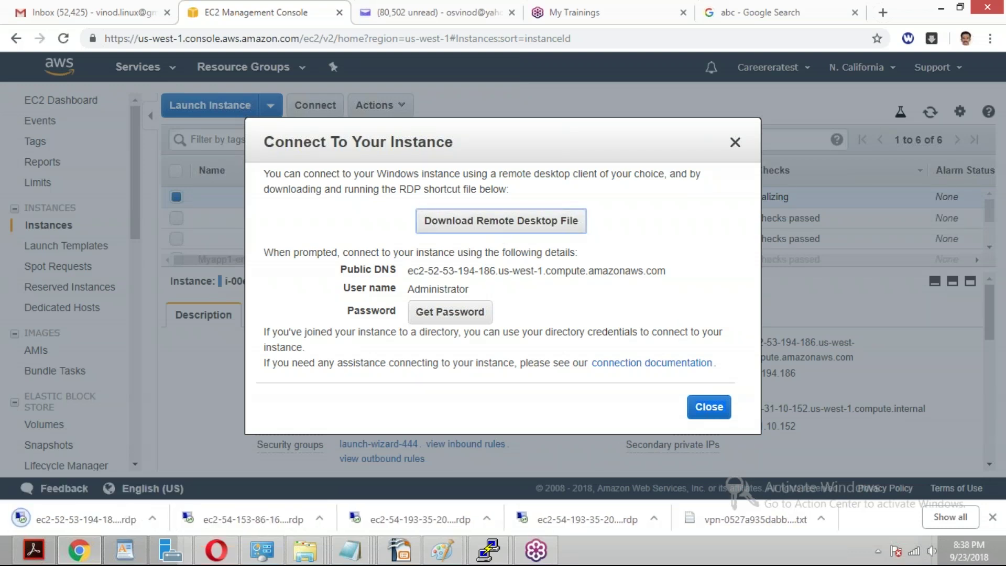
{"action": "left_click", "coordinate": [449, 313]}
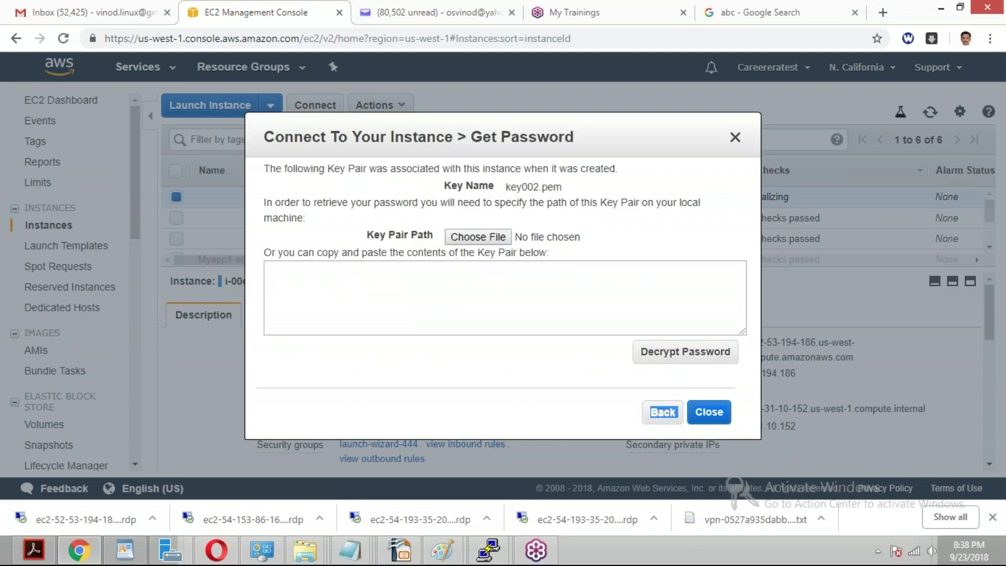
Try to load key002.ppk from Downloads as the key pair file for the password decryption.
{"action": "left_click", "coordinate": [487, 239]}
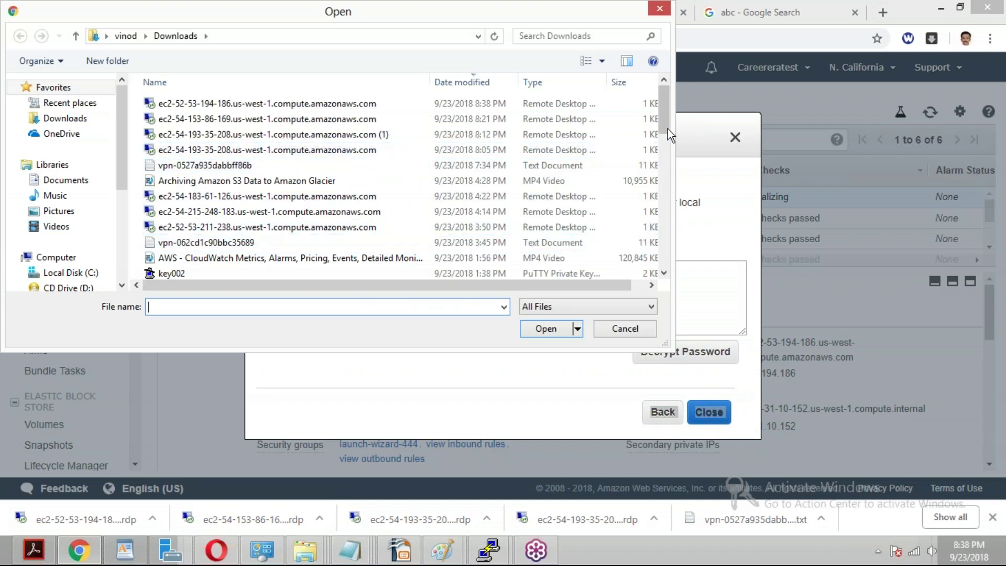
{"action": "left_click_drag", "start_coordinate": [666, 113], "coordinate": [663, 147]}
{"action": "left_click", "coordinate": [325, 174]}
{"action": "left_click", "coordinate": [547, 329]}
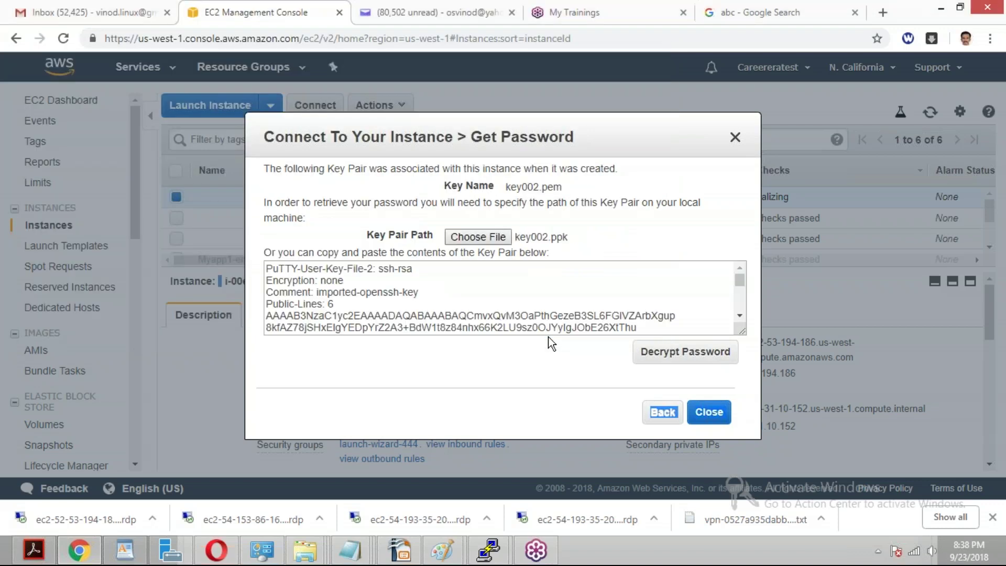
Load key002.pem as the key pair file, decrypt the Windows password and copy it, closing the connection details.
{"action": "left_click", "coordinate": [483, 239]}
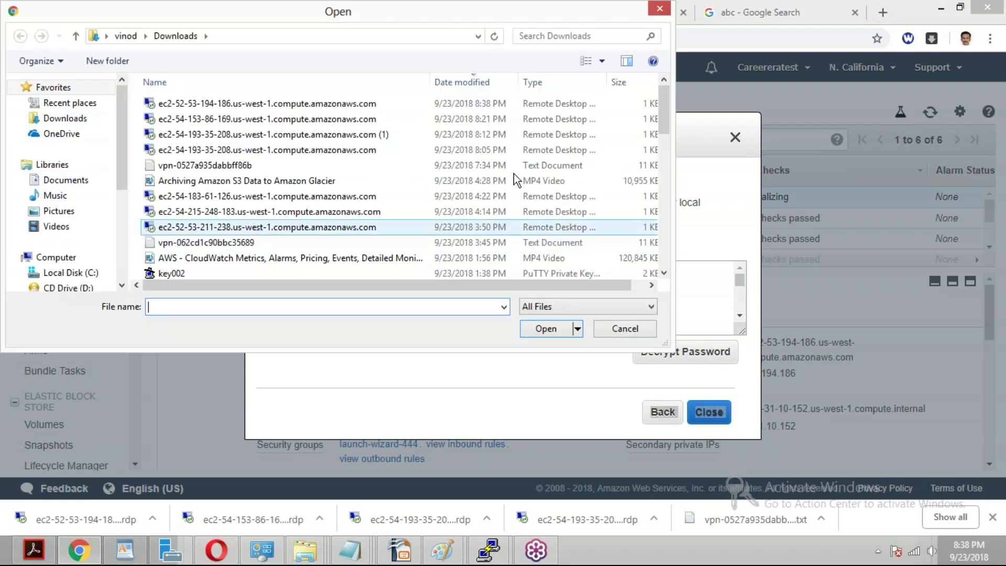
{"action": "left_click", "coordinate": [655, 150]}
{"action": "left_click_drag", "start_coordinate": [665, 135], "coordinate": [656, 169]}
{"action": "left_click", "coordinate": [556, 231]}
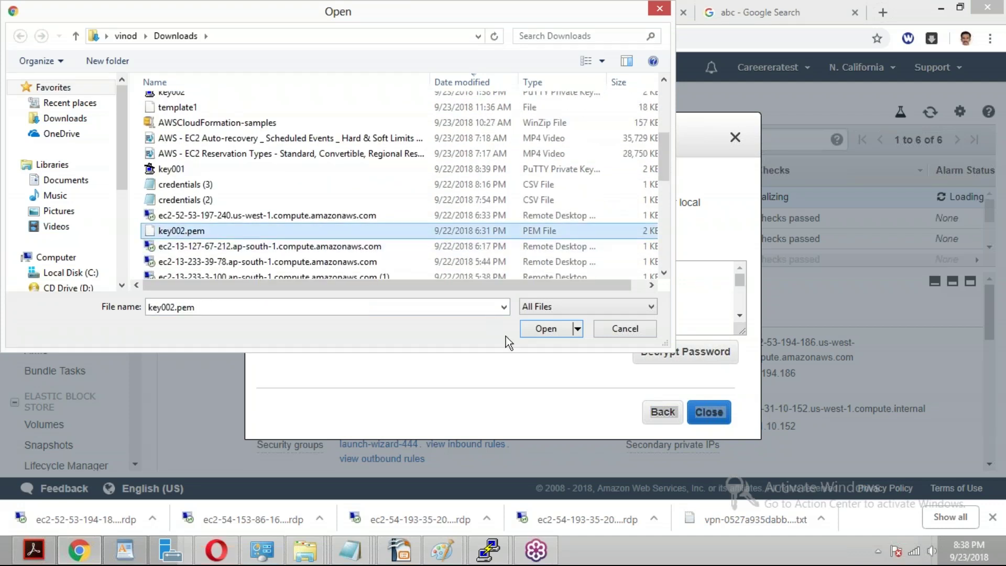
{"action": "left_click", "coordinate": [546, 328]}
{"action": "left_click", "coordinate": [686, 352]}
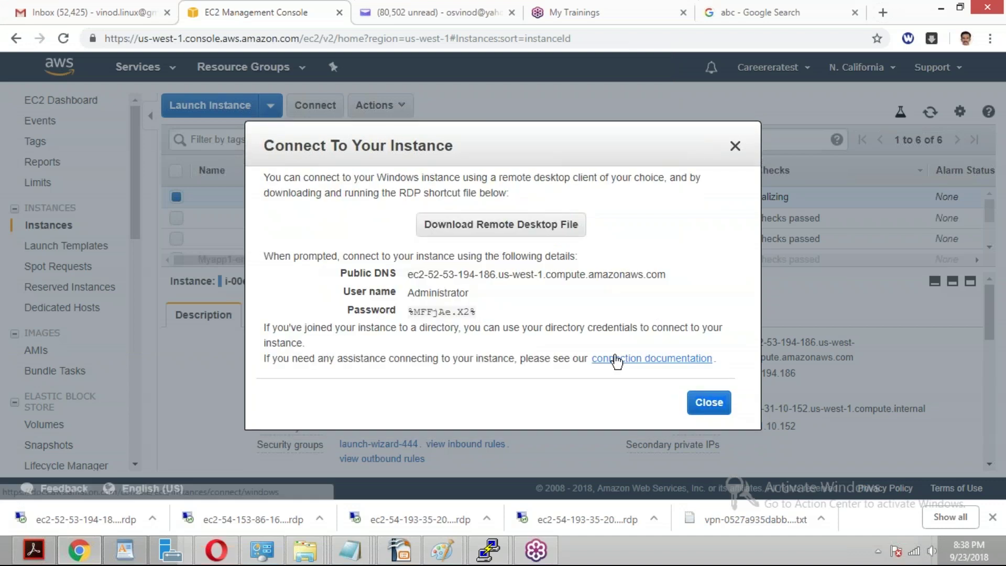
{"action": "left_click", "coordinate": [484, 312]}
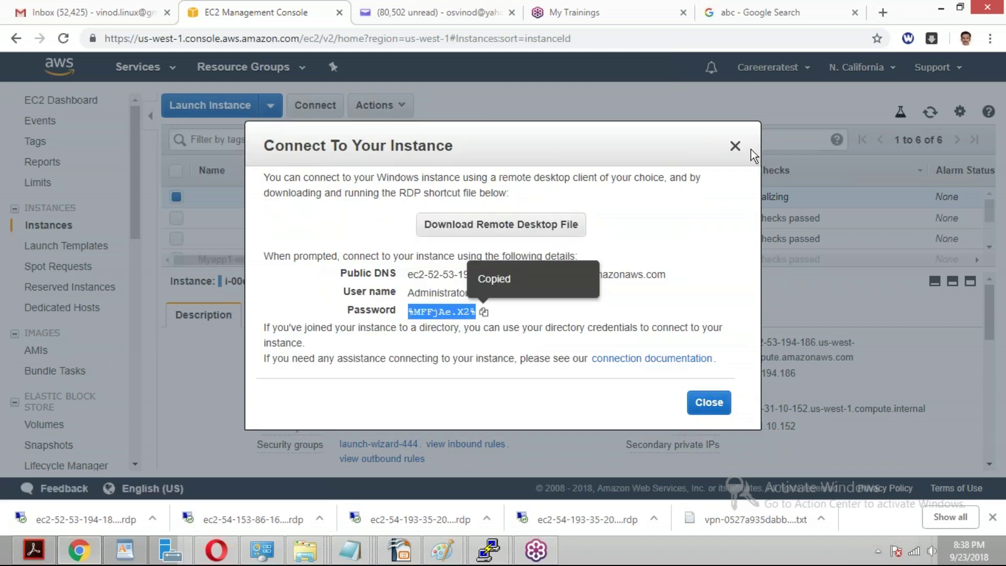
{"action": "left_click", "coordinate": [734, 148]}
Open the downloaded remote desktop file and connect as administrator with the copied Windows password, accepting the unverified certificate.
{"action": "left_click", "coordinate": [109, 515]}
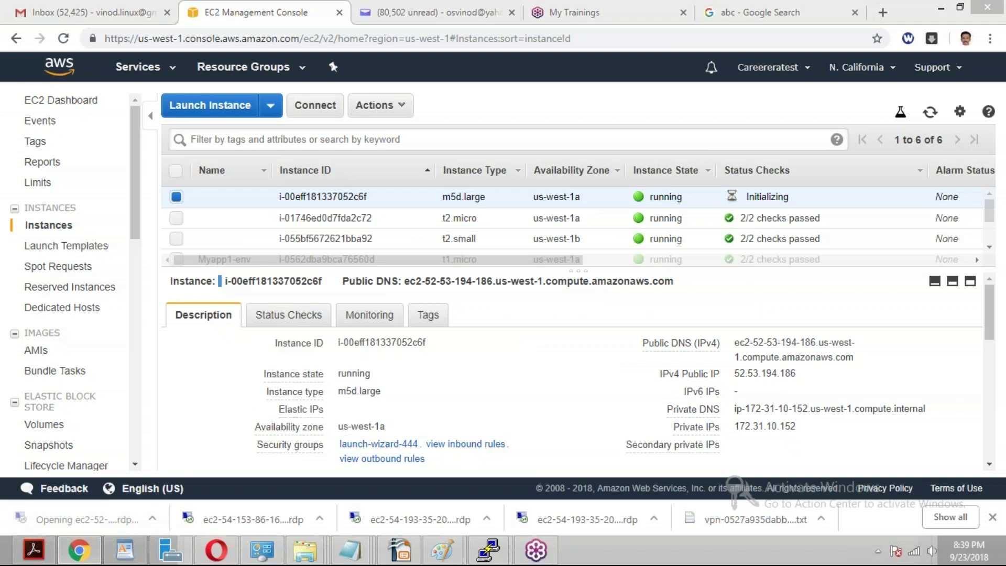
{"action": "left_click", "coordinate": [588, 356]}
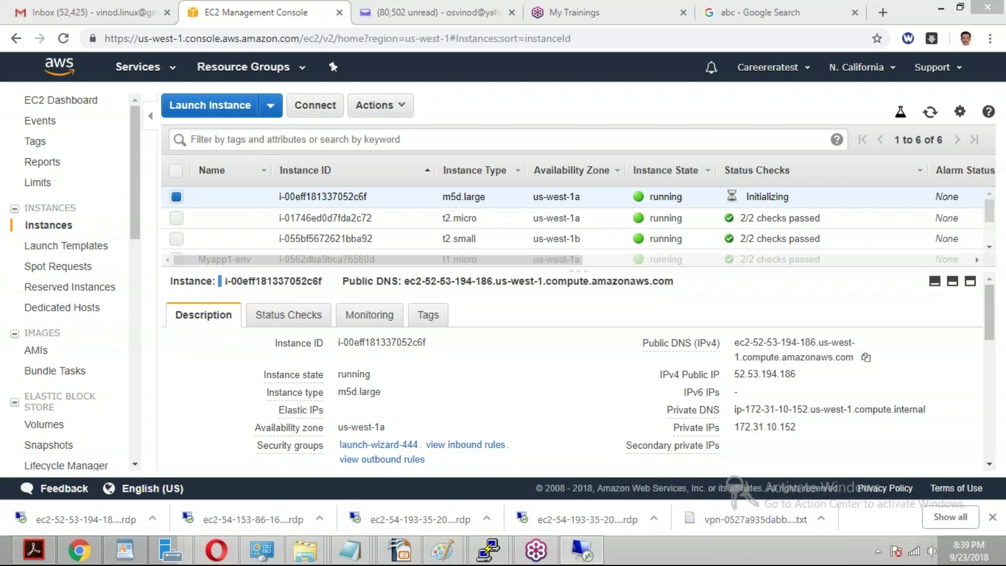
{"action": "left_click", "coordinate": [492, 303]}
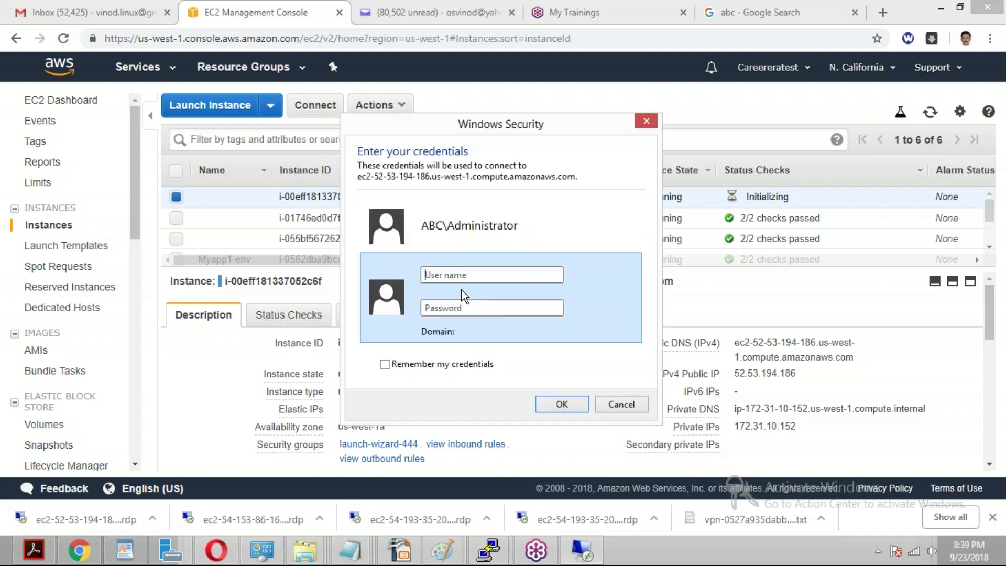
{"action": "type", "text": "a"}
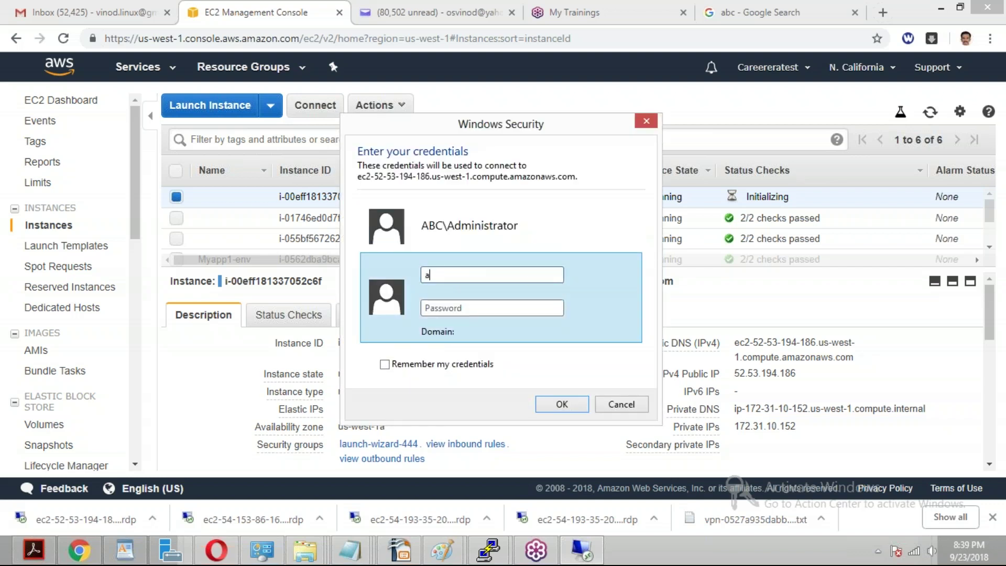
{"action": "type", "text": "dministrator"}
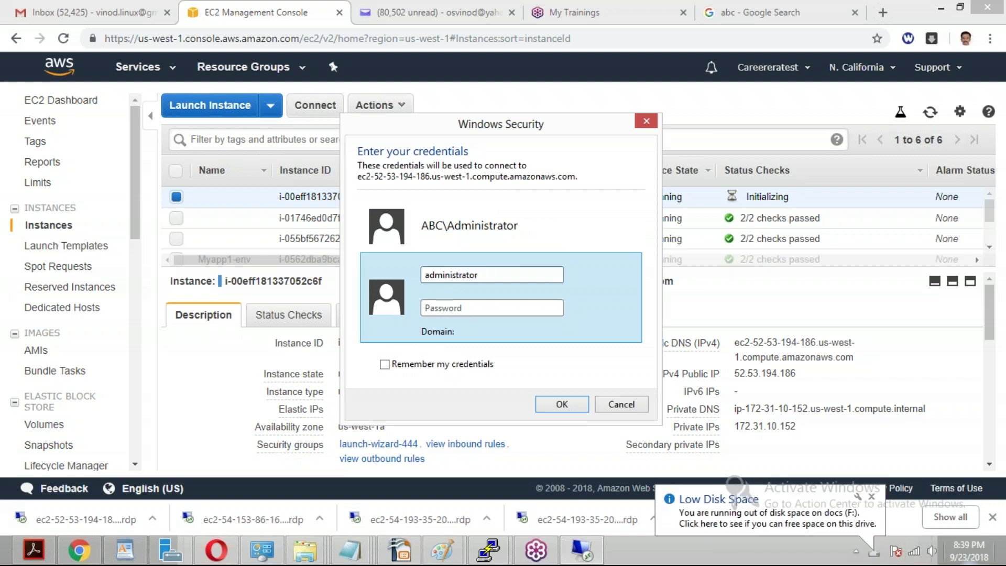
{"action": "left_click", "coordinate": [446, 309]}
{"action": "key", "text": "ctrl+v"}
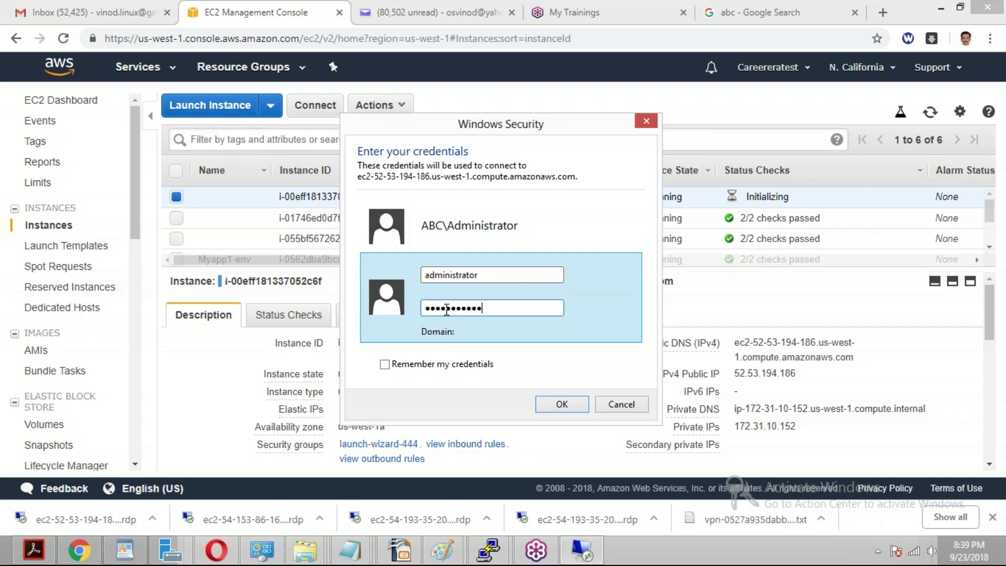
{"action": "left_click", "coordinate": [555, 403]}
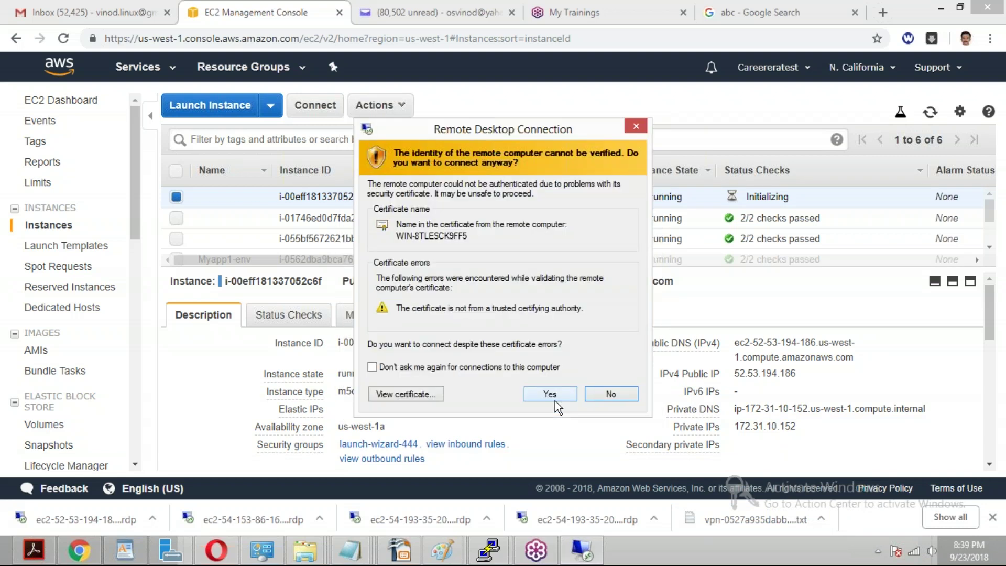
{"action": "left_click", "coordinate": [551, 394]}
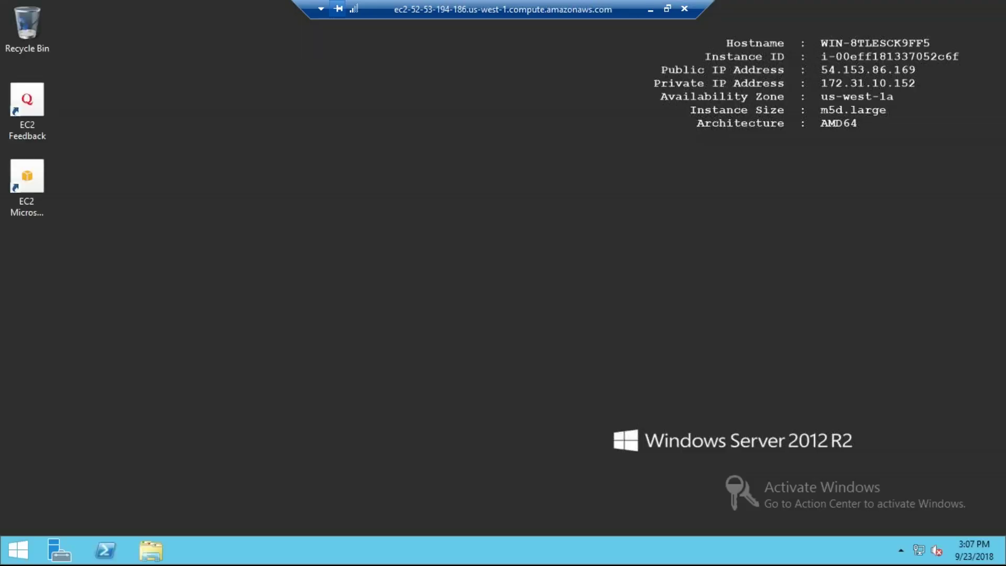
Examine the drives in the remote server's This PC and the contents of Local Disk (C:).
{"action": "left_click", "coordinate": [152, 550]}
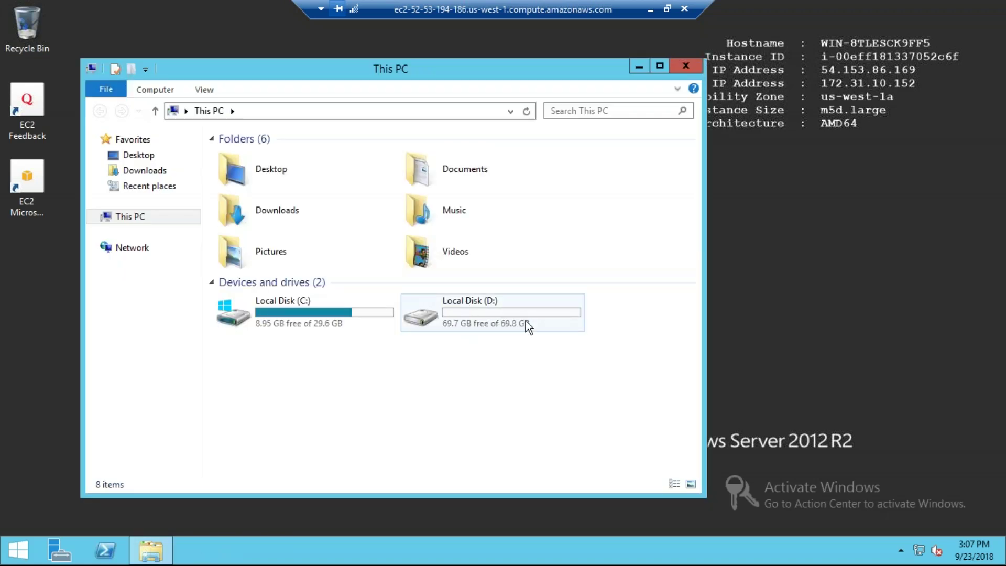
{"action": "left_click", "coordinate": [265, 322]}
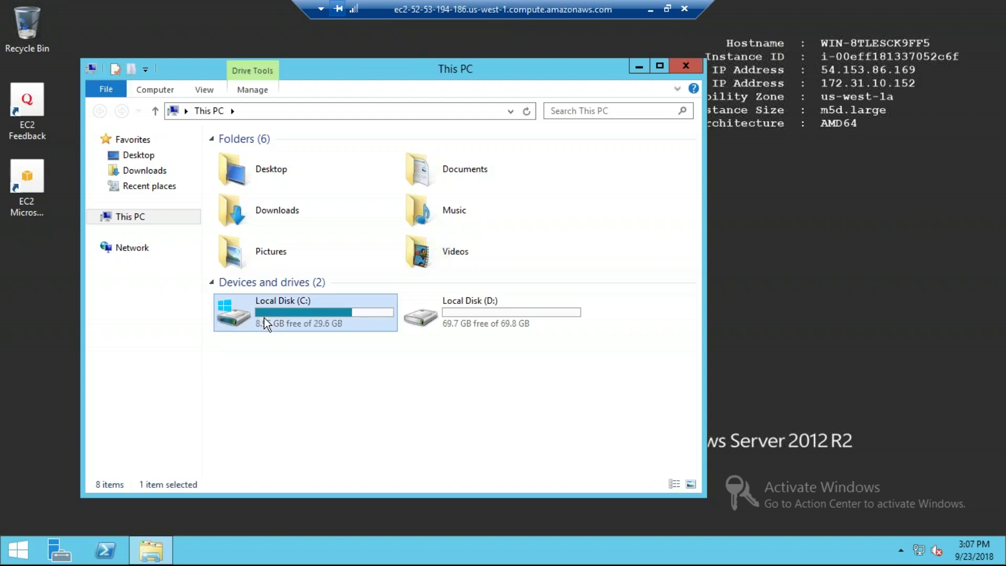
{"action": "double_click", "coordinate": [293, 324]}
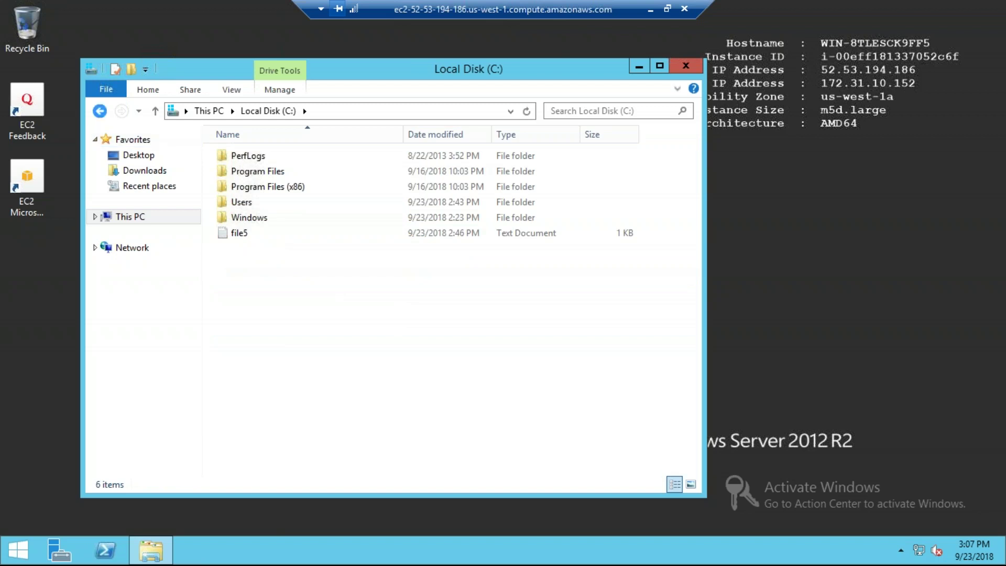
{"action": "left_click", "coordinate": [100, 111]}
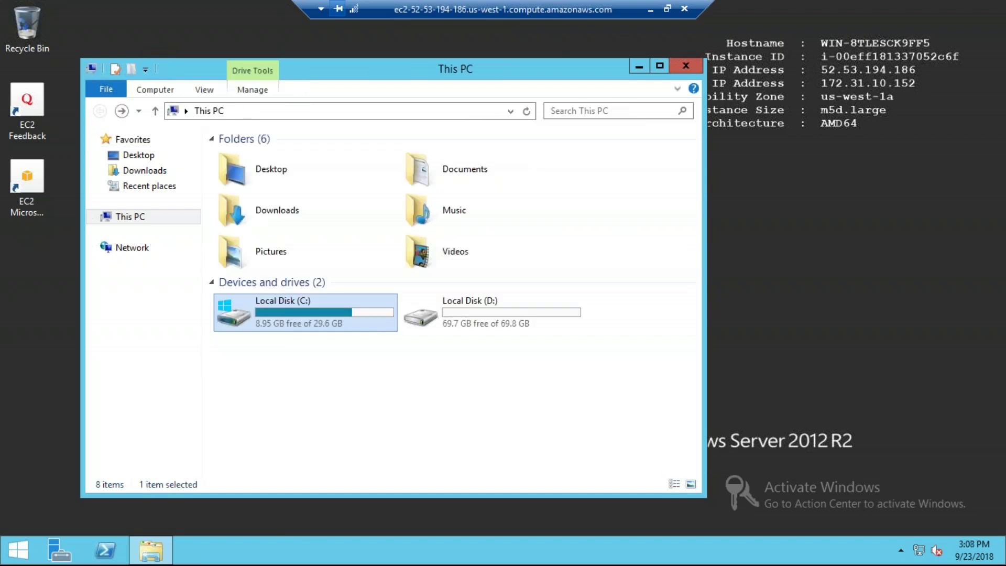
{"action": "left_click", "coordinate": [278, 379]}
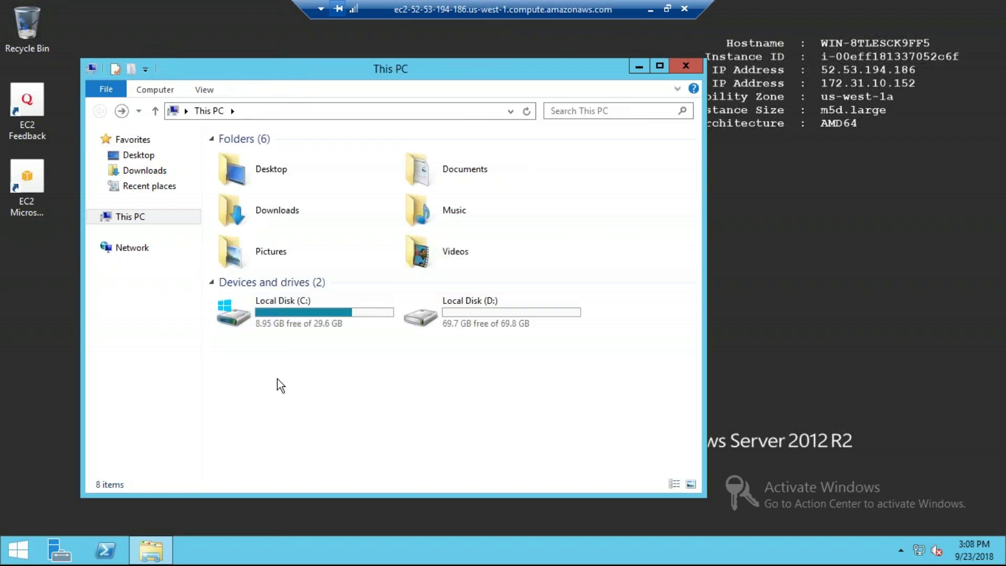
Run diskmgmt.msc on the remote server and bring Disk Management to the front to view Disk 0.
{"action": "key", "text": "super+r"}
{"action": "type", "text": "ds"}
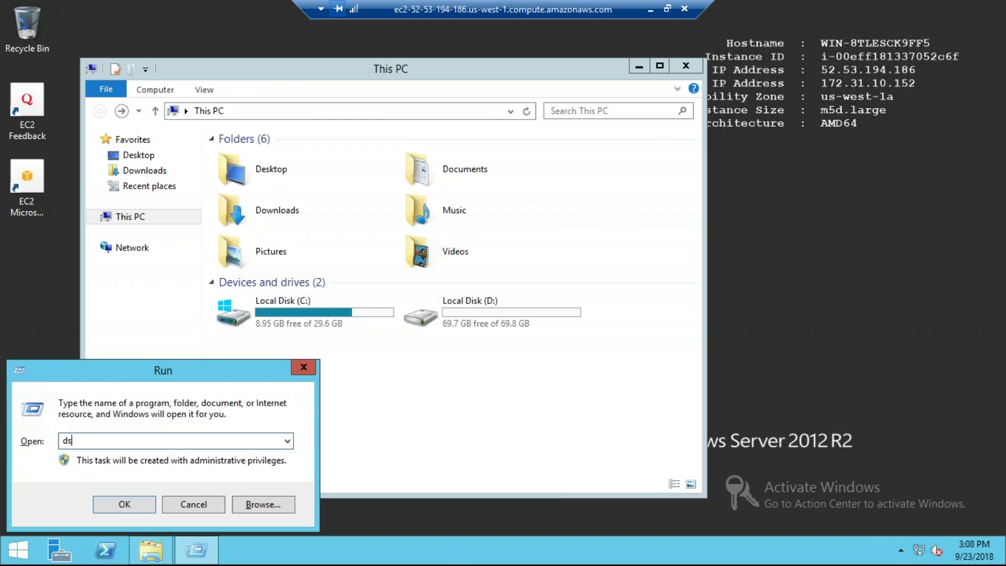
{"action": "key", "text": "BackSpace"}
{"action": "type", "text": "iskmgmt.msc"}
{"action": "key", "text": "Return"}
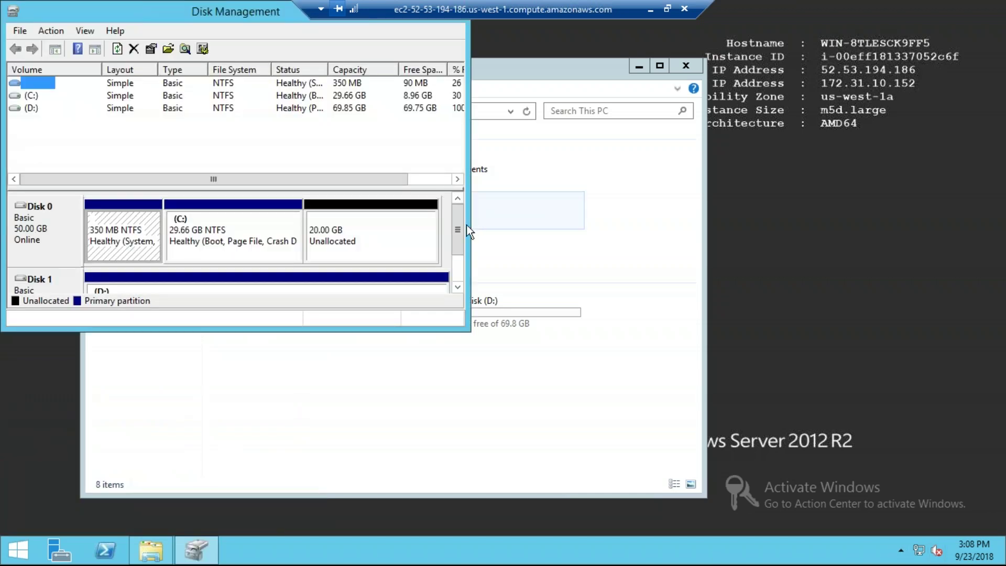
{"action": "left_click", "coordinate": [468, 269]}
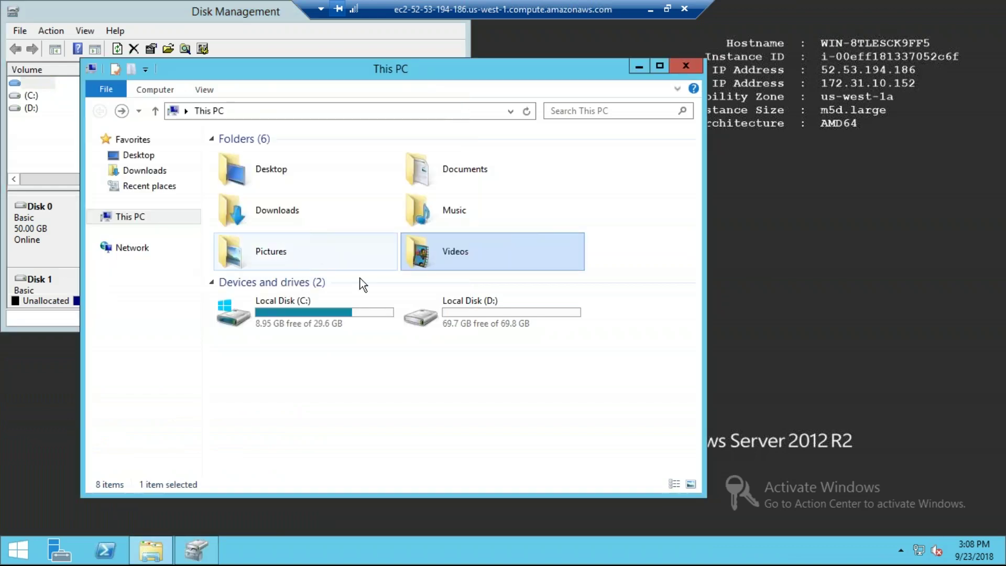
{"action": "left_click", "coordinate": [71, 223]}
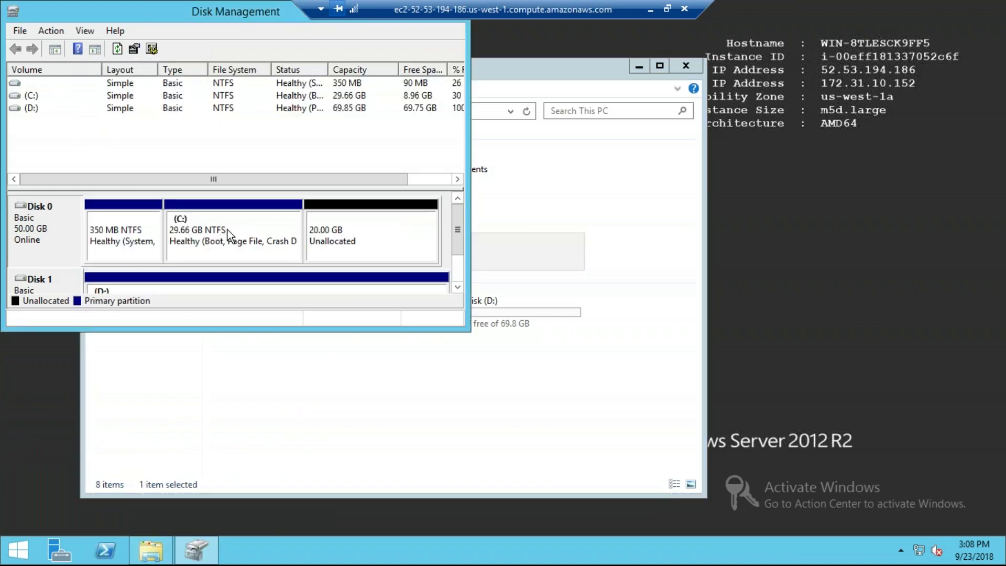
Extend the C: volume on Disk 0 by the full 20479 MB of unallocated space.
{"action": "left_click", "coordinate": [231, 228]}
{"action": "right_click", "coordinate": [233, 227]}
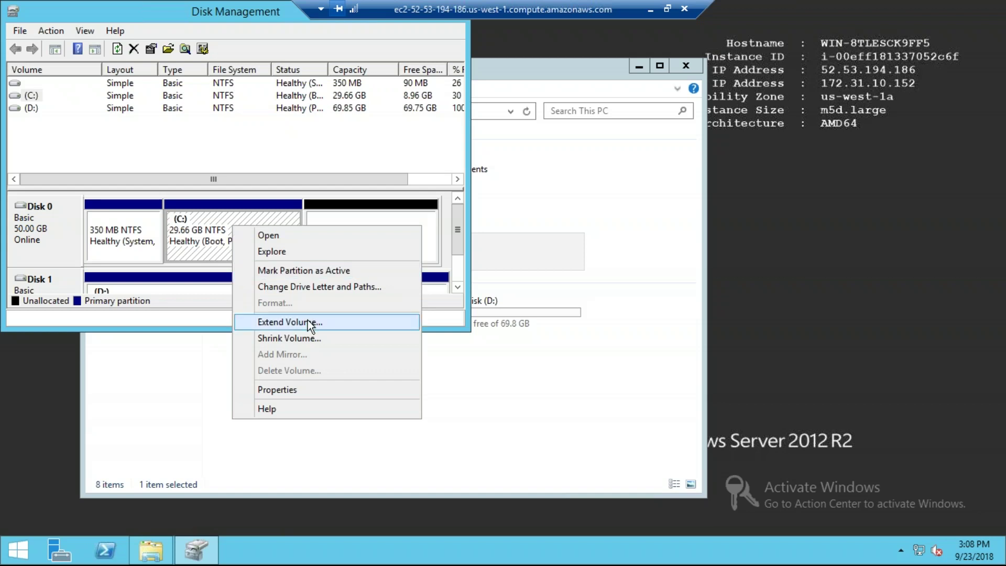
{"action": "left_click", "coordinate": [357, 138]}
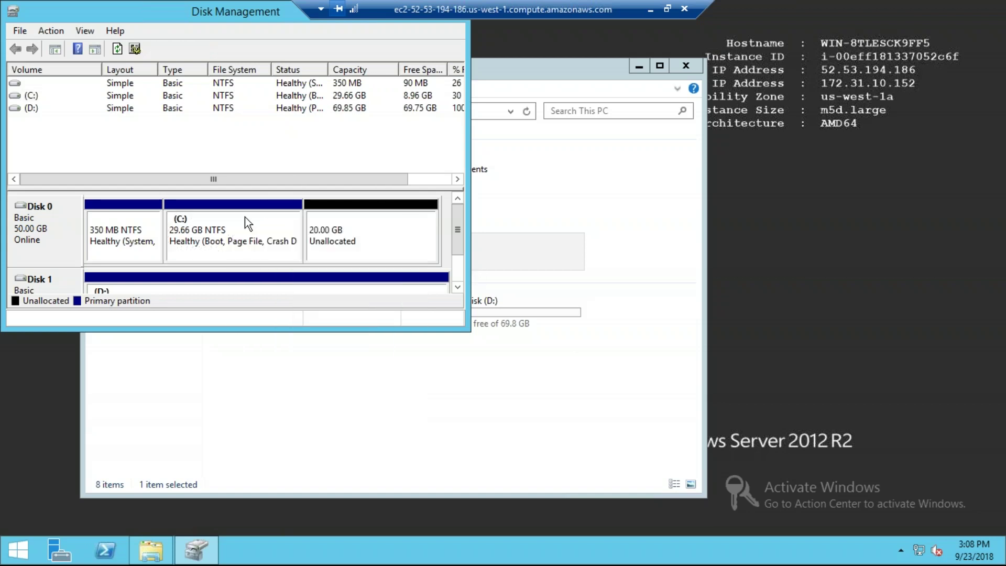
{"action": "right_click", "coordinate": [244, 217]}
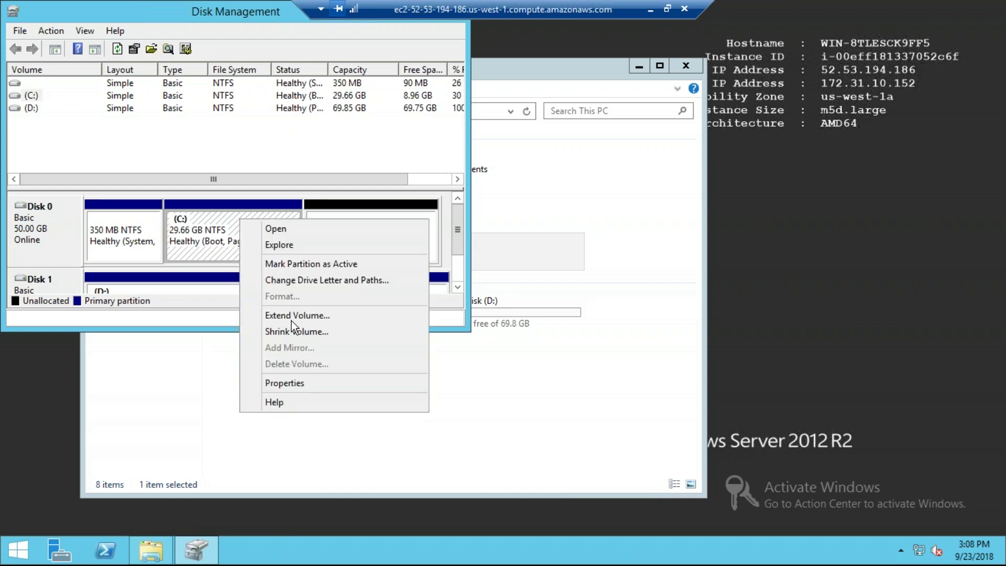
{"action": "left_click", "coordinate": [311, 317]}
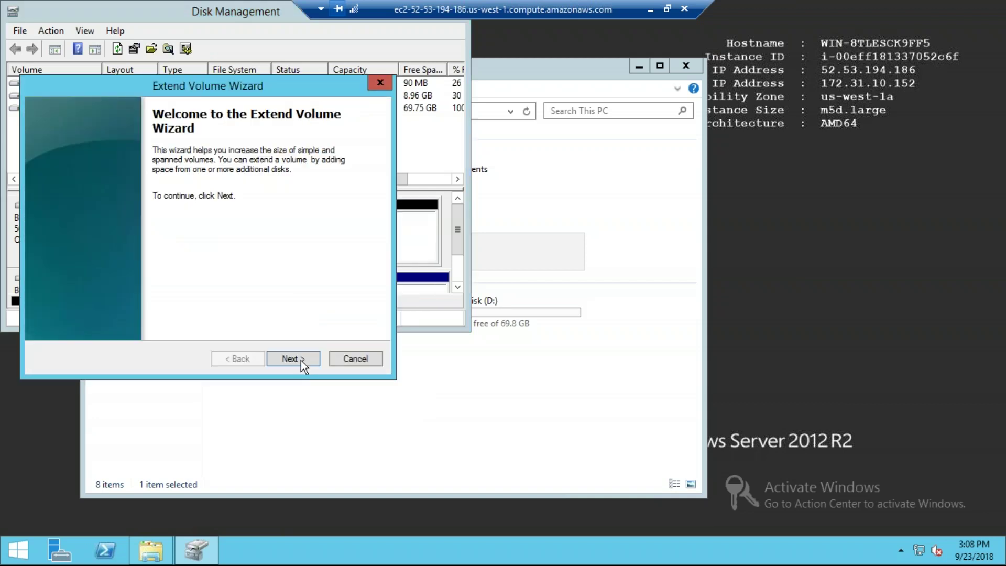
{"action": "left_click", "coordinate": [301, 361]}
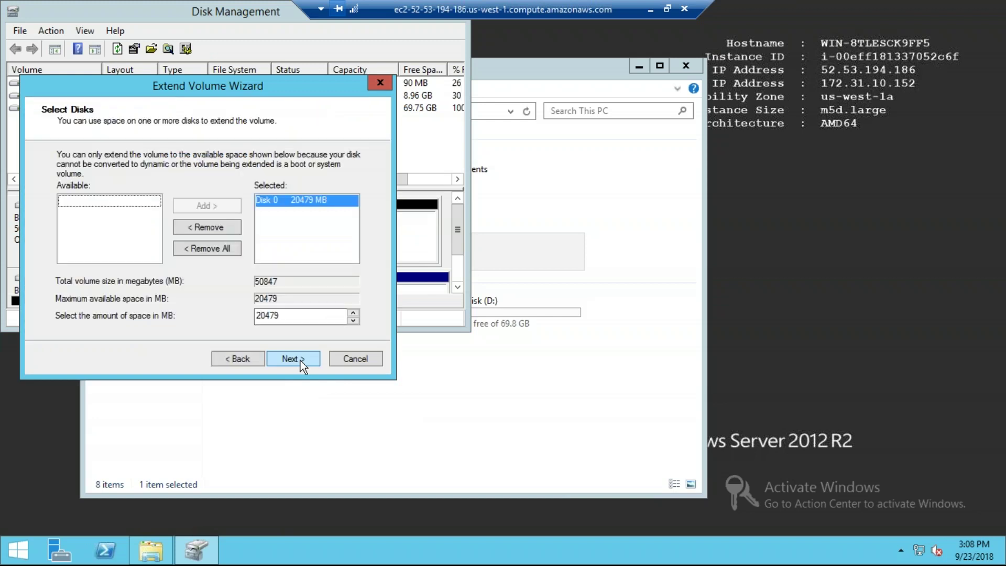
{"action": "left_click", "coordinate": [301, 361]}
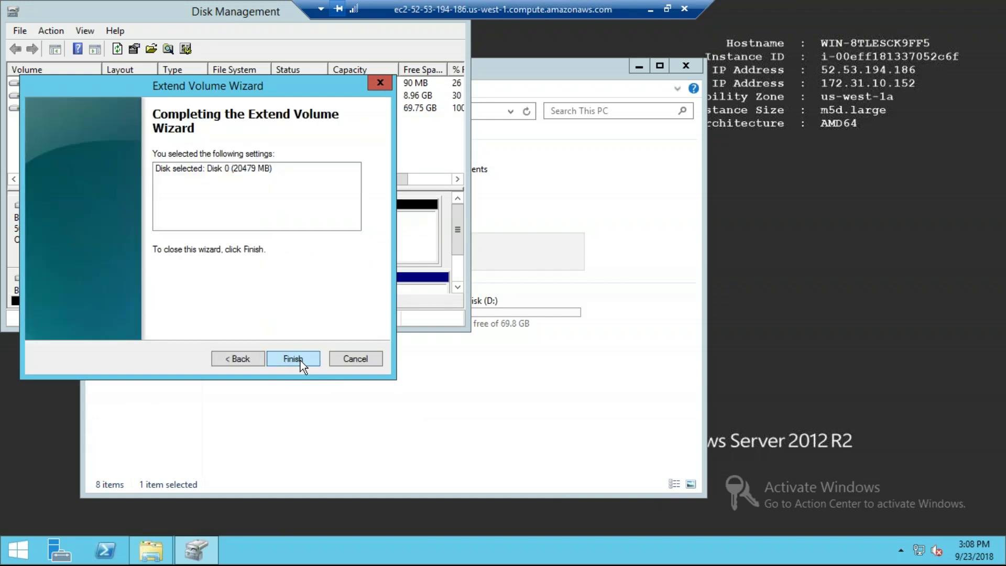
{"action": "left_click", "coordinate": [293, 358]}
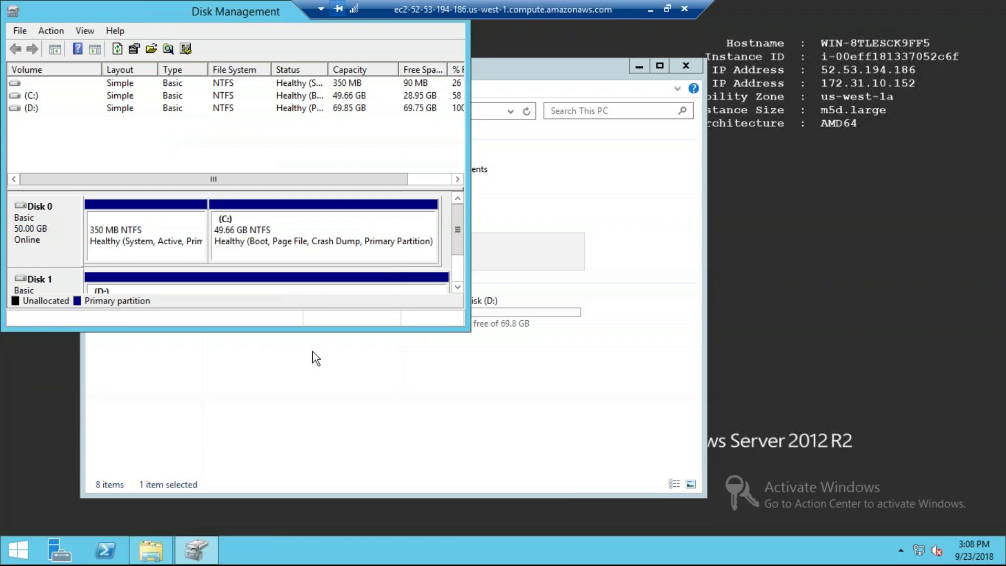
Refresh This PC to check the updated capacity of Local Disk (C:).
{"action": "left_click", "coordinate": [313, 356]}
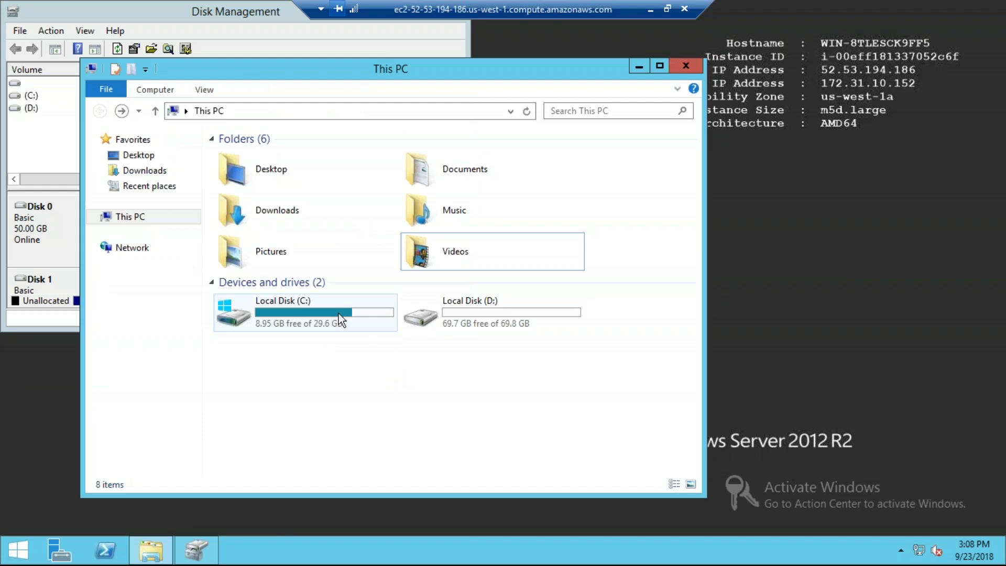
{"action": "right_click", "coordinate": [392, 376]}
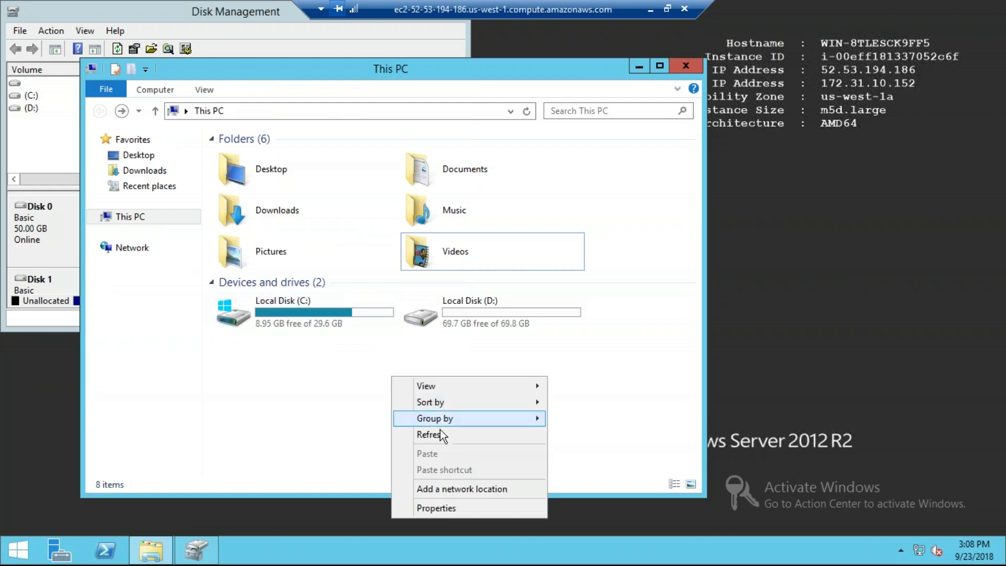
{"action": "left_click", "coordinate": [441, 430]}
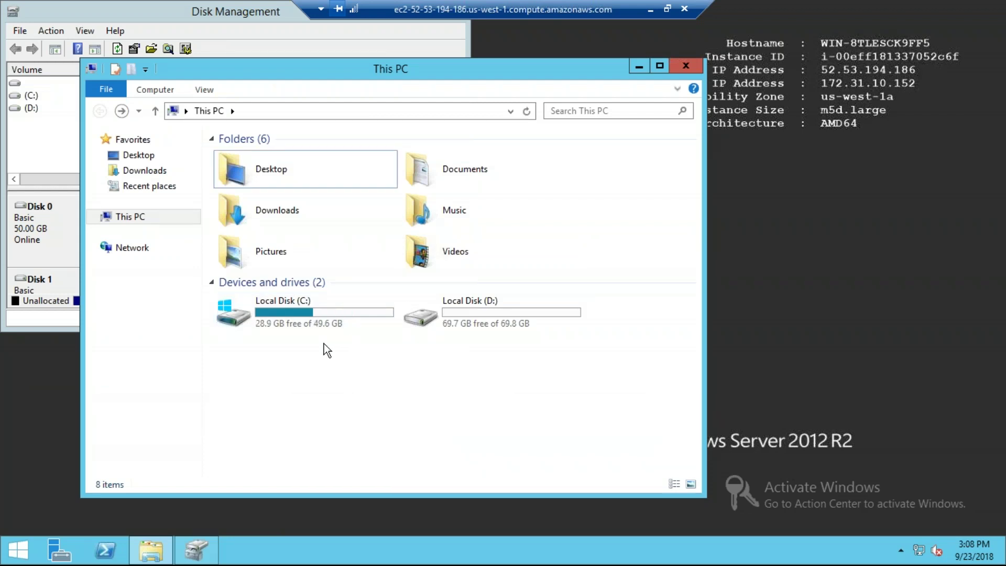
Minimize the remote desktop session and switch to the EC2 Management Console in the browser.
{"action": "left_click", "coordinate": [653, 10]}
{"action": "left_click", "coordinate": [653, 11]}
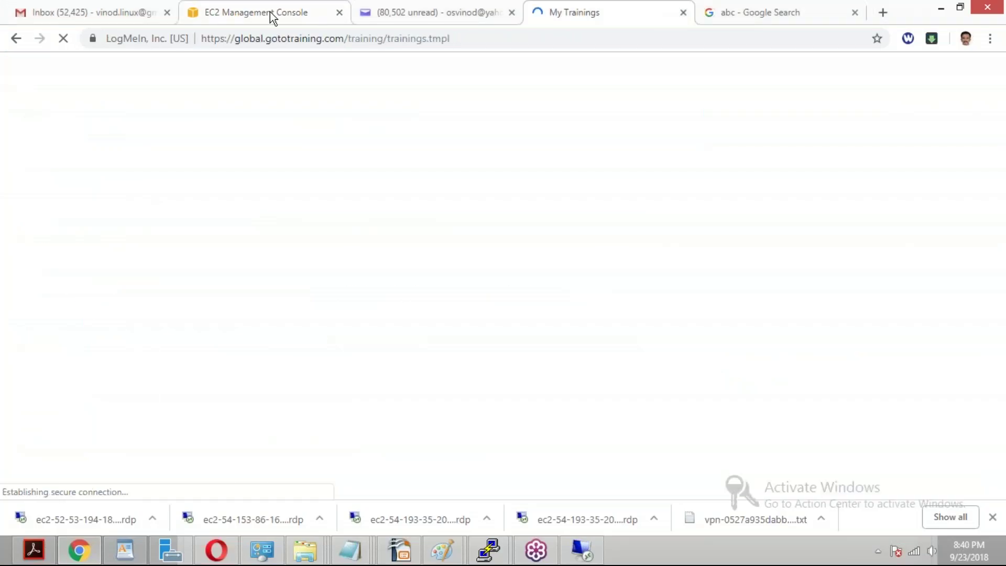
{"action": "left_click", "coordinate": [271, 13]}
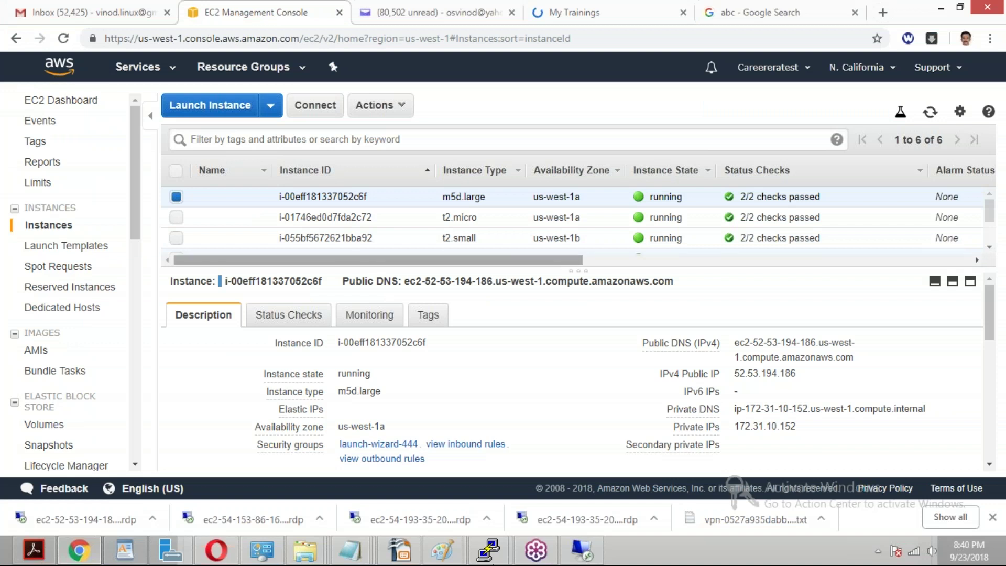
Look up the new and old volume IDs in the untitled Notepad notes and minimize that note.
{"action": "left_click", "coordinate": [363, 550]}
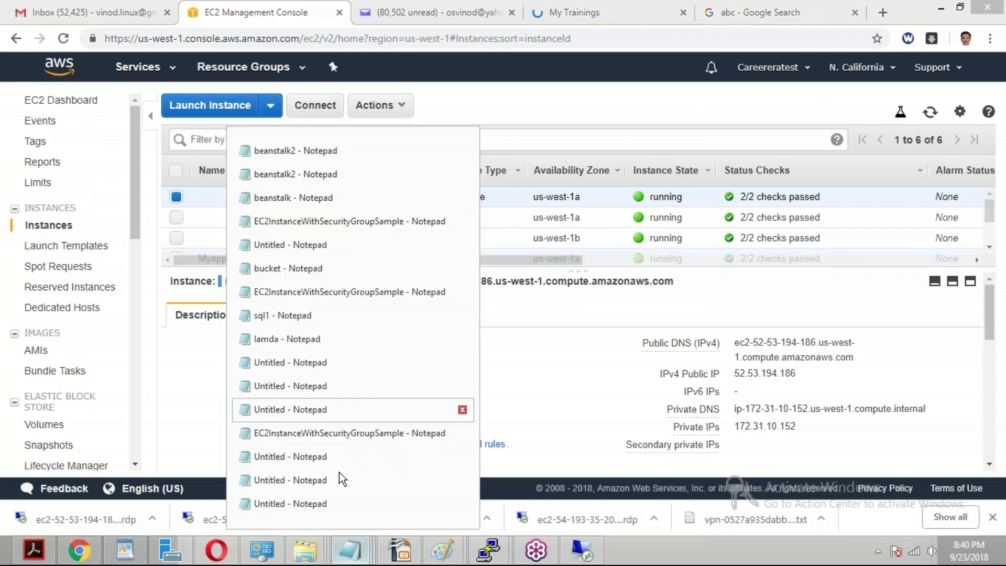
{"action": "left_click", "coordinate": [320, 485]}
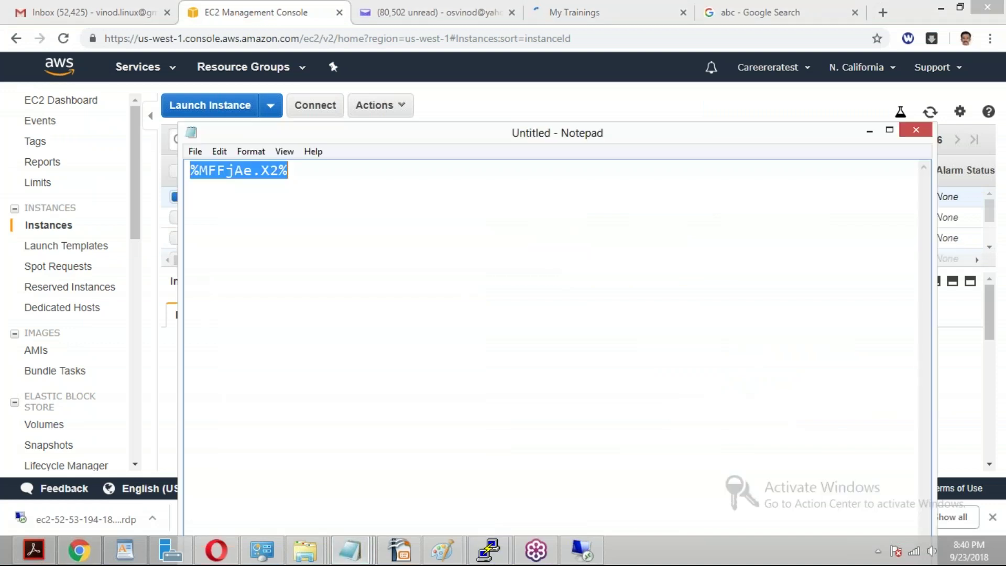
{"action": "left_click", "coordinate": [351, 549]}
{"action": "left_click", "coordinate": [314, 504]}
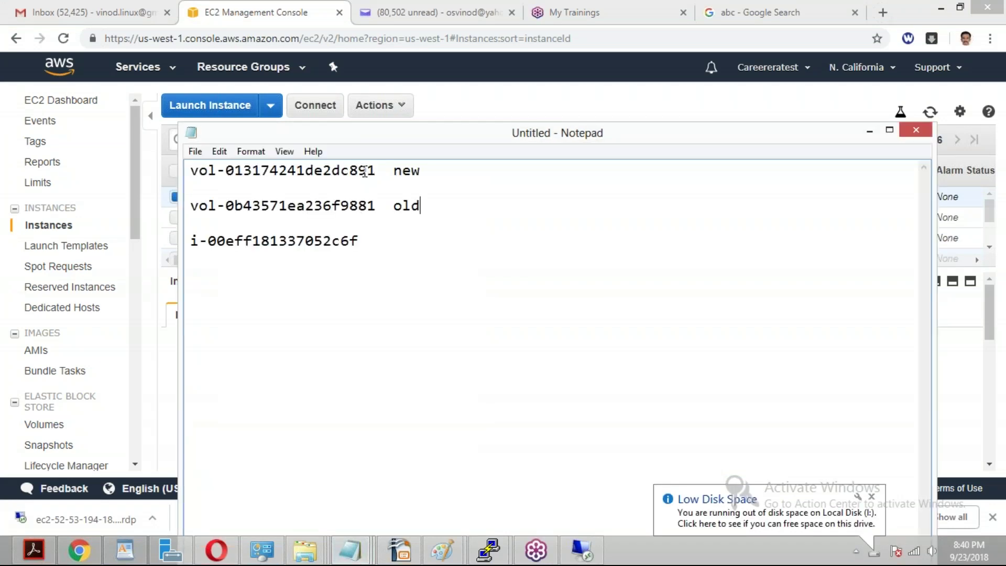
{"action": "left_click", "coordinate": [870, 130]}
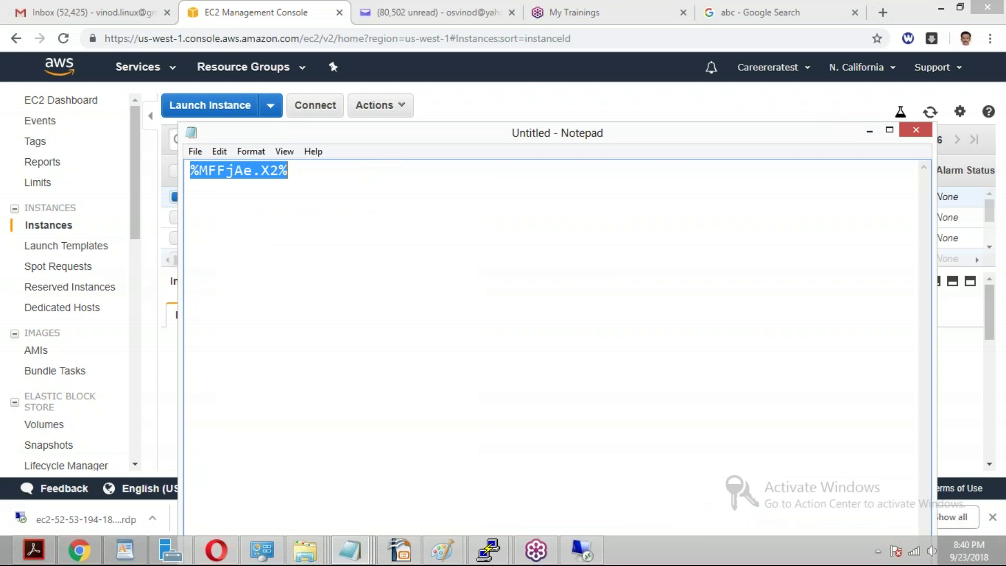
Return to the EC2 console and open the Elastic Block Store volumes list.
{"action": "left_click", "coordinate": [138, 203]}
{"action": "mouse_move", "coordinate": [137, 202]}
{"action": "left_mouse_down"}
{"action": "mouse_move", "coordinate": [137, 290]}
{"action": "mouse_move", "coordinate": [135, 213]}
{"action": "left_mouse_up"}
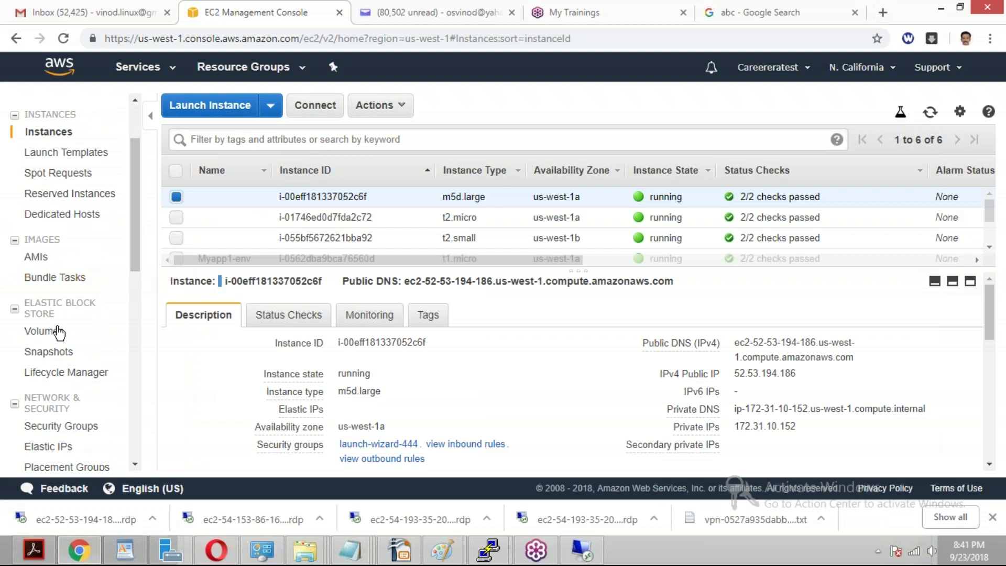
{"action": "left_click", "coordinate": [58, 331]}
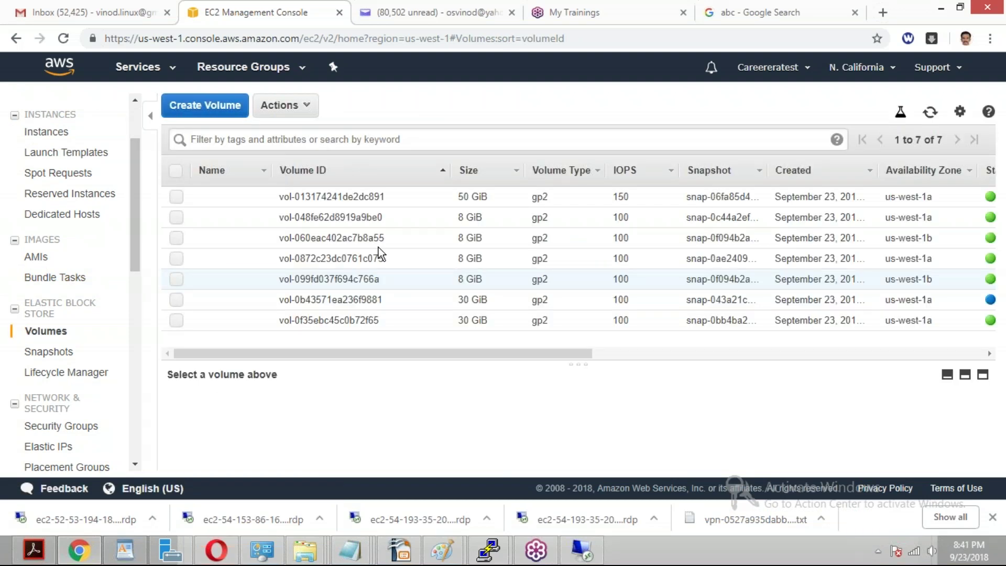
Open the modification settings of the 50 GiB gp2 volume and set its size to 70 GiB.
{"action": "left_click", "coordinate": [178, 196]}
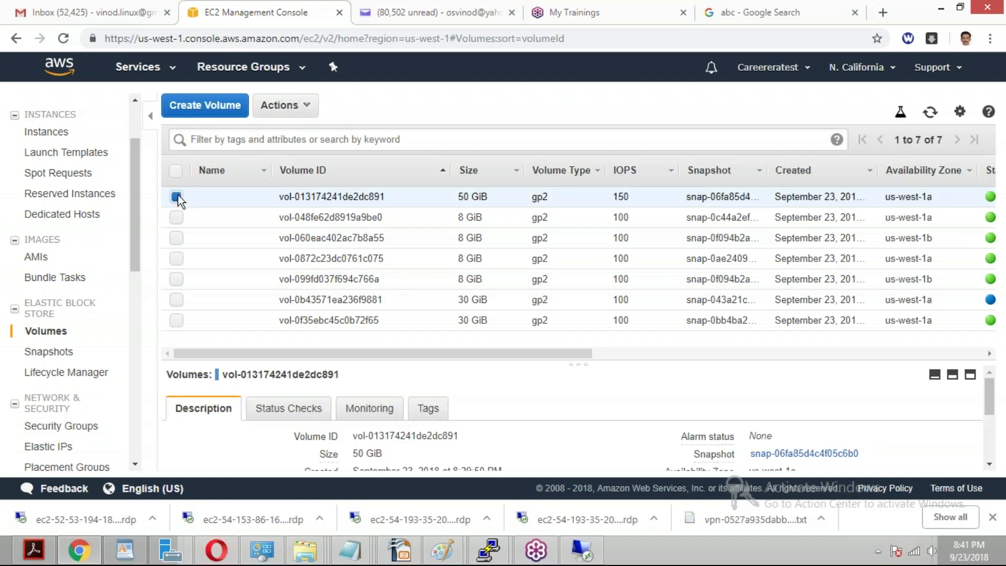
{"action": "left_click", "coordinate": [308, 105]}
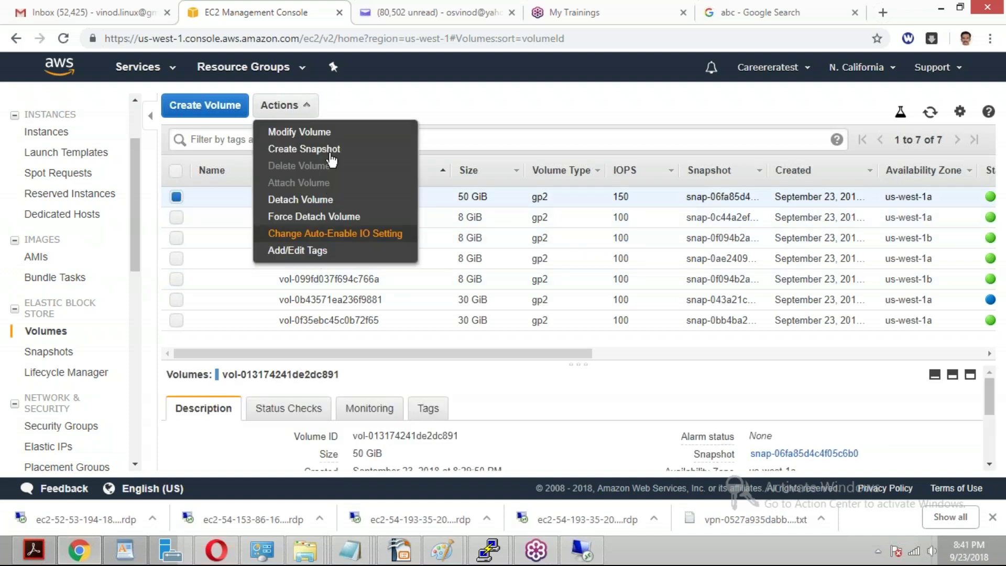
{"action": "left_click", "coordinate": [332, 138]}
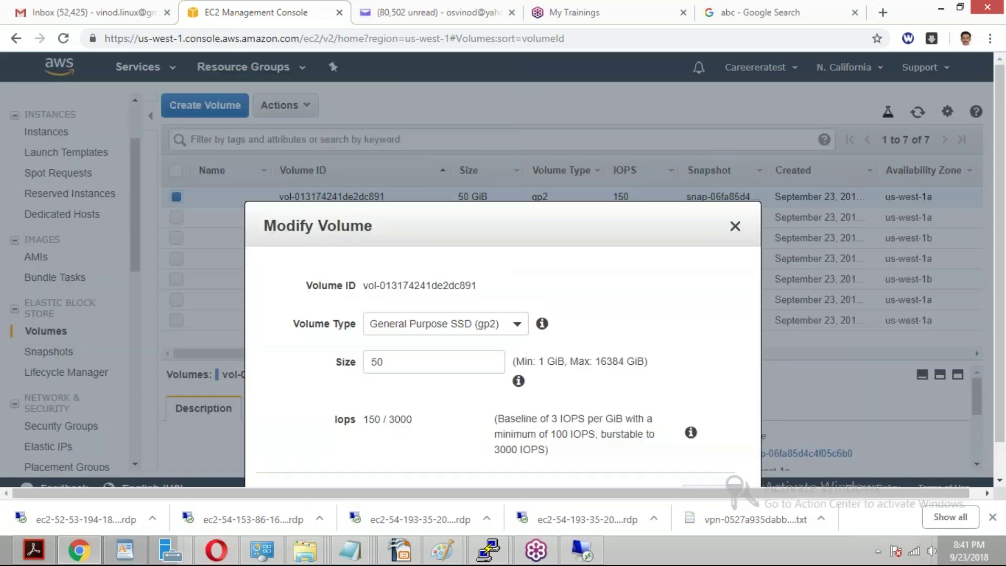
{"action": "double_click", "coordinate": [402, 363]}
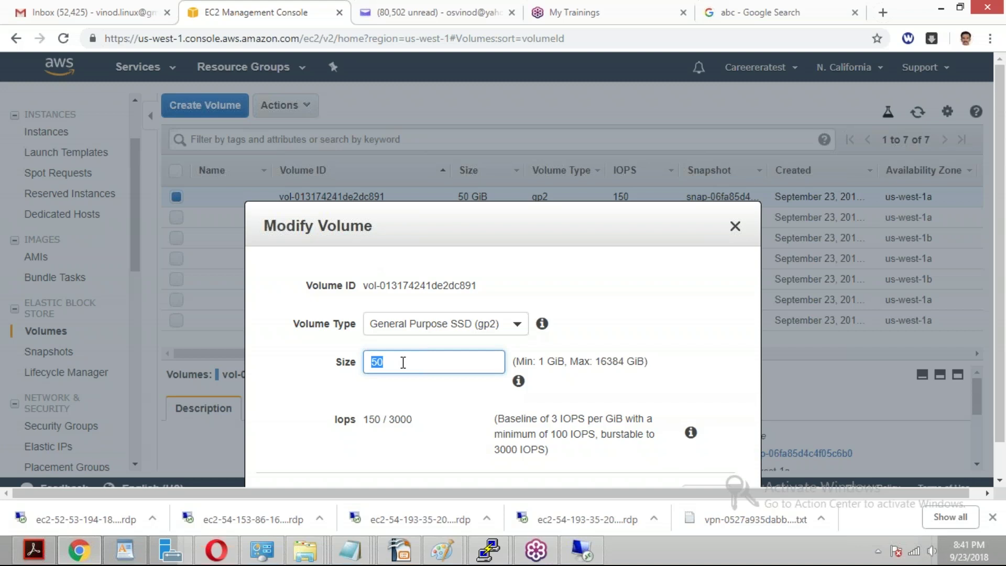
{"action": "type", "text": "70"}
{"action": "left_click_drag", "start_coordinate": [540, 220], "coordinate": [619, 208]}
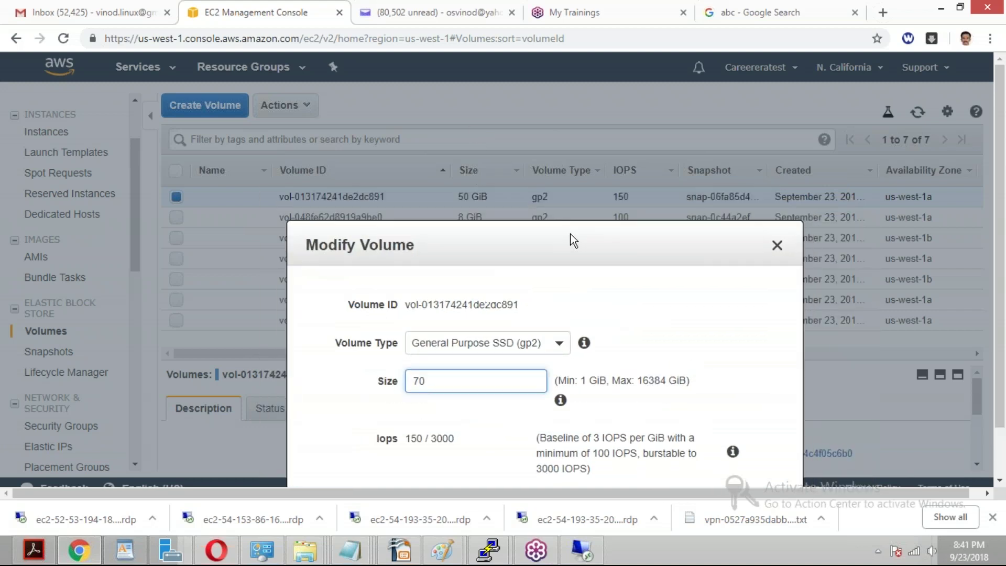
{"action": "left_click_drag", "start_coordinate": [998, 258], "coordinate": [997, 301]}
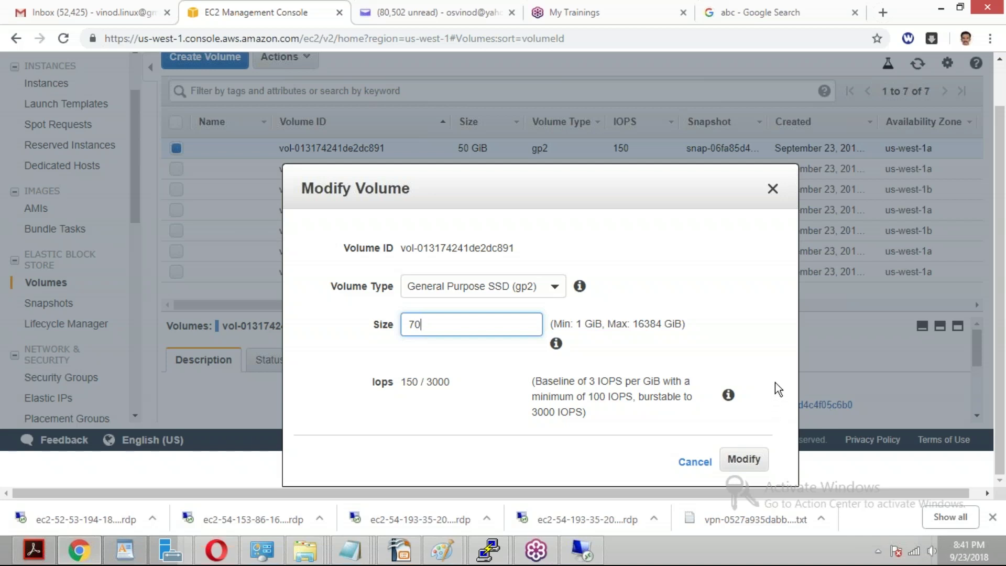
{"action": "left_click", "coordinate": [826, 387]}
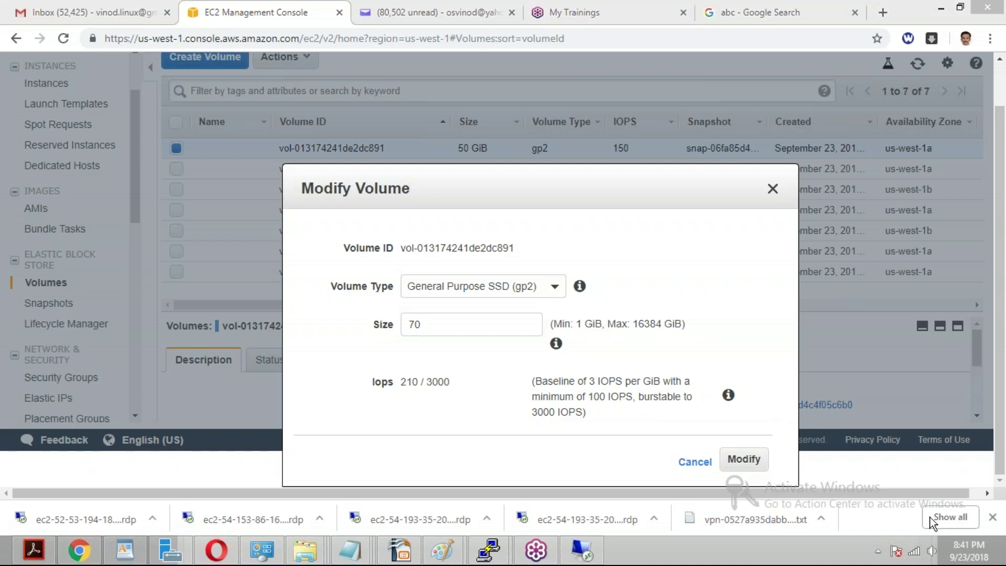
Submit and confirm the volume modification, dismiss the dialog and reload the volumes list.
{"action": "left_click", "coordinate": [744, 460]}
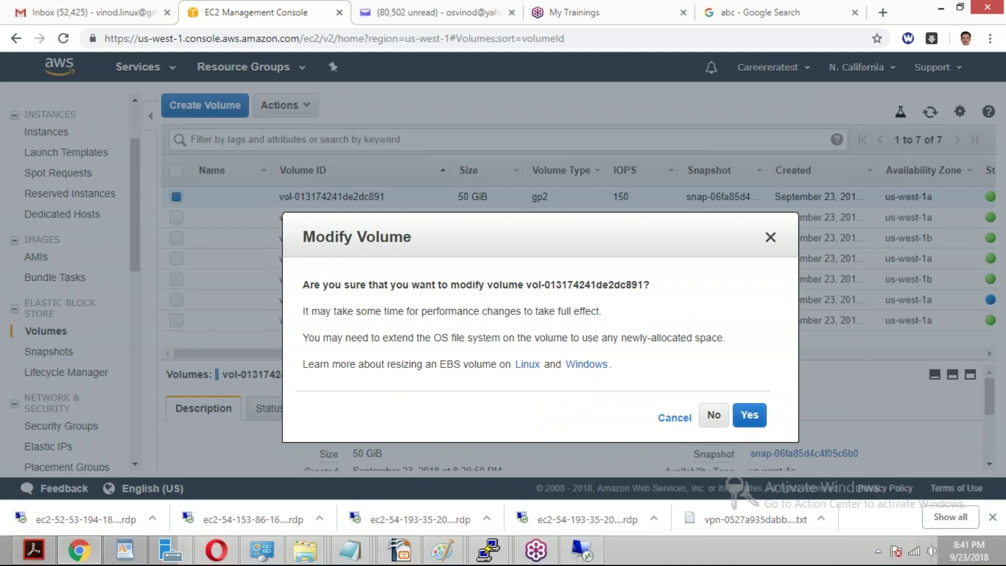
{"action": "left_click", "coordinate": [747, 415]}
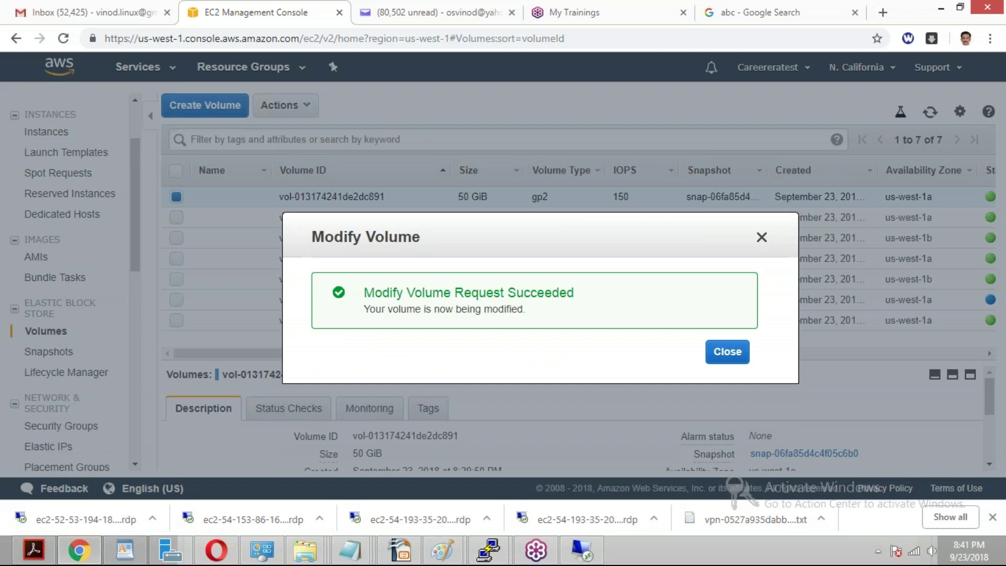
{"action": "left_click", "coordinate": [734, 354]}
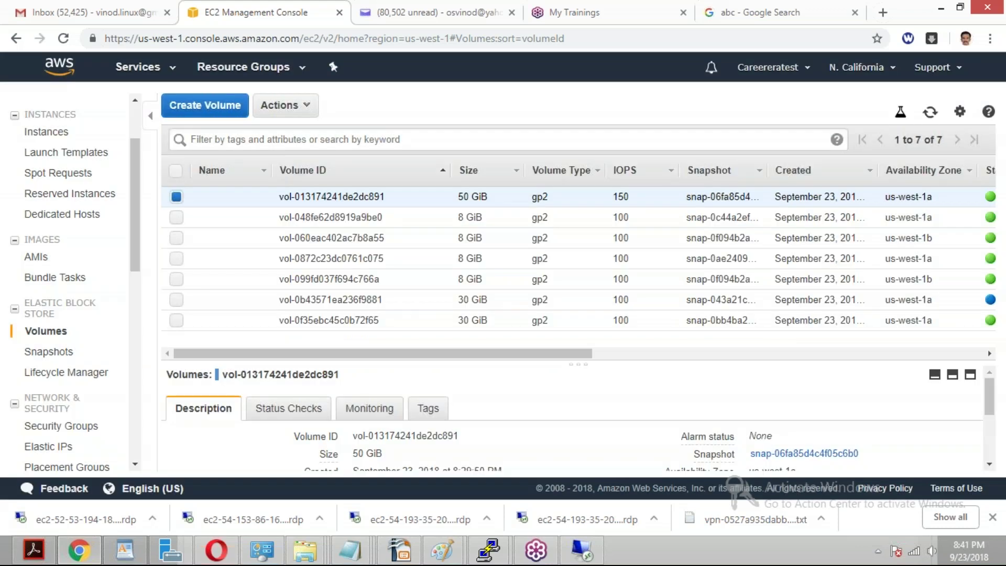
{"action": "left_click", "coordinate": [62, 38]}
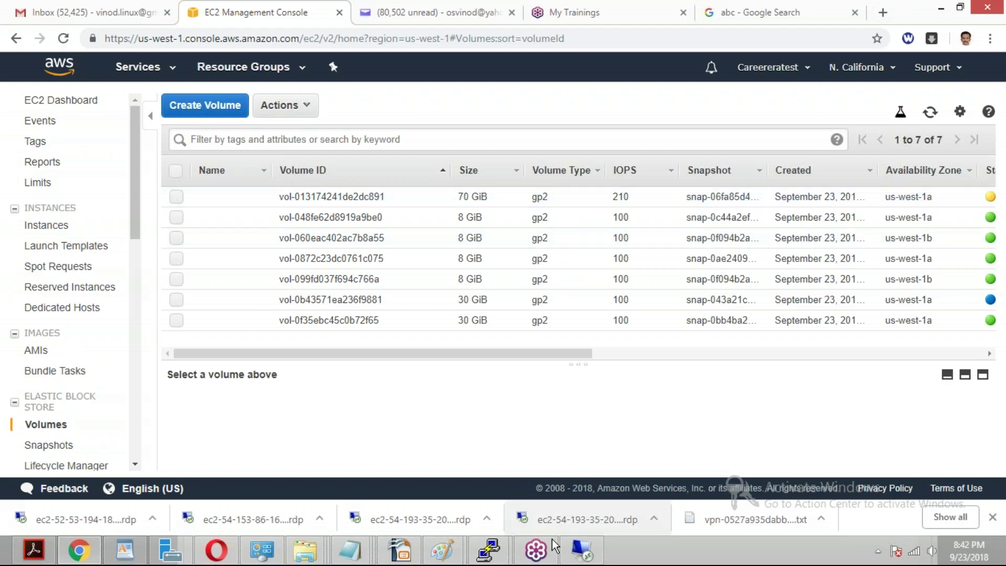
Switch to the Windows remote desktop session and close the This PC and Disk Management windows.
{"action": "left_click", "coordinate": [584, 552]}
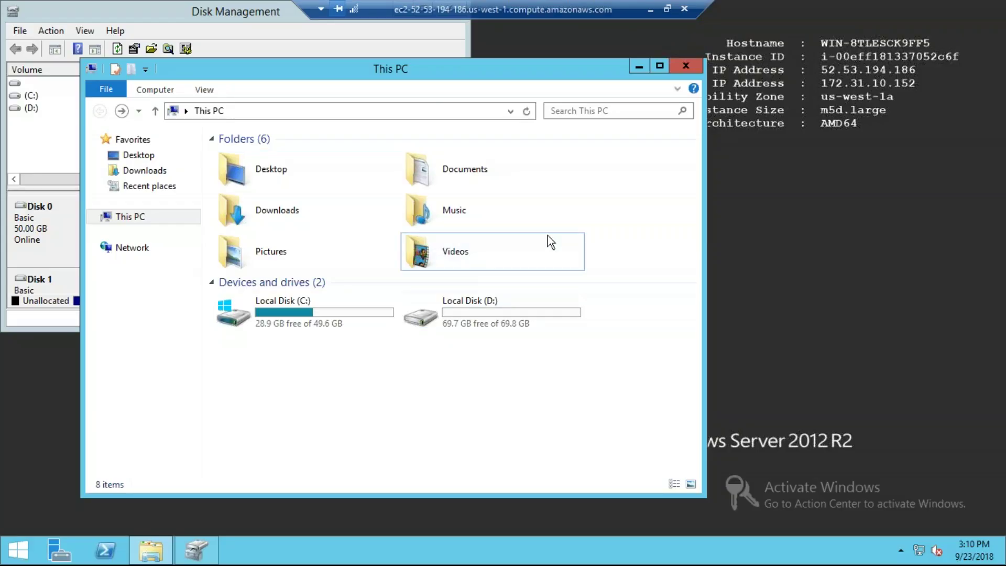
{"action": "left_click", "coordinate": [549, 239]}
{"action": "left_click", "coordinate": [686, 68]}
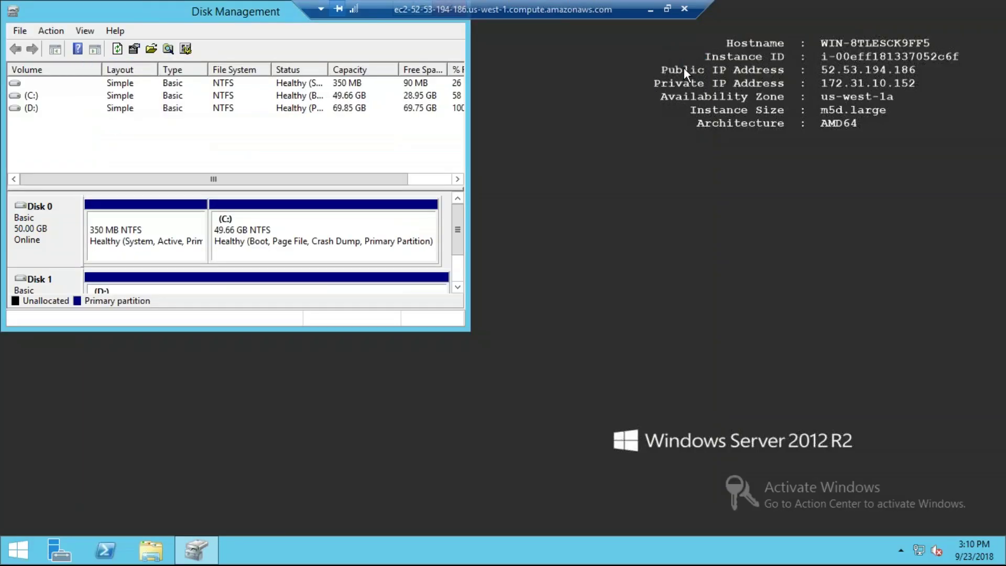
{"action": "left_click_drag", "start_coordinate": [166, 10], "coordinate": [226, 63]}
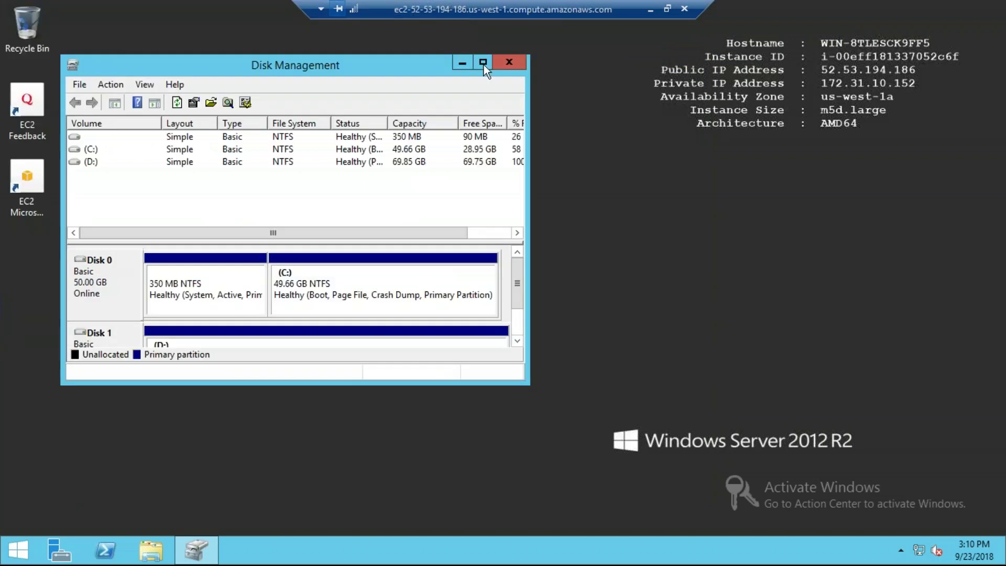
{"action": "left_click", "coordinate": [505, 67]}
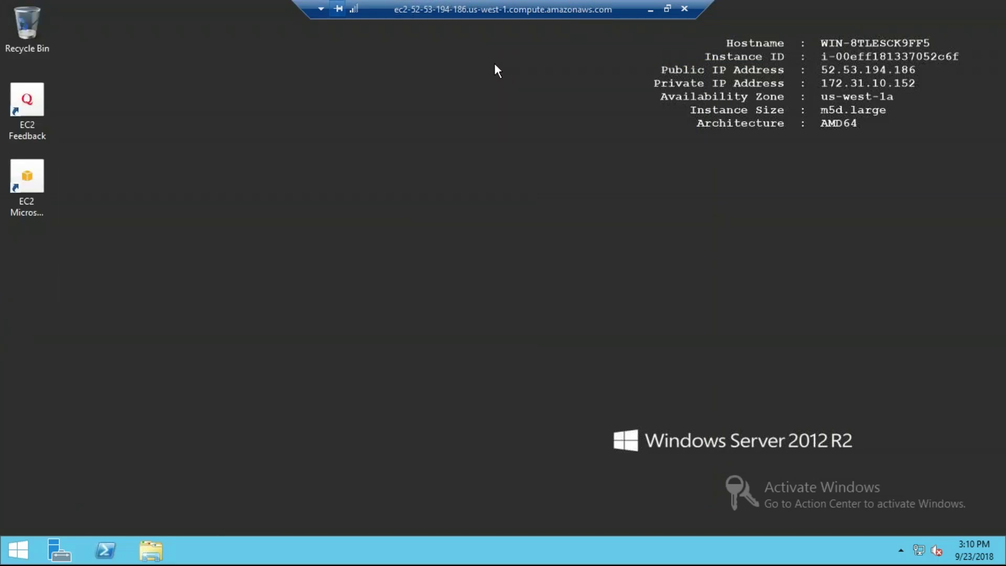
Reopen Disk Management on the remote server and widen its window across most of the desktop.
{"action": "key", "text": "super+r"}
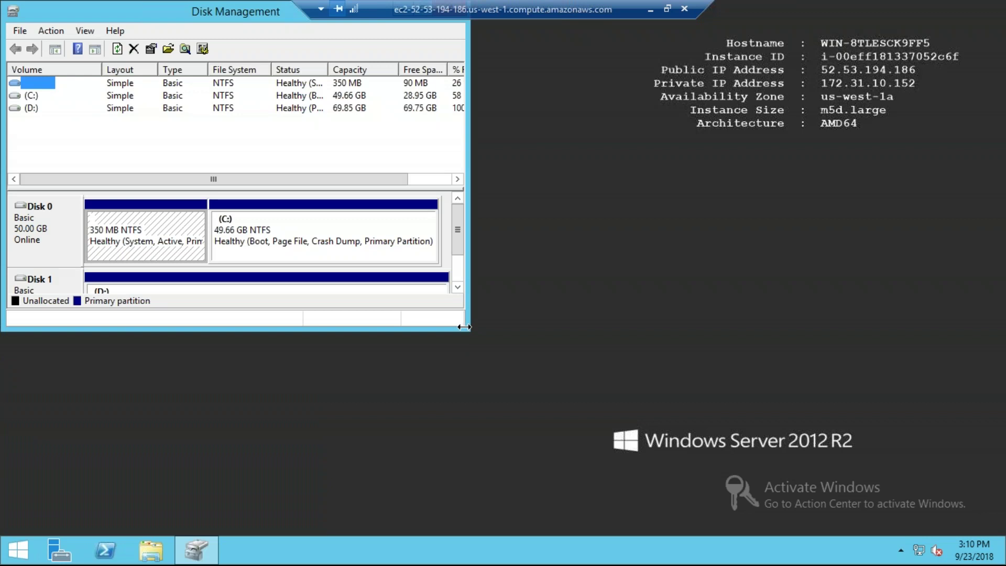
{"action": "left_click_drag", "start_coordinate": [470, 332], "coordinate": [488, 329]}
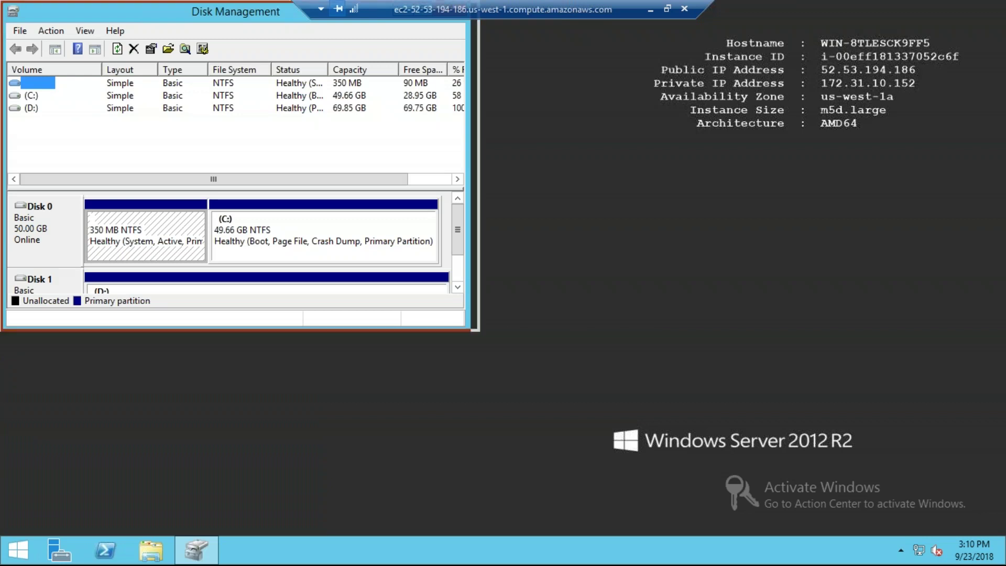
{"action": "left_click", "coordinate": [593, 303]}
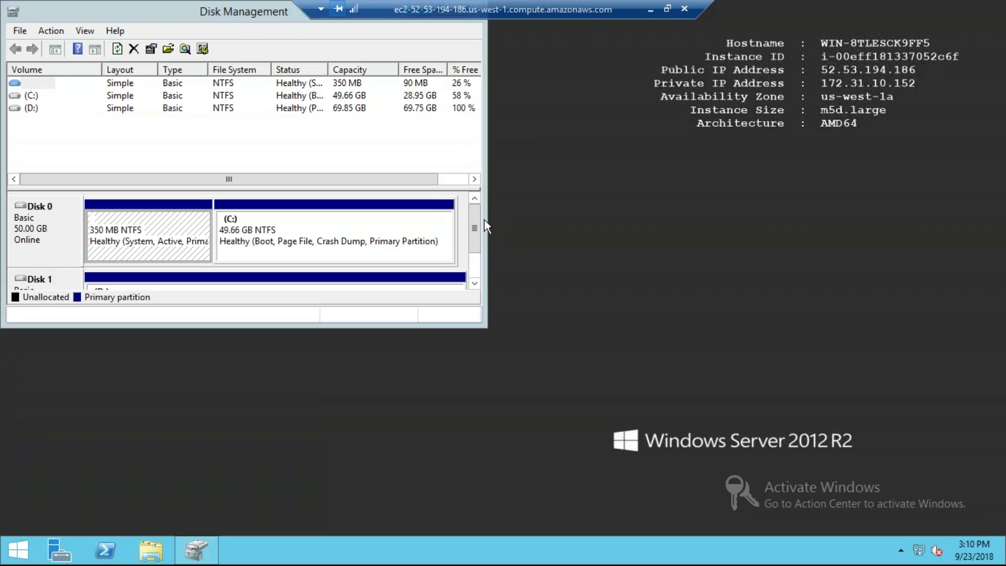
{"action": "left_click_drag", "start_coordinate": [486, 220], "coordinate": [767, 249]}
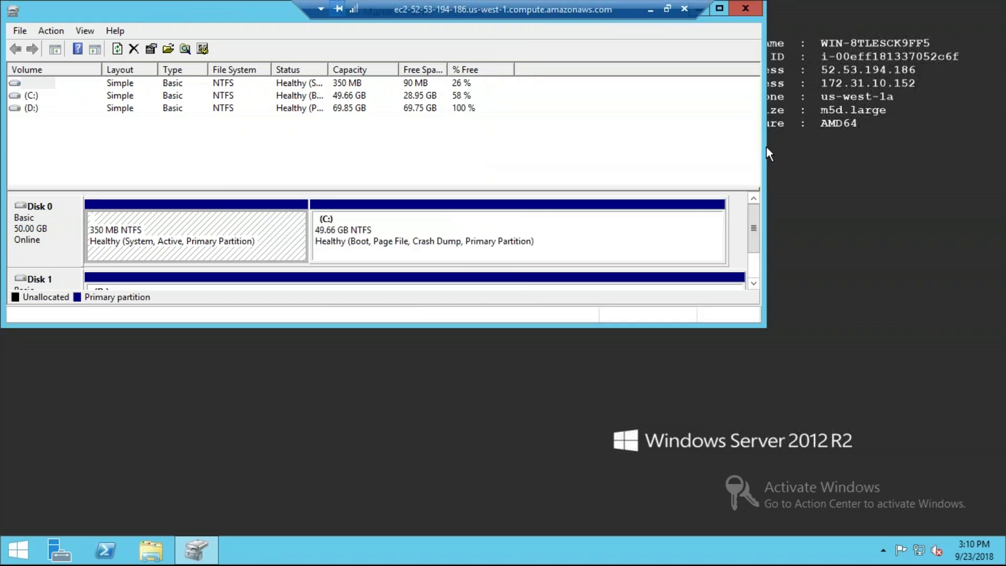
{"action": "left_click_drag", "start_coordinate": [801, 161], "coordinate": [879, 165]}
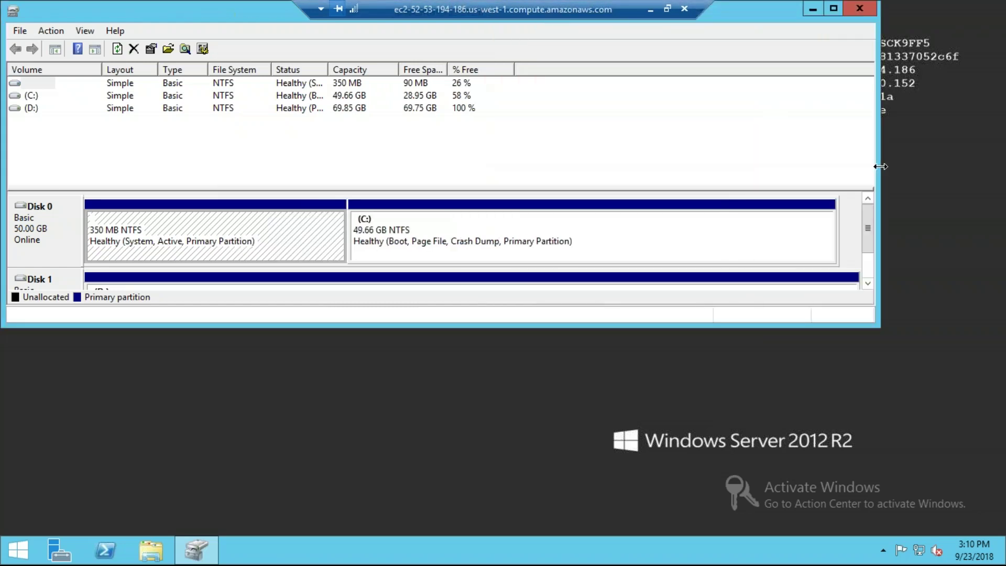
Rescan the disks and extend volume C: by the 20480 MB of unallocated space on Disk 0.
{"action": "left_click", "coordinate": [45, 29]}
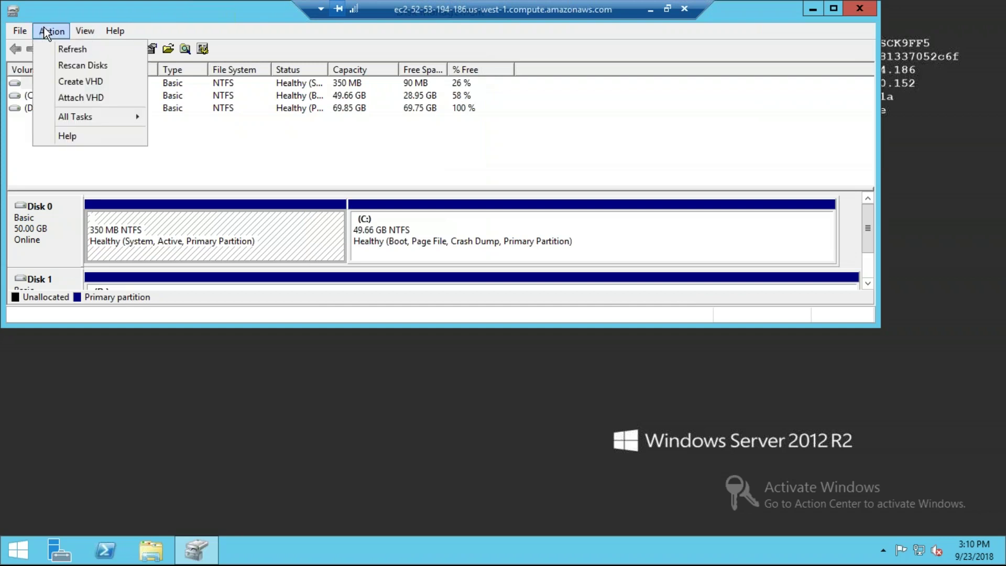
{"action": "left_click", "coordinate": [83, 67]}
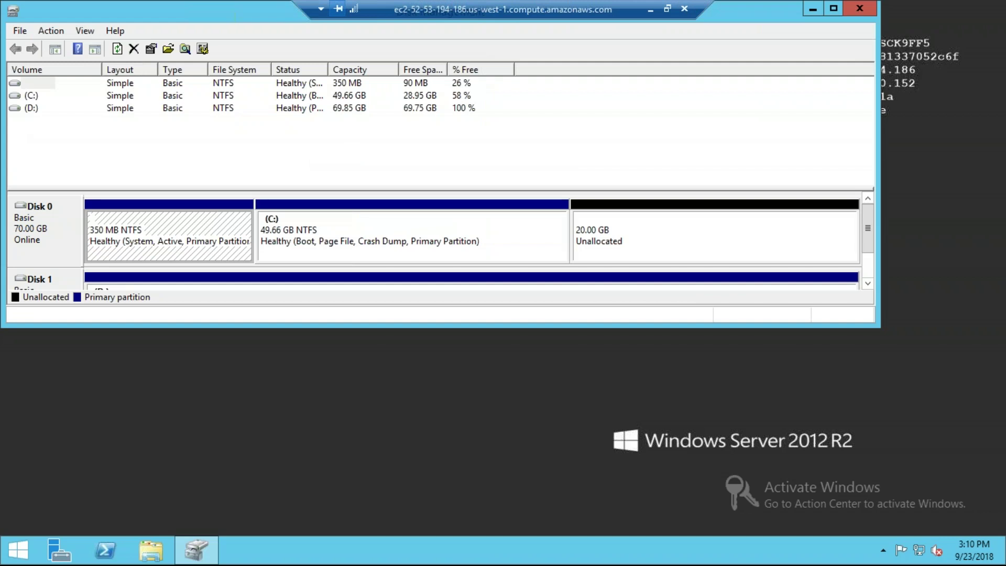
{"action": "left_click", "coordinate": [468, 232]}
{"action": "right_click", "coordinate": [468, 232]}
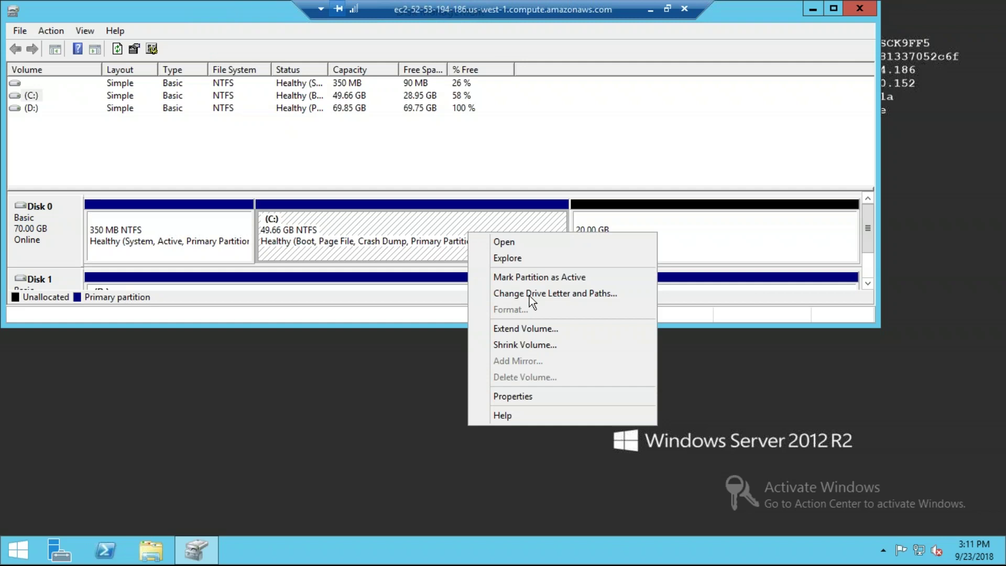
{"action": "left_click", "coordinate": [537, 329]}
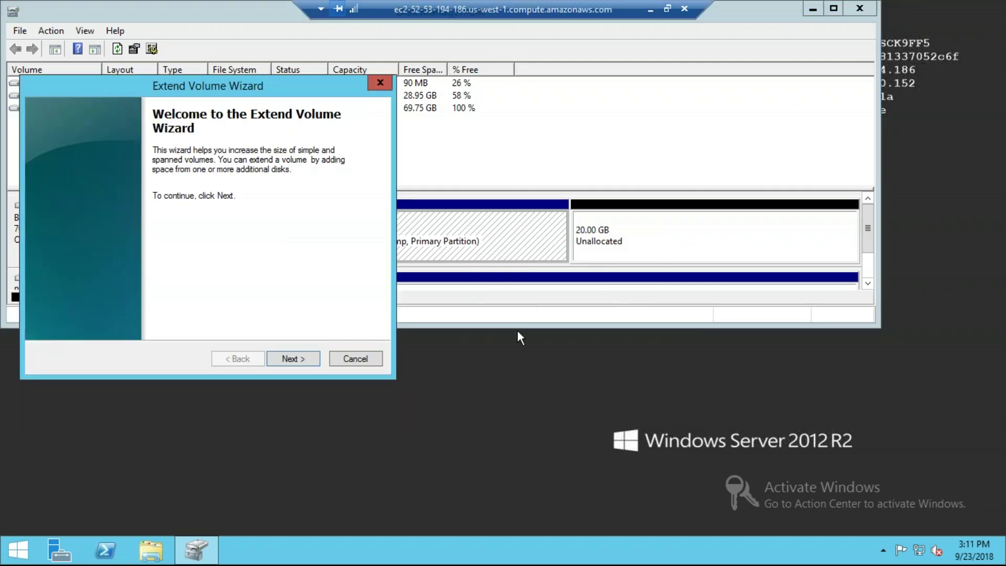
{"action": "left_click", "coordinate": [294, 360]}
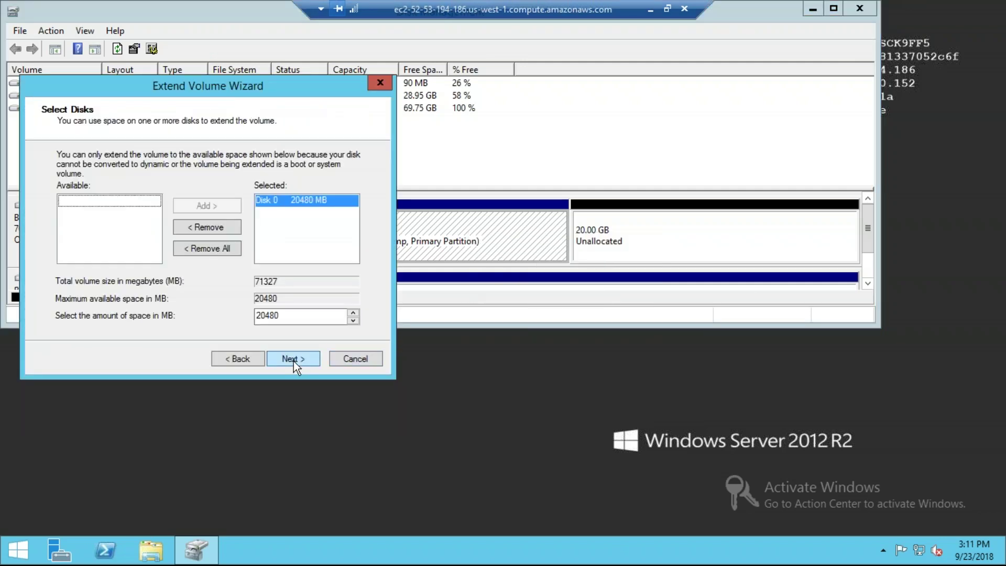
{"action": "left_click", "coordinate": [294, 361]}
{"action": "left_click", "coordinate": [294, 360]}
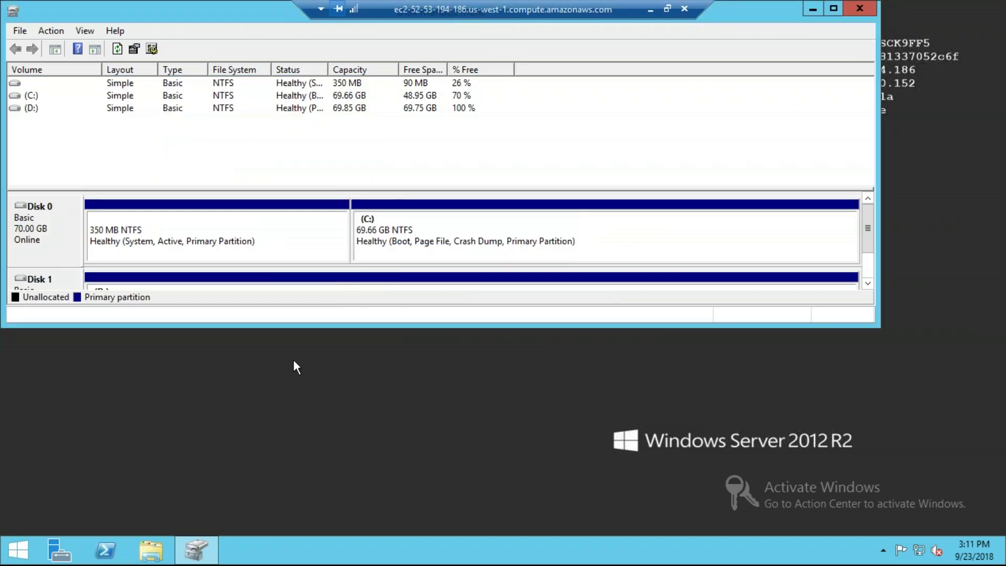
Check the capacity of Local Disk (C:) in This PC and minimize that window.
{"action": "left_click", "coordinate": [151, 550]}
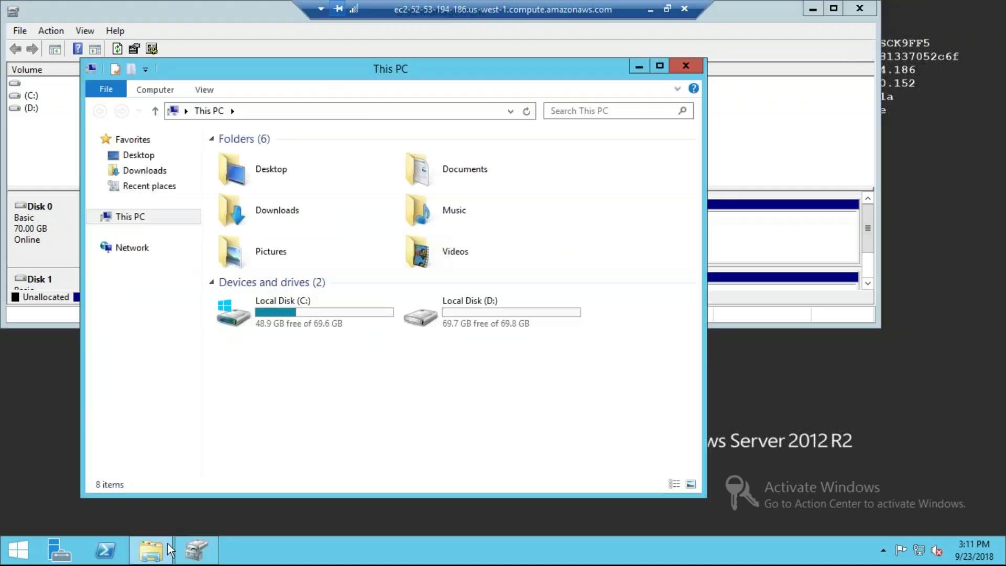
{"action": "right_click", "coordinate": [340, 376]}
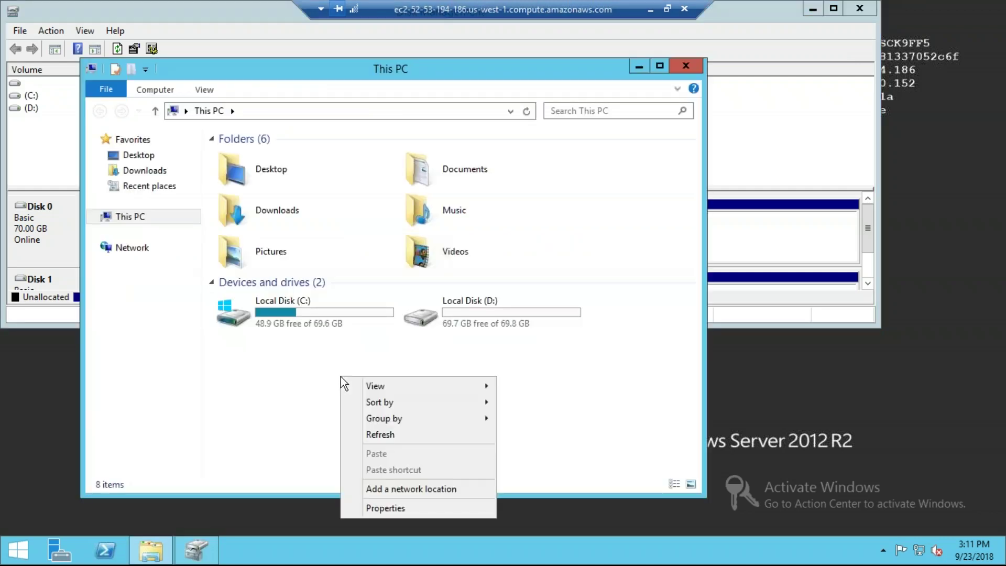
{"action": "left_click", "coordinate": [371, 427]}
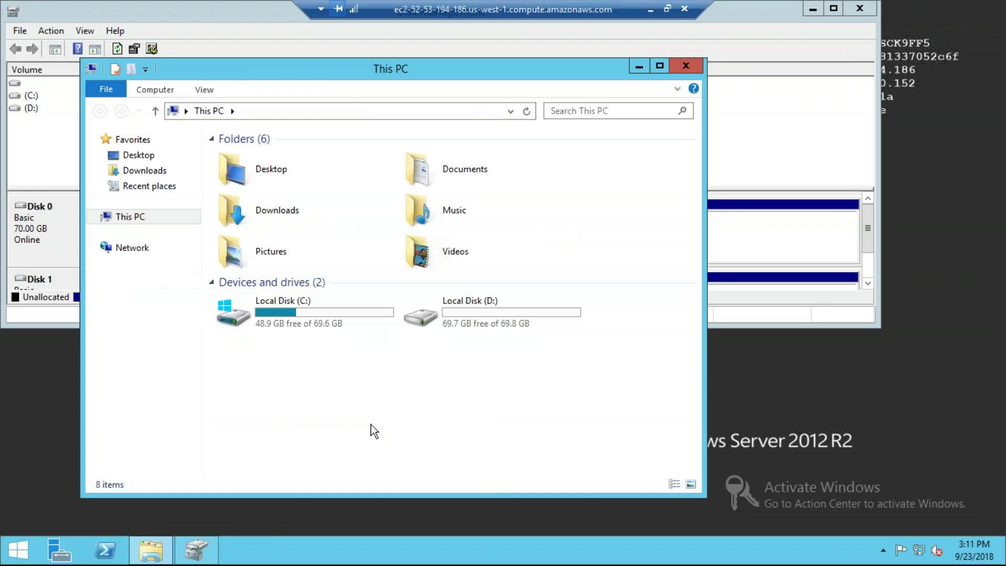
{"action": "left_click", "coordinate": [640, 67]}
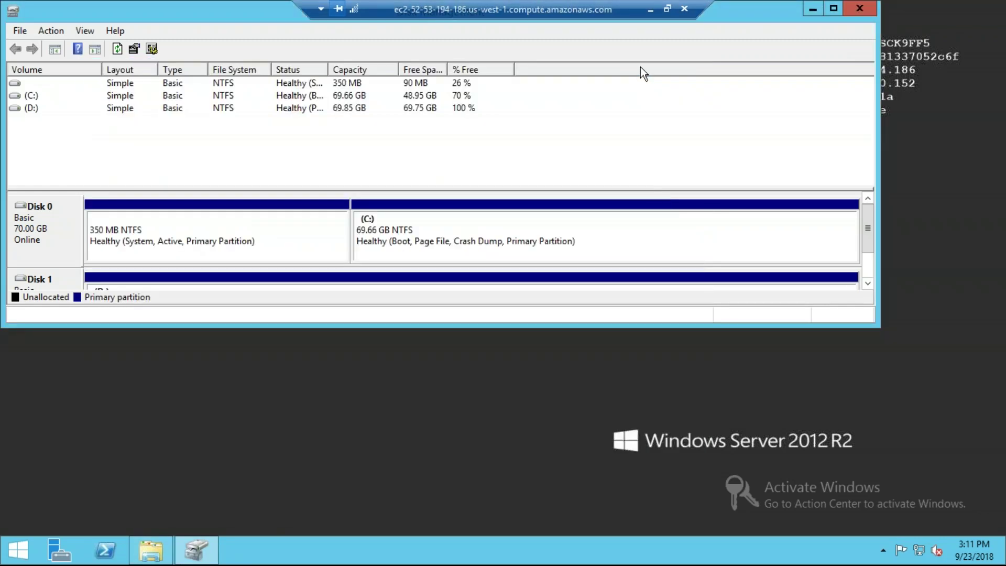
Minimize the remote desktop session and return to the EC2 Management Console in the browser.
{"action": "left_click", "coordinate": [652, 10]}
{"action": "left_click", "coordinate": [574, 12]}
{"action": "left_click", "coordinate": [259, 12]}
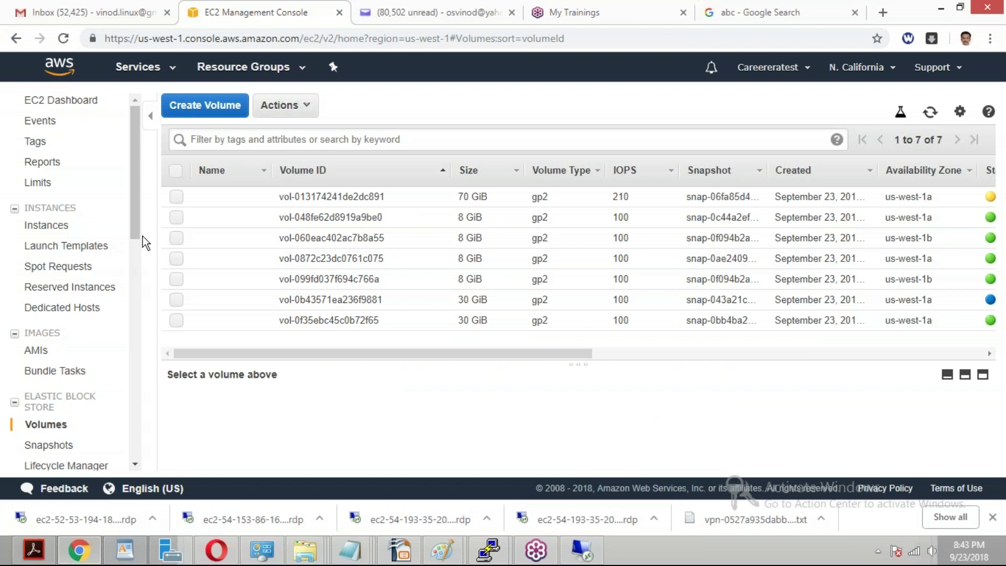
Switch to the aws day6.odp presentation in OpenOffice Impress and display slide 24.
{"action": "left_click", "coordinate": [400, 551]}
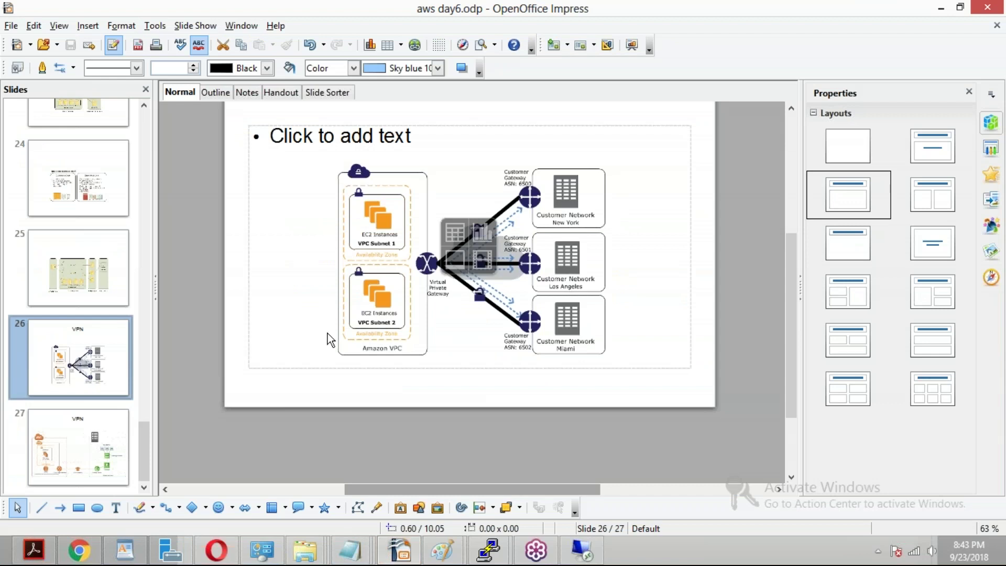
{"action": "left_click", "coordinate": [103, 180]}
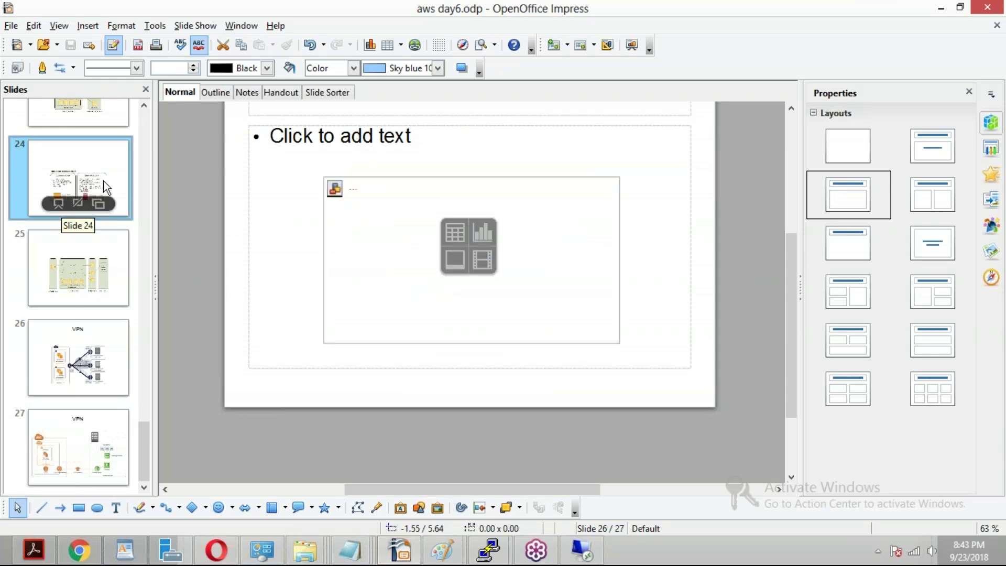
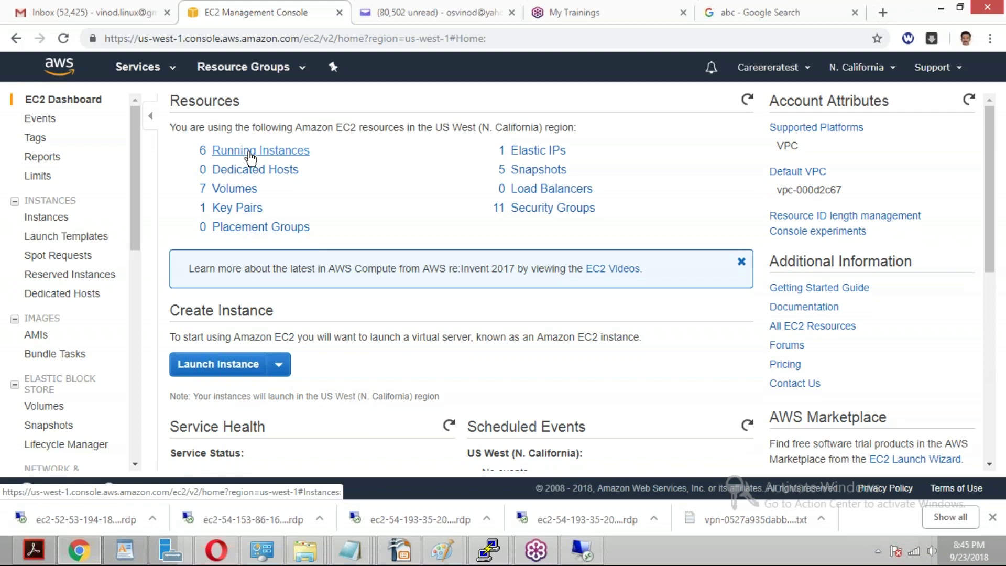
Open the list of running instances from the EC2 dashboard.
{"action": "left_click", "coordinate": [250, 153]}
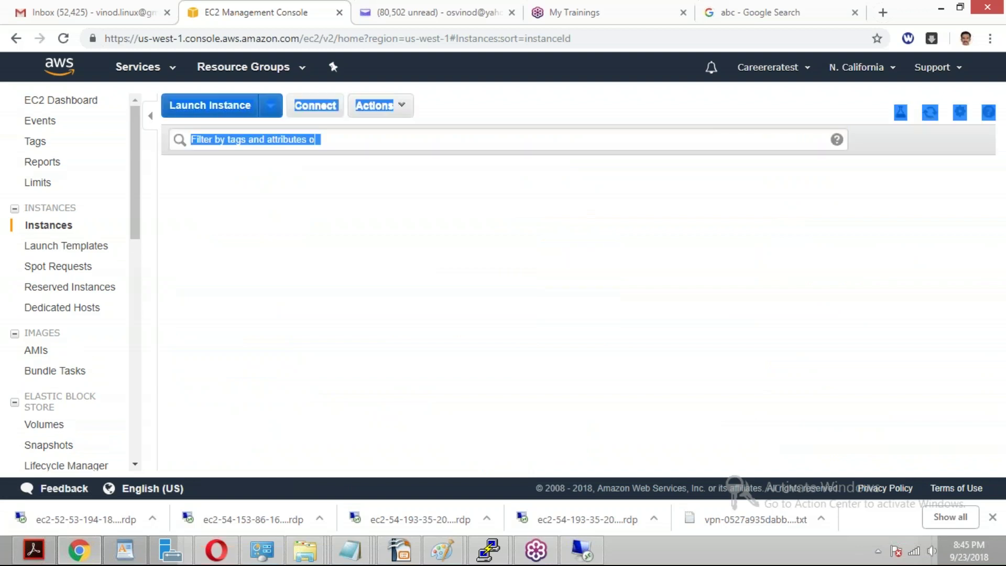
Select the m5d.large instance and check the Notepad note listing the new and old volume IDs, minimizing it when done.
{"action": "left_click", "coordinate": [293, 348]}
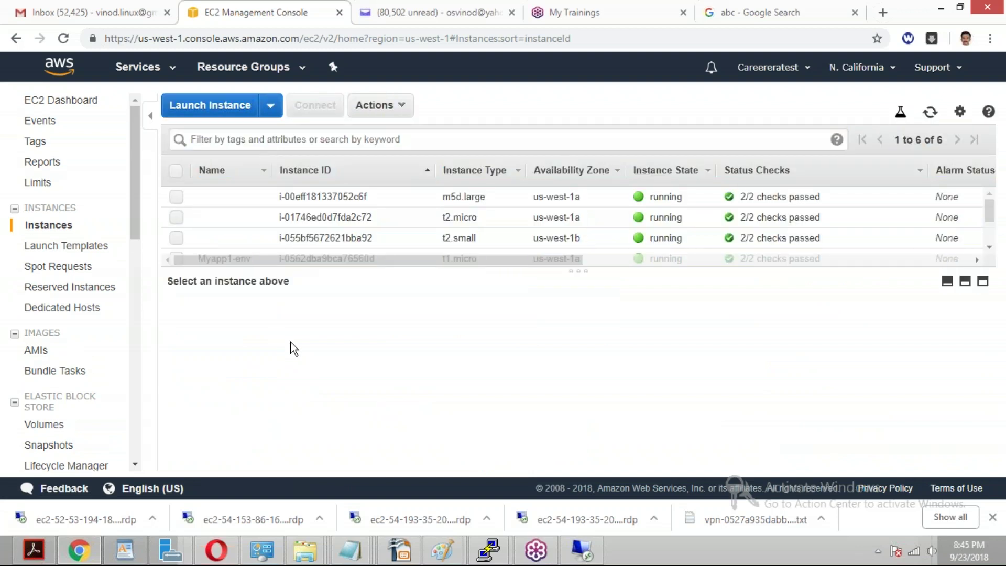
{"action": "left_click", "coordinate": [173, 200]}
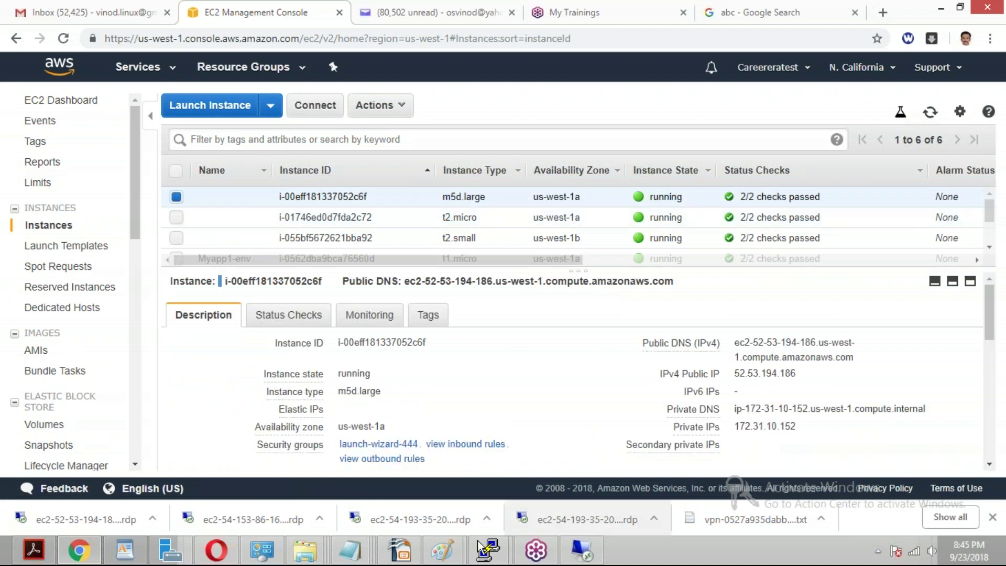
{"action": "left_click", "coordinate": [400, 550]}
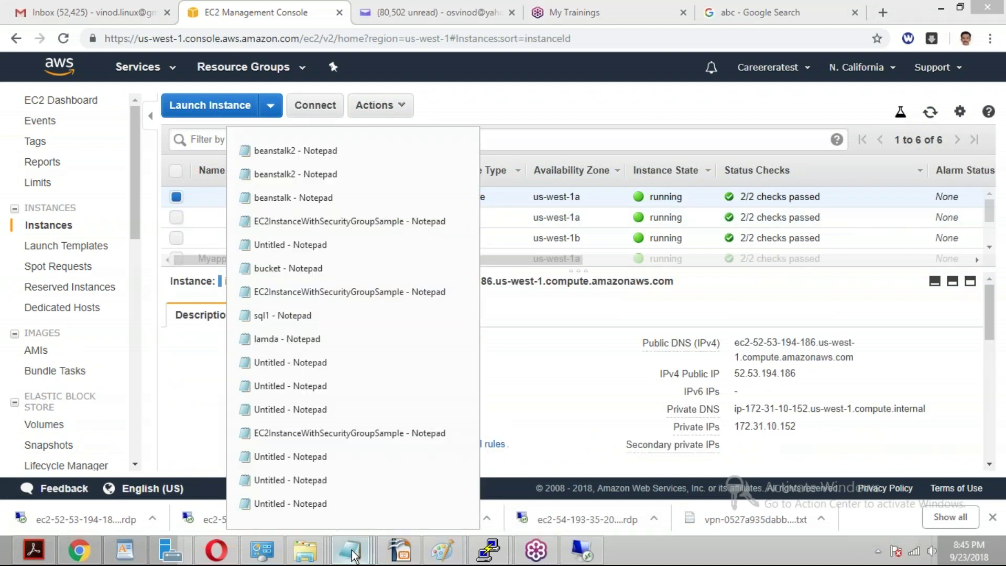
{"action": "left_click", "coordinate": [342, 509]}
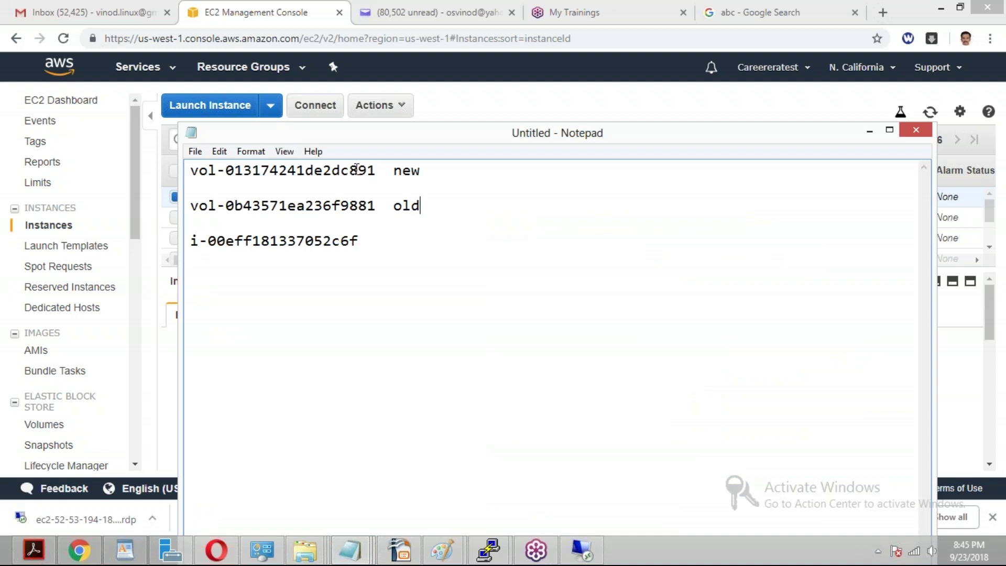
{"action": "left_click", "coordinate": [870, 131]}
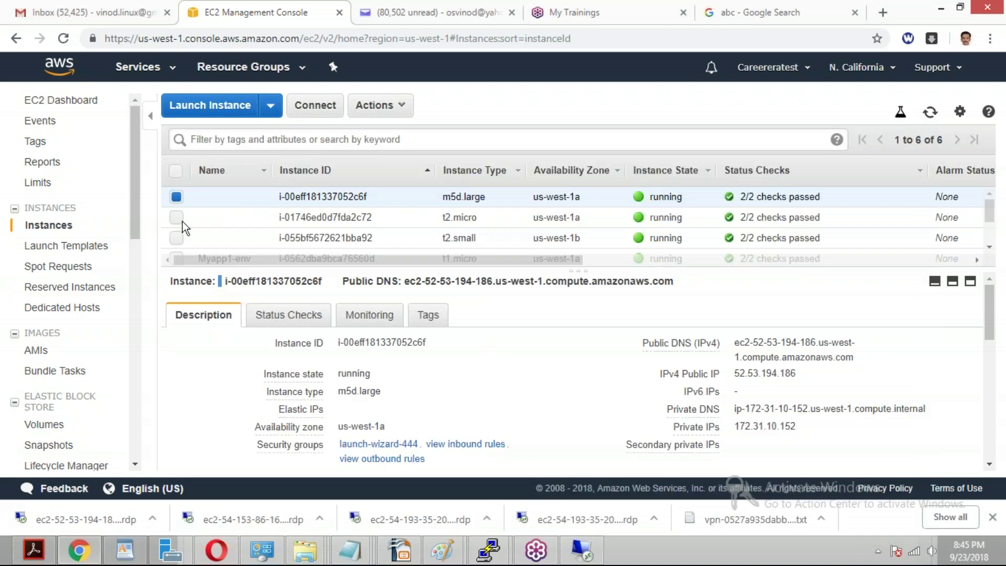
Open the Volumes list, select the 70 GiB volume vol-013174241de2dc891 and check its attachment information.
{"action": "left_click_drag", "start_coordinate": [132, 210], "coordinate": [131, 261]}
{"action": "left_click", "coordinate": [44, 279]}
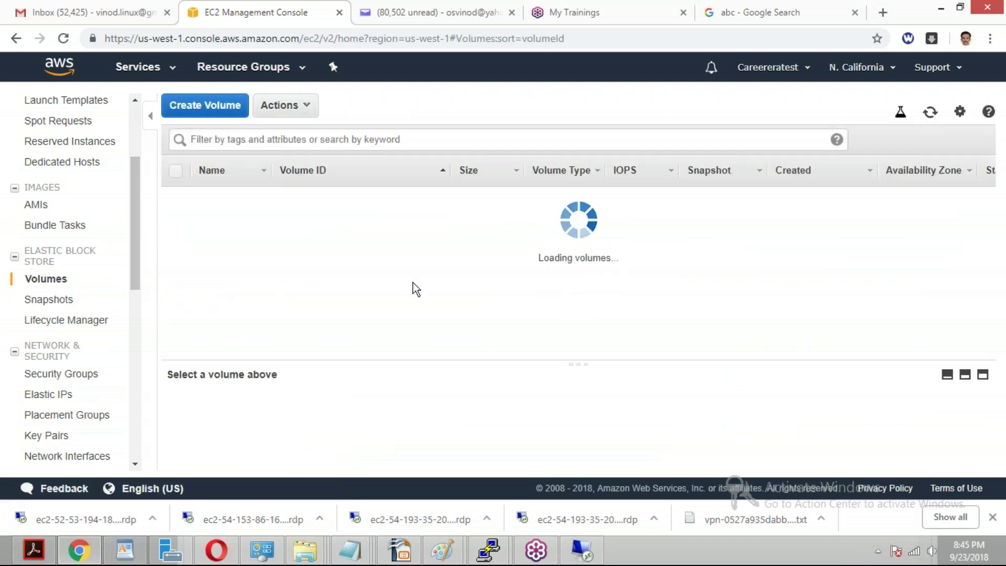
{"action": "left_click", "coordinate": [176, 197]}
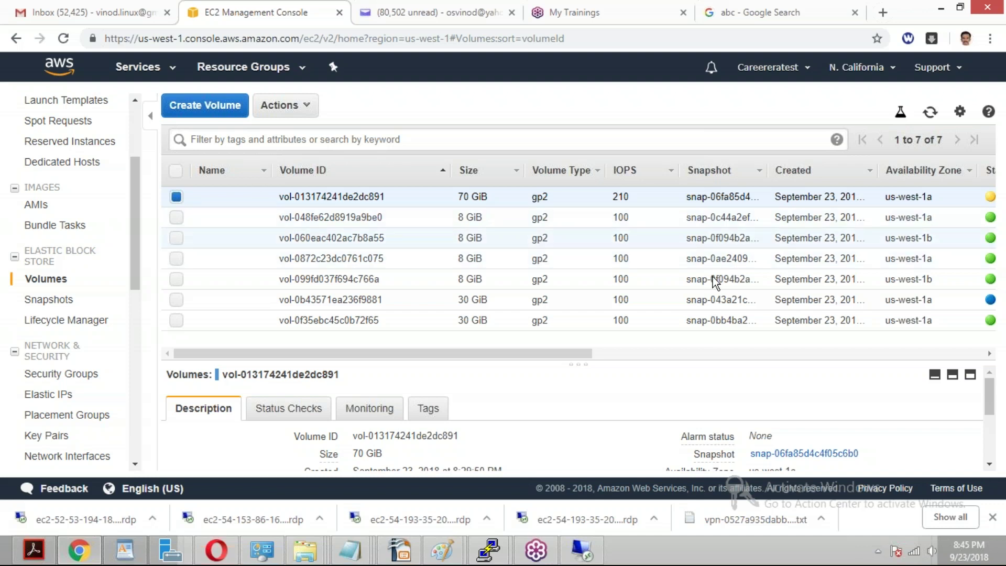
{"action": "left_click_drag", "start_coordinate": [561, 354], "coordinate": [774, 353]}
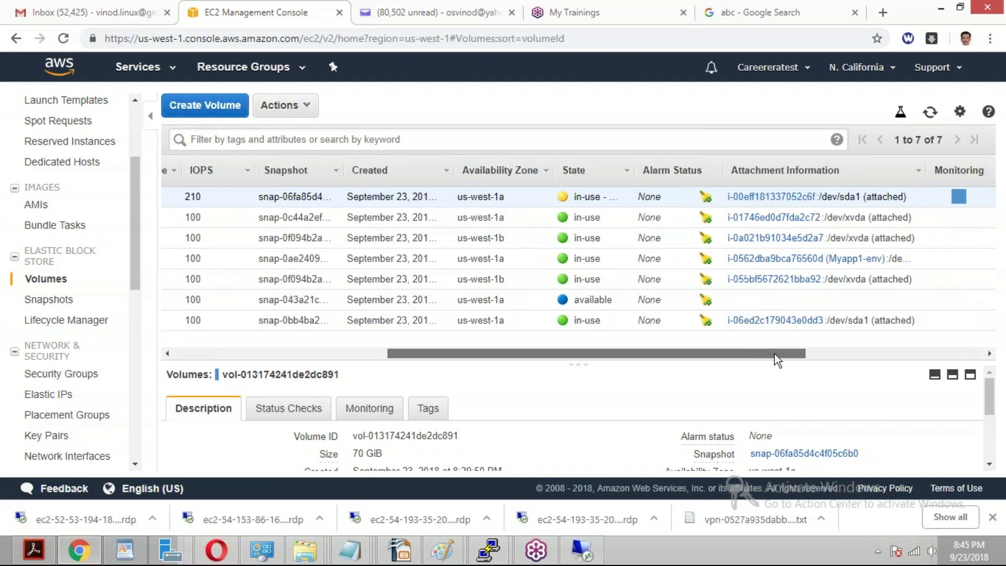
{"action": "left_click_drag", "start_coordinate": [658, 354], "coordinate": [433, 353]}
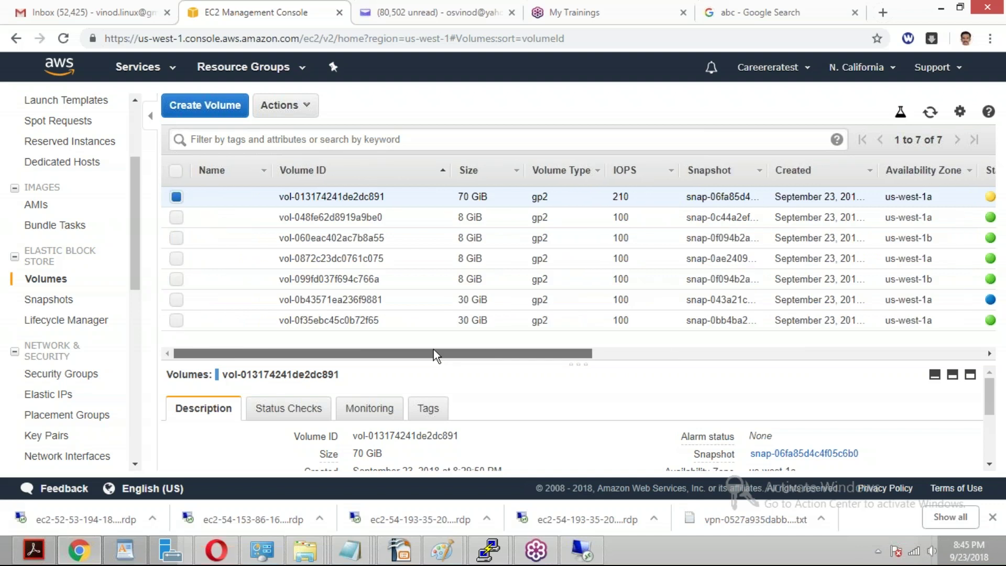
Create a snapshot of the selected 70 GiB volume with the description snapshot22 and close the confirmation page.
{"action": "left_click", "coordinate": [310, 108]}
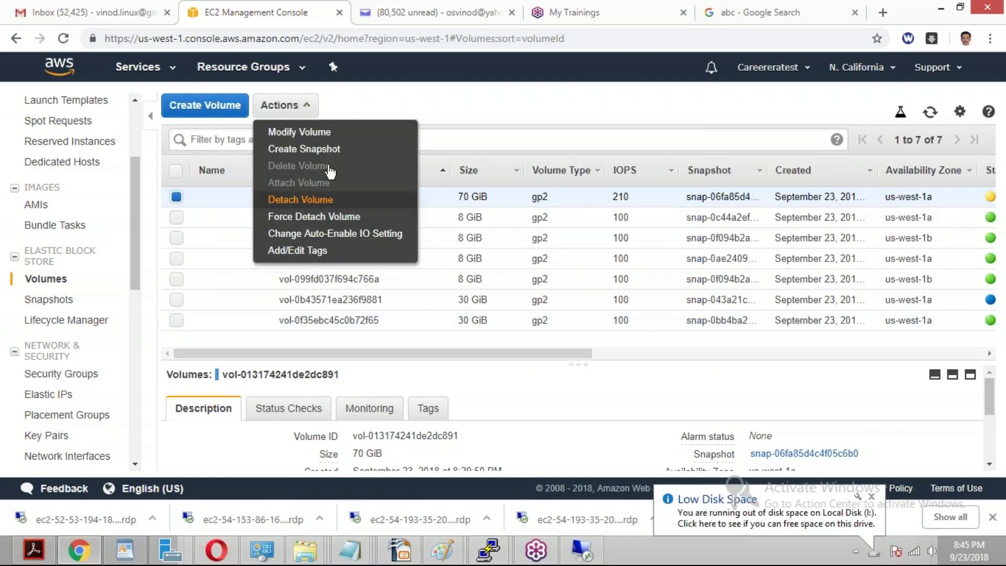
{"action": "left_click", "coordinate": [343, 149]}
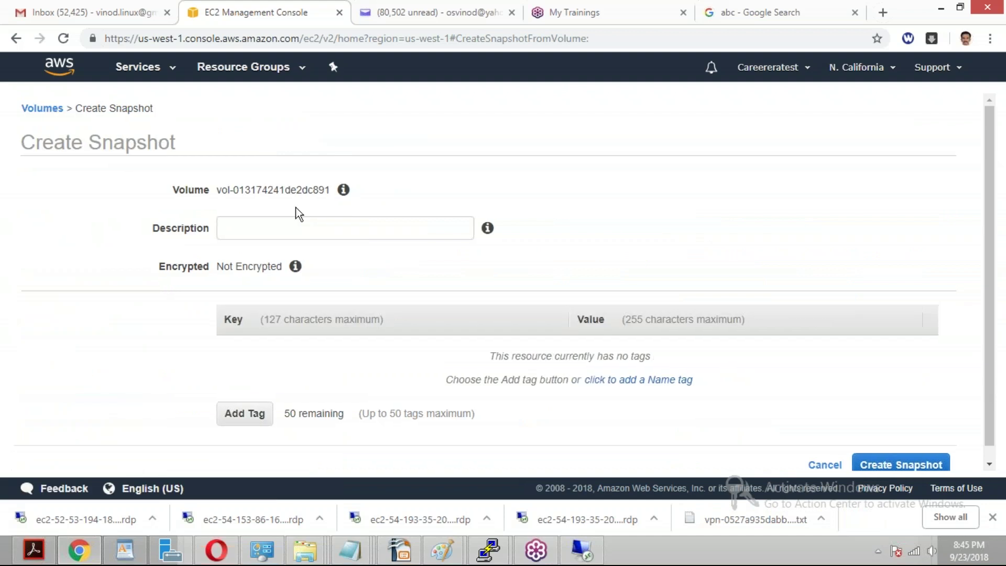
{"action": "left_click", "coordinate": [296, 228]}
{"action": "type", "text": "sn"}
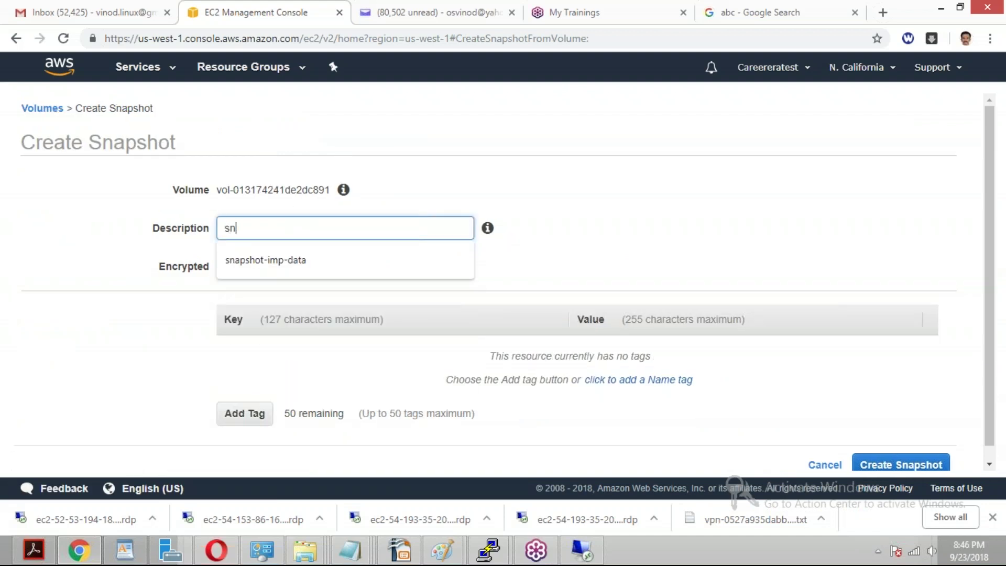
{"action": "type", "text": "apshot22"}
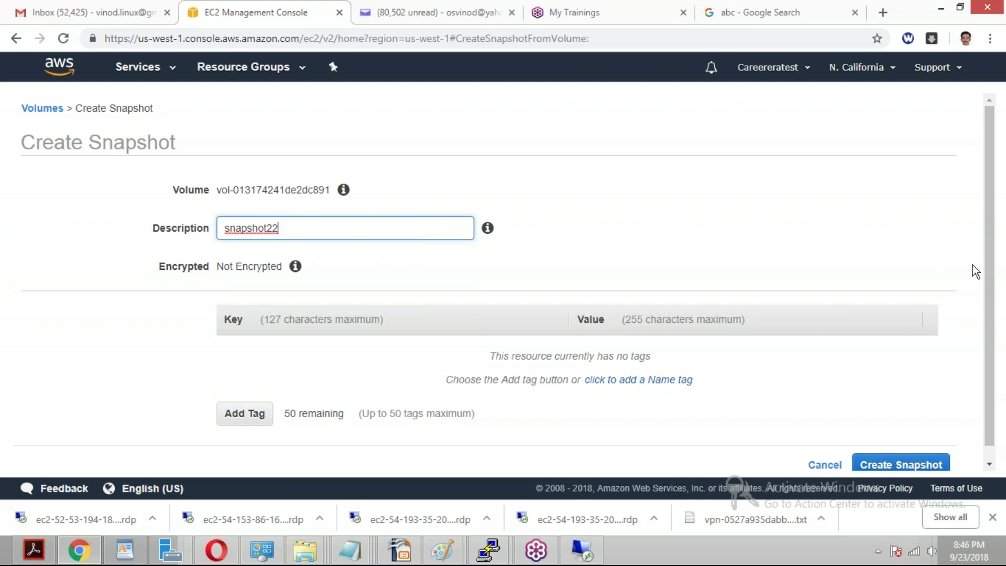
{"action": "left_click_drag", "start_coordinate": [990, 274], "coordinate": [993, 354]}
{"action": "left_click", "coordinate": [787, 388]}
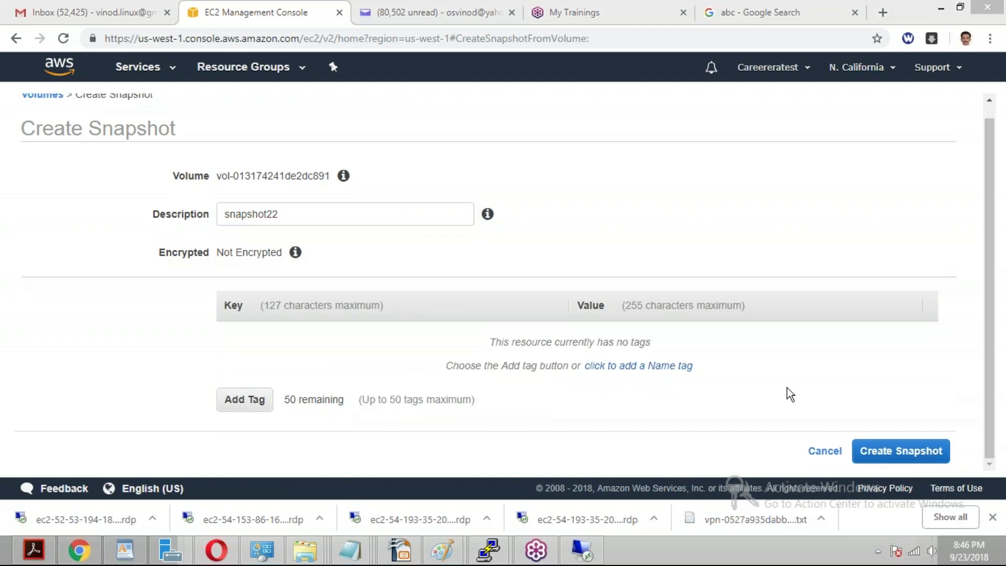
{"action": "left_click", "coordinate": [894, 456]}
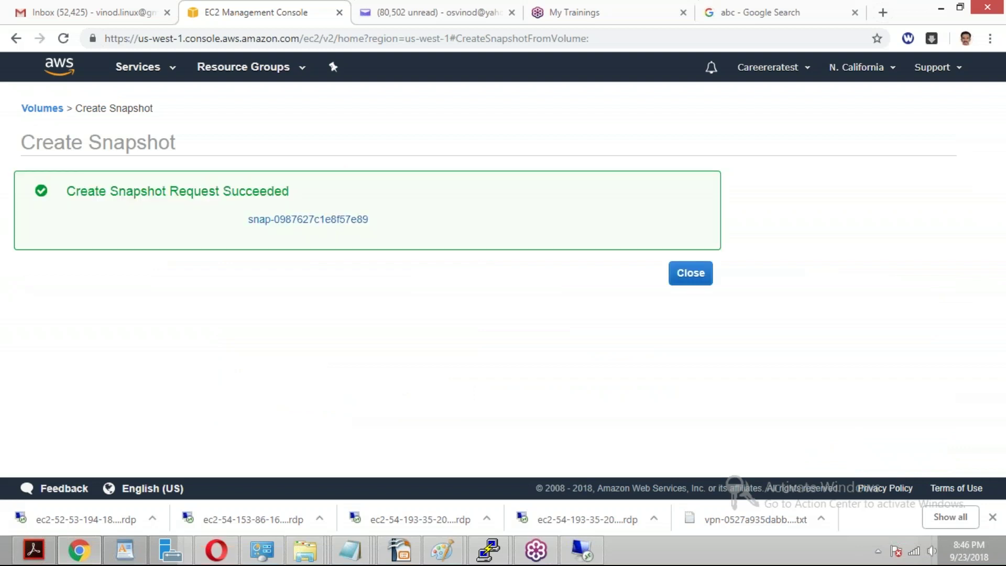
{"action": "left_click", "coordinate": [702, 282]}
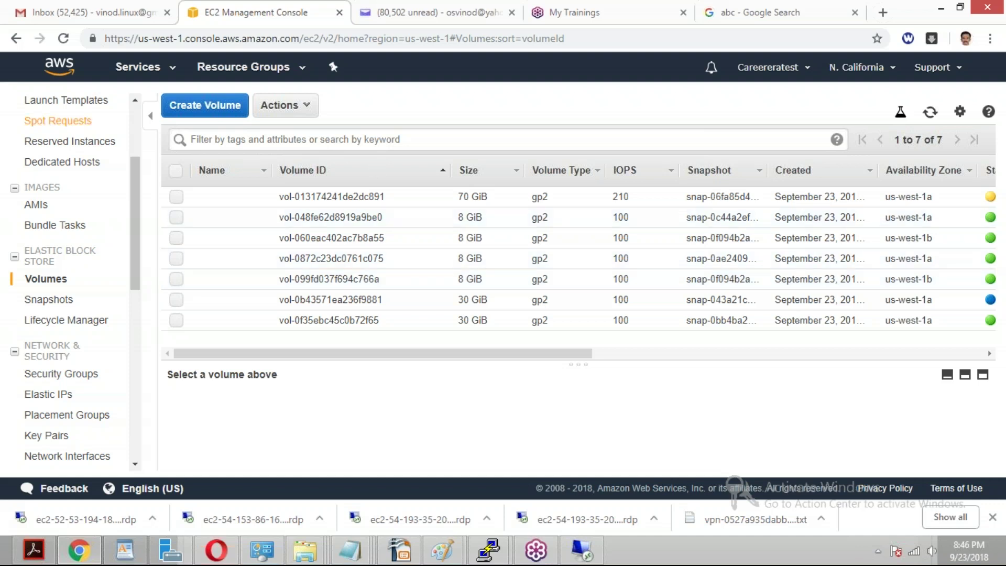
Go back to the EC2 Dashboard and from there to the AWS Management Console home page.
{"action": "left_click_drag", "start_coordinate": [135, 193], "coordinate": [140, 141]}
{"action": "left_click", "coordinate": [67, 105]}
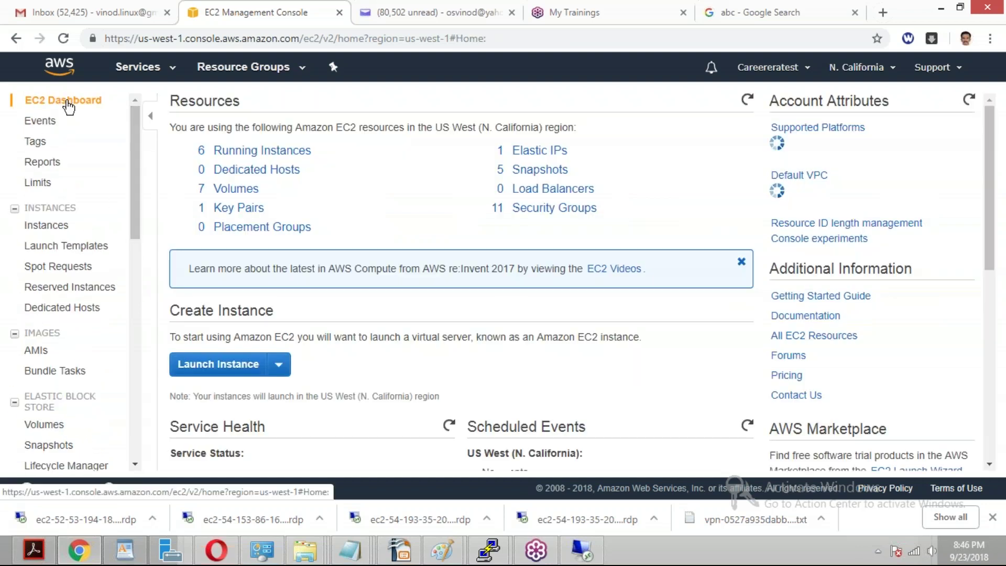
{"action": "left_click", "coordinate": [75, 69]}
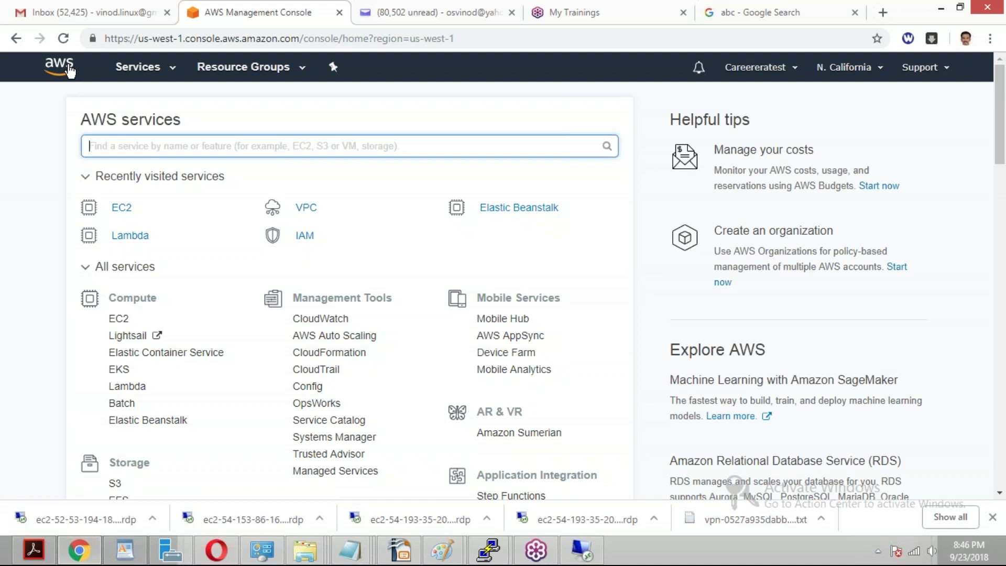
Look at slide 25 in the OpenOffice Impress presentation, then find and open the S3 service in the AWS console.
{"action": "left_click", "coordinate": [398, 557]}
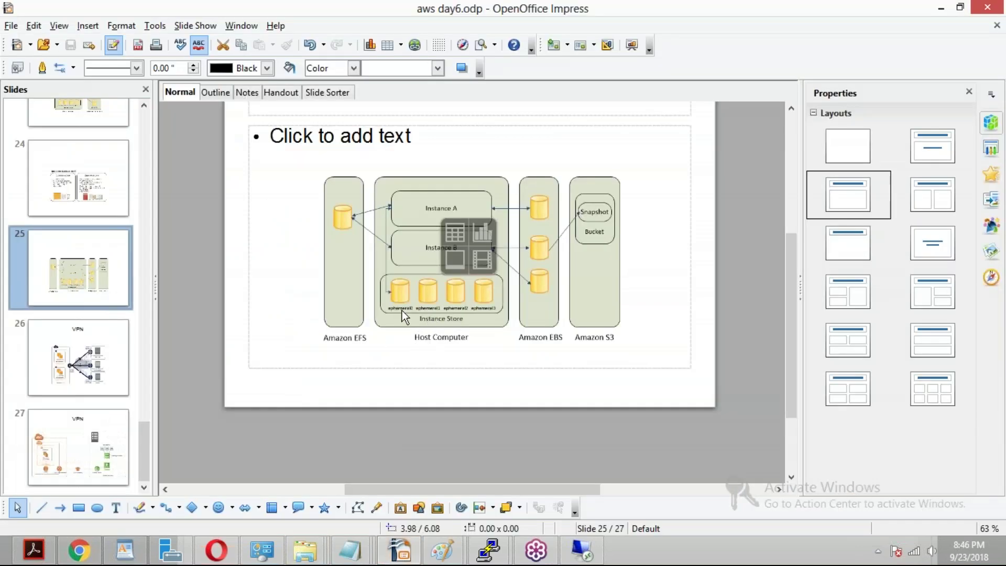
{"action": "left_click", "coordinate": [942, 10]}
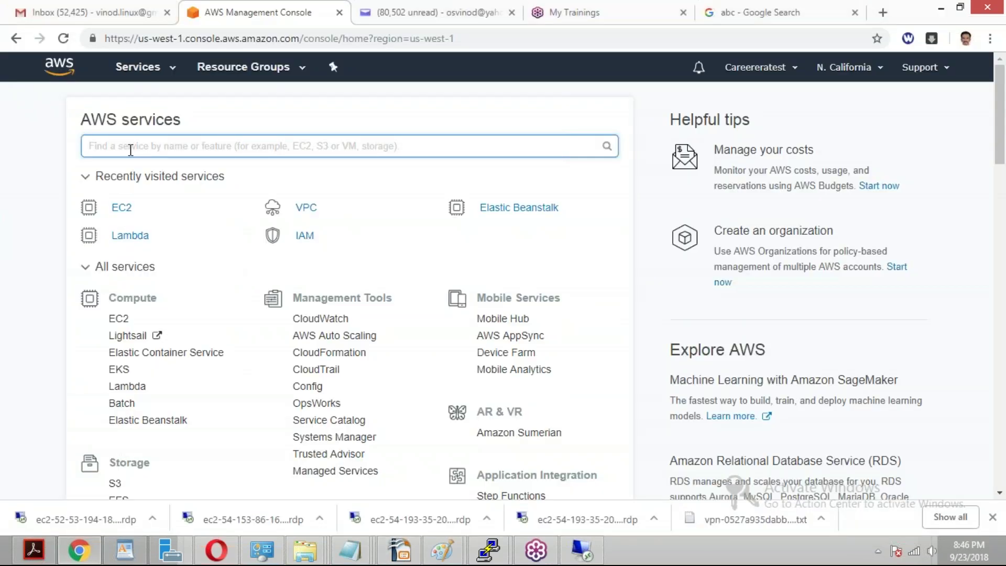
{"action": "type", "text": "s3"}
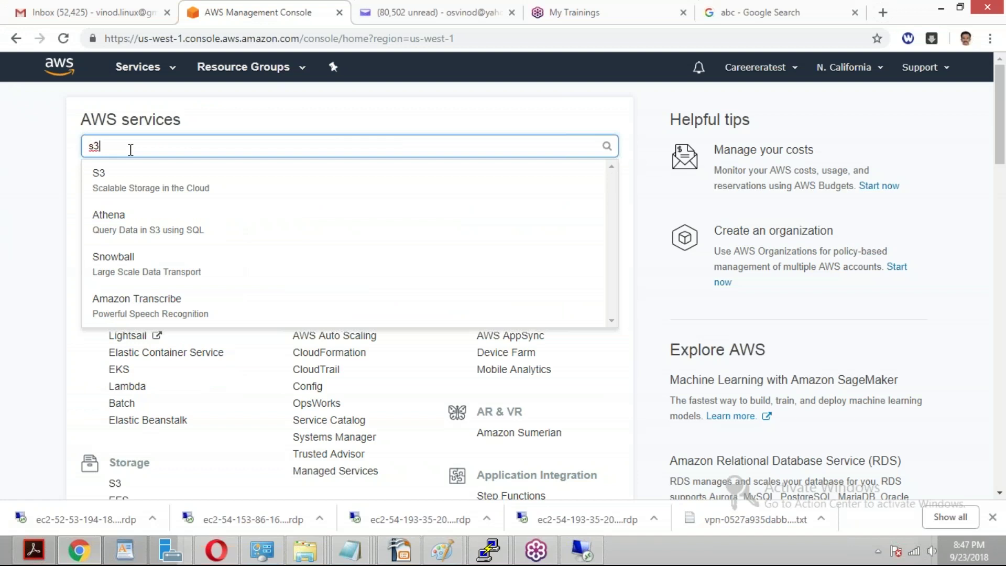
{"action": "left_click", "coordinate": [128, 193]}
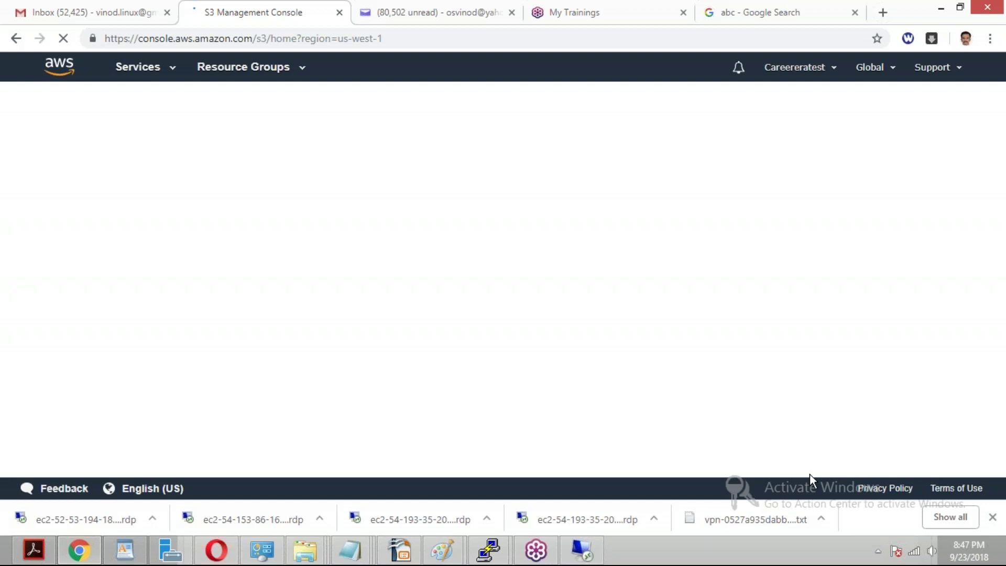
Run a Google search for def in the other browser tab and return to the S3 Management Console tab.
{"action": "left_click", "coordinate": [772, 16]}
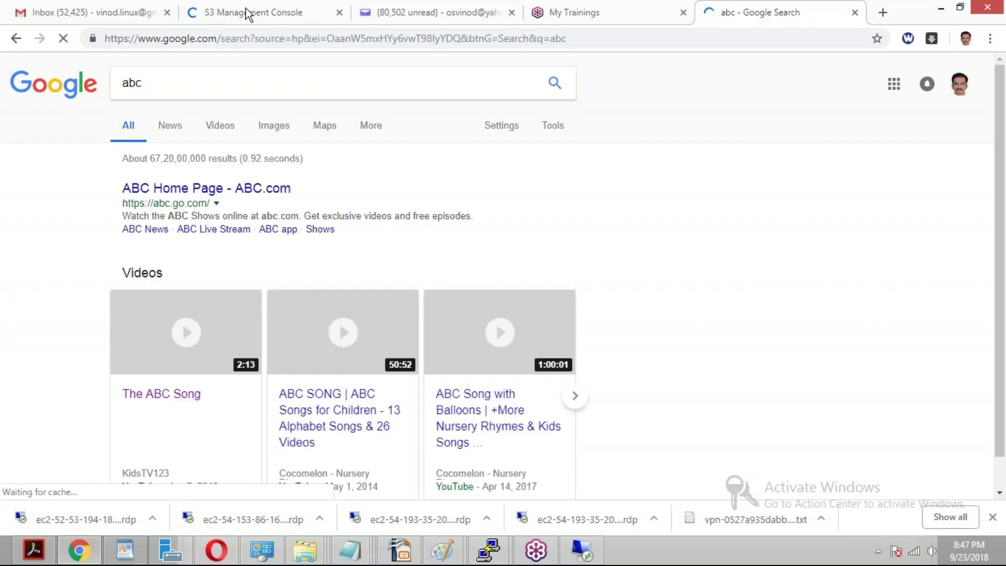
{"action": "double_click", "coordinate": [128, 84]}
{"action": "type", "text": "cdef"}
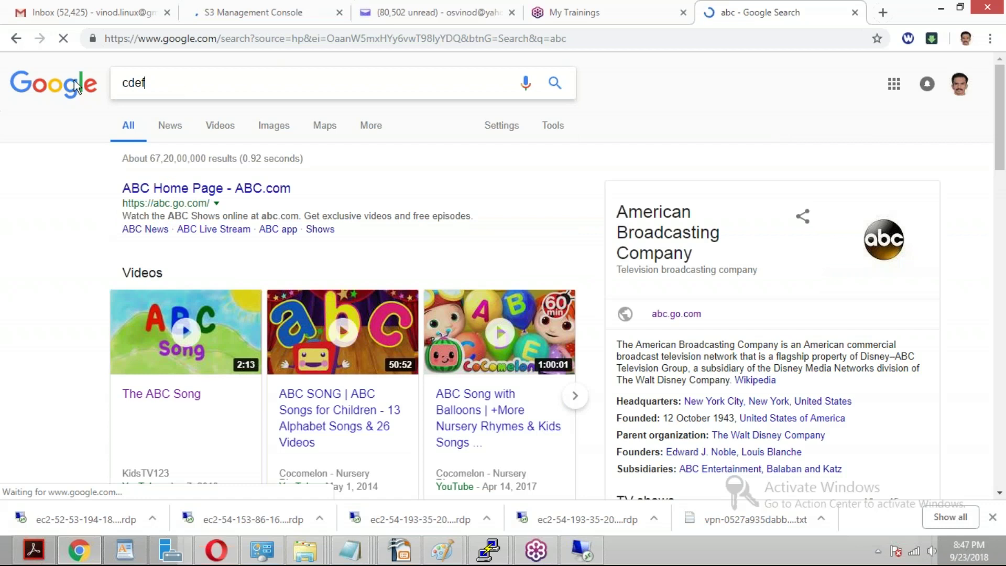
{"action": "key", "text": "ctrl+a"}
{"action": "type", "text": "def"}
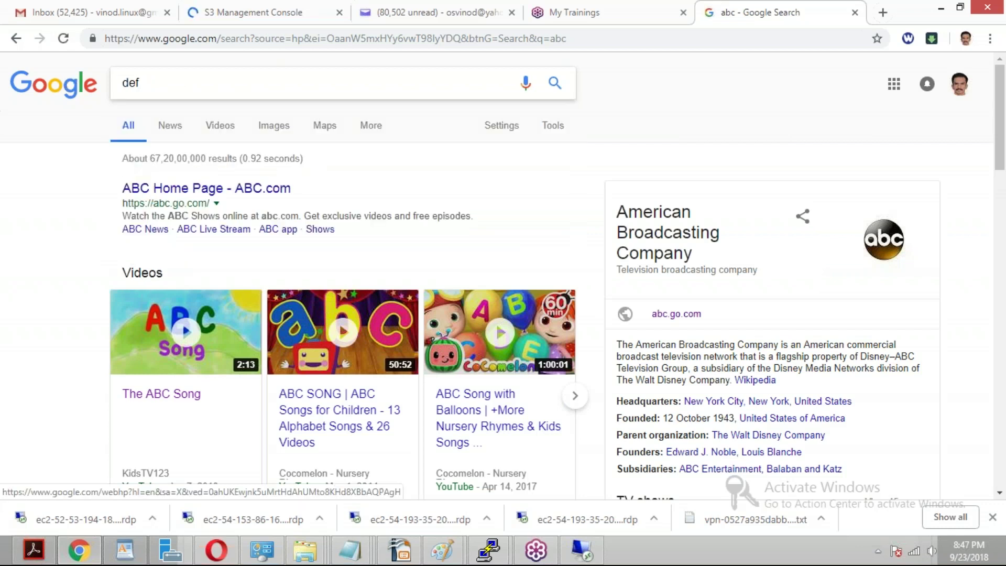
{"action": "key", "text": "Return"}
{"action": "left_click", "coordinate": [219, 15]}
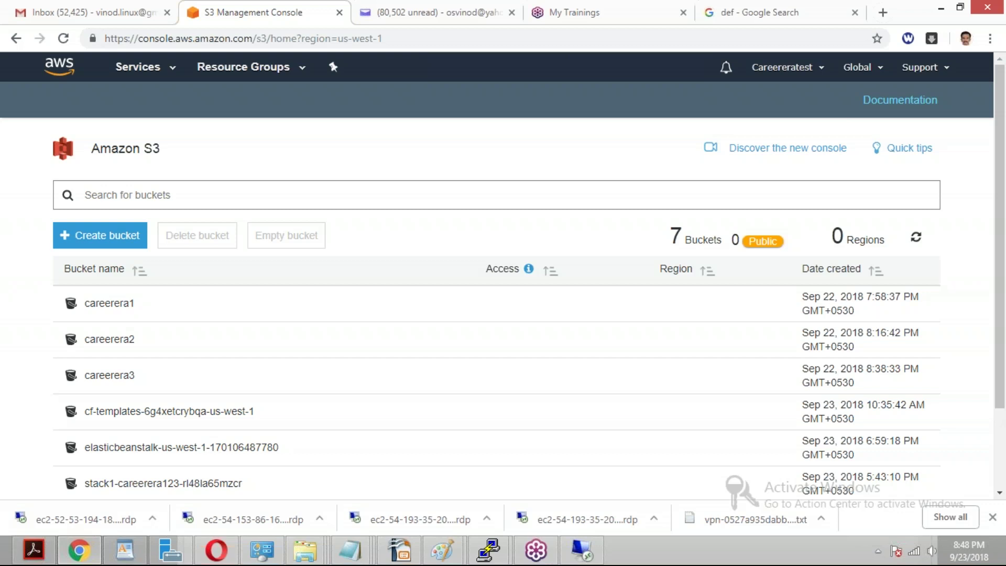
Open the careerera1 bucket and select aws cli rhel.txt to show its details.
{"action": "left_click", "coordinate": [114, 305]}
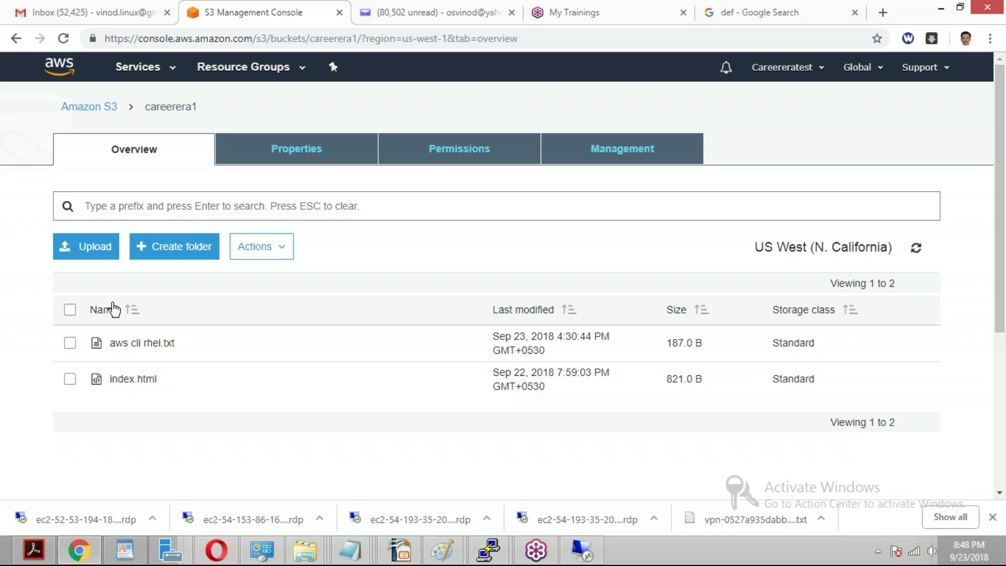
{"action": "left_click", "coordinate": [71, 344]}
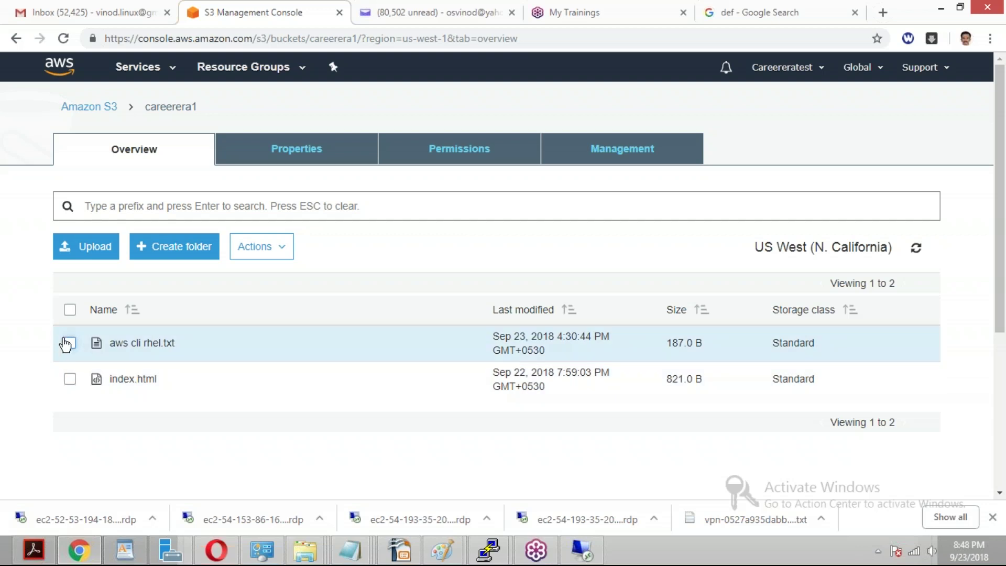
{"action": "left_click", "coordinate": [70, 345]}
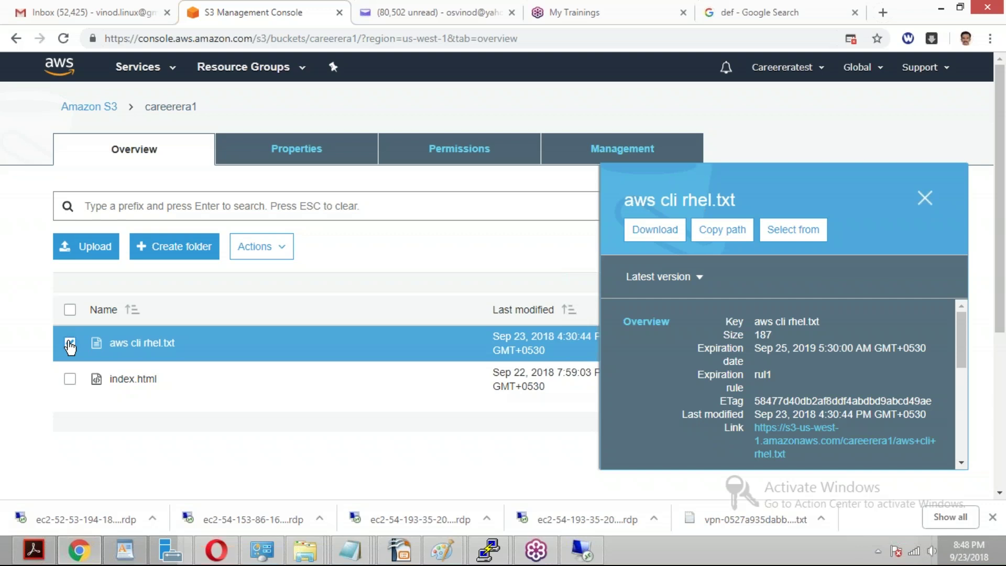
{"action": "left_click", "coordinate": [70, 344]}
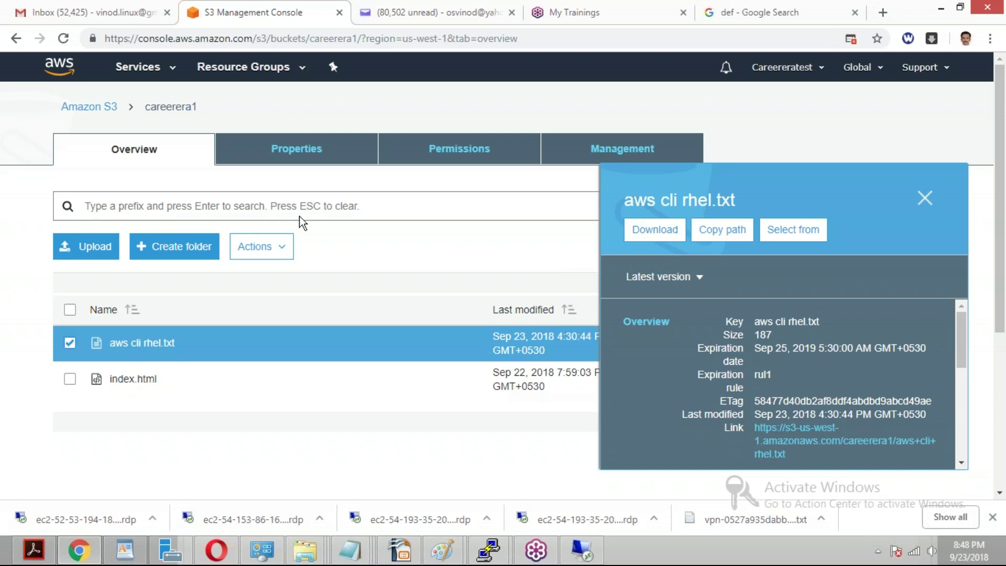
Check the careerera1 bucket's properties, then reselect aws cli rhel.txt in the overview and examine its storage class, encryption and permissions.
{"action": "left_click", "coordinate": [306, 160]}
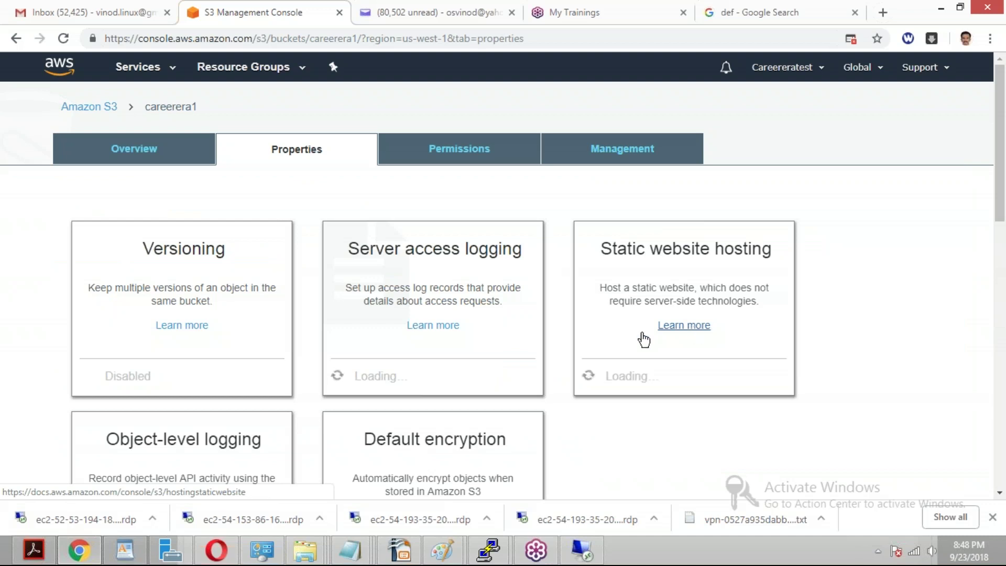
{"action": "left_click", "coordinate": [146, 155]}
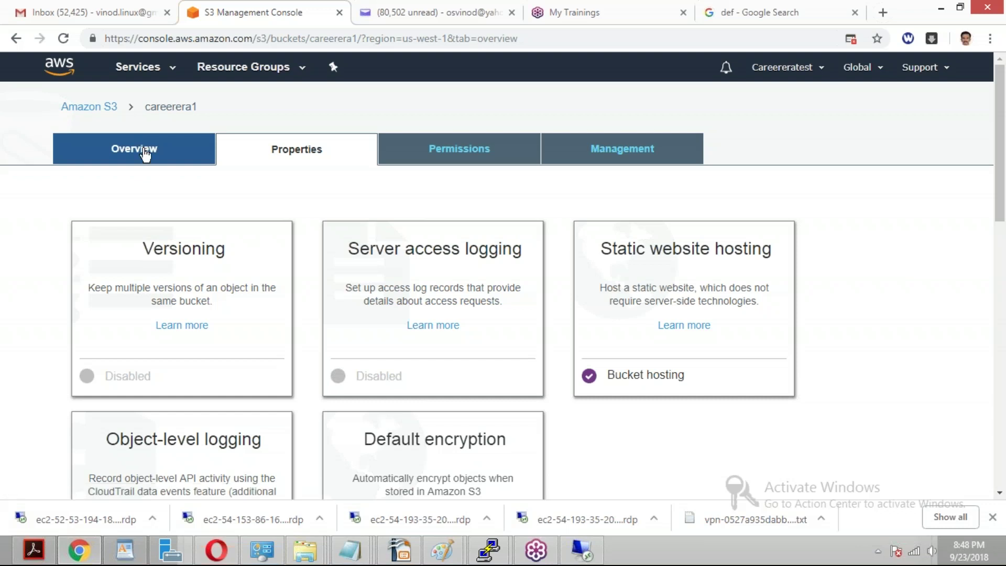
{"action": "left_click", "coordinate": [70, 343]}
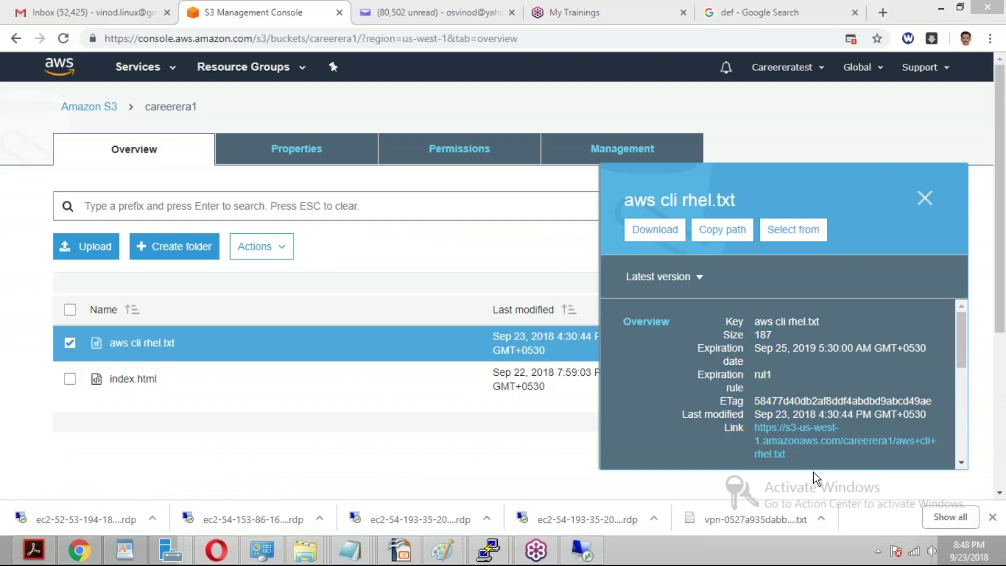
{"action": "scroll", "coordinate": [952, 378], "scroll_direction": "down", "scroll_amount": 3}
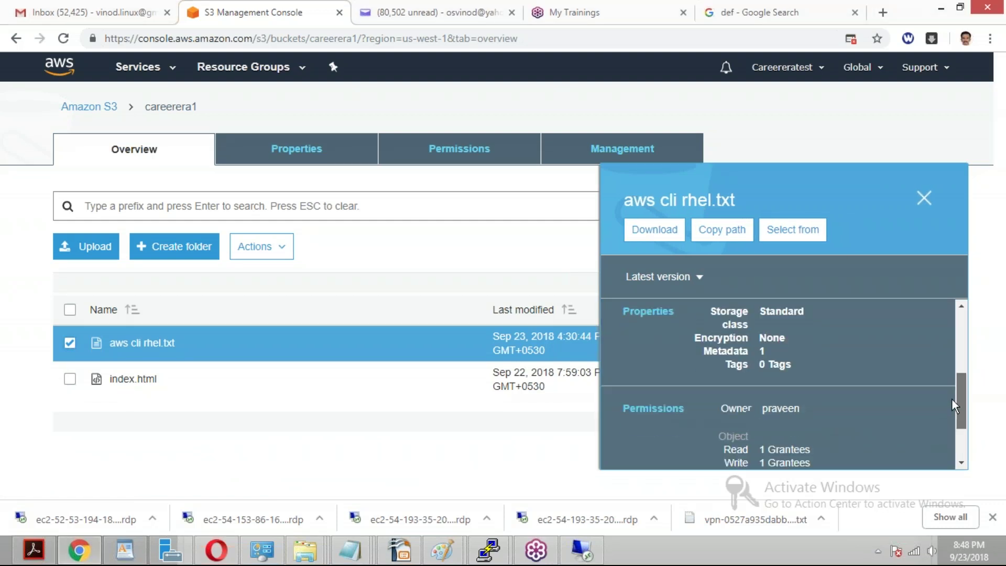
{"action": "mouse_move", "coordinate": [952, 398]}
{"action": "left_mouse_down"}
{"action": "mouse_move", "coordinate": [953, 434]}
{"action": "mouse_move", "coordinate": [962, 344]}
{"action": "mouse_move", "coordinate": [962, 385]}
{"action": "left_mouse_up"}
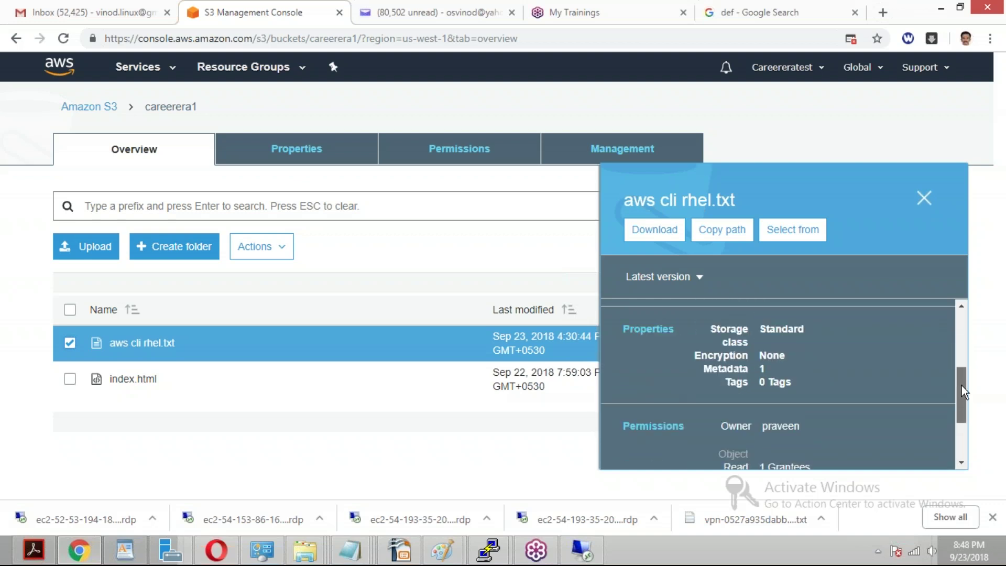
Open the properties of aws cli rhel.txt and examine the available storage classes without changing the selection.
{"action": "left_click", "coordinate": [790, 351]}
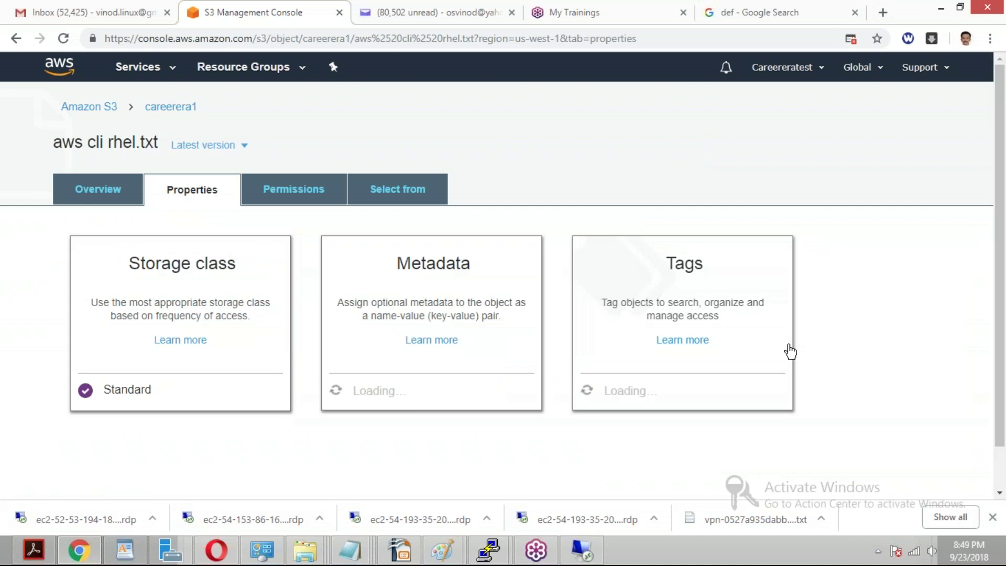
{"action": "left_click", "coordinate": [181, 265]}
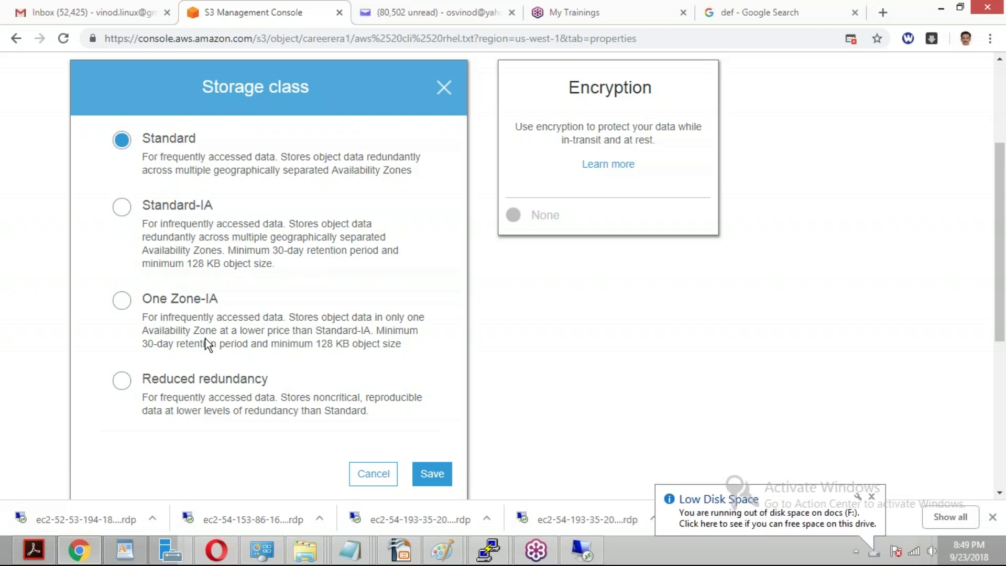
{"action": "left_click", "coordinate": [447, 90]}
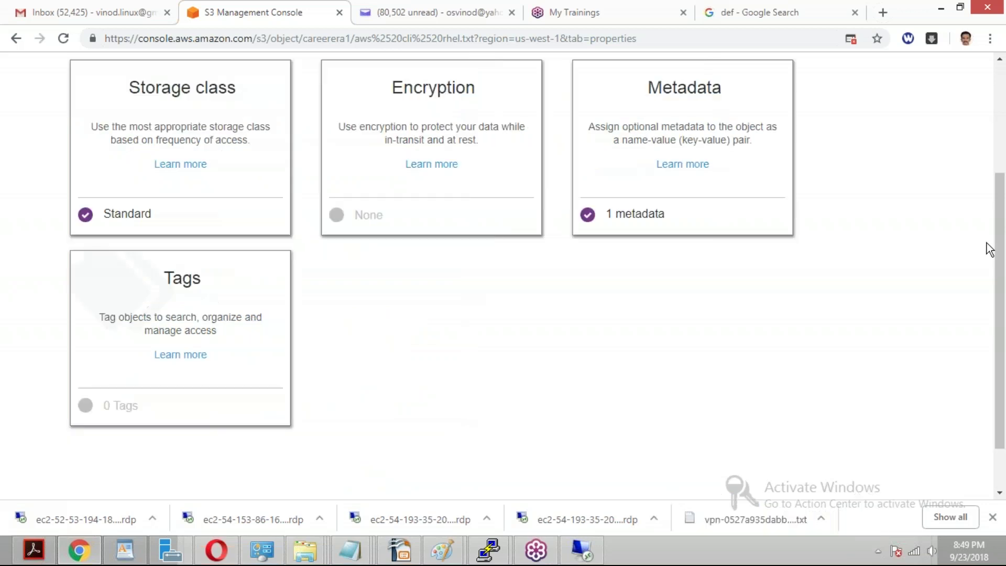
{"action": "left_click_drag", "start_coordinate": [1001, 265], "coordinate": [1001, 193]}
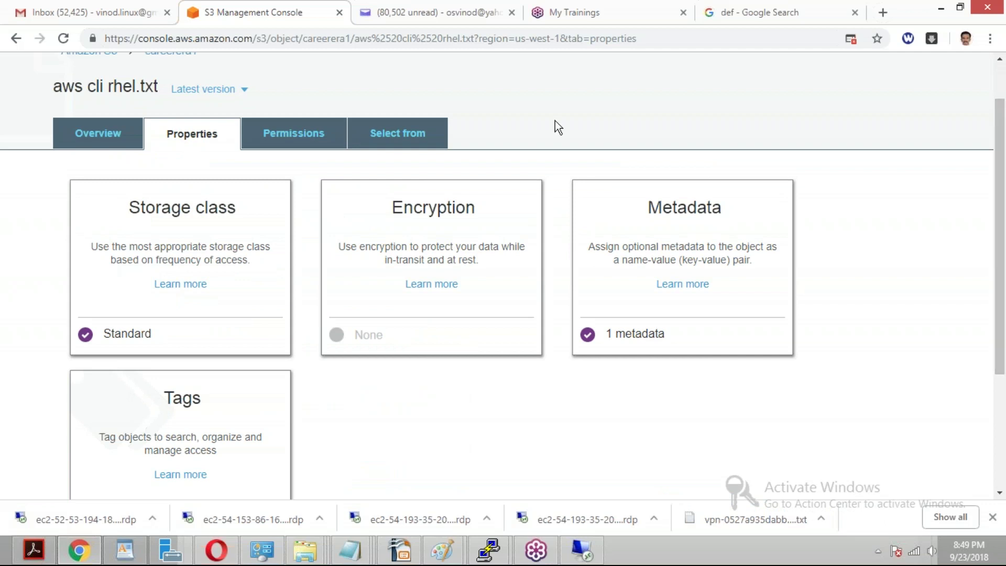
Review the overview details of aws cli rhel.txt, then return to the careerera1 bucket and select that file.
{"action": "left_click", "coordinate": [98, 133]}
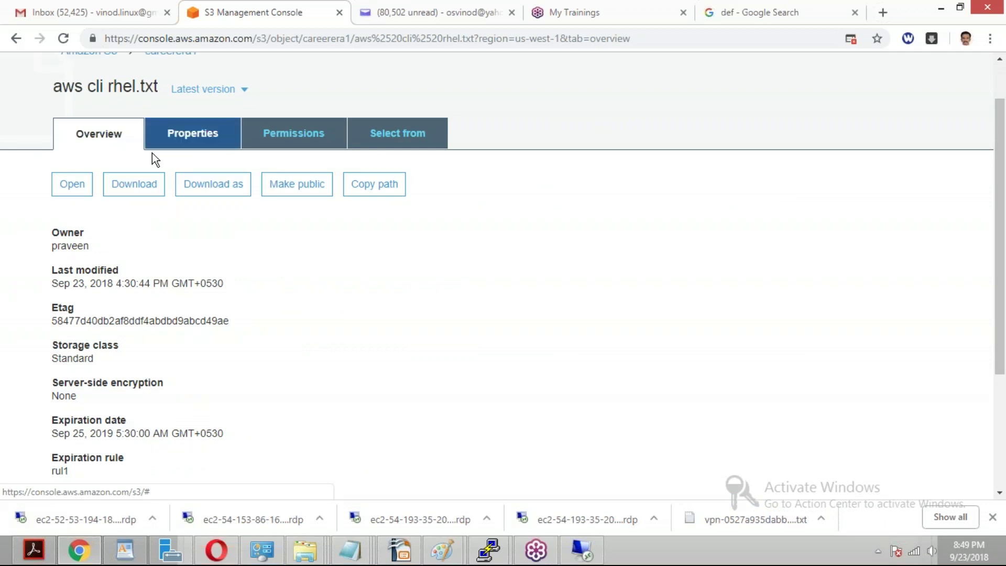
{"action": "left_click", "coordinate": [201, 147]}
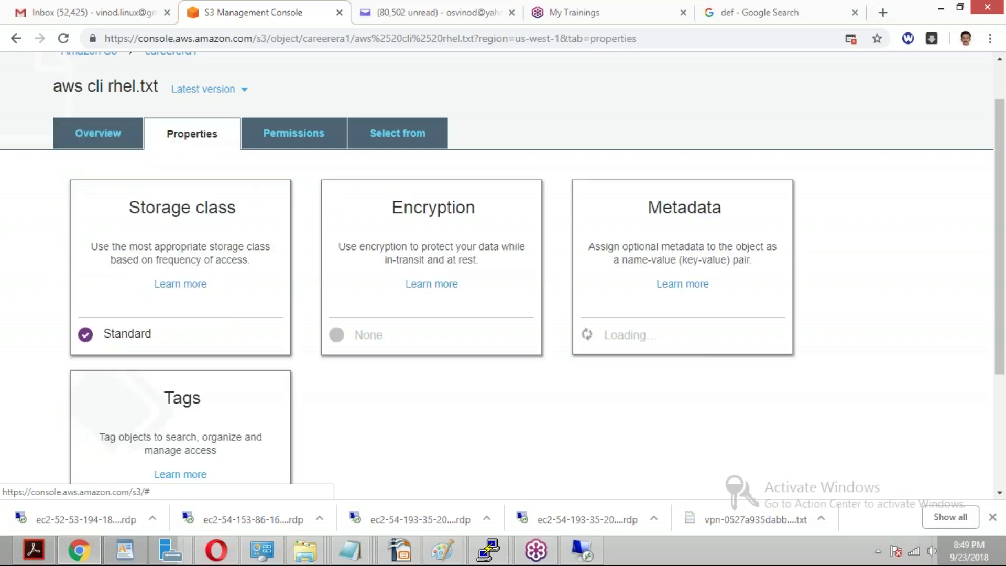
{"action": "left_click", "coordinate": [110, 143]}
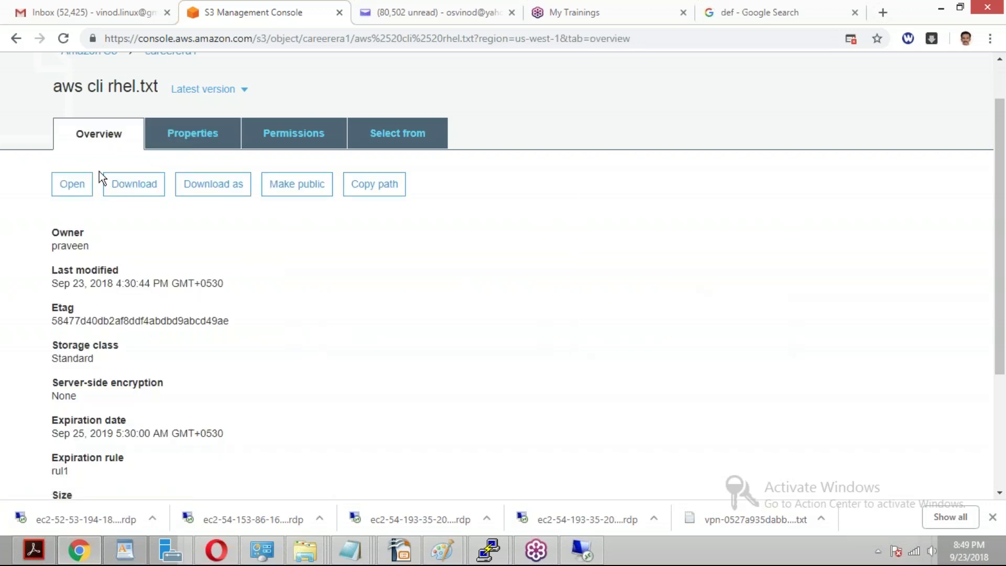
{"action": "scroll", "coordinate": [1003, 194], "scroll_direction": "up", "scroll_amount": 1}
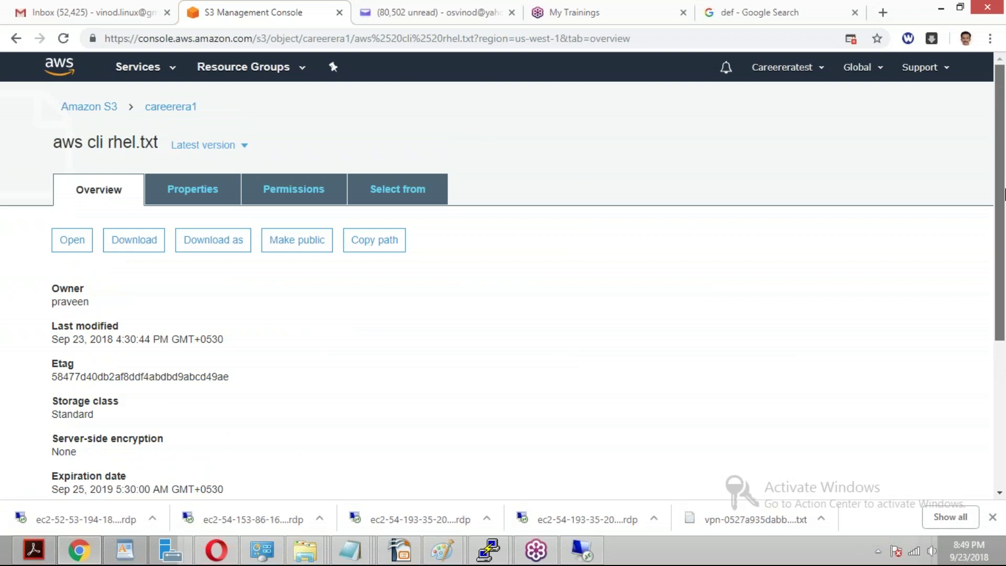
{"action": "left_click", "coordinate": [173, 107]}
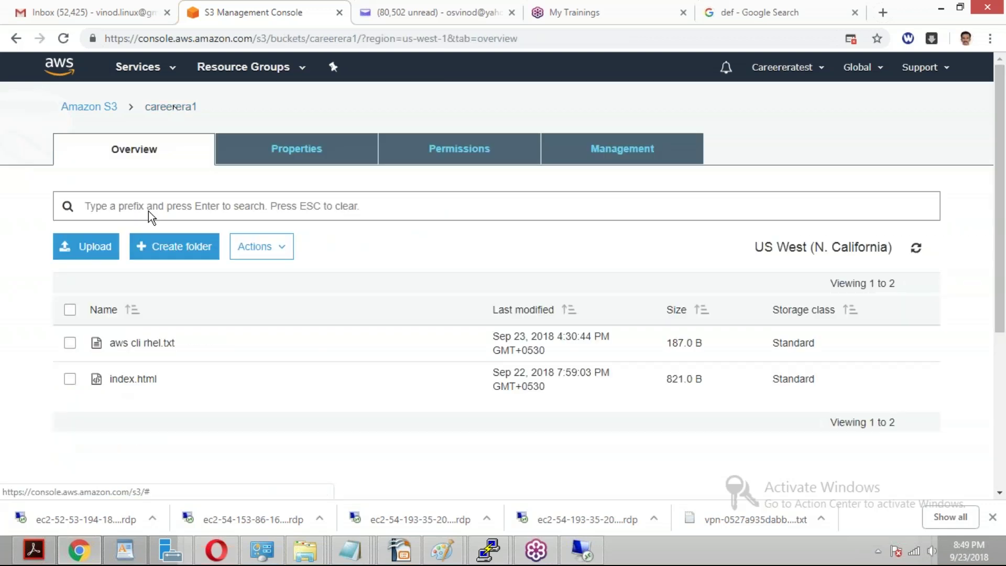
{"action": "left_click", "coordinate": [70, 344]}
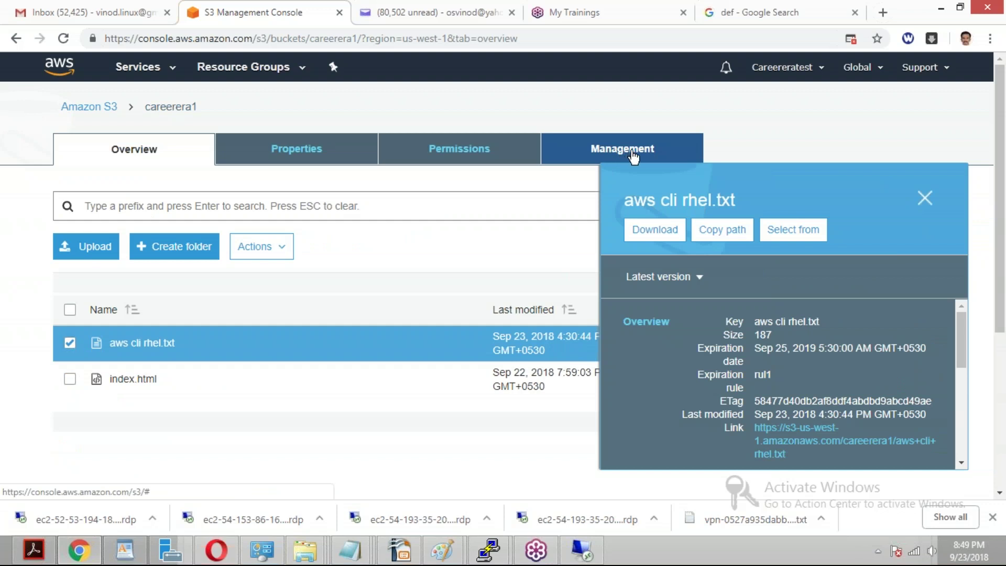
Start a lifecycle rule named rule22 for the careerera1 bucket without a prefix or tag filter.
{"action": "left_click", "coordinate": [634, 152]}
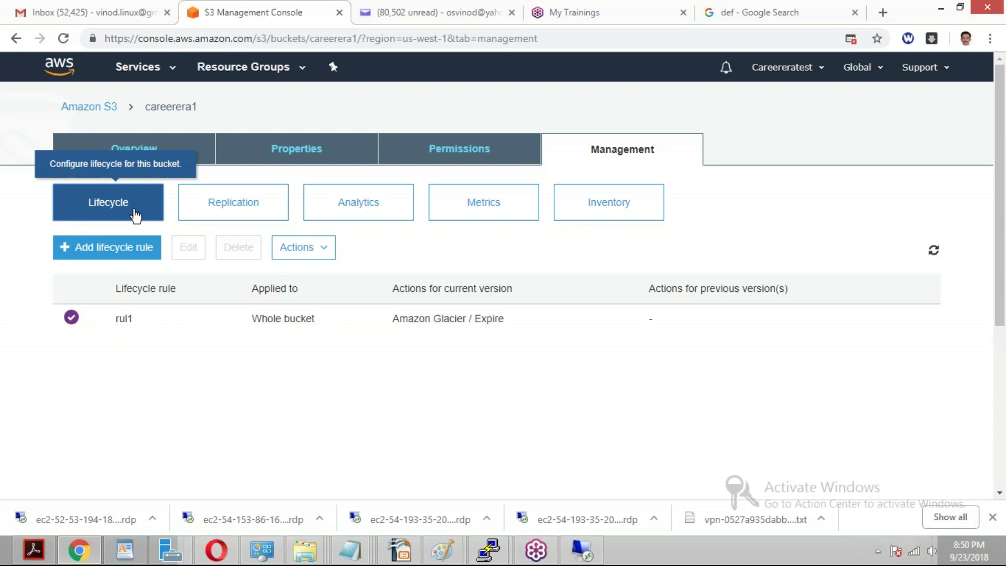
{"action": "left_click", "coordinate": [122, 250]}
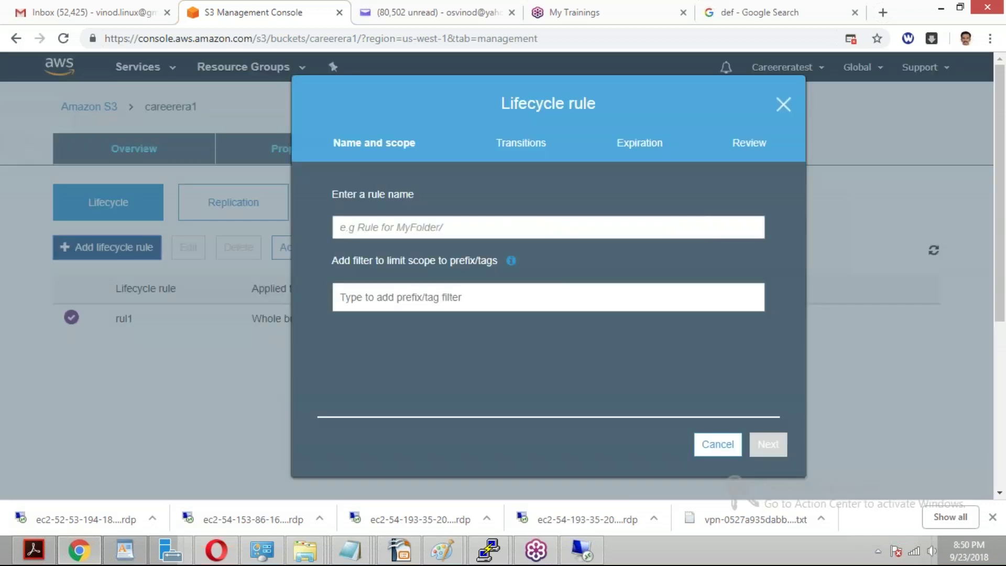
{"action": "left_click", "coordinate": [395, 230]}
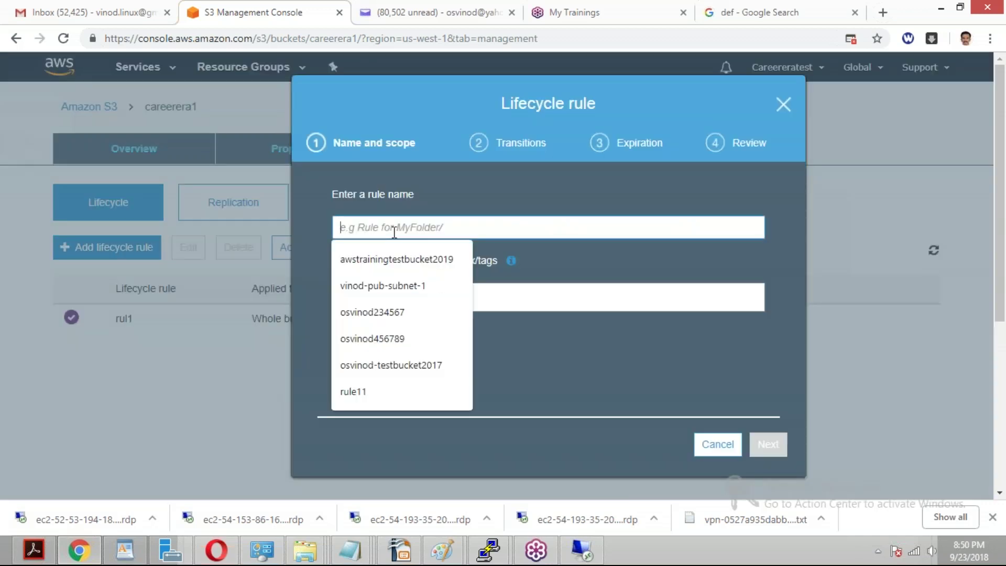
{"action": "type", "text": "rule22"}
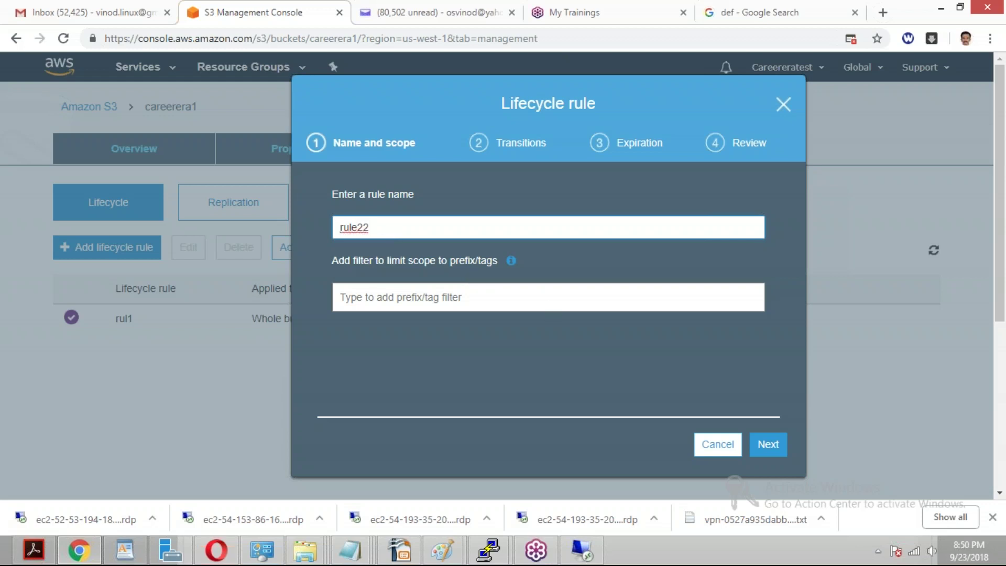
{"action": "left_click", "coordinate": [767, 443]}
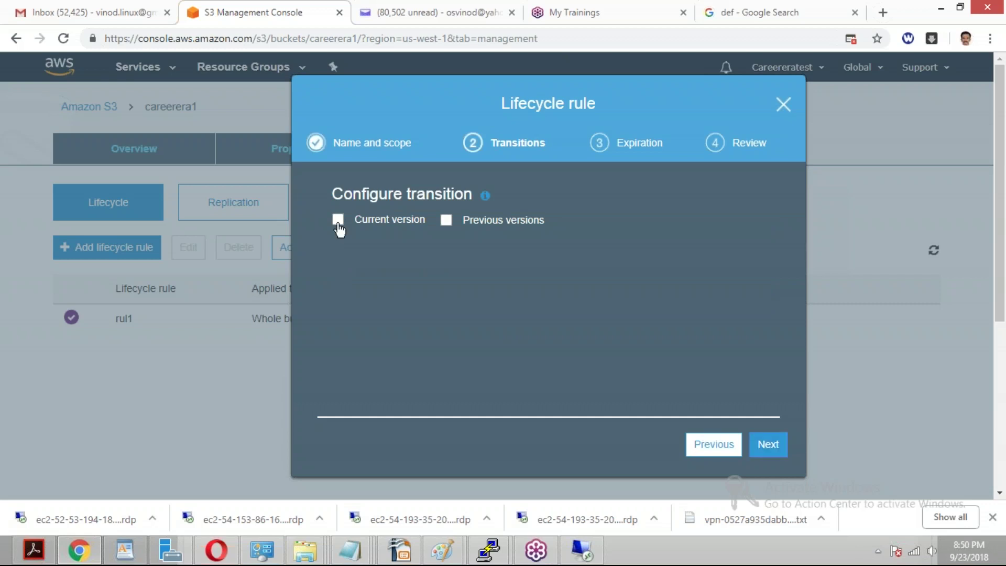
Add a current-version transition to Amazon Glacier 1 day after creation, skip expiration, and proceed to the rule review.
{"action": "left_click", "coordinate": [338, 224]}
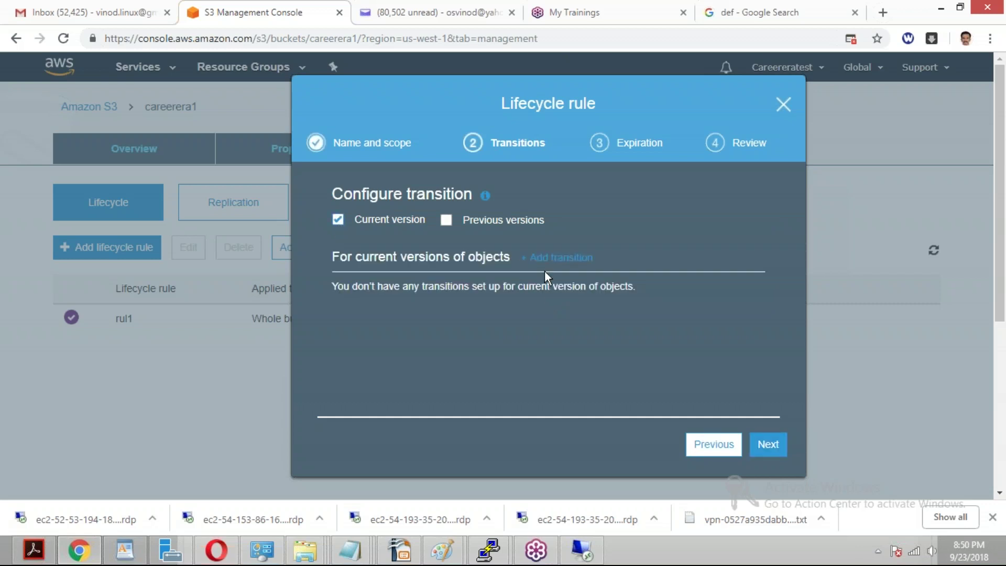
{"action": "left_click", "coordinate": [559, 259]}
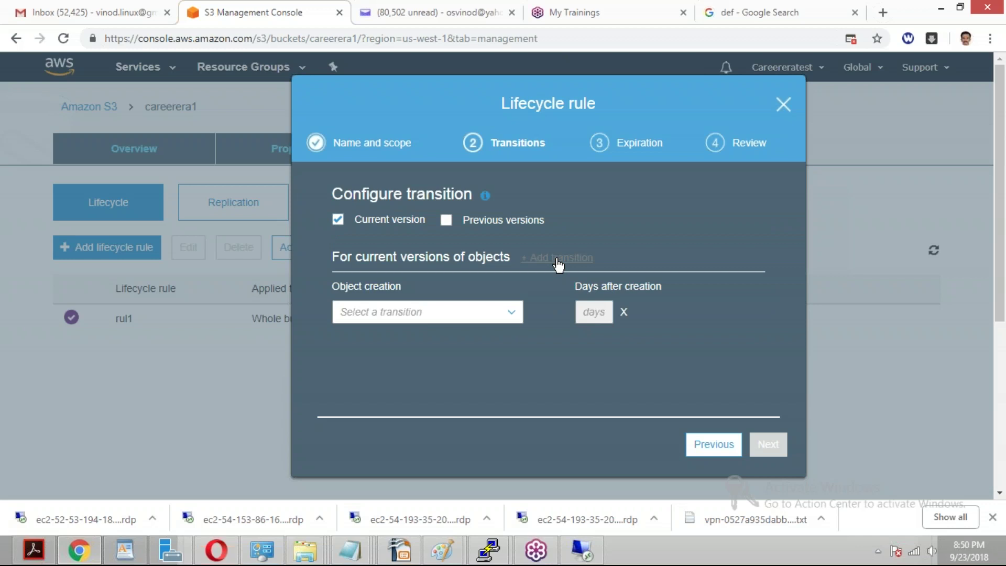
{"action": "left_click", "coordinate": [510, 313]}
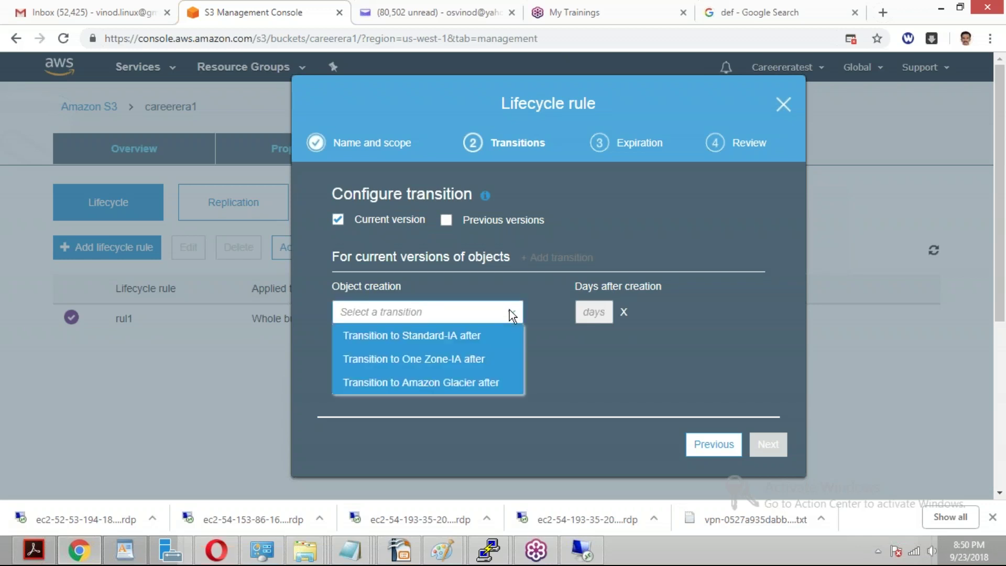
{"action": "left_click", "coordinate": [479, 382]}
{"action": "left_click", "coordinate": [595, 314]}
{"action": "left_click", "coordinate": [567, 310]}
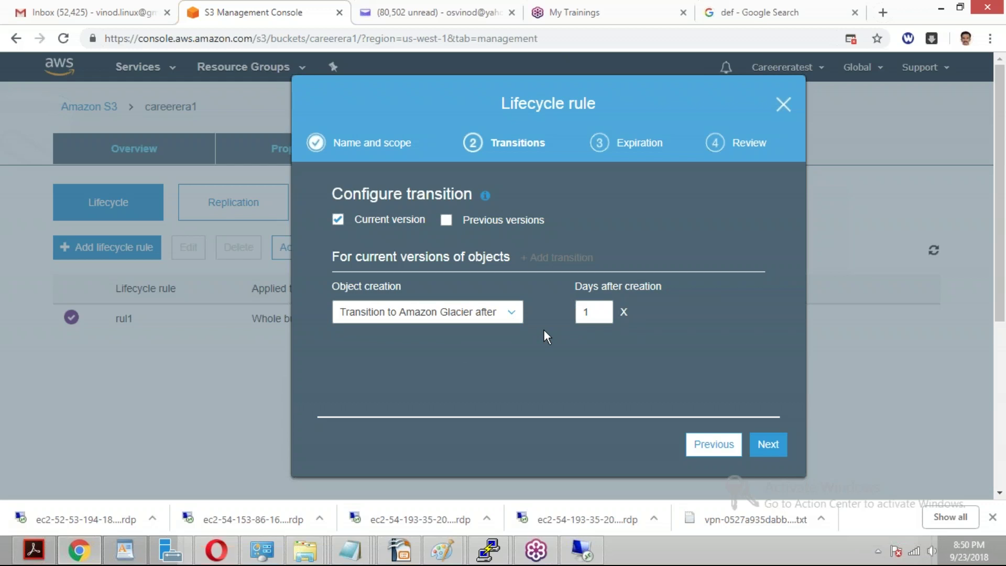
{"action": "left_click", "coordinate": [769, 455]}
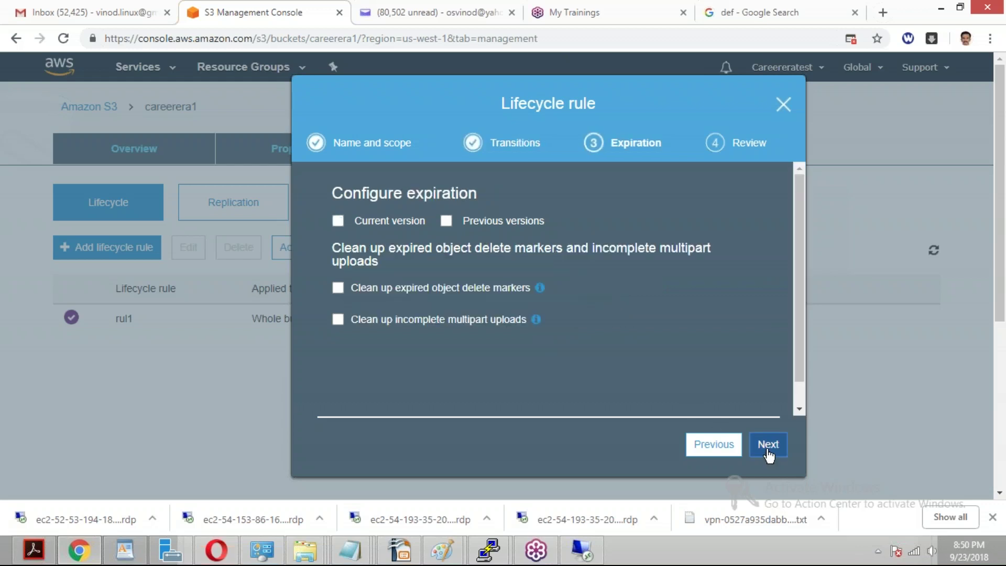
{"action": "left_click", "coordinate": [769, 455]}
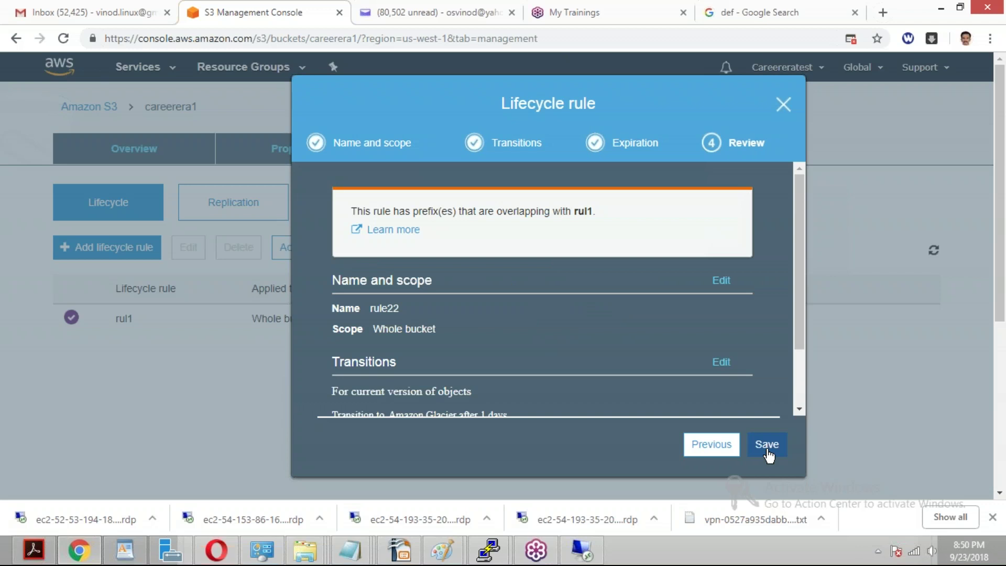
Go back to the rule's transition, set it to 2 days after creation, and discard the rule without saving.
{"action": "left_click", "coordinate": [719, 448]}
{"action": "left_click", "coordinate": [598, 314]}
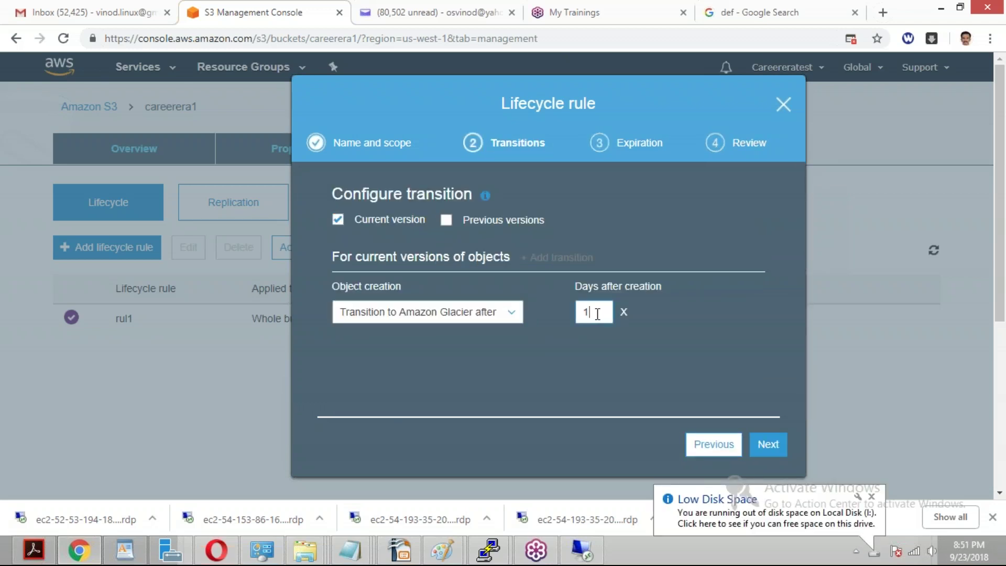
{"action": "key", "text": "BackSpace"}
{"action": "type", "text": "2"}
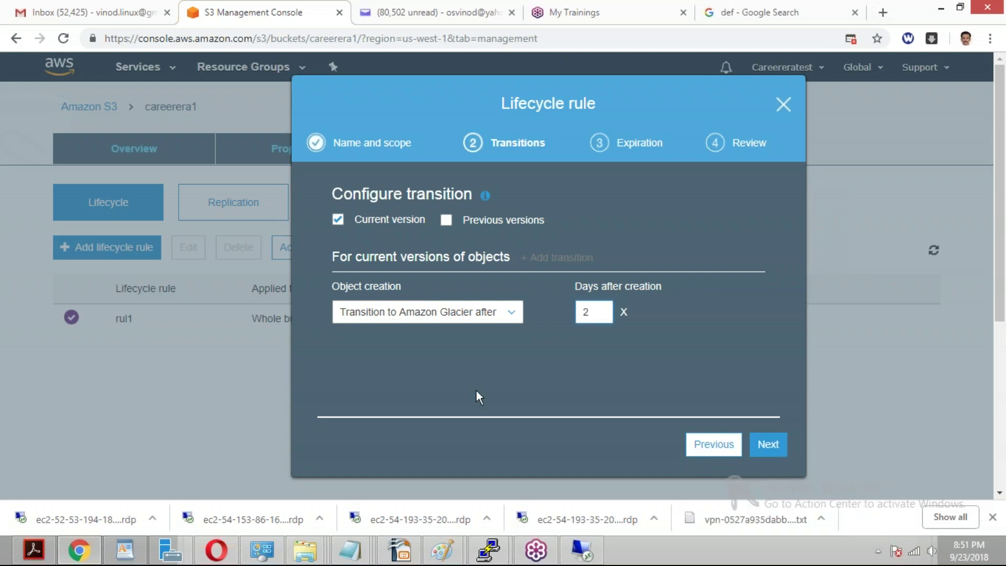
{"action": "left_click", "coordinate": [784, 104]}
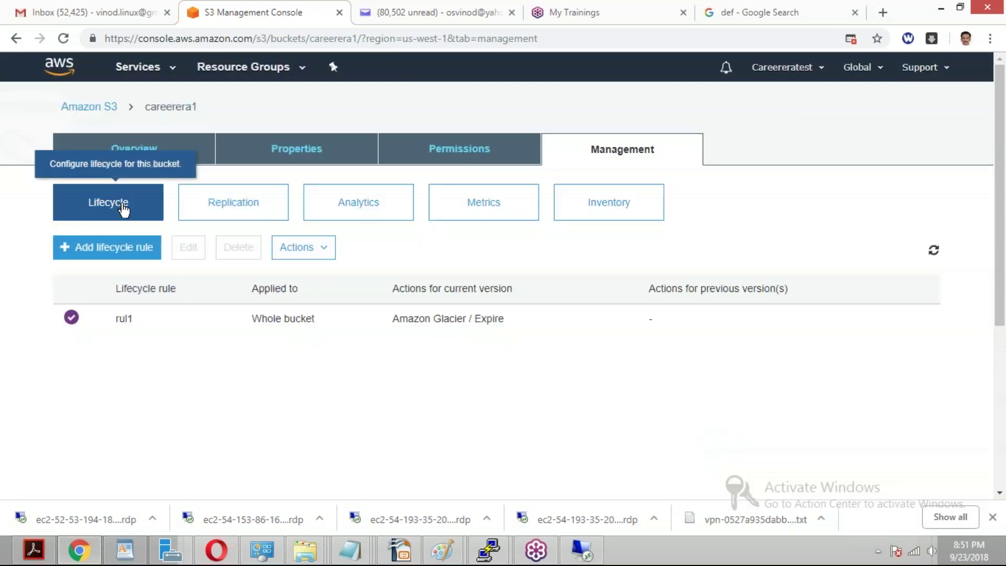
Select index.html in the bucket overview, then return to the bucket's lifecycle management.
{"action": "left_click", "coordinate": [135, 152]}
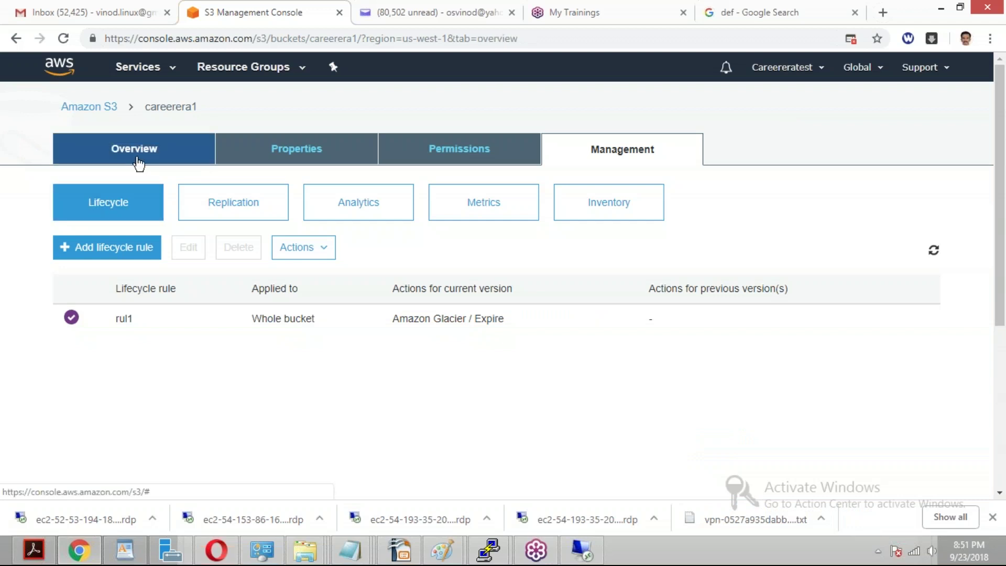
{"action": "left_click", "coordinate": [70, 378]}
{"action": "left_click", "coordinate": [621, 152]}
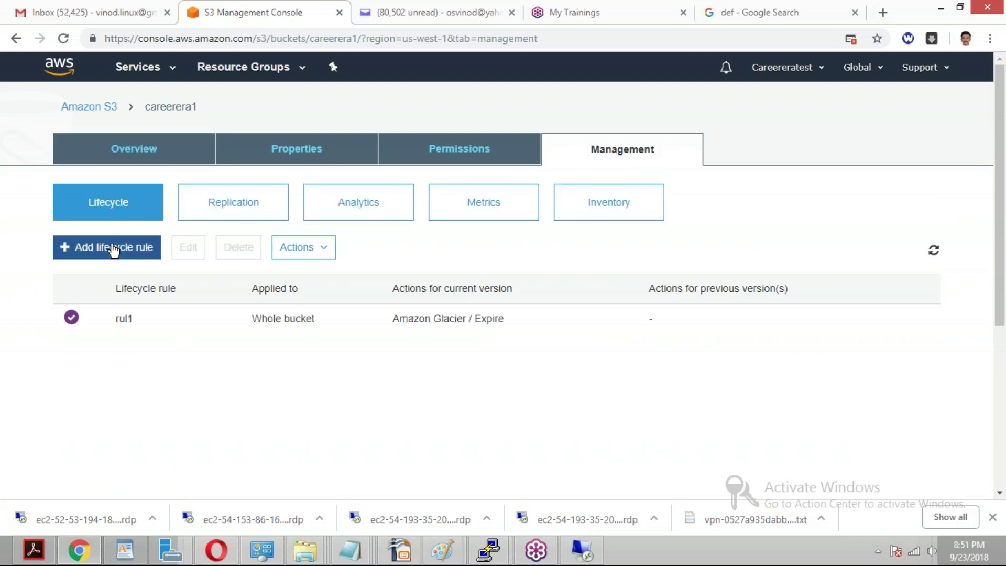
Try a lifecycle rule named rule3 that expires current object versions after 365 days, then close it without saving.
{"action": "left_click", "coordinate": [113, 251]}
{"action": "left_click", "coordinate": [446, 232]}
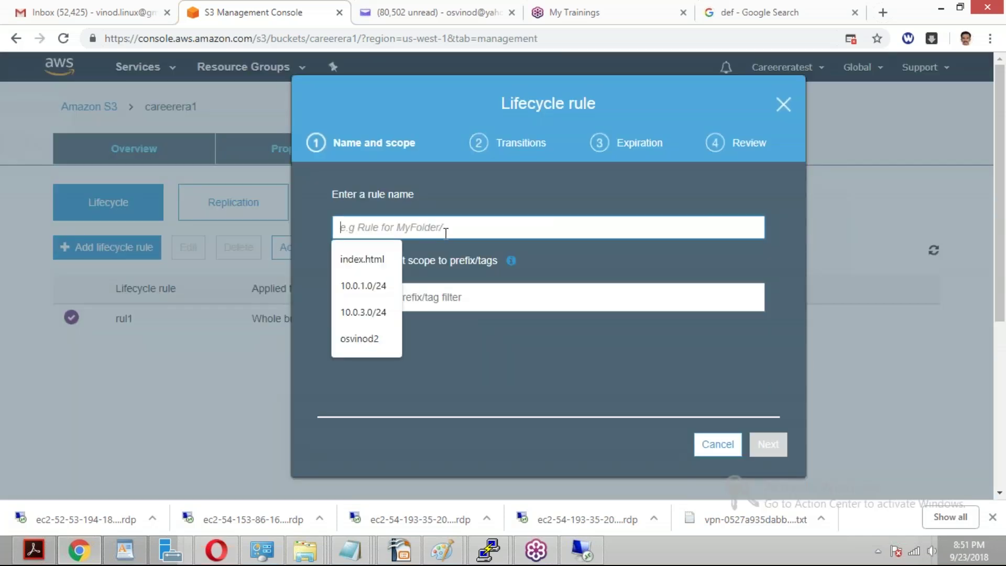
{"action": "type", "text": "rule3"}
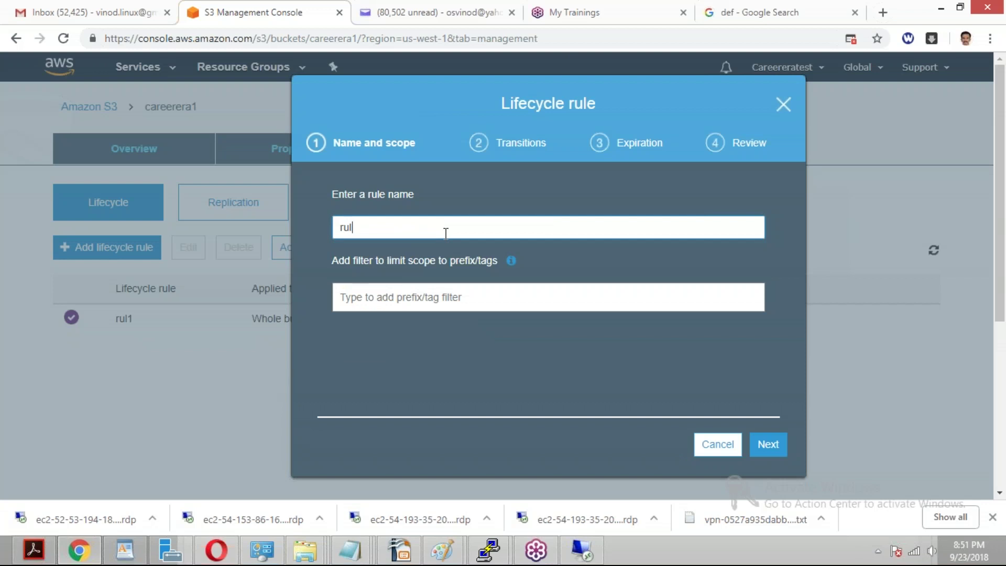
{"action": "left_click", "coordinate": [769, 446]}
{"action": "left_click", "coordinate": [338, 219]}
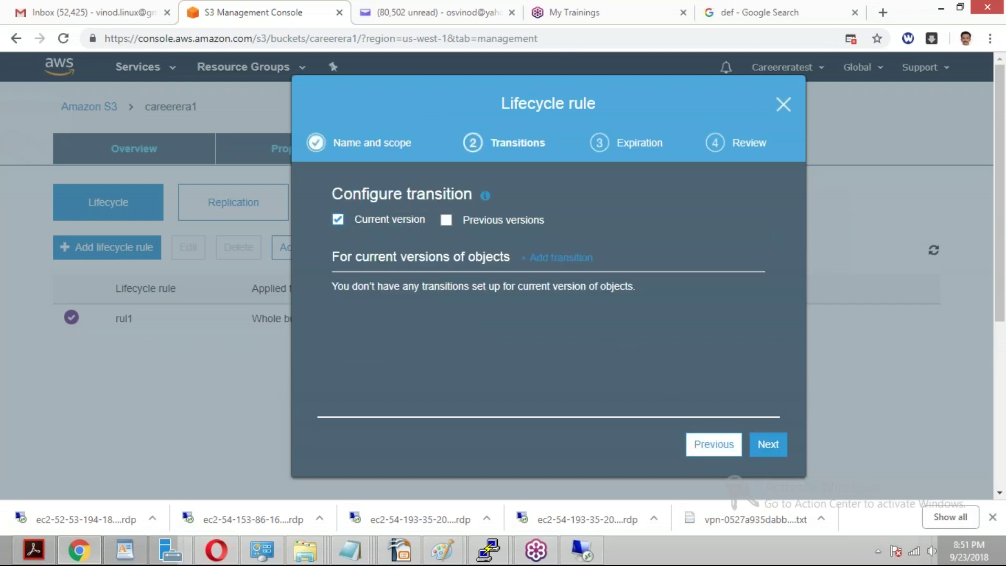
{"action": "left_click", "coordinate": [769, 446]}
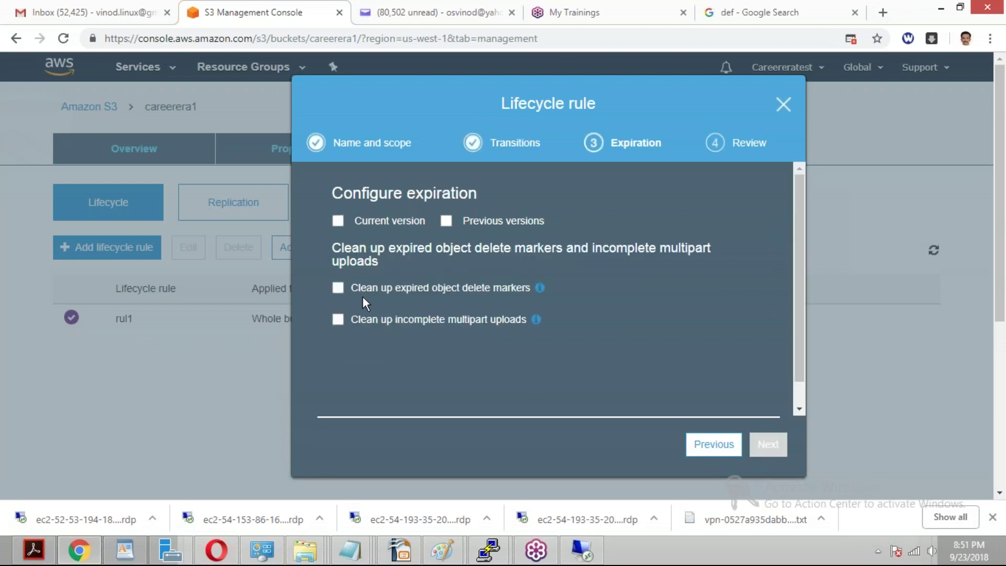
{"action": "left_click", "coordinate": [338, 221]}
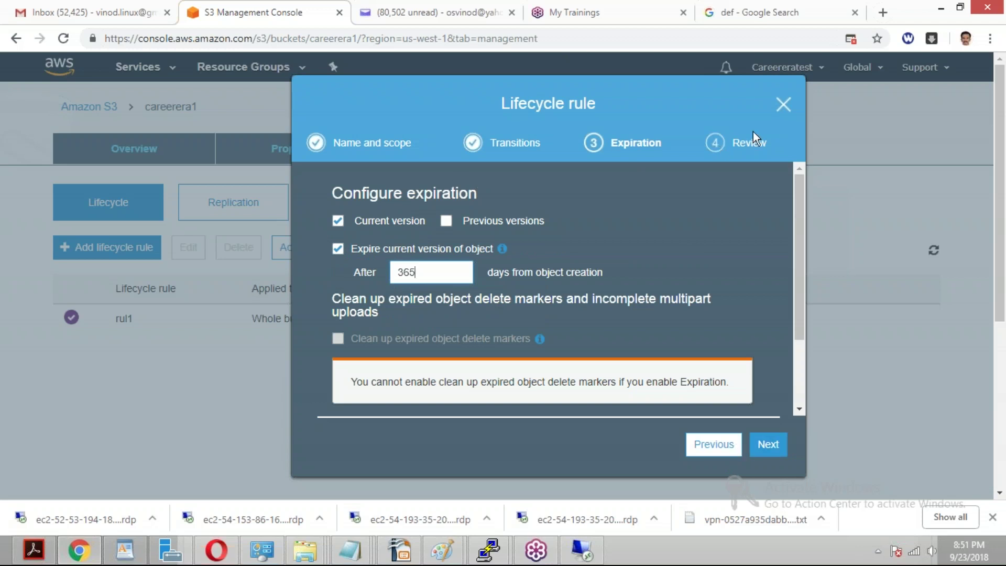
{"action": "left_click", "coordinate": [784, 104]}
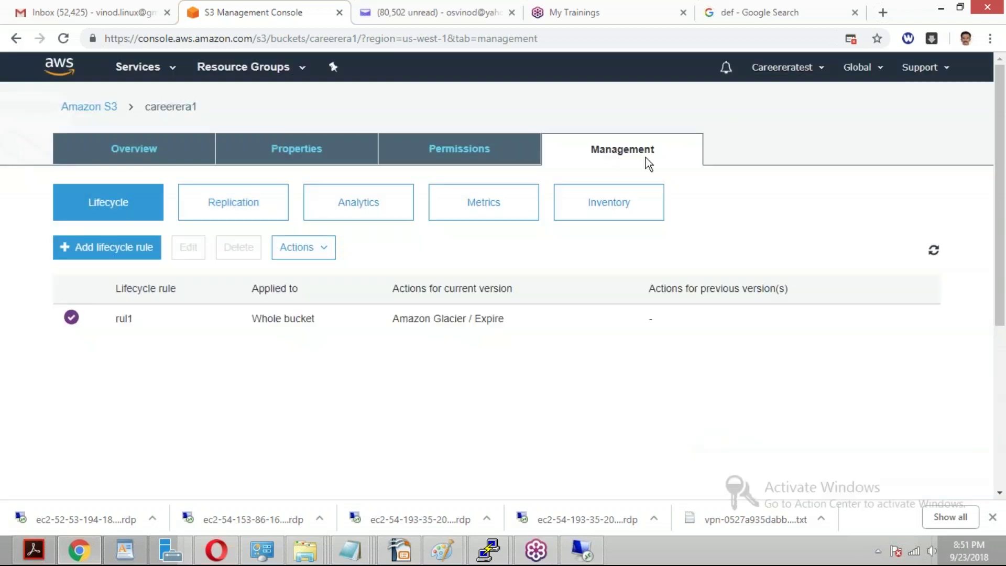
Start a lifecycle rule named rule5 for the careerera1 bucket and proceed to its transition settings.
{"action": "left_click", "coordinate": [137, 247]}
{"action": "left_click", "coordinate": [405, 223]}
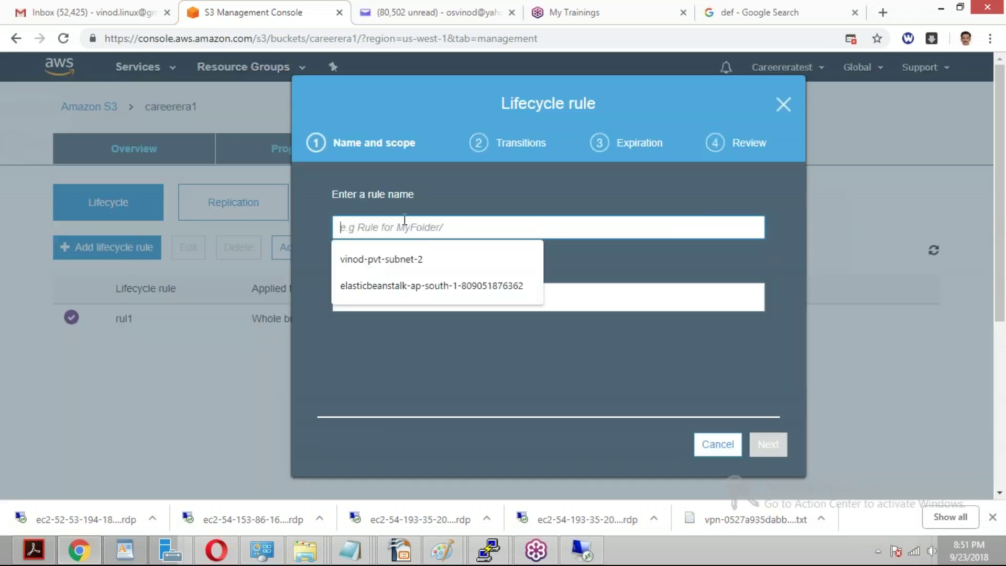
{"action": "type", "text": "rul"}
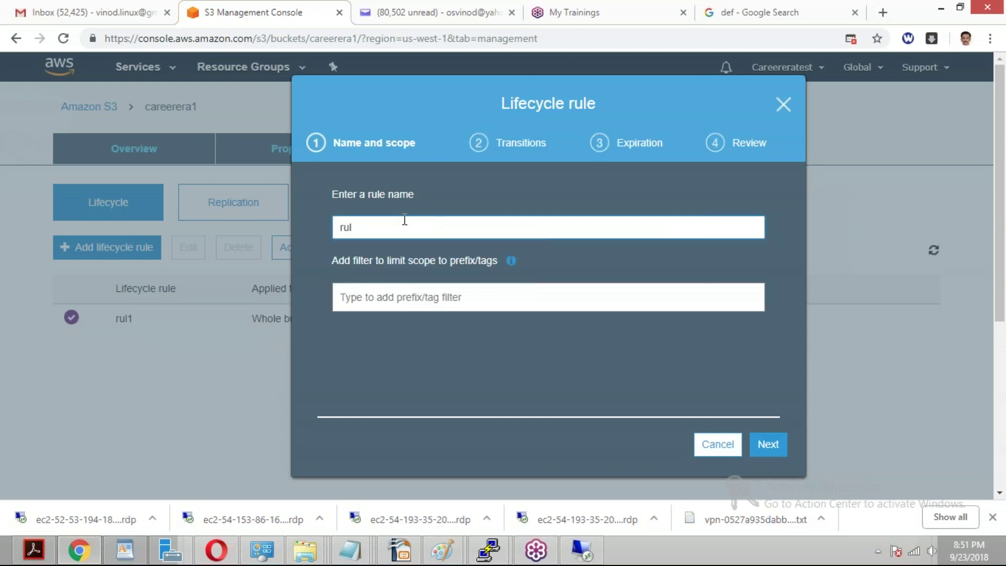
{"action": "type", "text": "5"}
{"action": "left_click", "coordinate": [354, 227]}
{"action": "type", "text": "e"}
{"action": "left_click", "coordinate": [759, 443]}
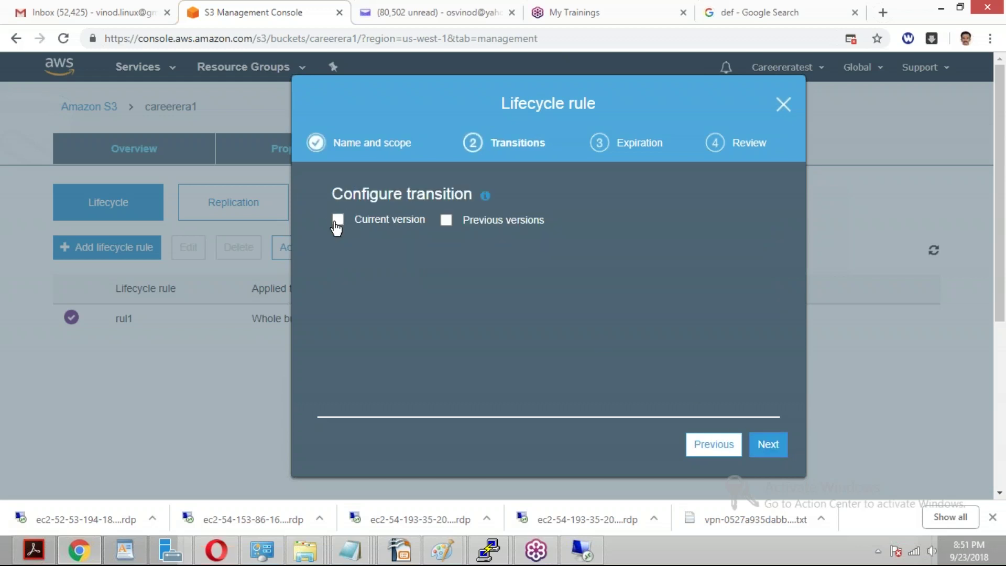
Add a transition of current object versions to Amazon Glacier 1 day after creation, and proceed to the expiration settings.
{"action": "left_click", "coordinate": [338, 222]}
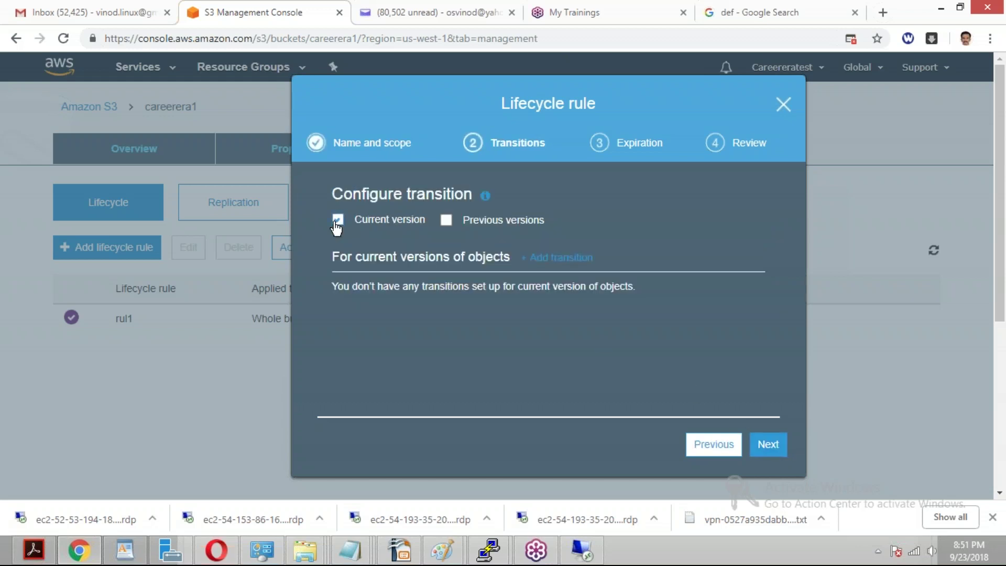
{"action": "double_click", "coordinate": [572, 260]}
{"action": "left_click", "coordinate": [426, 310]}
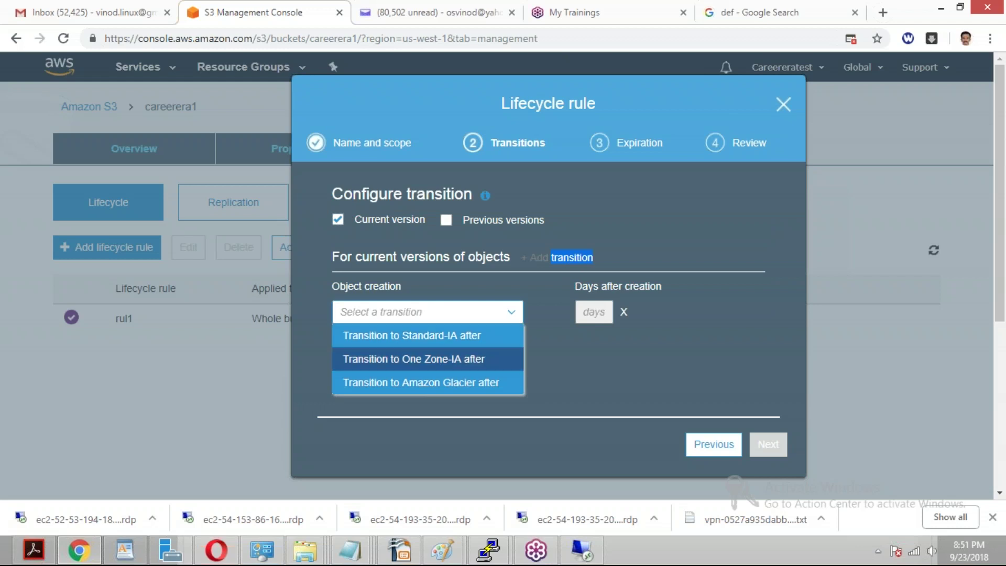
{"action": "left_click", "coordinate": [445, 385]}
{"action": "left_click", "coordinate": [587, 313]}
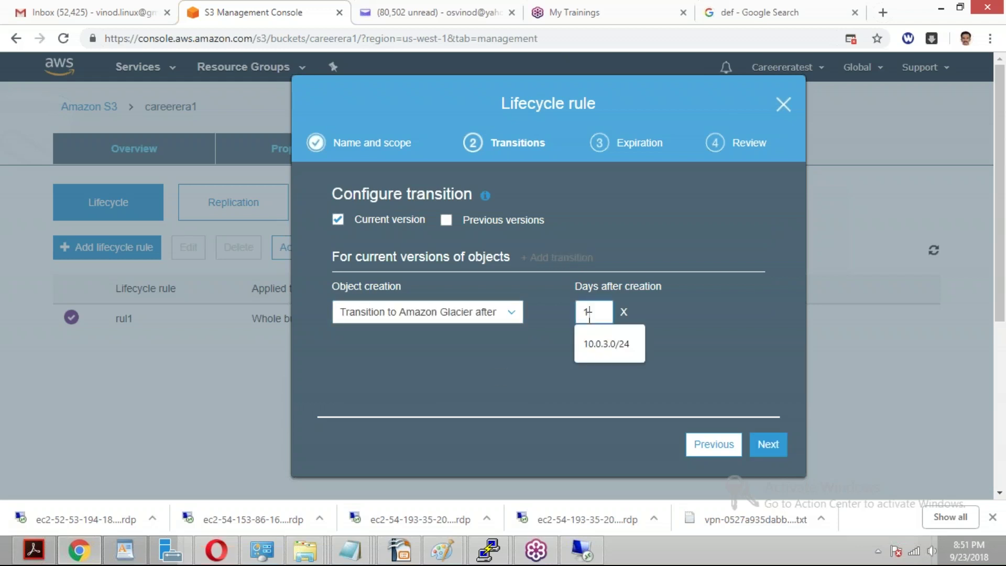
{"action": "left_click", "coordinate": [714, 334]}
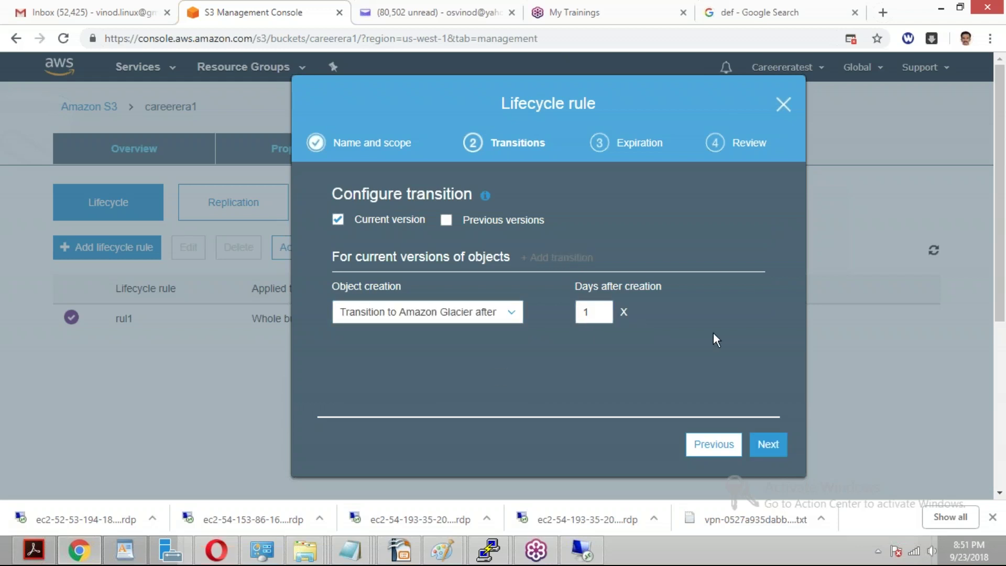
{"action": "left_click", "coordinate": [768, 447]}
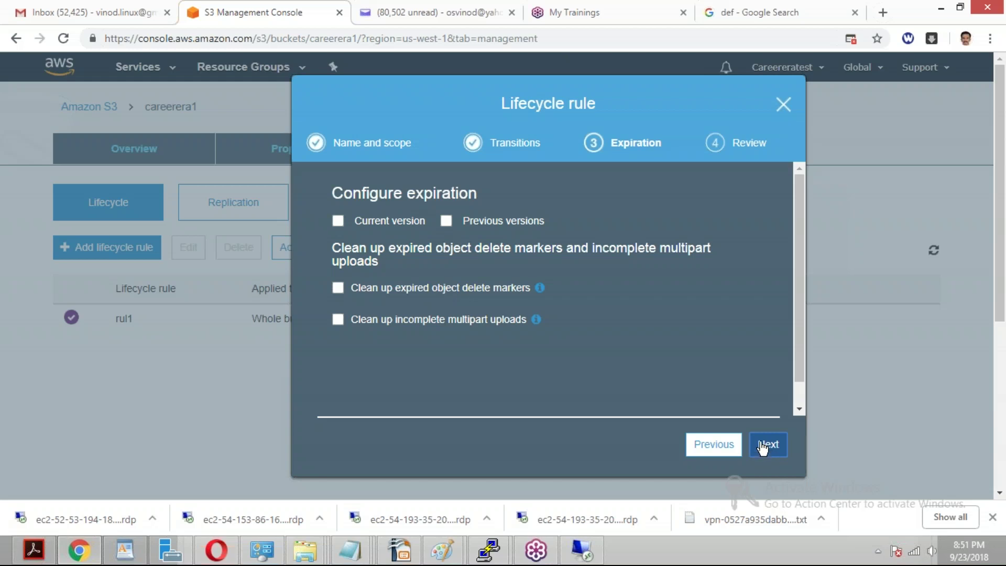
Expire current object versions 366 days after creation and save the lifecycle rule.
{"action": "left_click", "coordinate": [338, 222]}
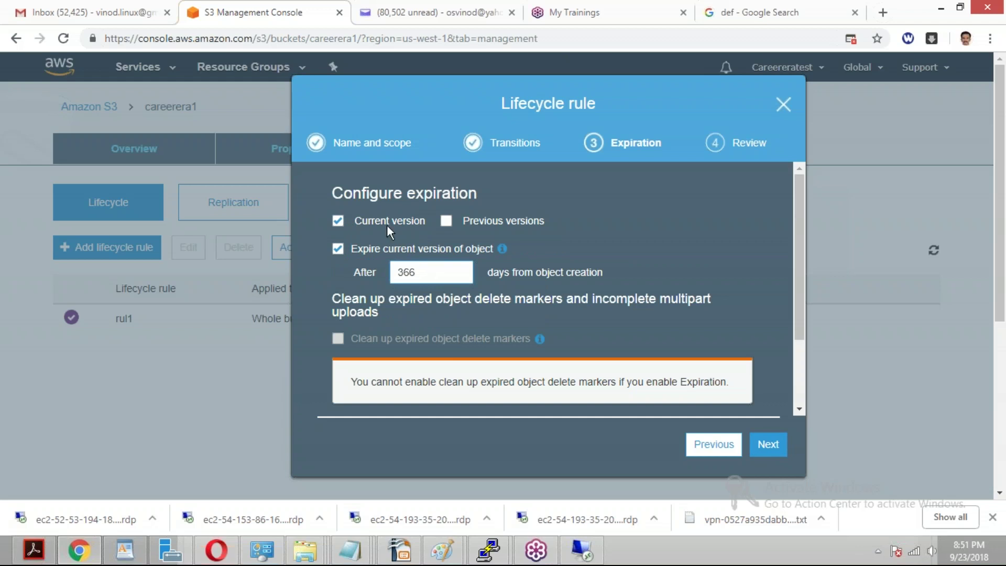
{"action": "left_click", "coordinate": [767, 445]}
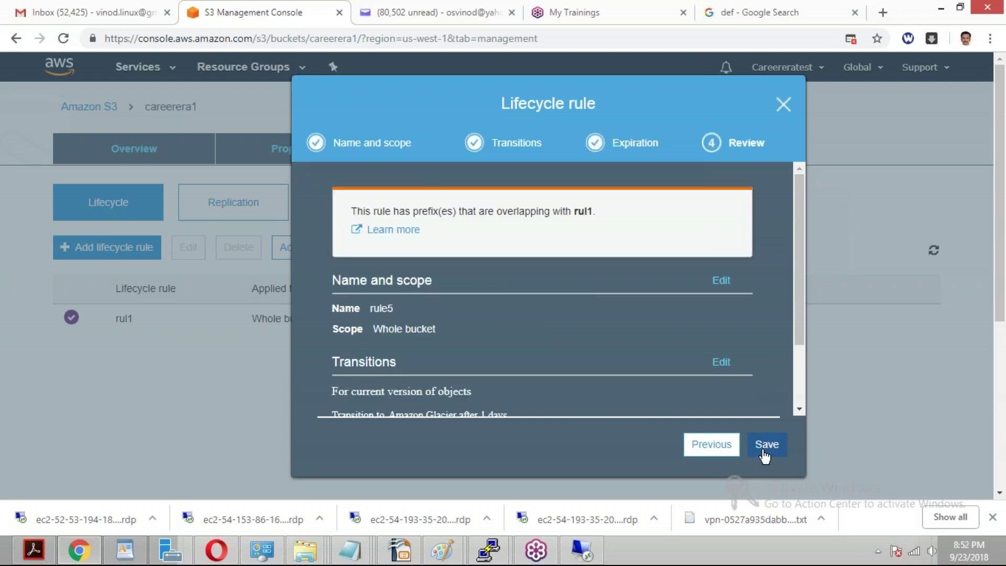
{"action": "left_click", "coordinate": [763, 451]}
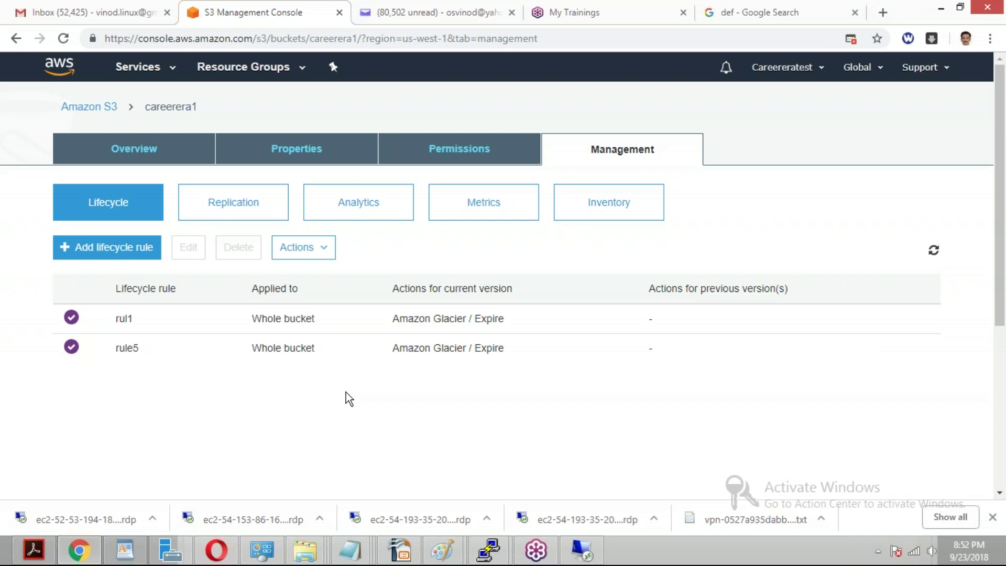
Select aws cli rhel.txt in the bucket overview and examine the actions available for it, including changing storage class and initiating a restore.
{"action": "left_click", "coordinate": [113, 157]}
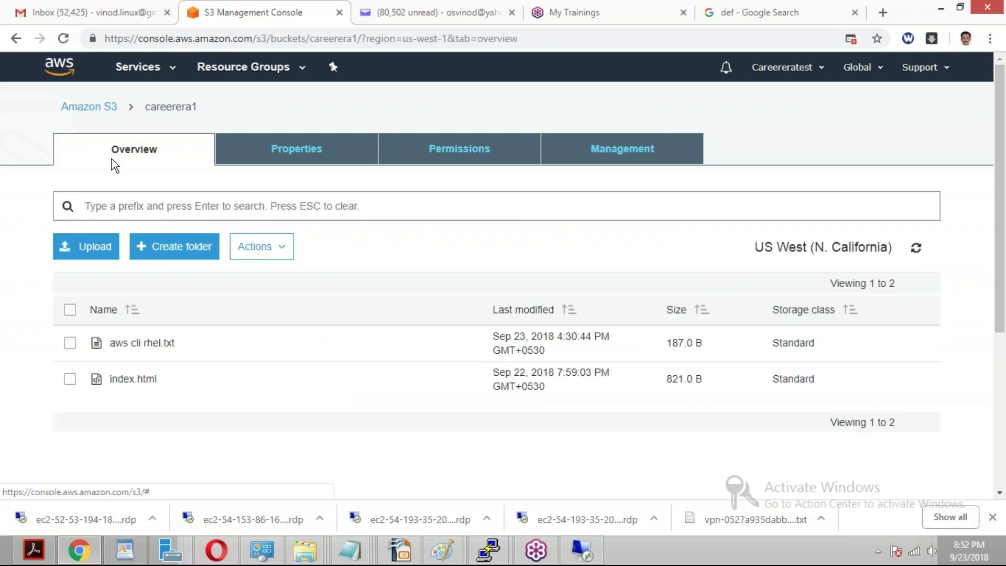
{"action": "left_click", "coordinate": [70, 343]}
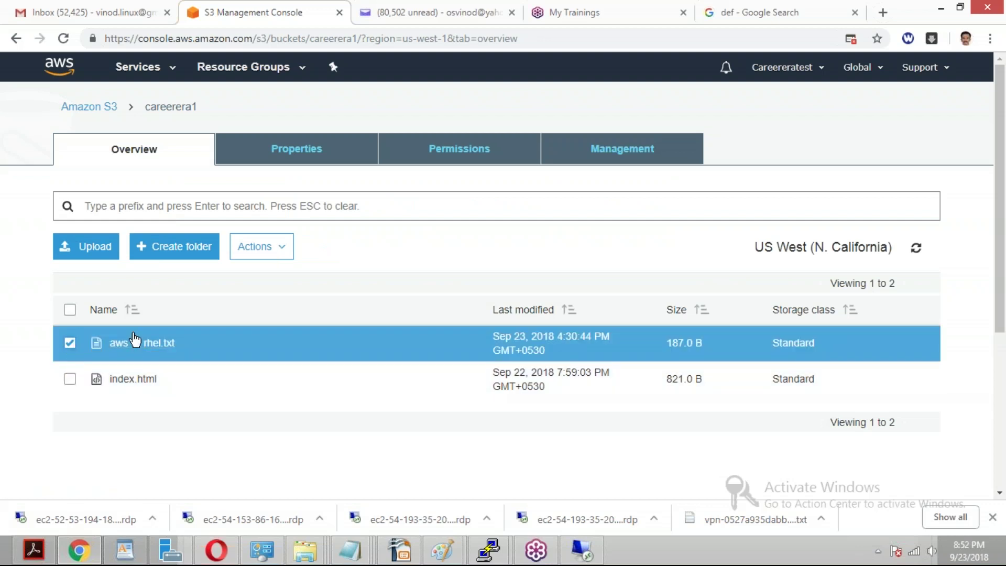
{"action": "right_click", "coordinate": [142, 349]}
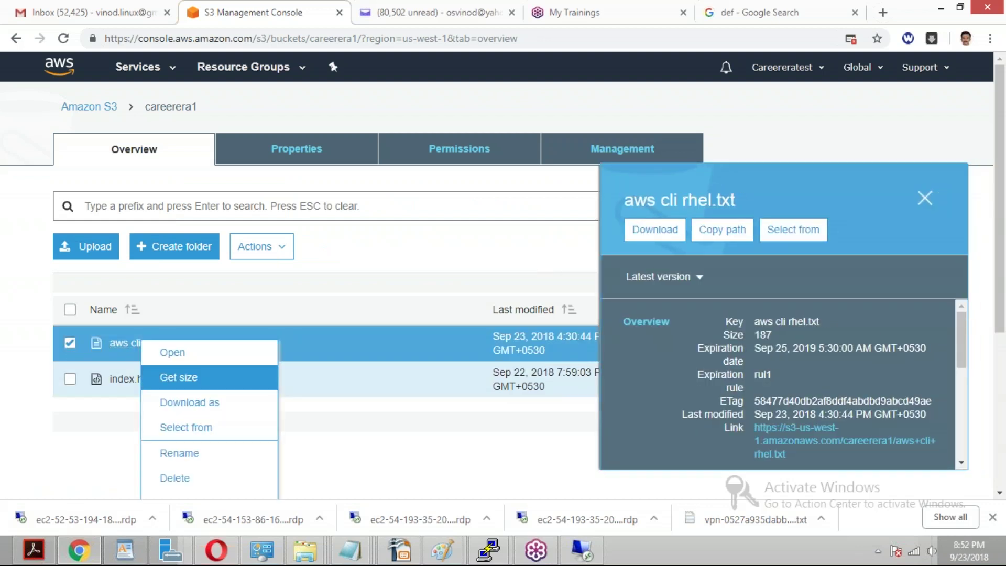
{"action": "scroll", "coordinate": [1003, 265], "scroll_direction": "down", "scroll_amount": 1}
{"action": "scroll", "coordinate": [1003, 264], "scroll_direction": "down", "scroll_amount": 1}
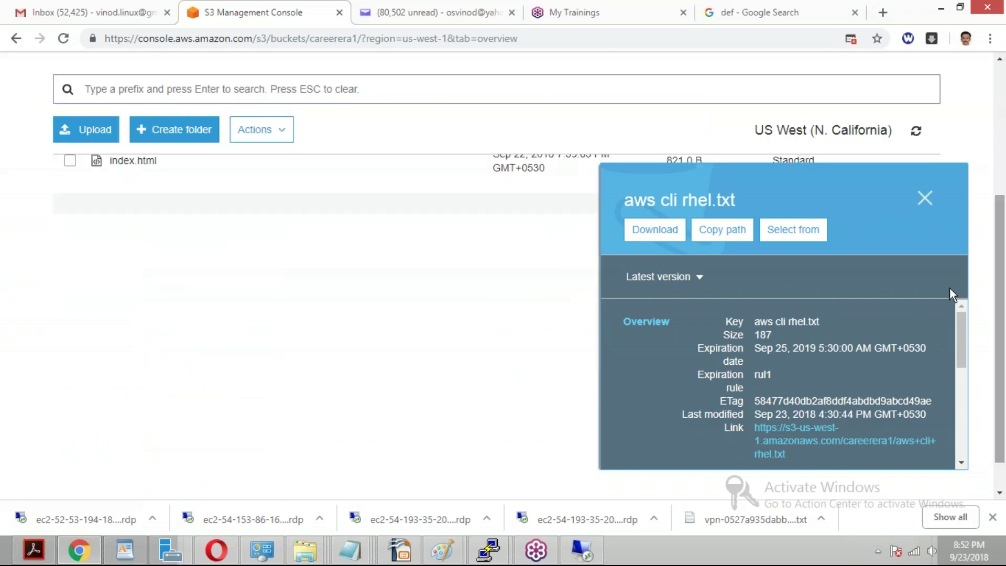
{"action": "scroll", "coordinate": [1002, 176], "scroll_direction": "up", "scroll_amount": 2}
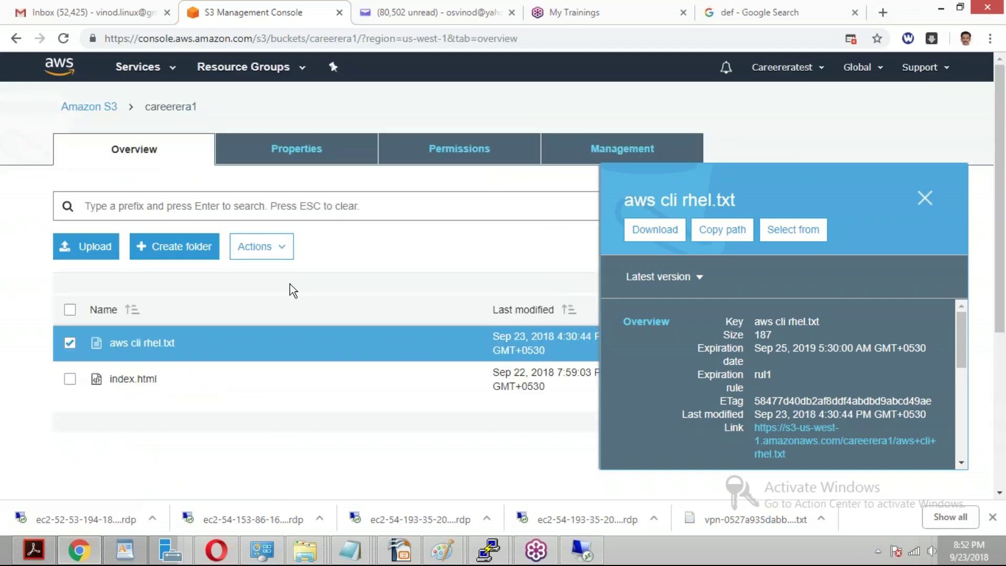
{"action": "right_click", "coordinate": [138, 342]}
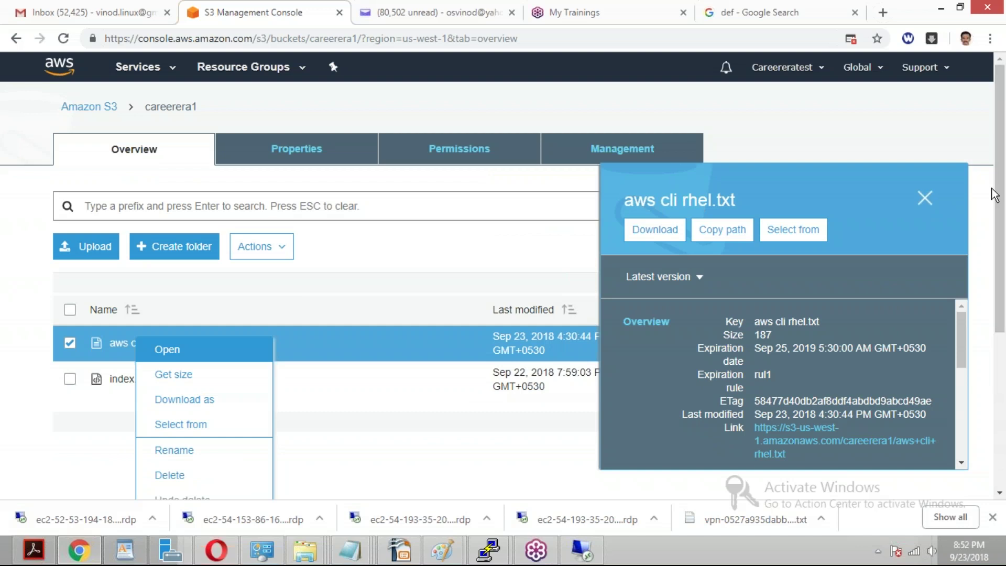
{"action": "scroll", "coordinate": [1003, 225], "scroll_direction": "down", "scroll_amount": 1}
{"action": "scroll", "coordinate": [1003, 258], "scroll_direction": "down", "scroll_amount": 1}
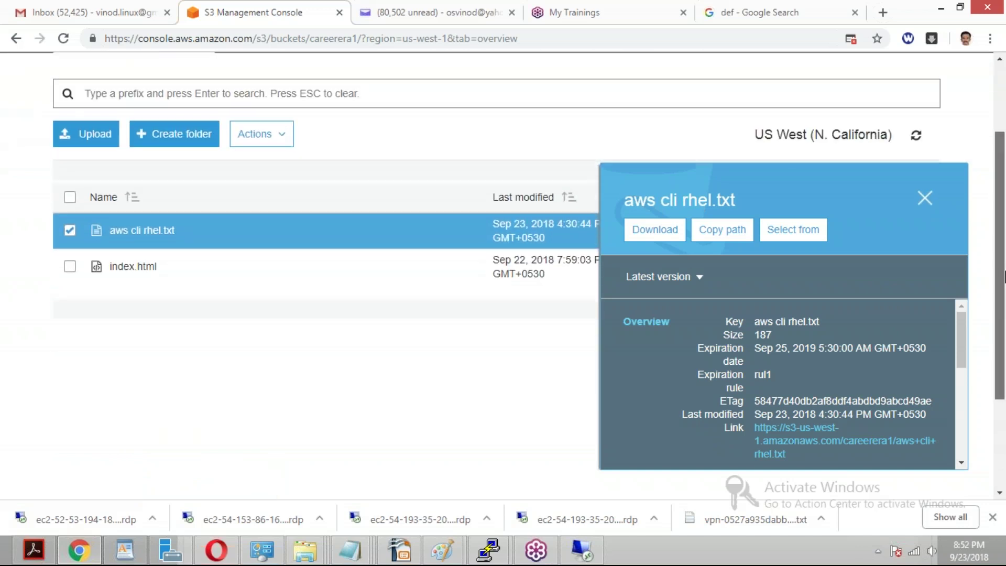
{"action": "right_click", "coordinate": [151, 218]}
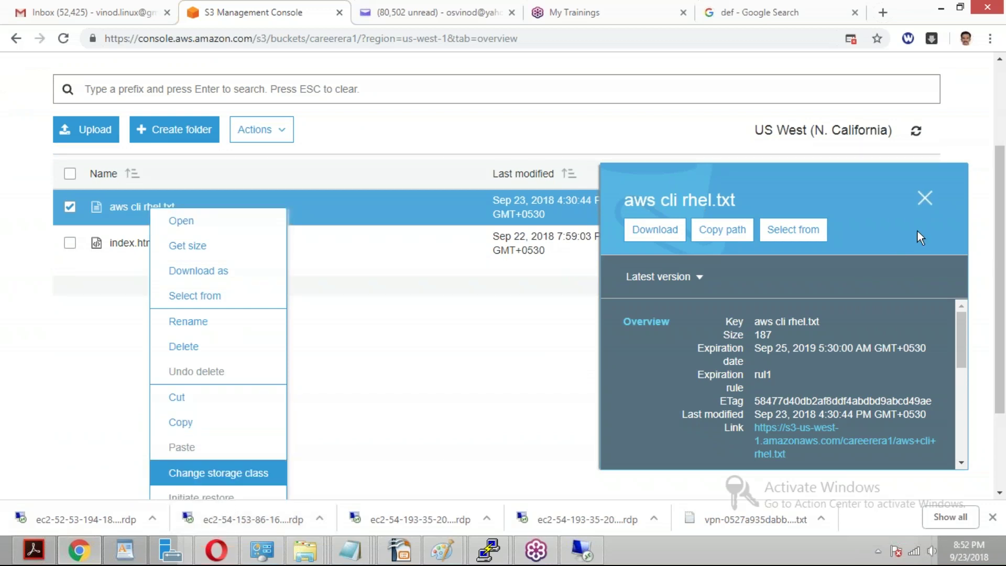
{"action": "scroll", "coordinate": [999, 272], "scroll_direction": "down", "scroll_amount": 1}
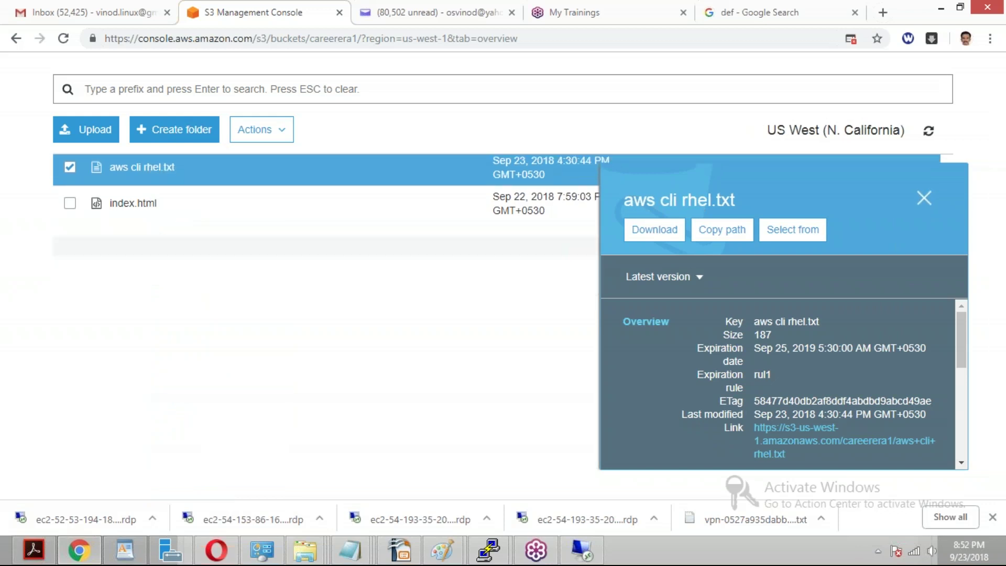
{"action": "right_click", "coordinate": [140, 171]}
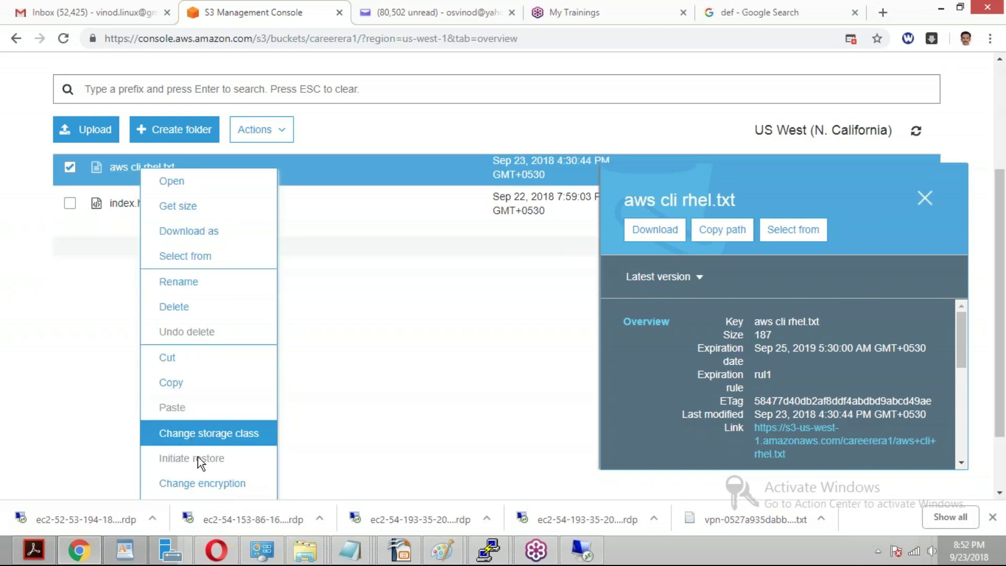
{"action": "left_click", "coordinate": [79, 332]}
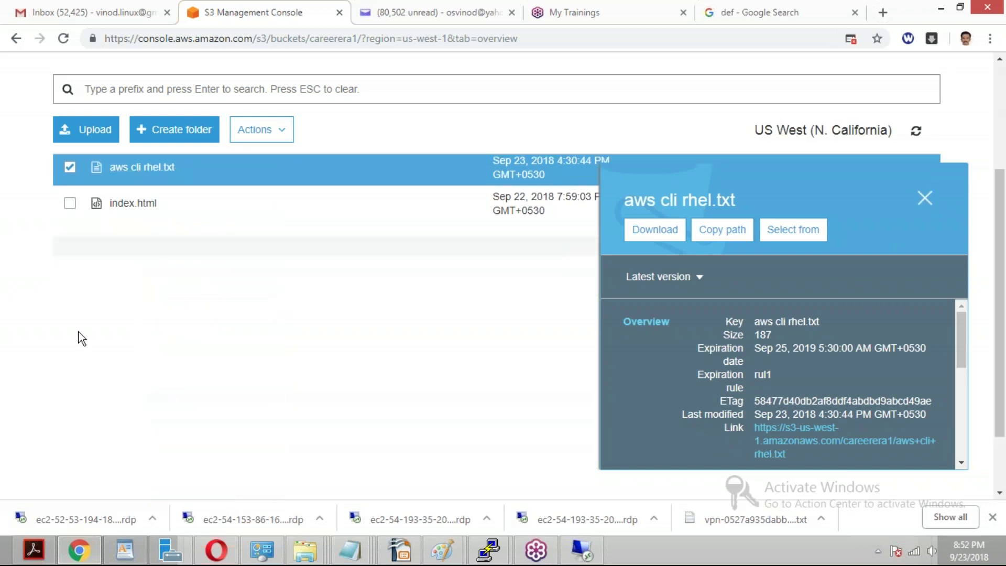
Close the details of aws cli rhel.txt and go to the AWS console home page.
{"action": "left_click", "coordinate": [927, 199]}
{"action": "left_click_drag", "start_coordinate": [1001, 255], "coordinate": [1001, 151]}
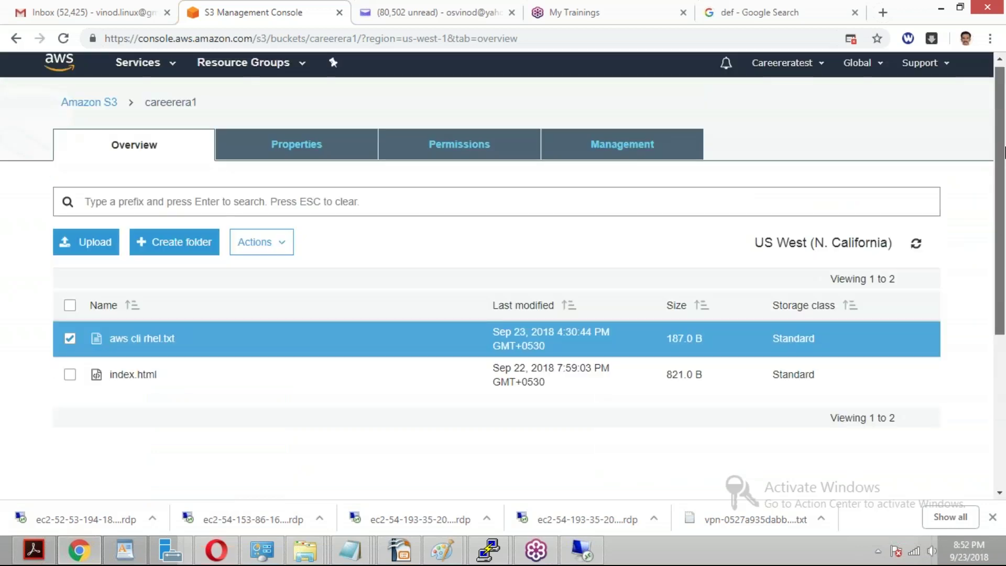
{"action": "left_click", "coordinate": [75, 68]}
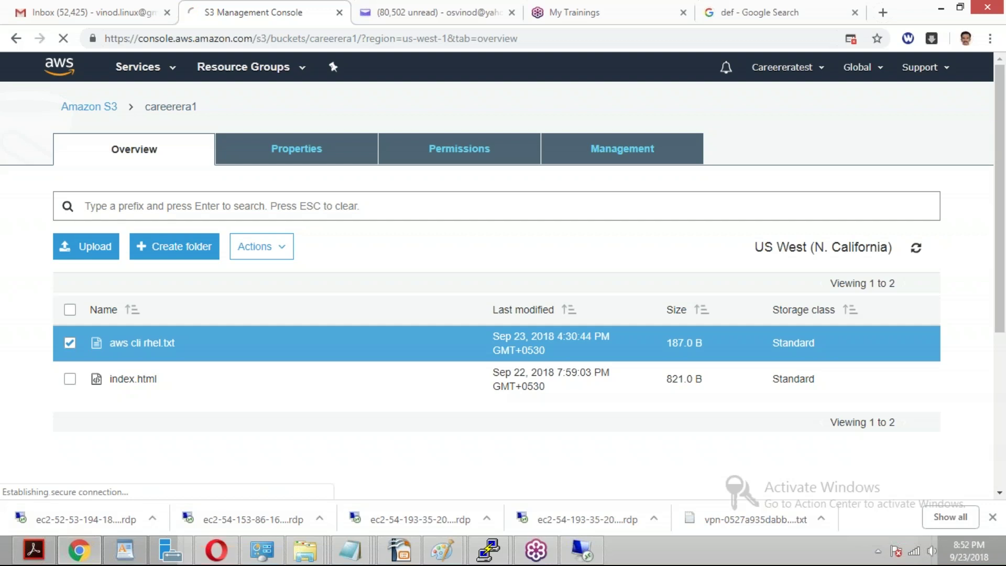